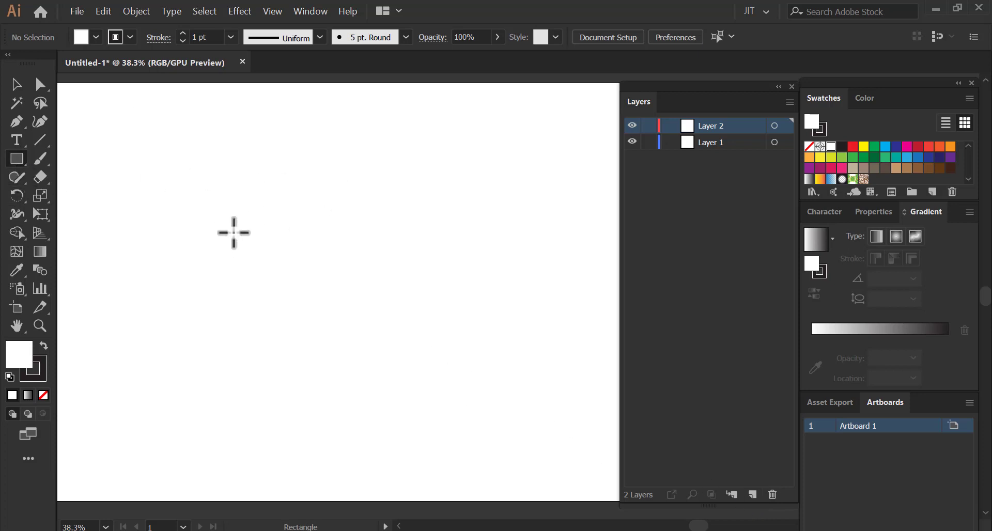
# Draw a large rectangle for the storefront wall and zoom out to see the artboard.
pyautogui.moveTo(219, 214); pyautogui.dragTo(400, 376)
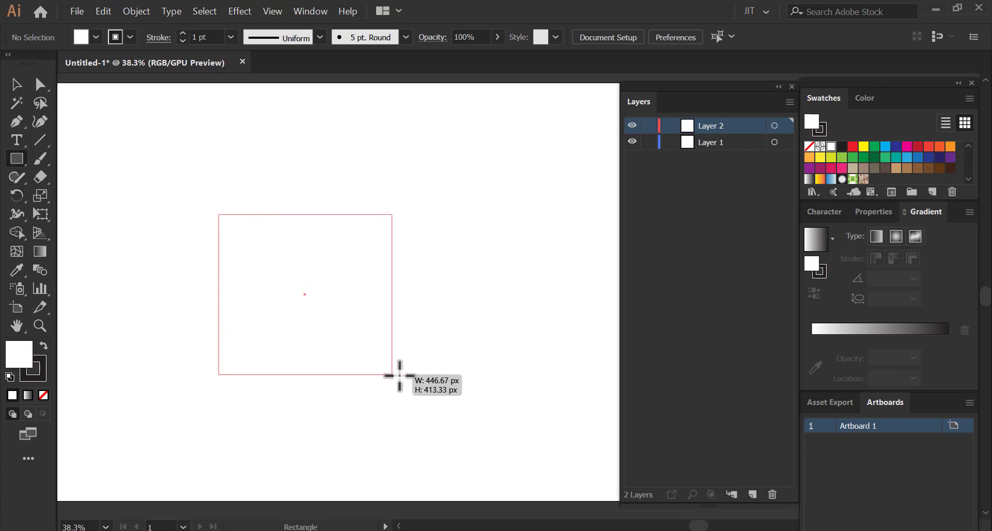
pyautogui.moveTo(399, 375); pyautogui.dragTo(391, 349)
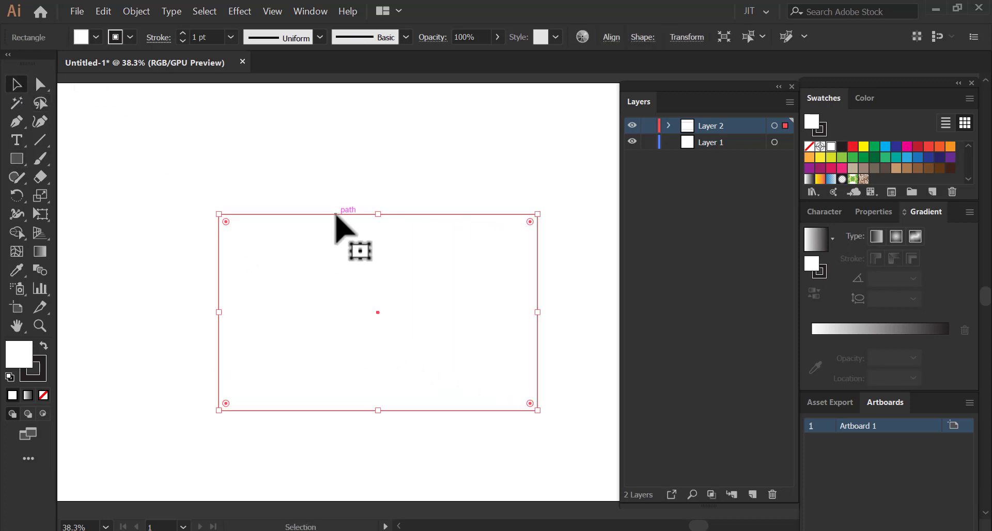
pyautogui.moveTo(334, 216); pyautogui.dragTo(287, 210)
pyautogui.hotkey('ctrl', '-')
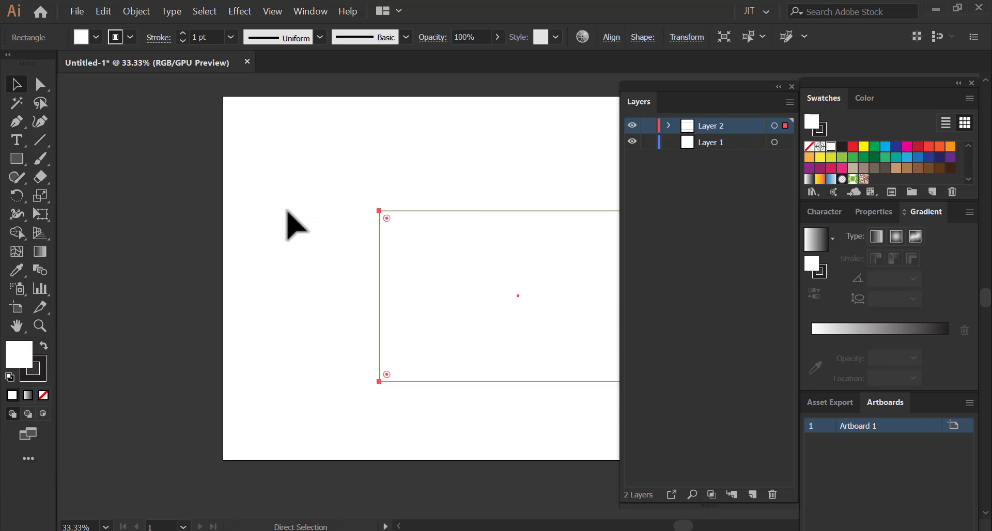
pyautogui.moveTo(463, 265); pyautogui.dragTo(270, 272)
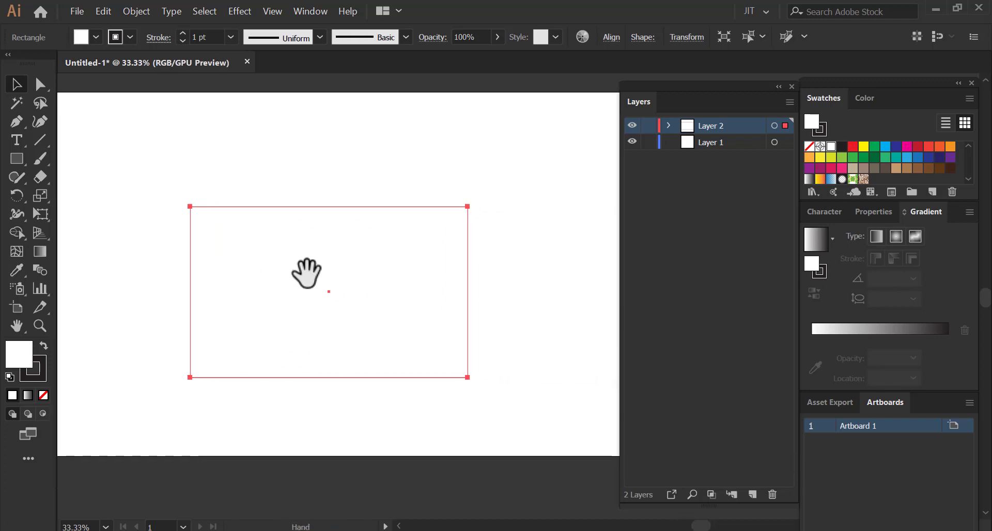
pyautogui.hotkey('ctrl', '-')
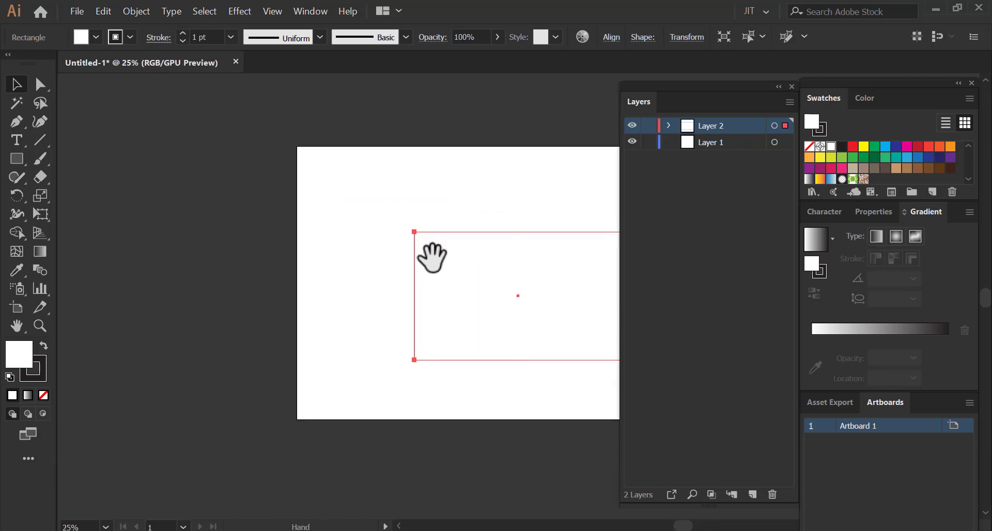
pyautogui.moveTo(432, 255); pyautogui.dragTo(264, 254)
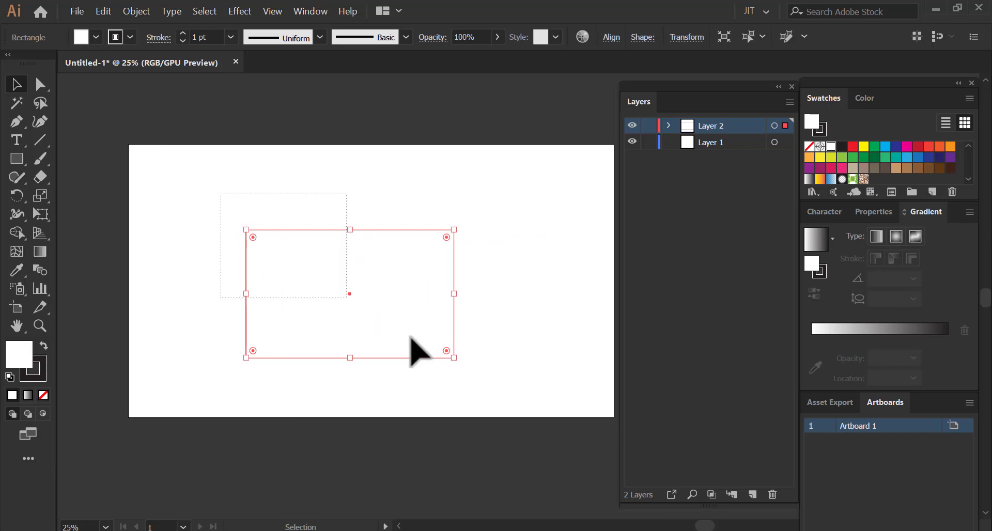
# Move and resize the wall rectangle toward the artboard's centre, then deselect it.
pyautogui.moveTo(451, 329)
pyautogui.mouseDown()
pyautogui.moveTo(472, 334)
pyautogui.moveTo(447, 348)
pyautogui.mouseUp()
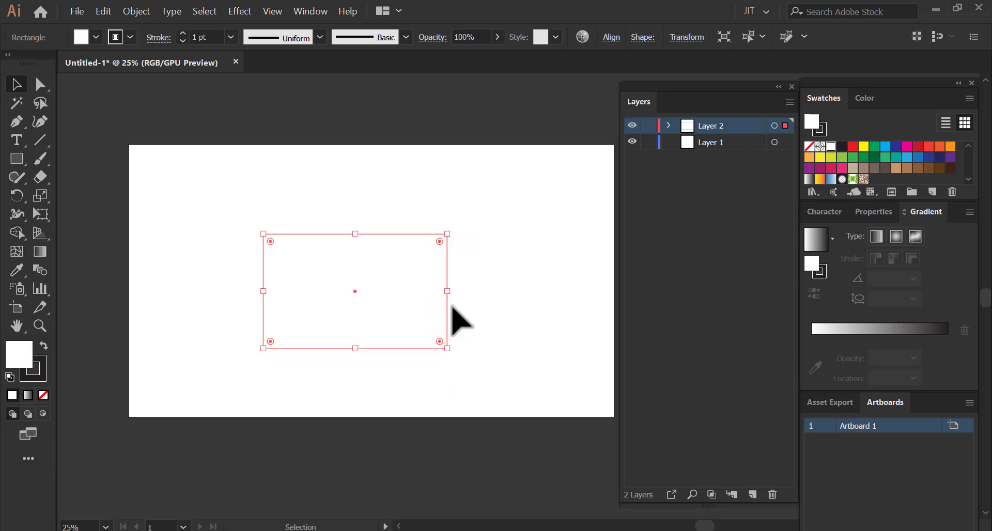
pyautogui.moveTo(447, 307); pyautogui.dragTo(465, 314)
pyautogui.moveTo(464, 348)
pyautogui.mouseDown()
pyautogui.moveTo(453, 345)
pyautogui.moveTo(463, 348)
pyautogui.mouseUp()
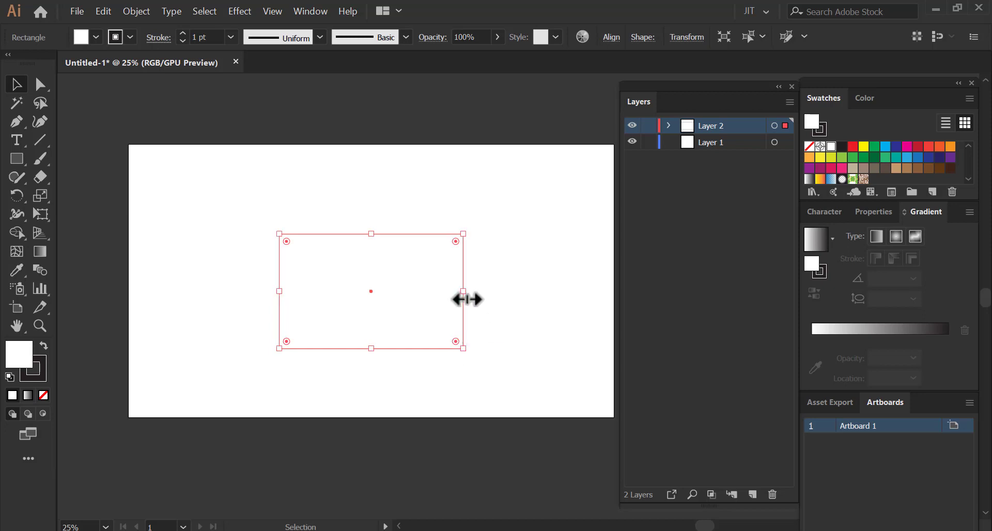
pyautogui.click(491, 313)
pyautogui.hotkey('ctrl', '=')
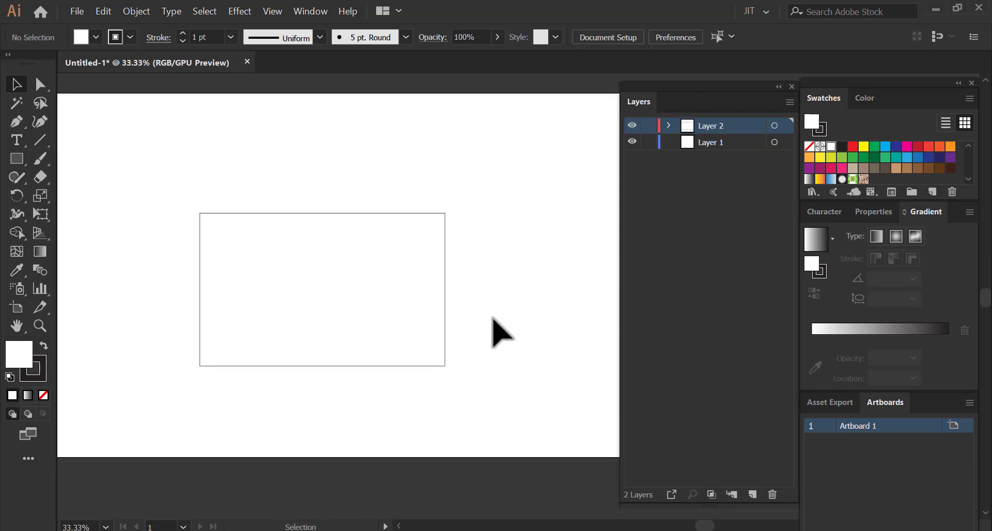
pyautogui.moveTo(306, 288); pyautogui.dragTo(408, 305)
pyautogui.click(455, 354)
pyautogui.moveTo(455, 354); pyautogui.dragTo(354, 304)
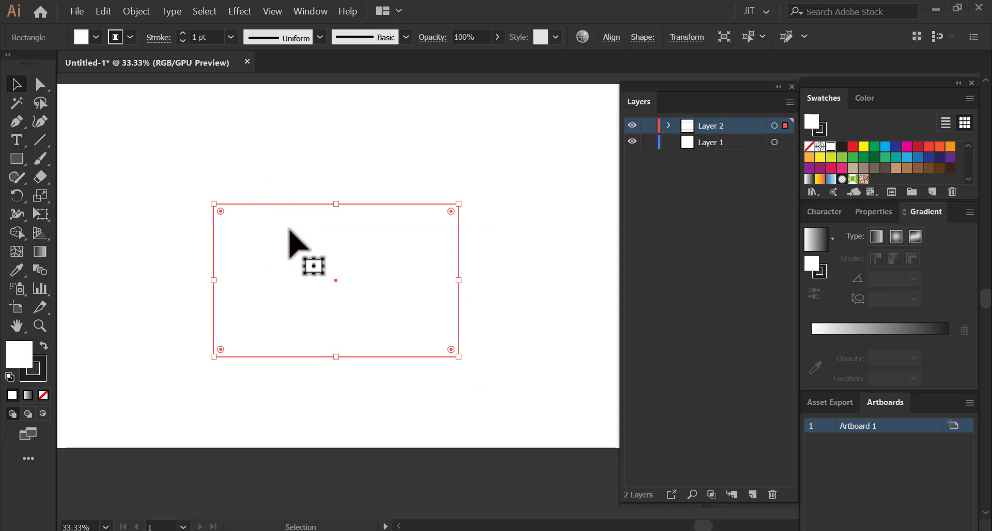
pyautogui.click(159, 217)
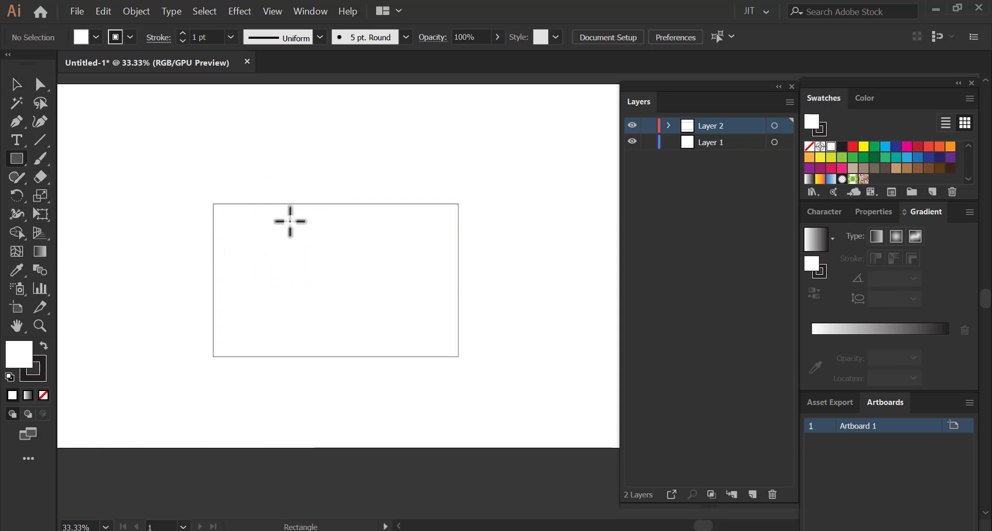
# Draw a tall window rectangle at the wall's top-left and Alt-copy it to the right side.
pyautogui.moveTo(240, 204); pyautogui.dragTo(288, 307)
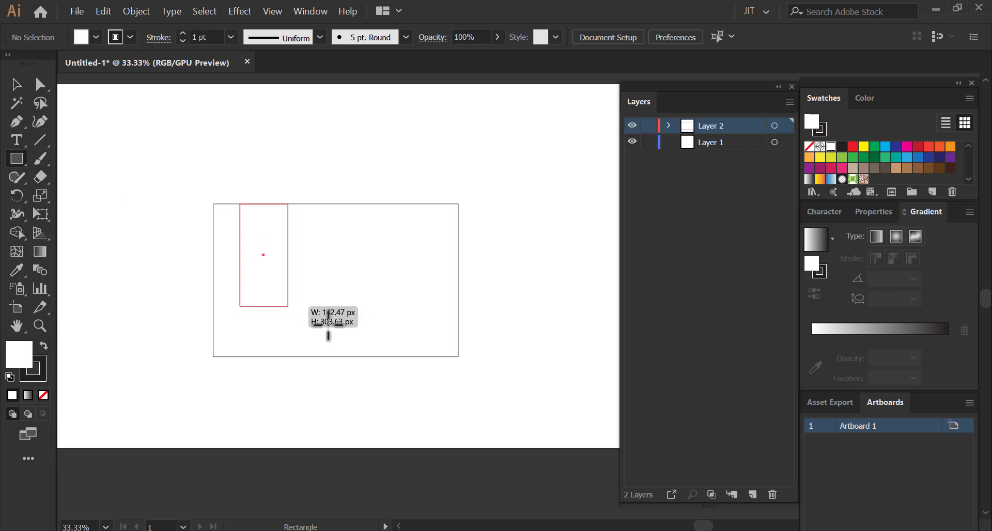
pyautogui.click(16, 89)
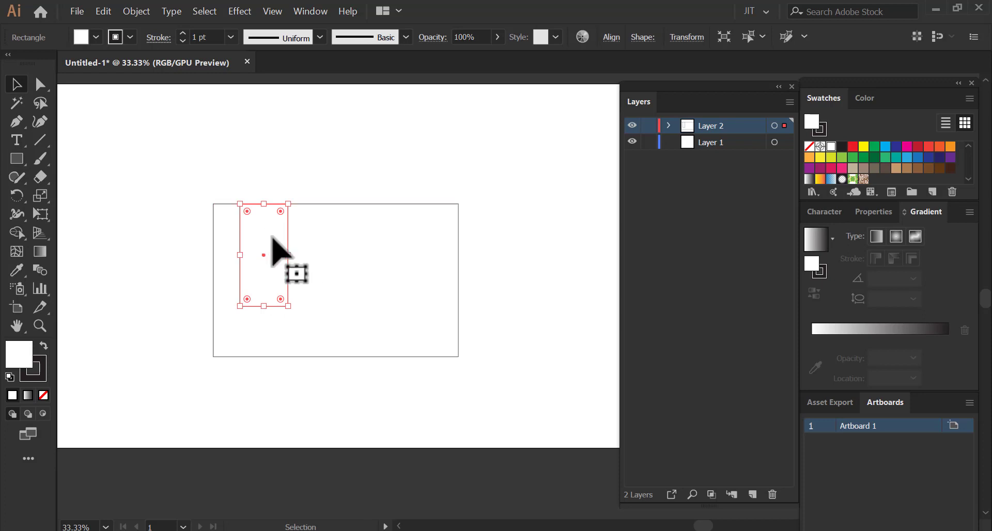
pyautogui.click(291, 246)
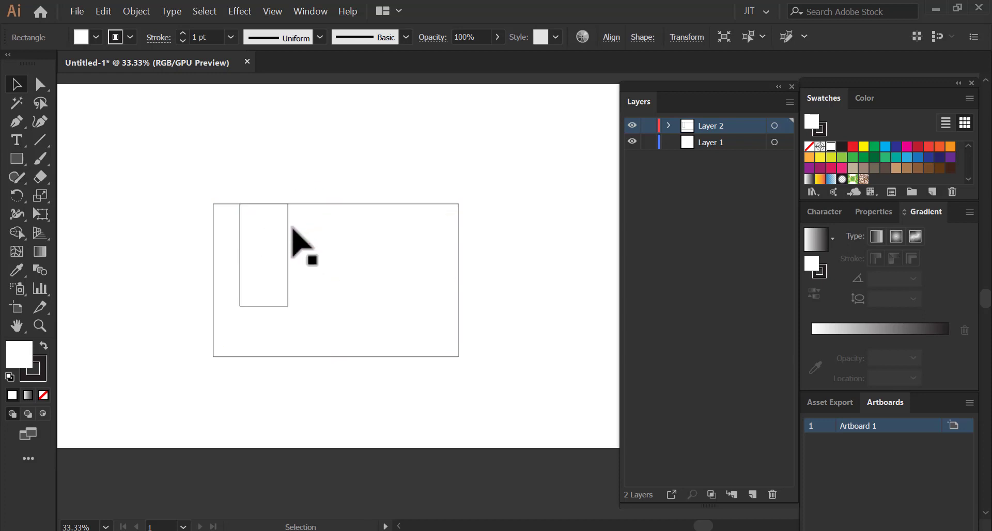
pyautogui.moveTo(288, 228); pyautogui.dragTo(419, 231)
pyautogui.click(447, 195)
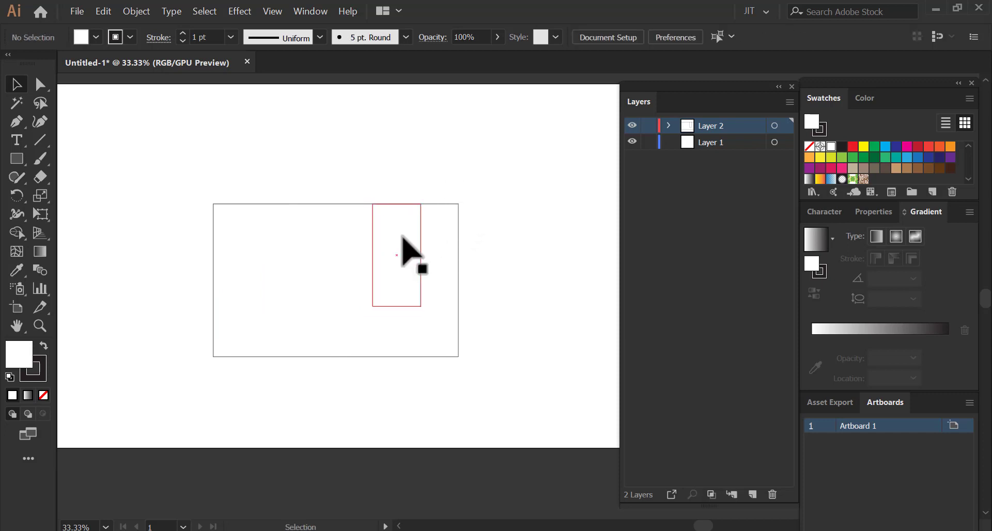
pyautogui.hotkey('ctrl', 'z')
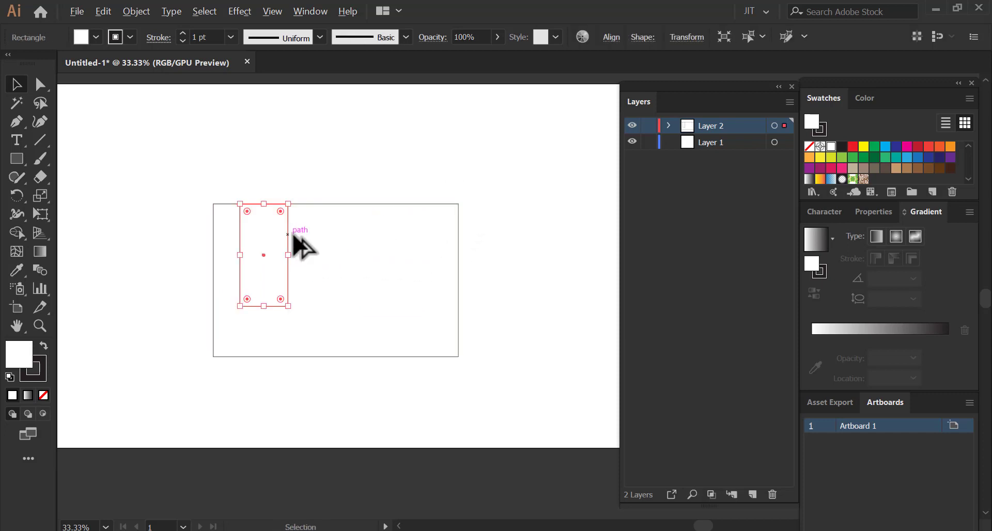
pyautogui.moveTo(293, 234); pyautogui.dragTo(418, 234)
pyautogui.click(431, 209)
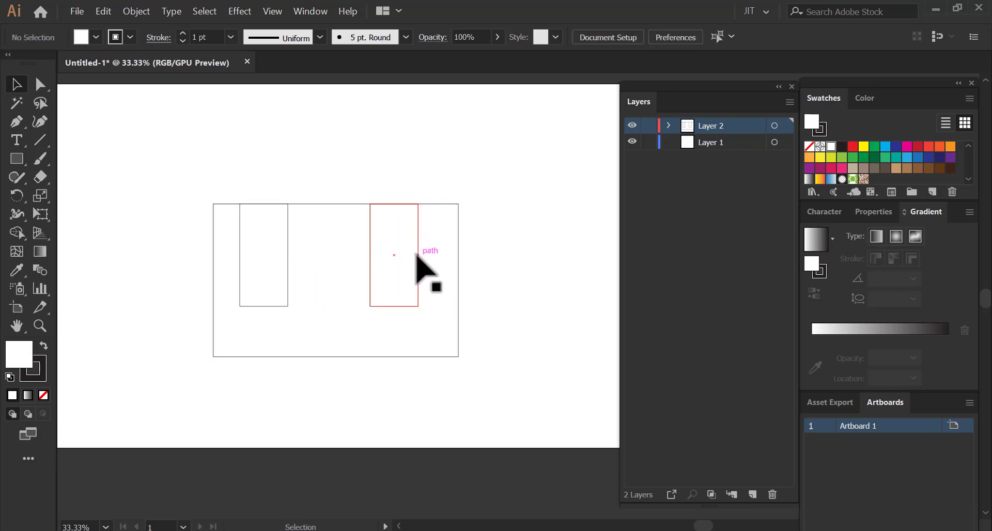
# Widen the wall to the right and reposition the left and right windows near each end.
pyautogui.click(458, 282)
pyautogui.moveTo(464, 283); pyautogui.dragTo(480, 282)
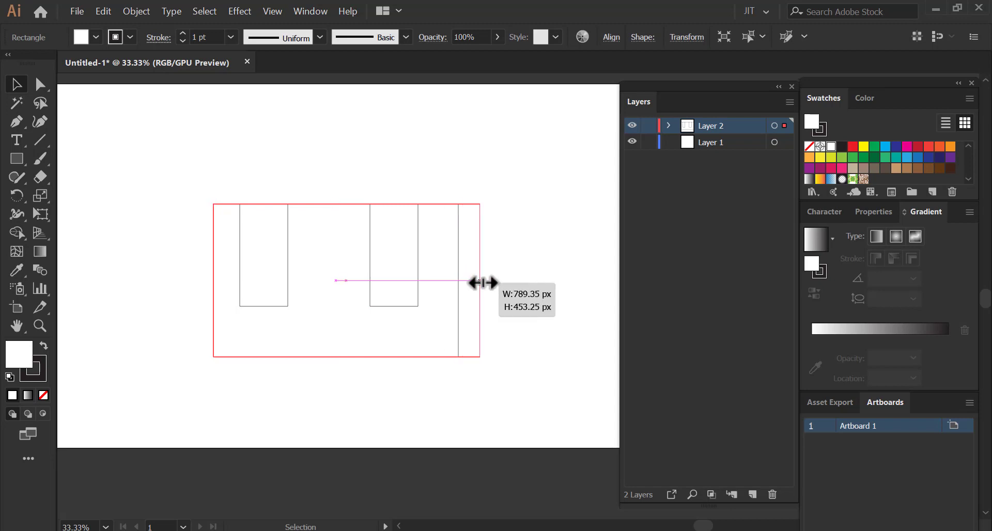
pyautogui.click(418, 270)
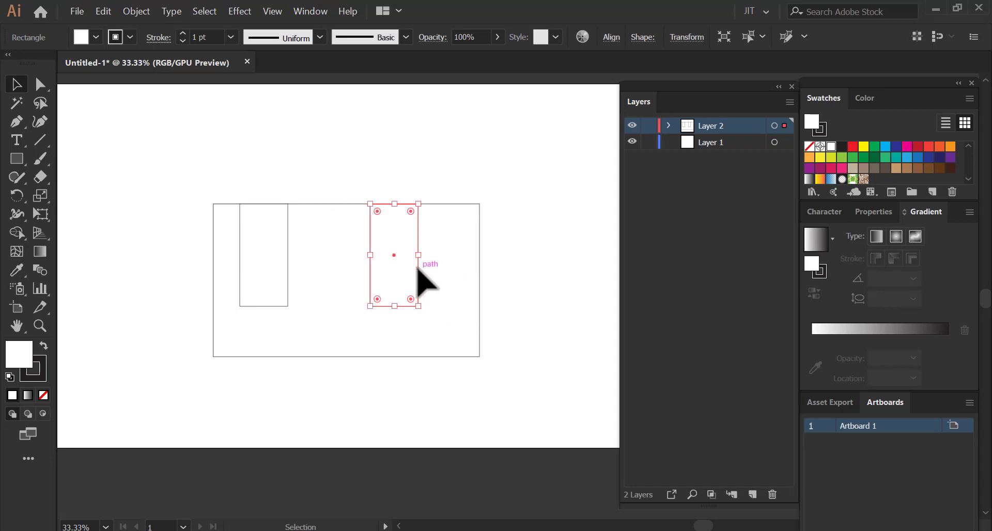
pyautogui.moveTo(418, 267); pyautogui.dragTo(458, 267)
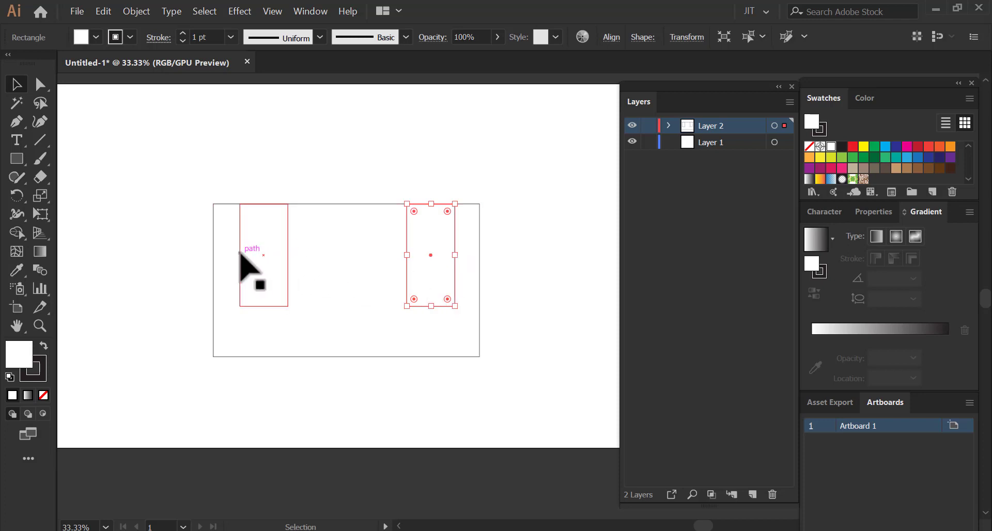
pyautogui.moveTo(239, 253); pyautogui.dragTo(233, 254)
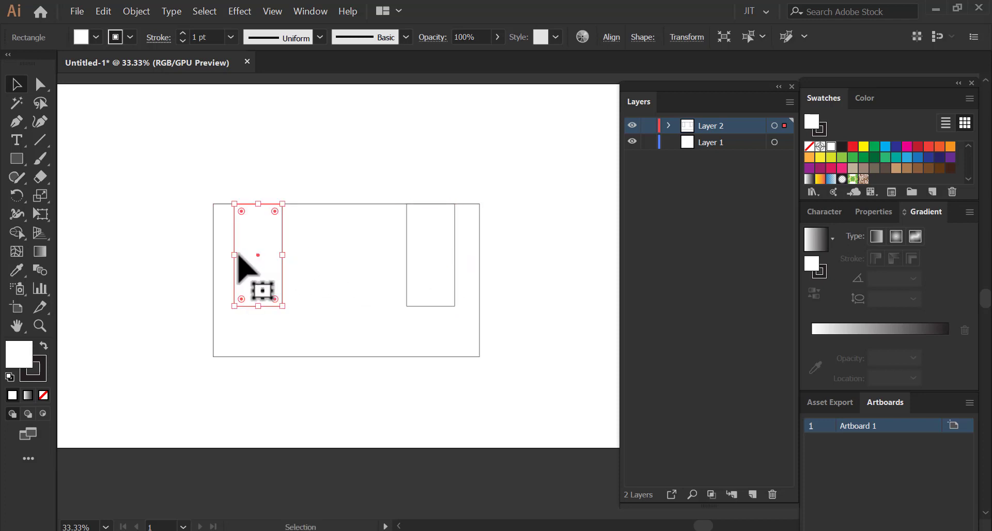
pyautogui.moveTo(457, 263); pyautogui.dragTo(316, 256)
pyautogui.click(432, 277)
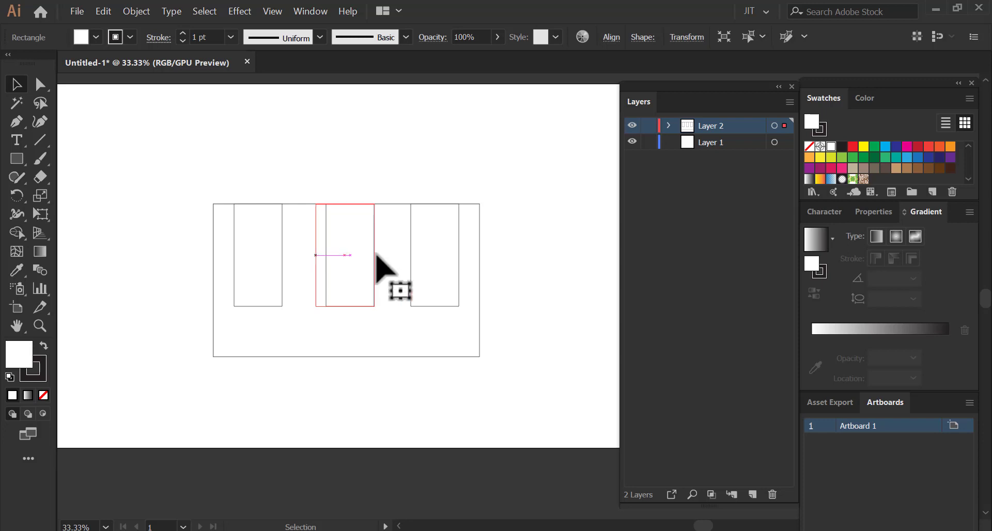
# Widen the middle rectangle to about 204 px, stretch it to the wall's bottom, and nudge it left.
pyautogui.moveTo(374, 261); pyautogui.dragTo(385, 262)
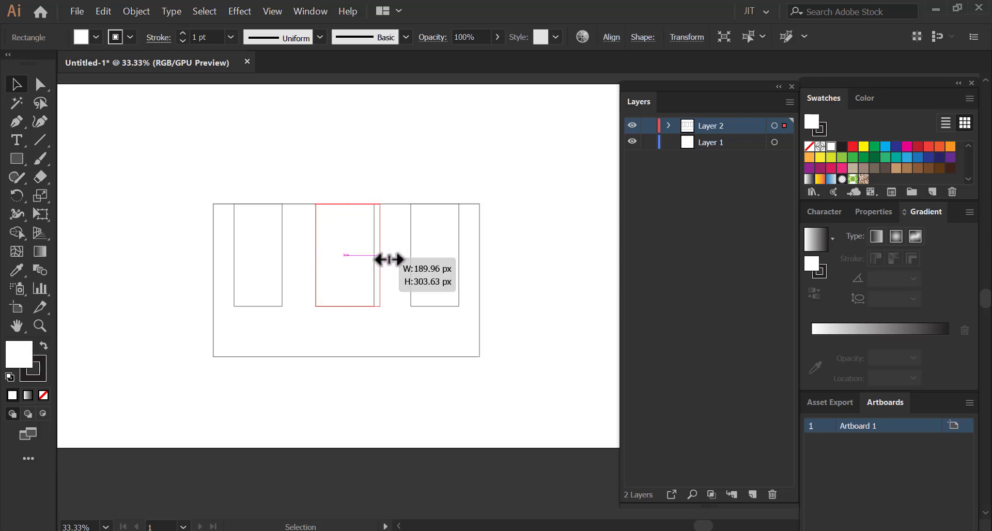
pyautogui.moveTo(355, 293); pyautogui.dragTo(355, 367)
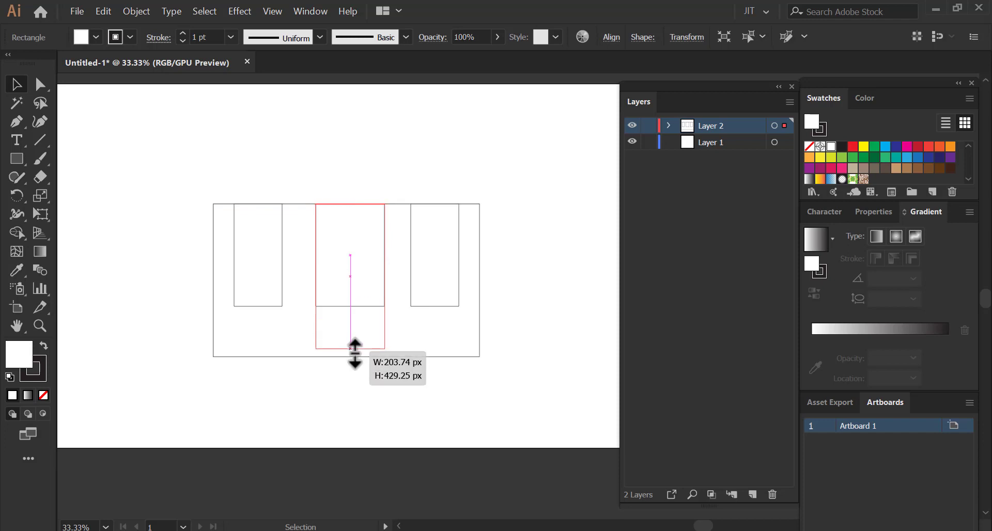
pyautogui.click(354, 366)
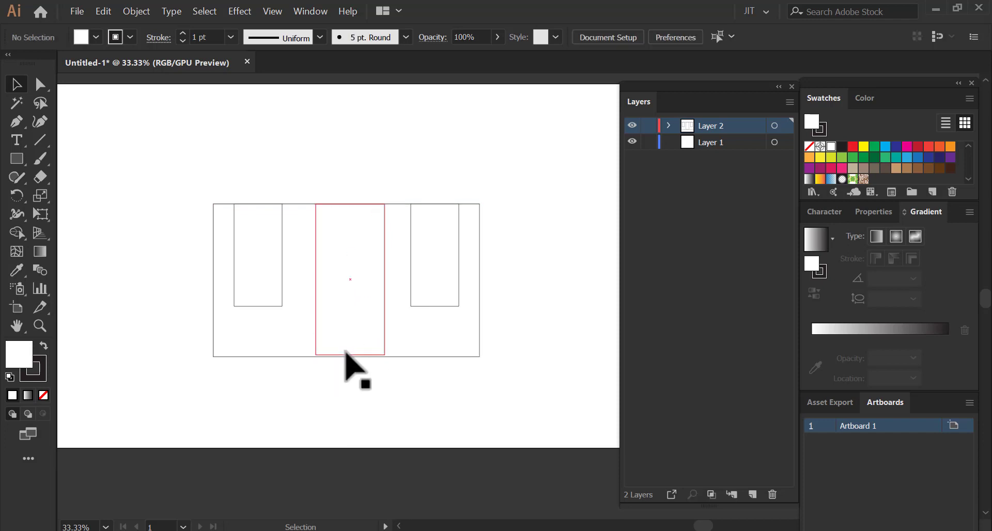
pyautogui.click(347, 354)
pyautogui.moveTo(351, 356); pyautogui.dragTo(354, 357)
pyautogui.click(350, 395)
pyautogui.click(318, 279)
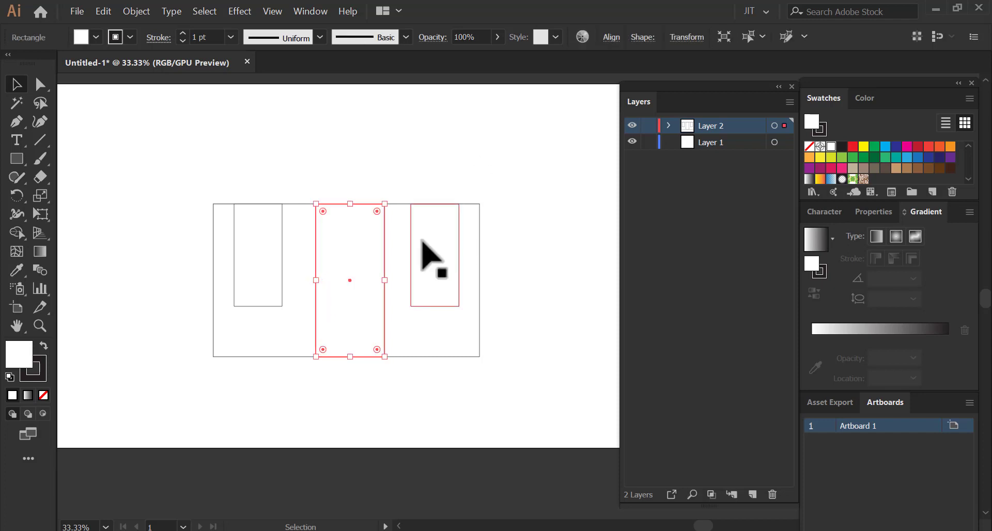
pyautogui.hotkey('shift', 'Left')
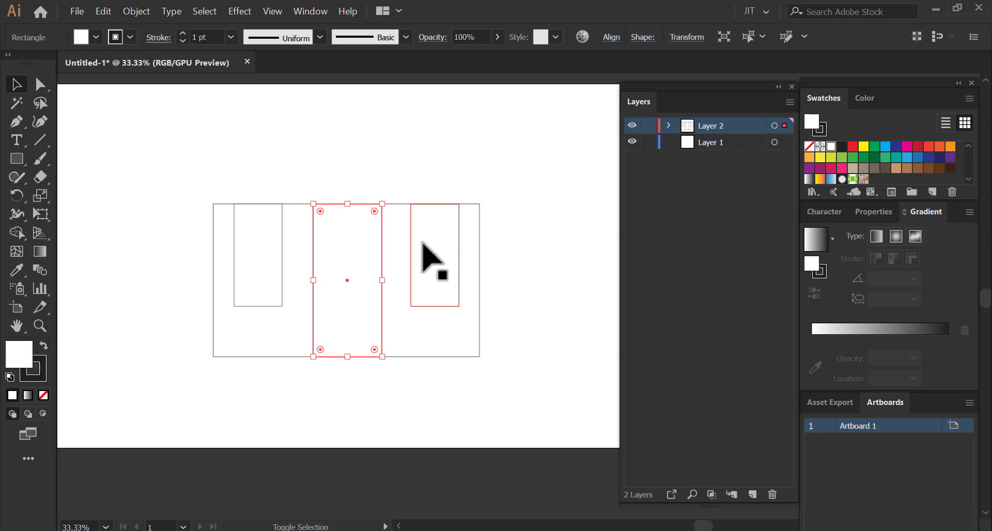
pyautogui.click(377, 185)
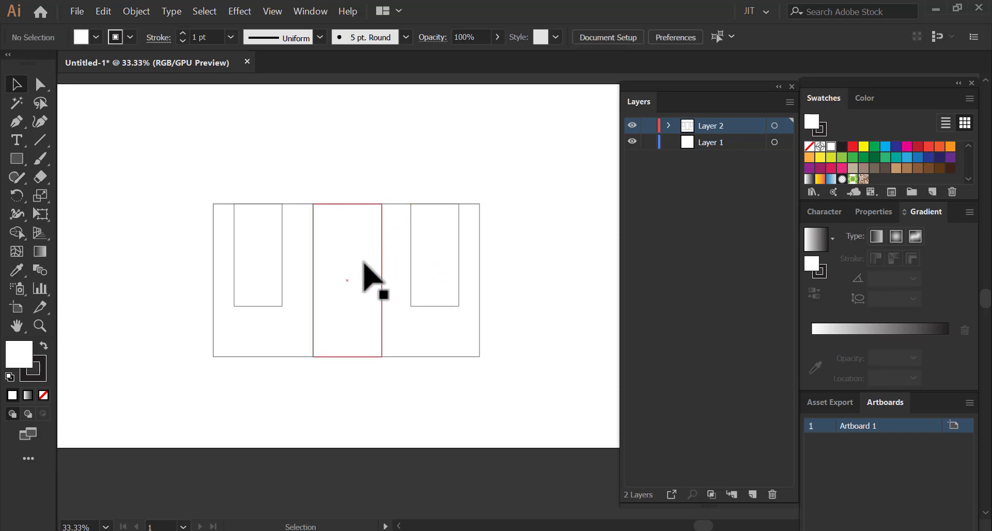
# Zoom in and duplicate the left window down toward the wall's bottom-left.
pyautogui.press('z')
pyautogui.moveTo(199, 198)
pyautogui.mouseDown()
pyautogui.moveTo(275, 317)
pyautogui.moveTo(412, 304)
pyautogui.moveTo(372, 308)
pyautogui.moveTo(406, 312)
pyautogui.mouseUp()
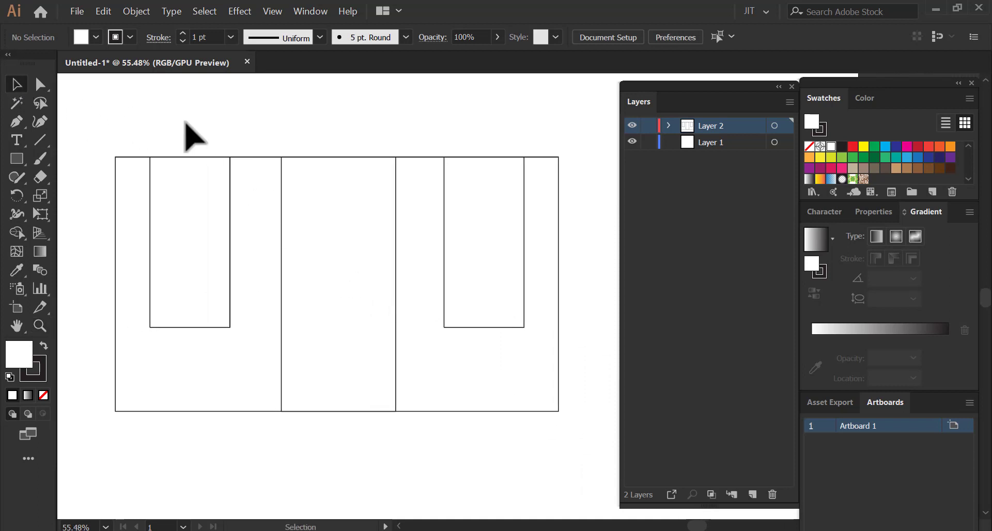
pyautogui.moveTo(384, 222)
pyautogui.mouseDown()
pyautogui.moveTo(399, 224)
pyautogui.moveTo(374, 248)
pyautogui.mouseUp()
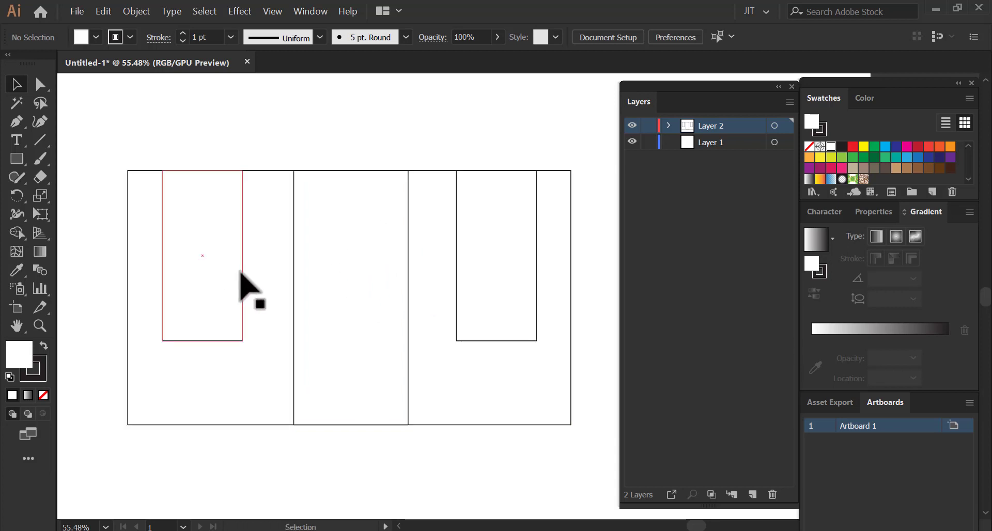
pyautogui.click(241, 277)
pyautogui.moveTo(241, 267); pyautogui.dragTo(200, 350)
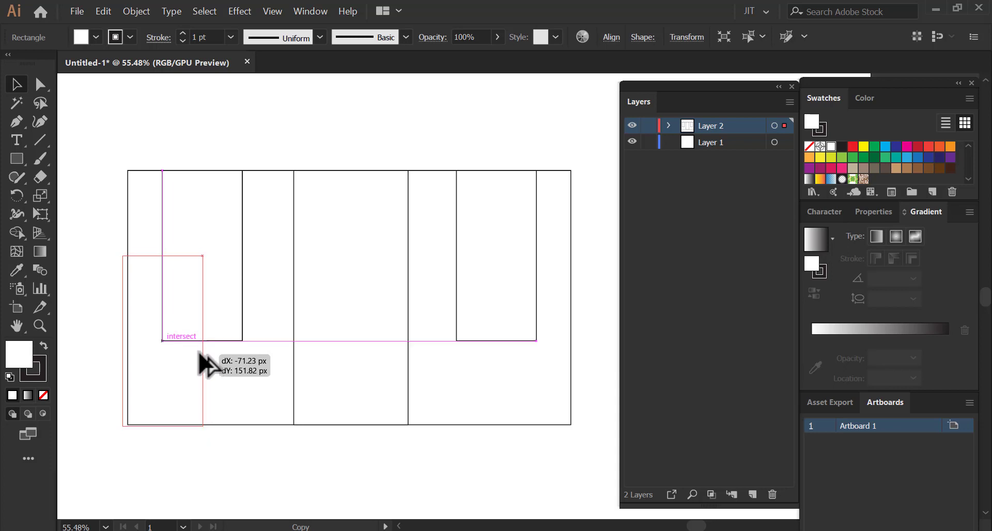
pyautogui.moveTo(200, 349); pyautogui.dragTo(201, 352)
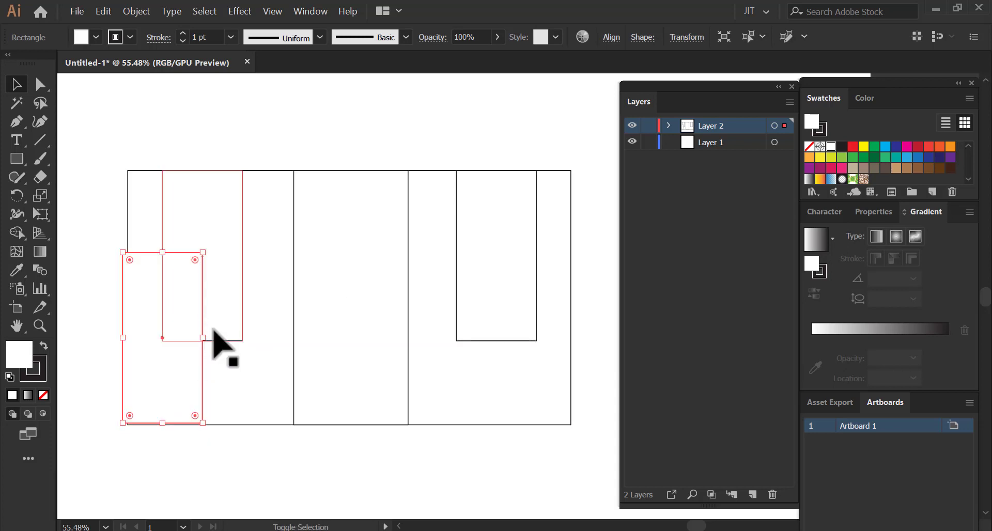
# Reshape the copy into a short, wide base block spanning the left bay.
pyautogui.hotkey('shift', 'Down')
pyautogui.moveTo(164, 256); pyautogui.dragTo(152, 388)
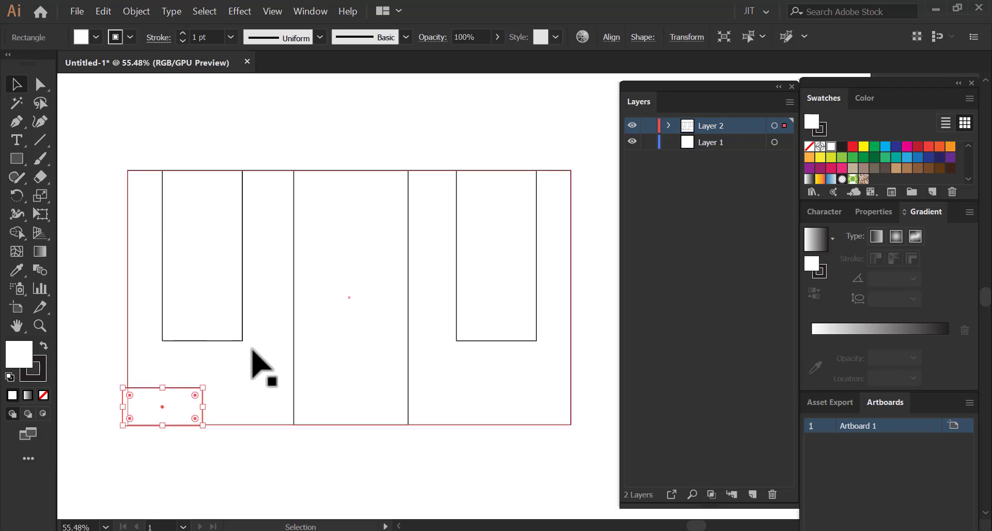
pyautogui.moveTo(206, 406); pyautogui.dragTo(303, 401)
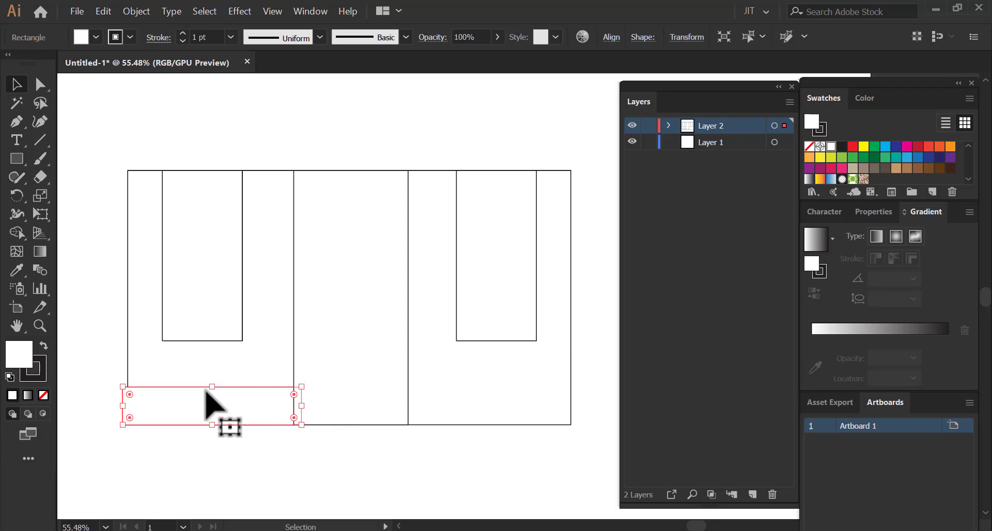
pyautogui.moveTo(215, 393); pyautogui.dragTo(214, 396)
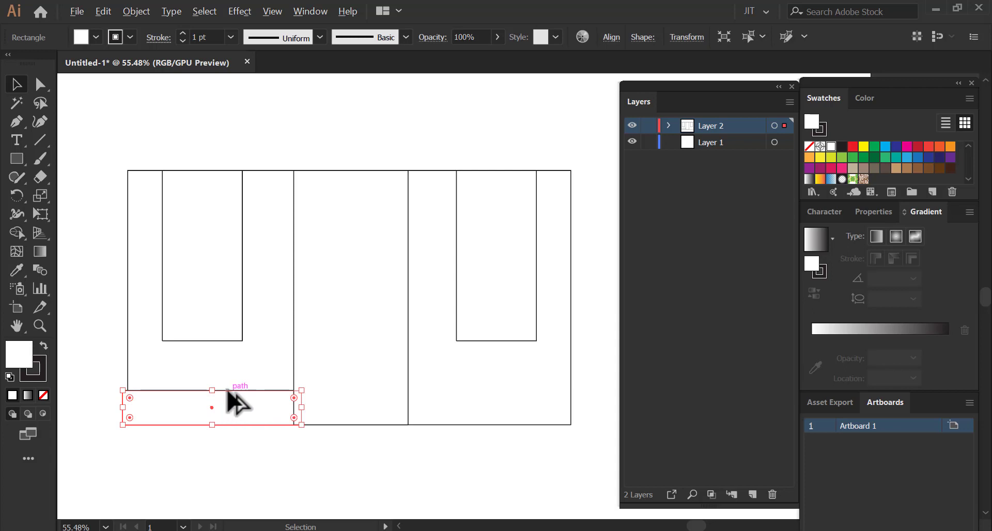
# Copy the base block into the right bay and select both base blocks.
pyautogui.moveTo(235, 384); pyautogui.dragTo(506, 392)
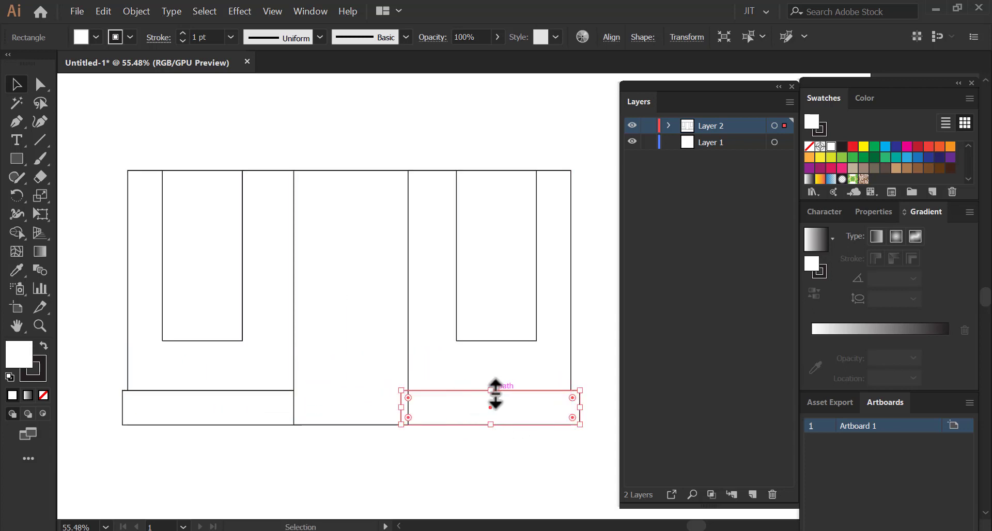
pyautogui.click(455, 445)
pyautogui.click(449, 391)
pyautogui.click(591, 400)
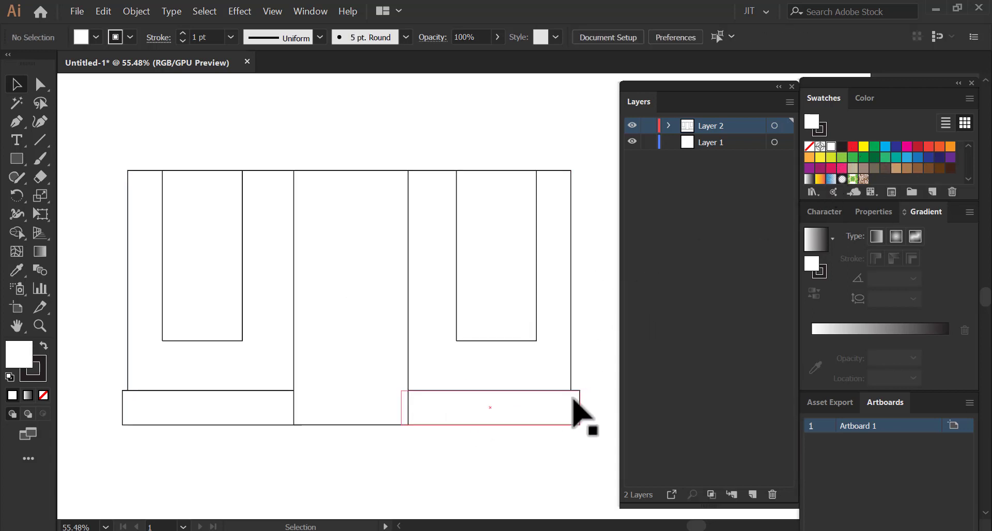
pyautogui.click(579, 413)
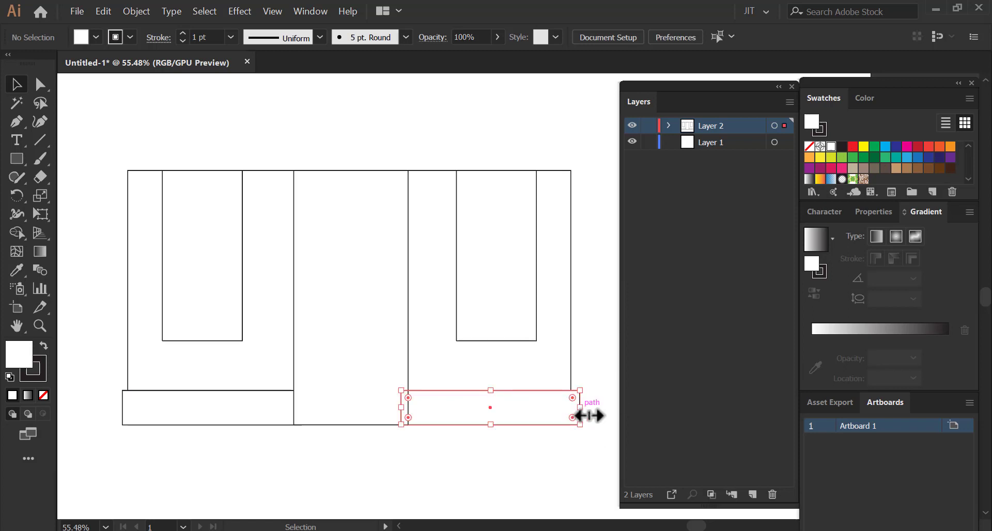
pyautogui.keyDown('shift'); pyautogui.click(282, 391); pyautogui.keyUp('shift')
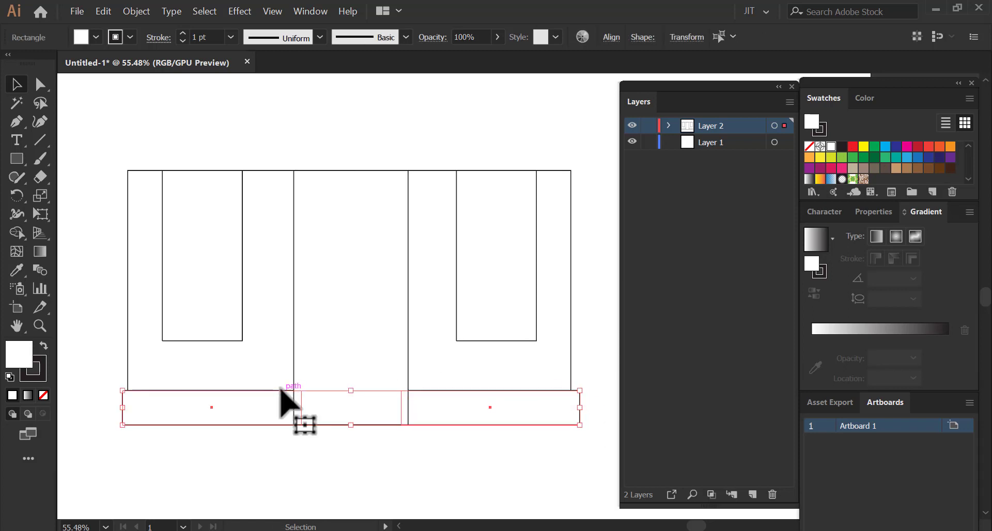
# Bring both base blocks to the front with Arrange > Bring to Front, then deselect.
pyautogui.rightClick(282, 391)
pyautogui.moveTo(314, 331)
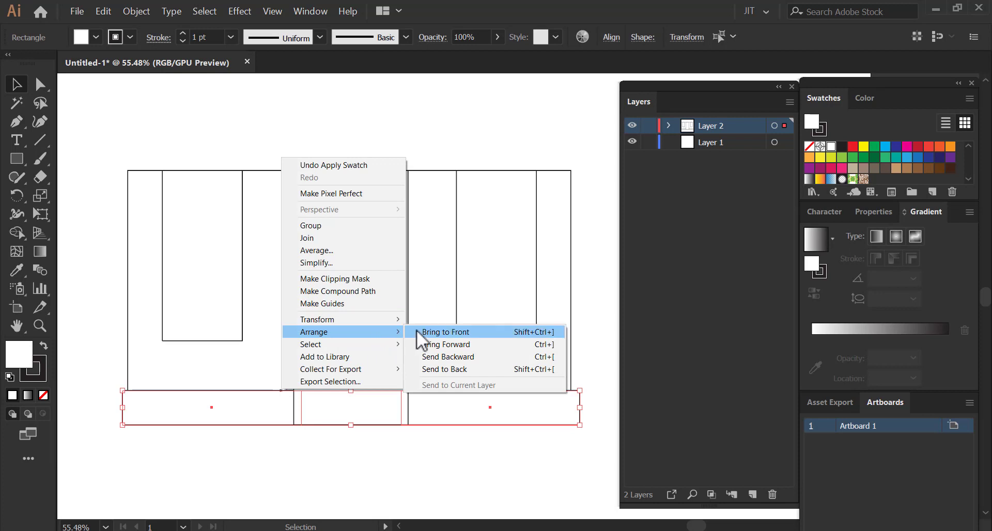
pyautogui.click(417, 332)
pyautogui.click(252, 154)
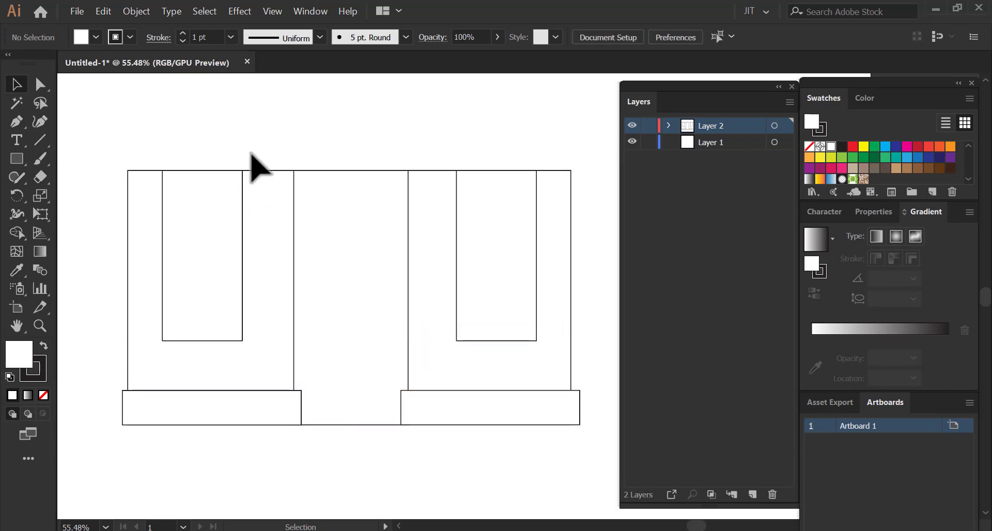
pyautogui.moveTo(393, 188); pyautogui.dragTo(414, 185)
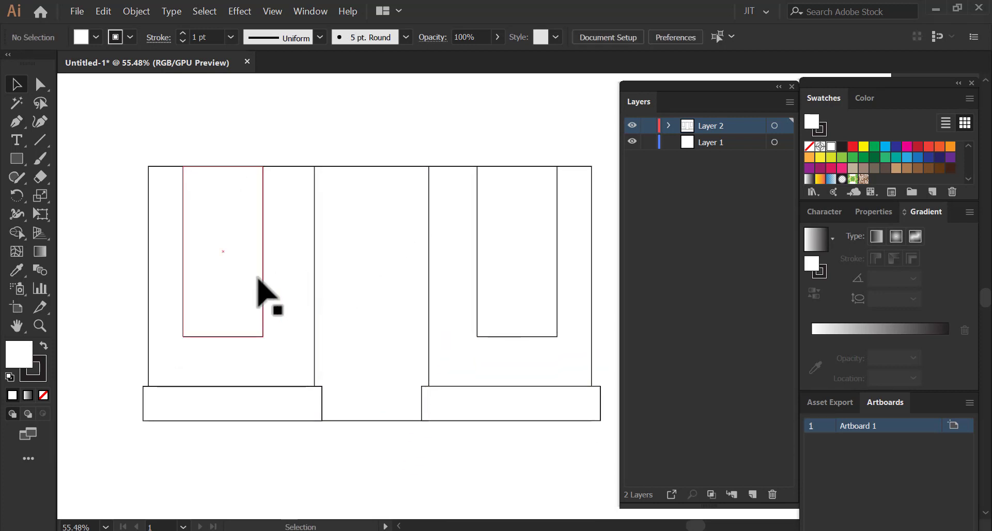
# Duplicate the left base block upward and trim it into a thin ~166 px sill under the left window.
pyautogui.moveTo(260, 387); pyautogui.dragTo(248, 342)
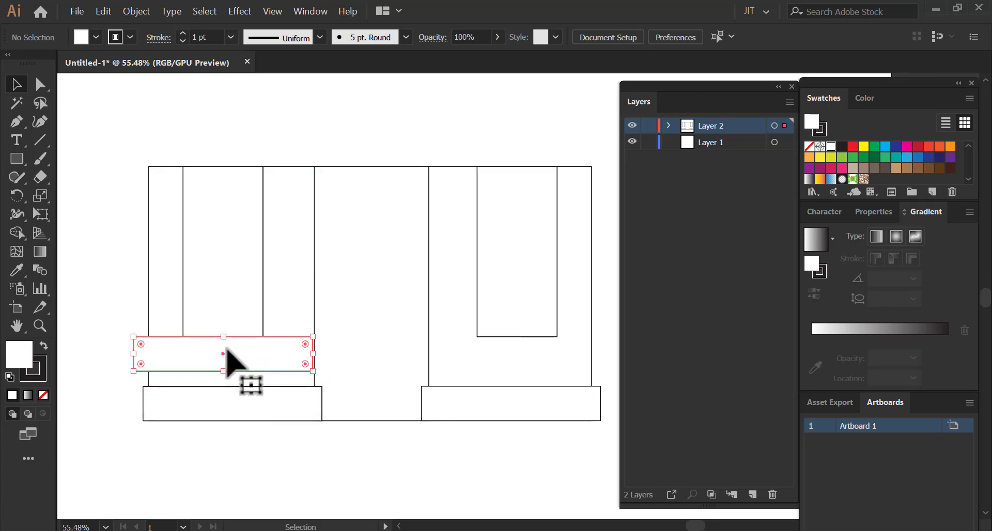
pyautogui.moveTo(224, 371); pyautogui.dragTo(233, 345)
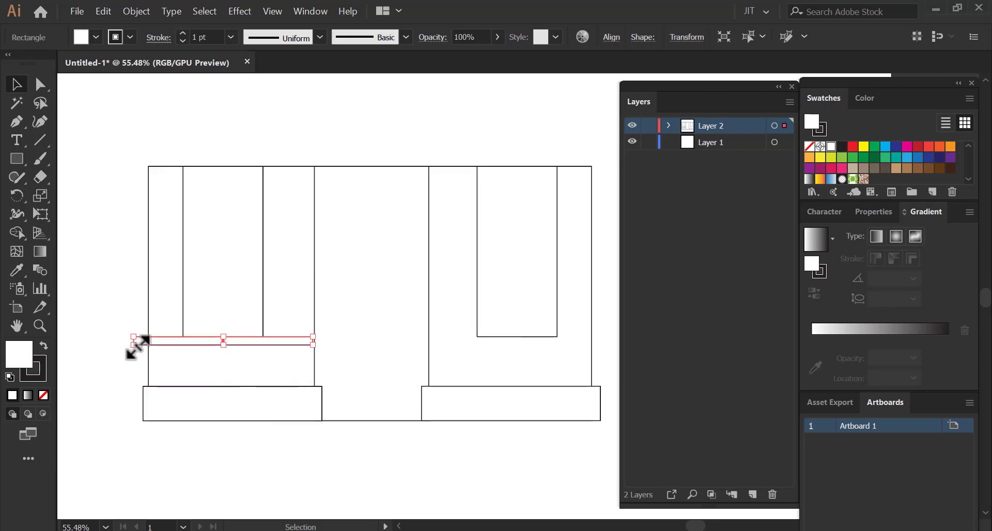
pyautogui.hotkey('ctrl', '=')
pyautogui.moveTo(155, 361)
pyautogui.mouseDown()
pyautogui.moveTo(337, 314)
pyautogui.moveTo(246, 370)
pyautogui.mouseUp()
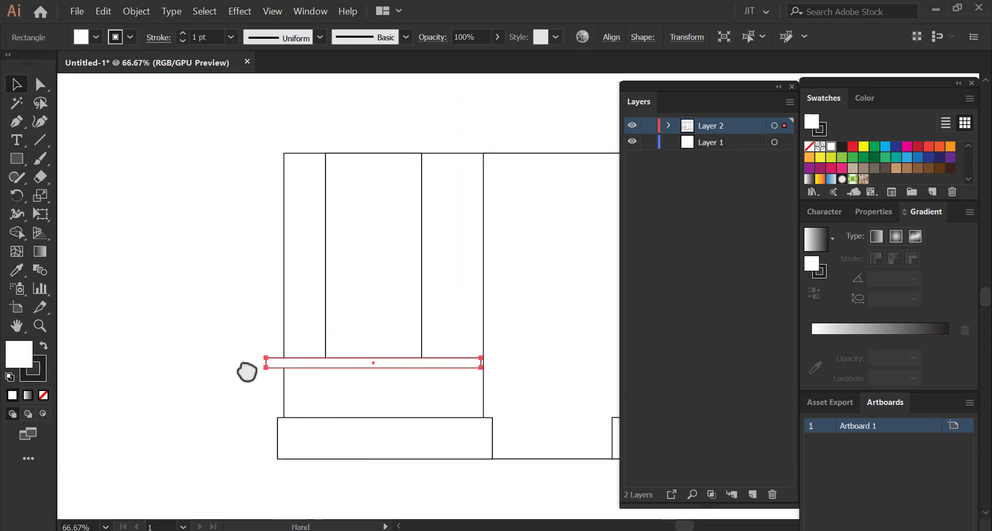
pyautogui.moveTo(482, 367); pyautogui.dragTo(429, 366)
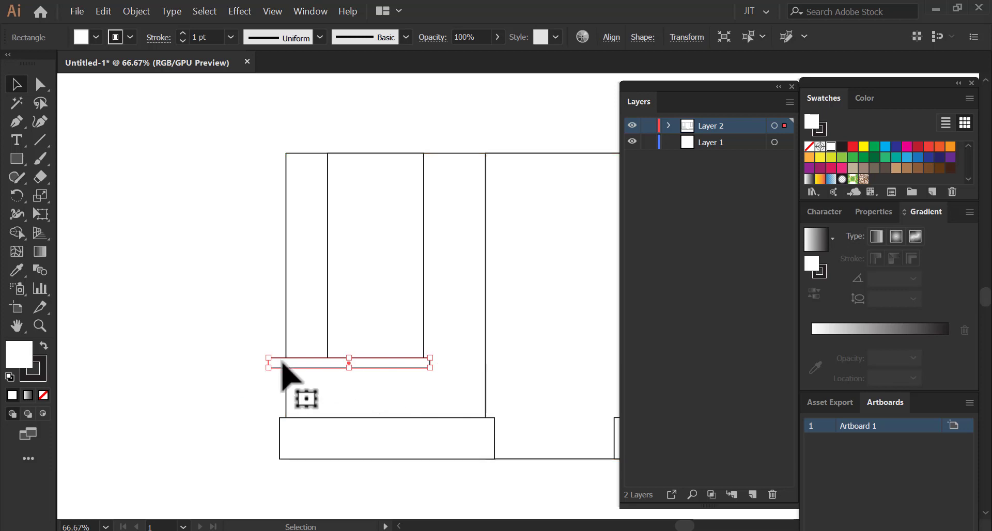
pyautogui.moveTo(268, 367); pyautogui.dragTo(321, 365)
pyautogui.click(249, 387)
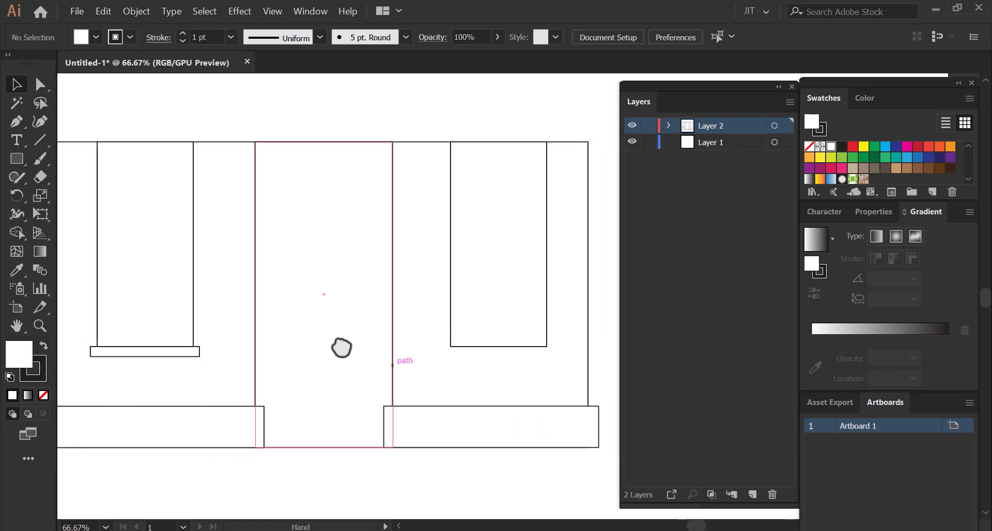
# Centre the sill under the left window using Horizontal Align Center.
pyautogui.moveTo(394, 365); pyautogui.dragTo(222, 387)
pyautogui.click(216, 376)
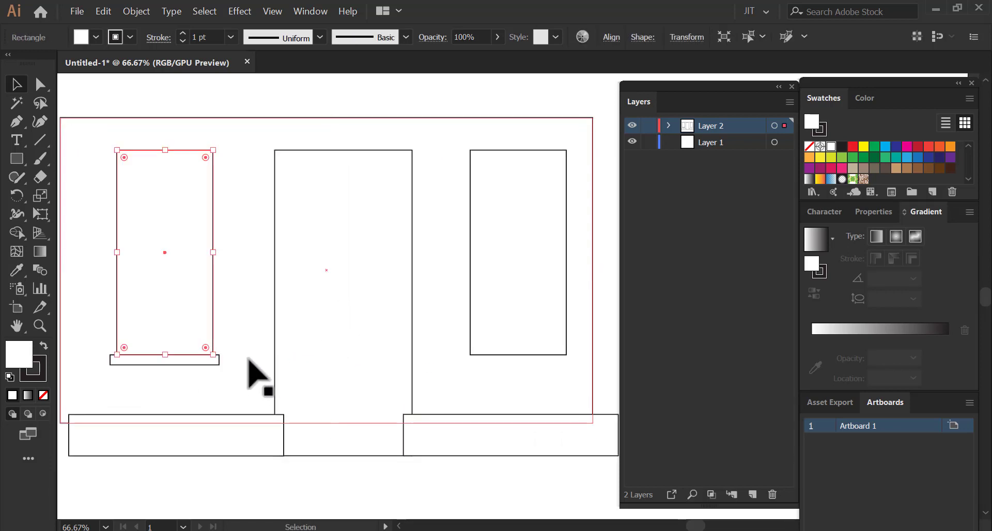
pyautogui.click(212, 364)
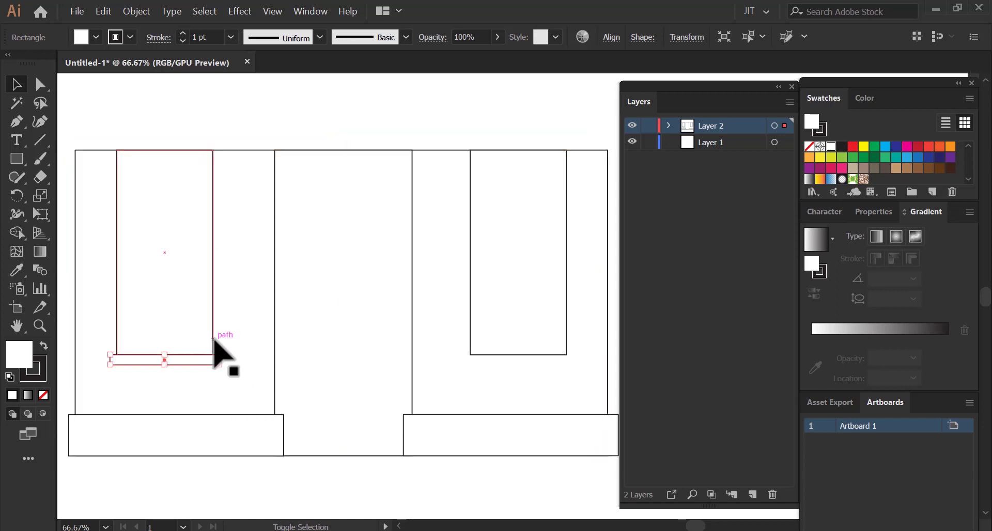
pyautogui.keyDown('shift'); pyautogui.click(213, 339); pyautogui.keyUp('shift')
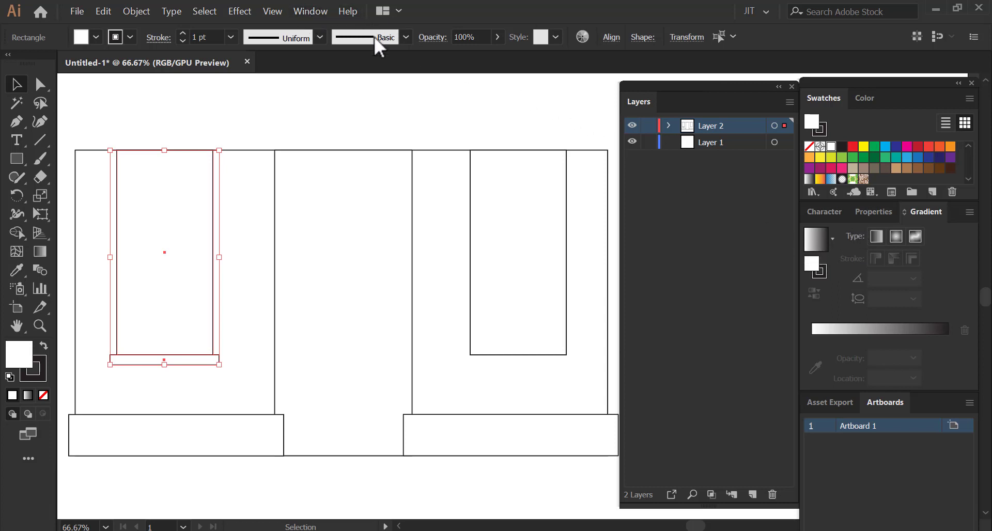
pyautogui.click(611, 37)
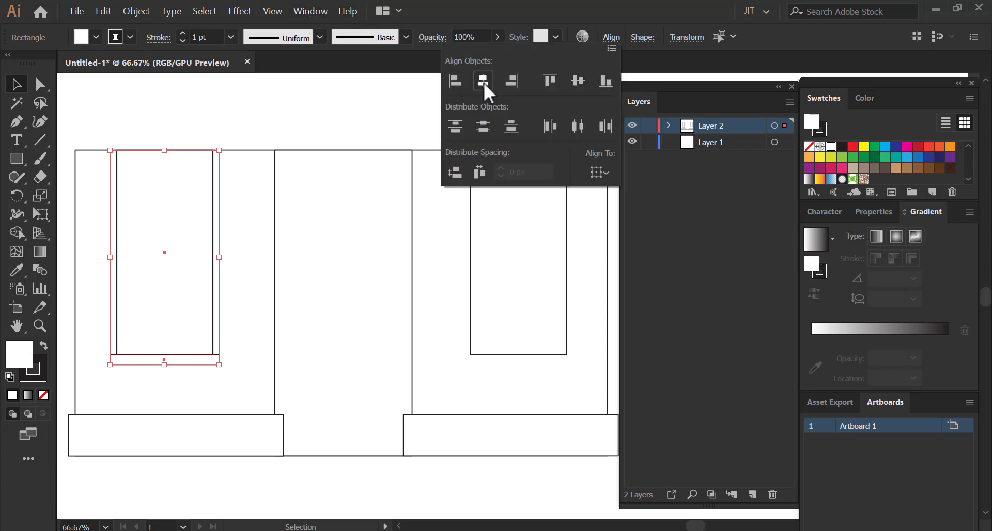
pyautogui.click(486, 84)
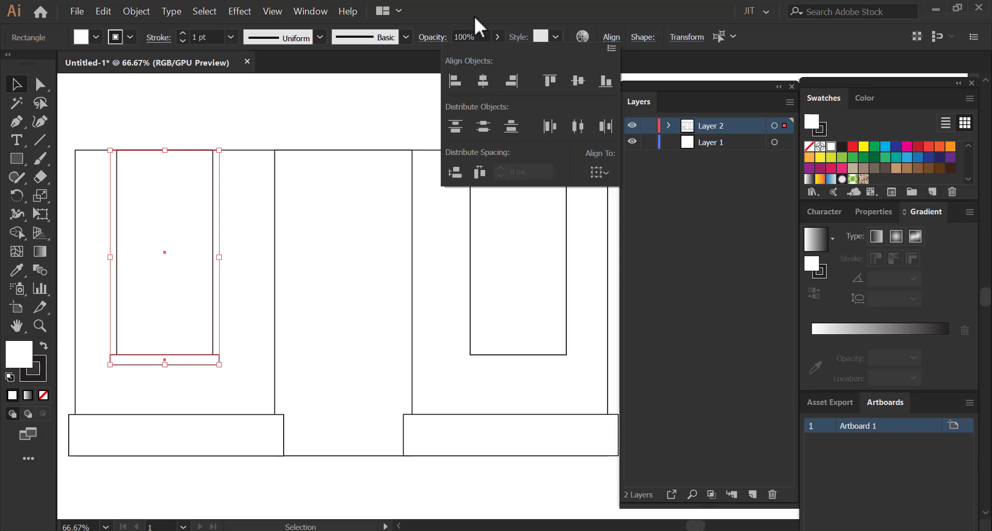
pyautogui.click(292, 279)
# Alt-copy the sill across to sit beneath the right window.
pyautogui.click(213, 364)
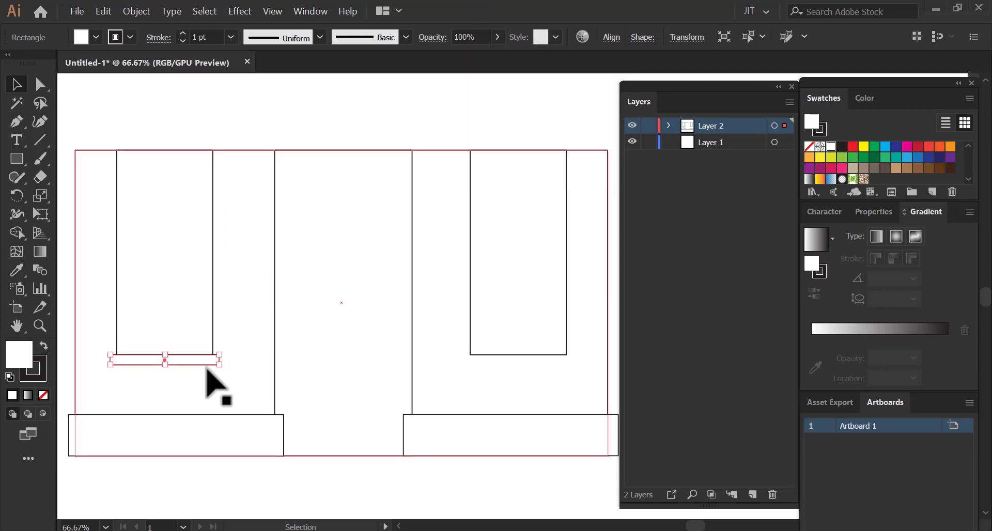
pyautogui.moveTo(208, 368); pyautogui.dragTo(562, 367)
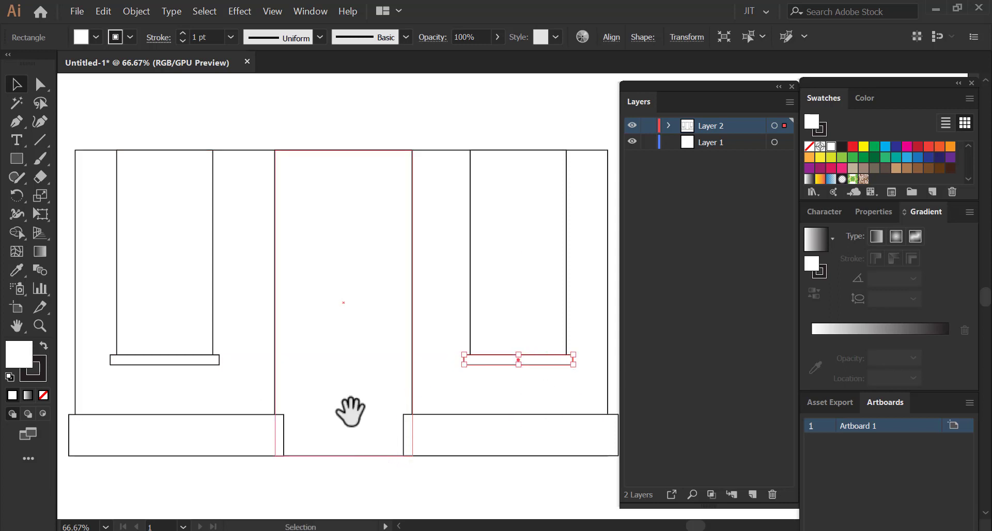
pyautogui.moveTo(351, 412)
pyautogui.mouseDown()
pyautogui.moveTo(336, 316)
pyautogui.moveTo(388, 284)
pyautogui.mouseUp()
pyautogui.click(299, 139)
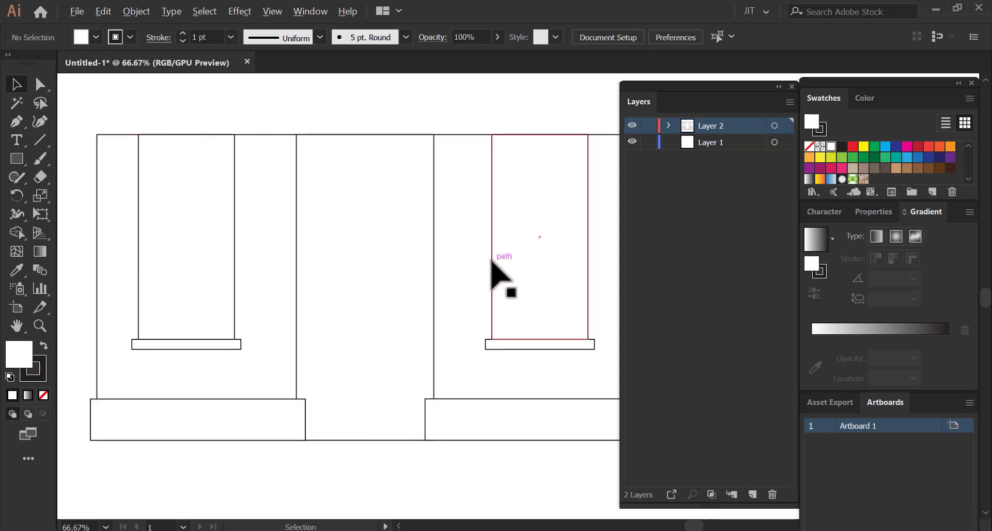
# Copy the right window into the middle bay and resize it into an inset door panel.
pyautogui.moveTo(491, 260); pyautogui.dragTo(312, 274)
pyautogui.moveTo(406, 250); pyautogui.dragTo(425, 251)
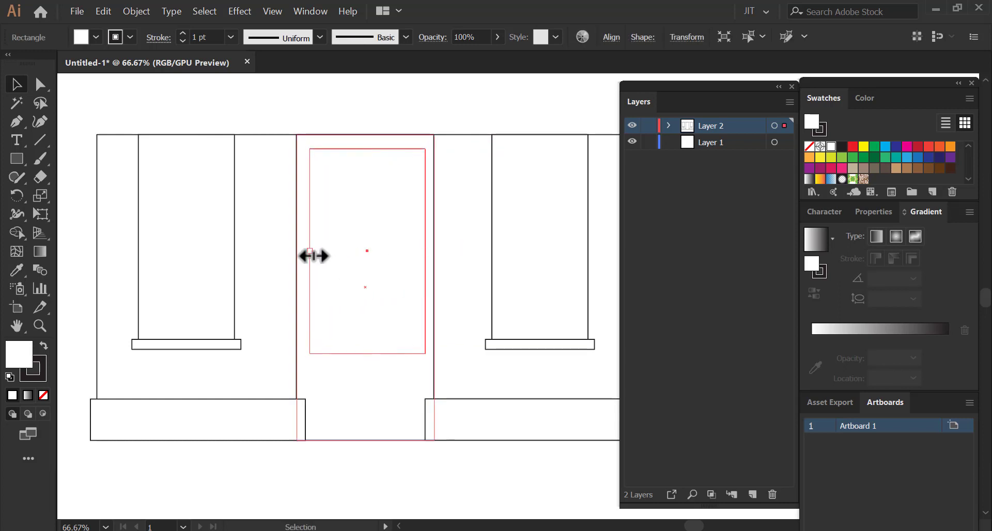
pyautogui.moveTo(310, 252); pyautogui.dragTo(306, 252)
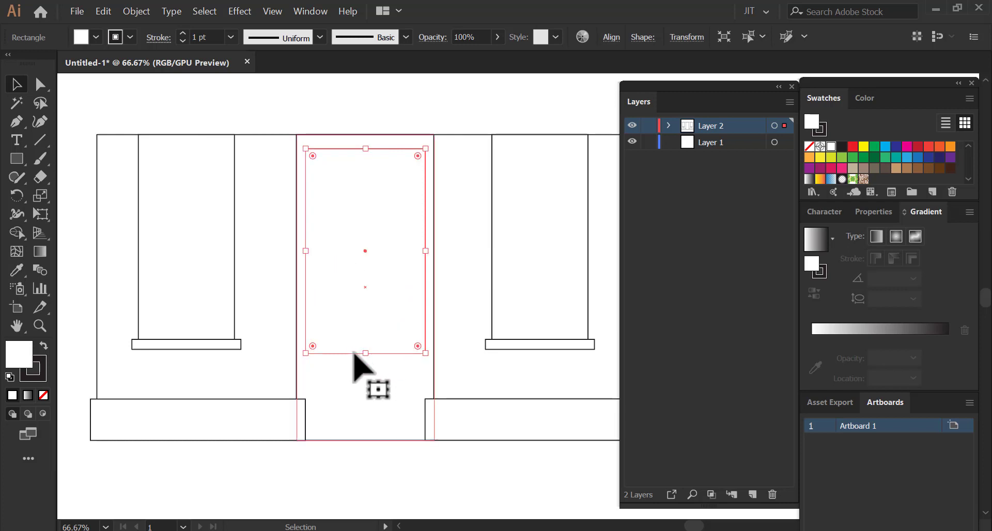
pyautogui.moveTo(367, 354); pyautogui.dragTo(379, 389)
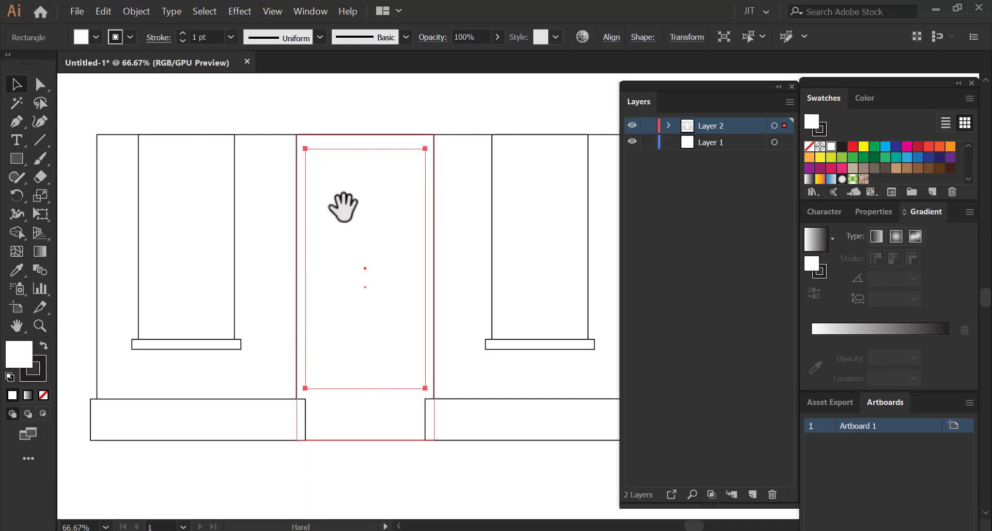
pyautogui.moveTo(343, 206); pyautogui.dragTo(352, 228)
pyautogui.hotkey('ctrl', 'shift', 'a')
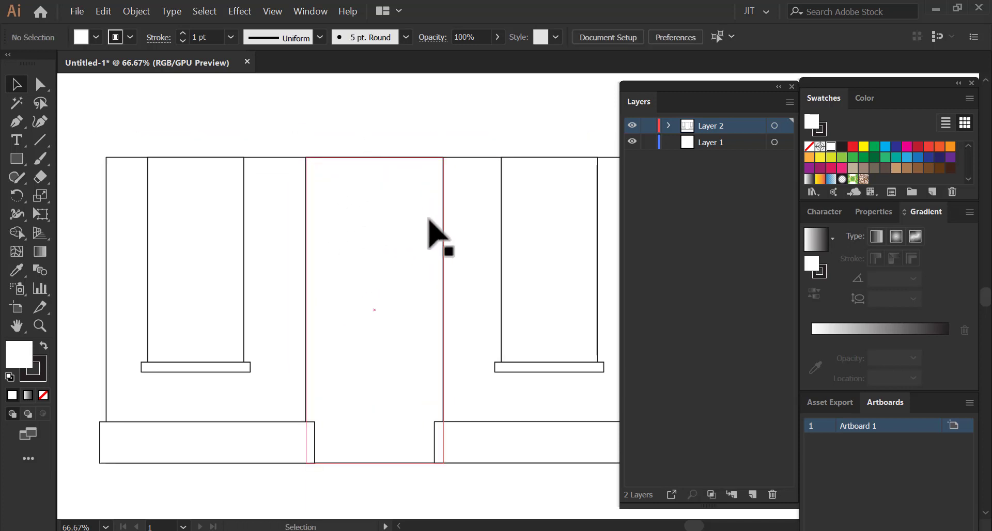
# Send the door rectangle and then the wall rectangle to the back with Arrange > Send to Back.
pyautogui.click(432, 201)
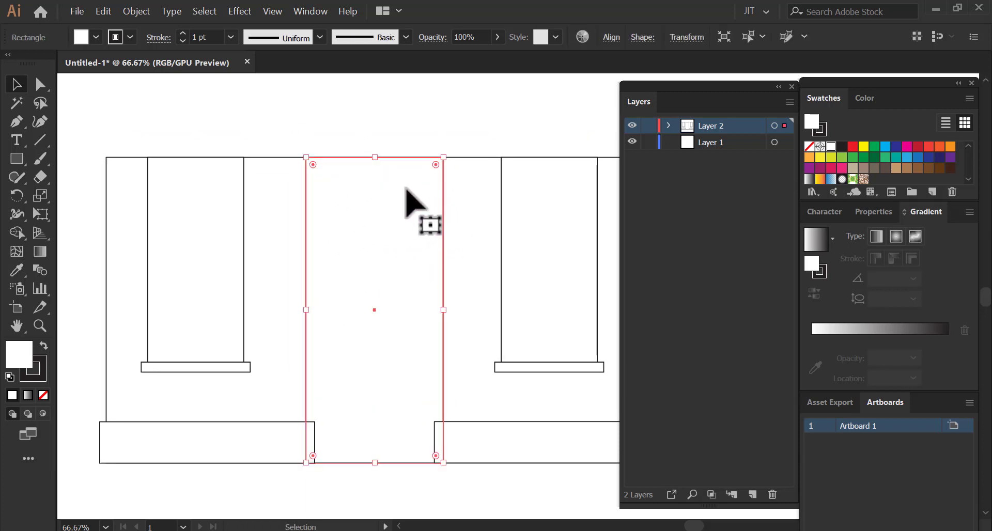
pyautogui.click(135, 12)
pyautogui.moveTo(151, 38)
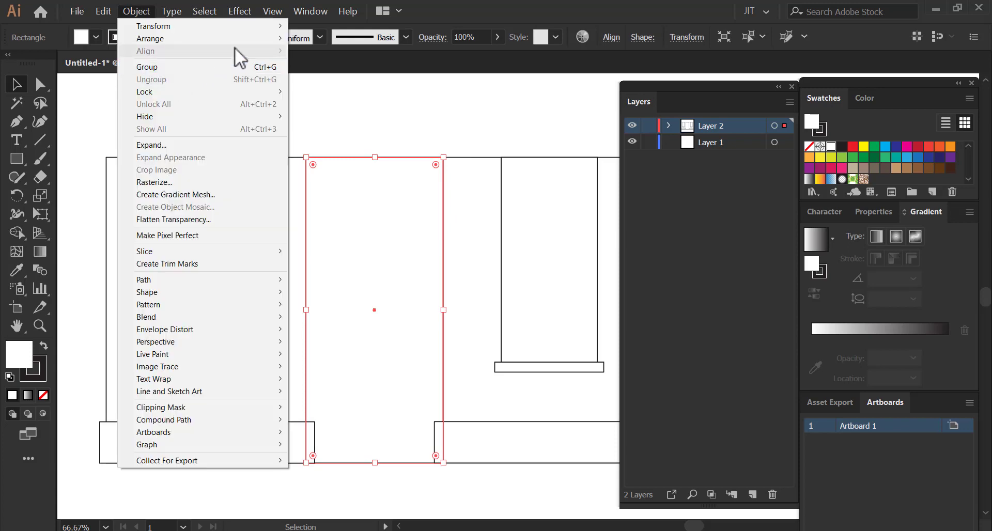
pyautogui.click(332, 76)
pyautogui.click(398, 129)
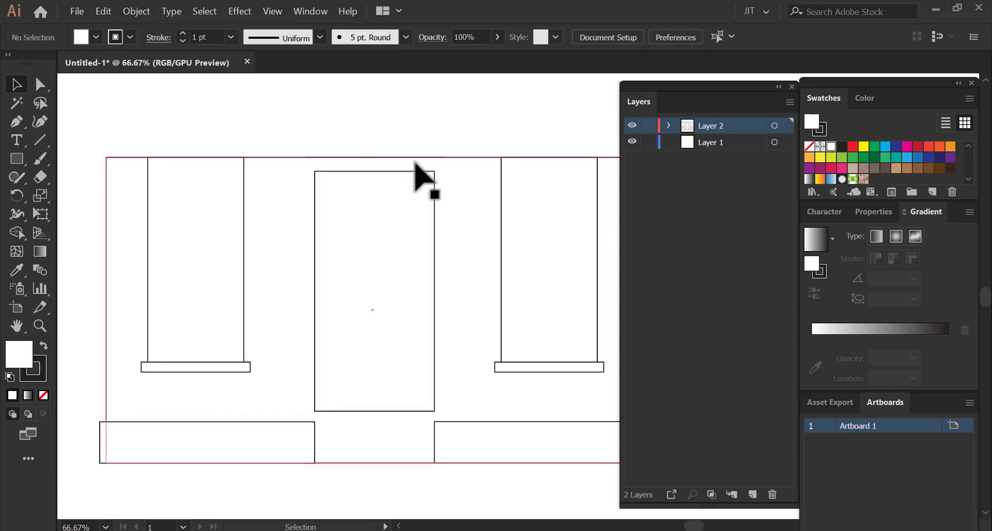
pyautogui.click(438, 156)
pyautogui.click(136, 11)
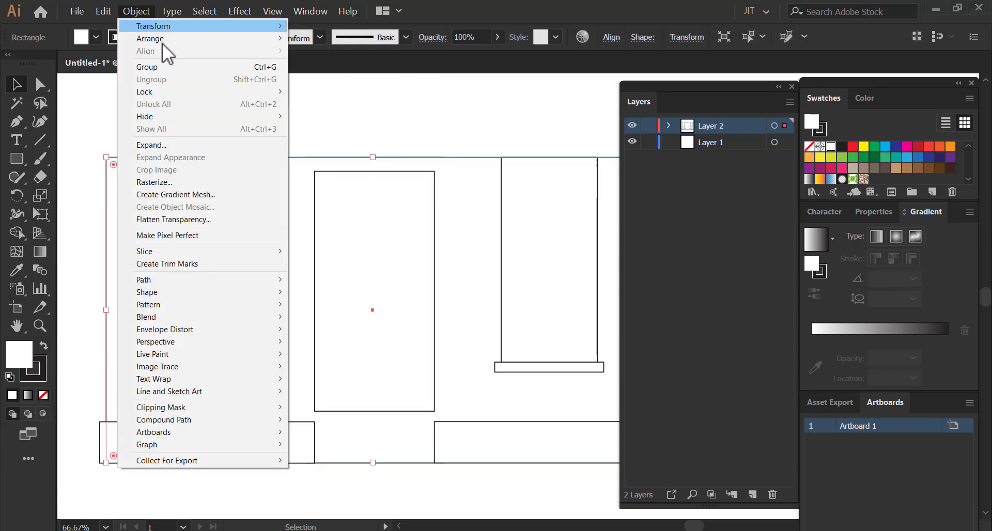
pyautogui.click(318, 75)
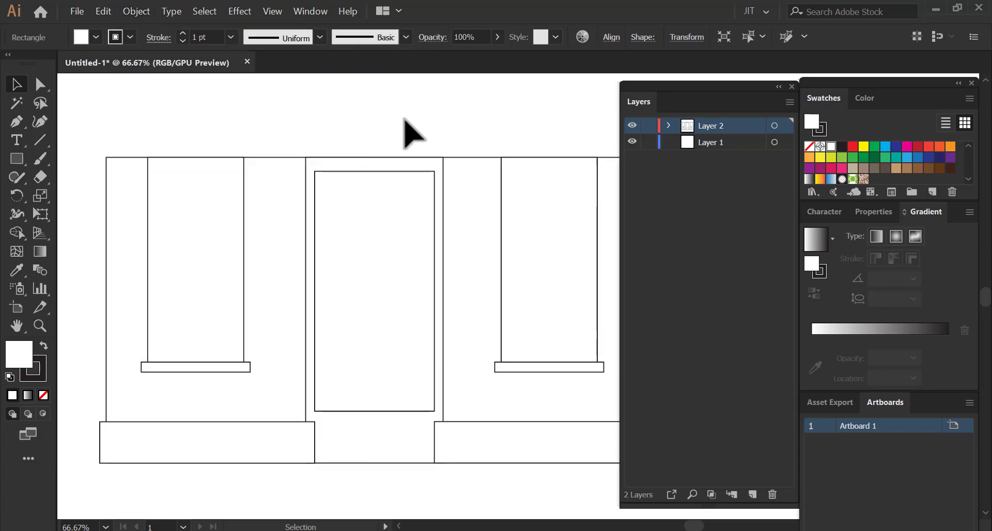
pyautogui.moveTo(390, 304)
pyautogui.mouseDown()
pyautogui.moveTo(410, 245)
pyautogui.moveTo(391, 262)
pyautogui.mouseUp()
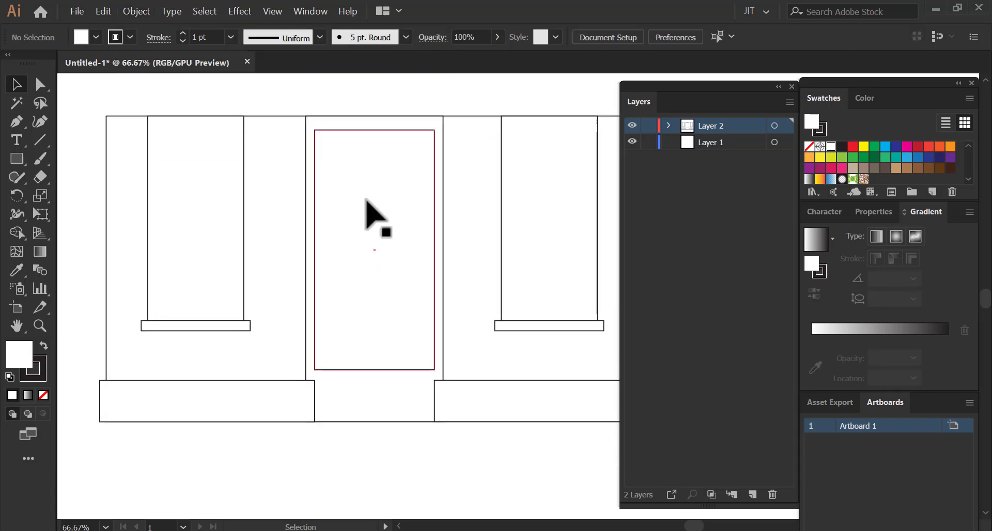
# Draw a small rounded-rectangle bar on the door's left side and fill it black as a handle.
pyautogui.click(17, 157)
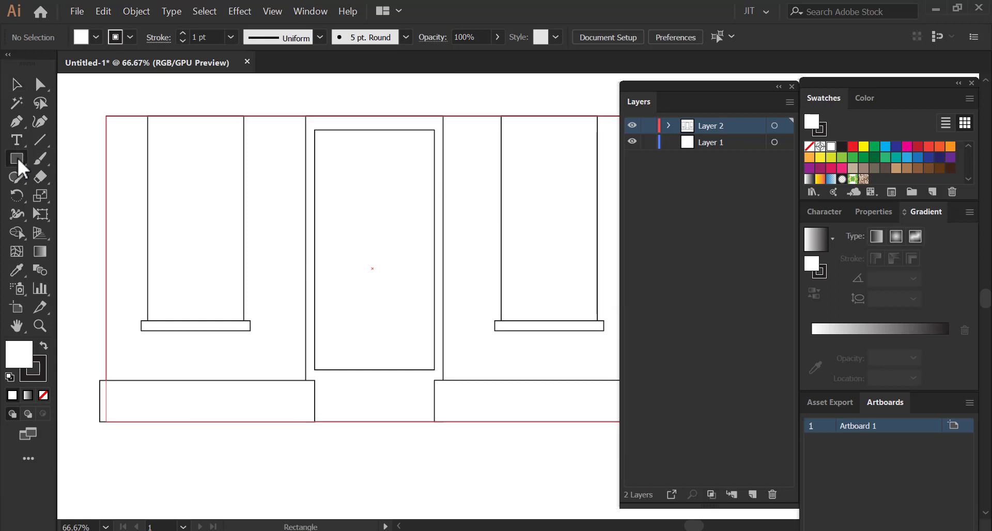
pyautogui.click(64, 181)
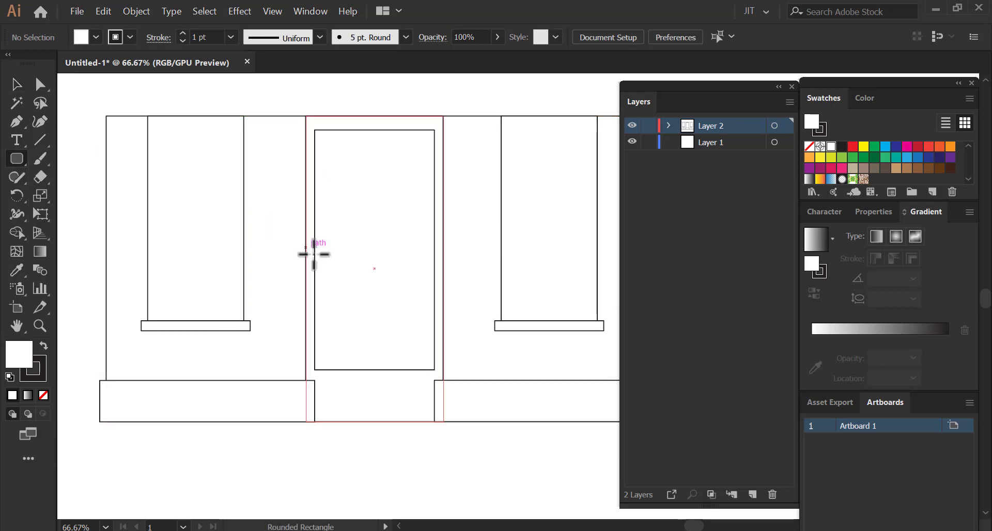
pyautogui.moveTo(322, 237); pyautogui.dragTo(327, 272)
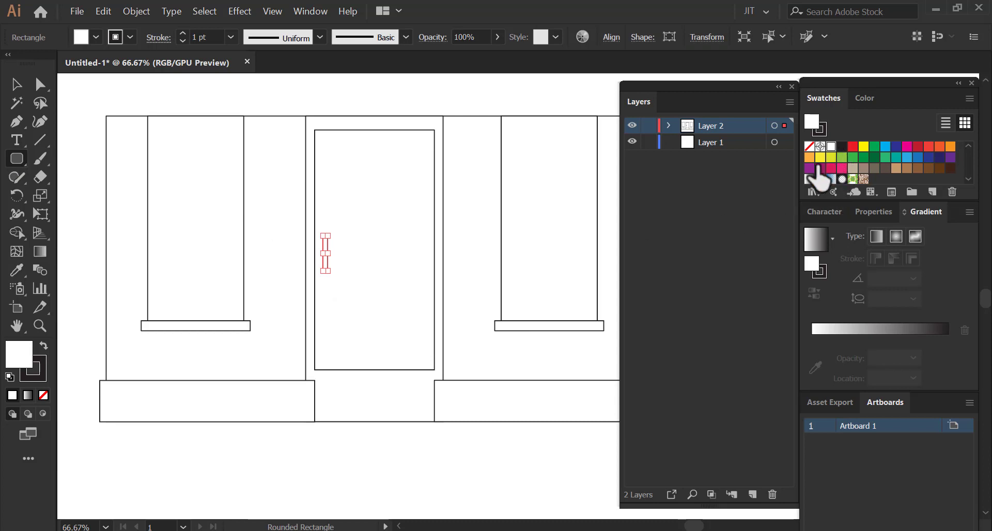
pyautogui.click(842, 147)
pyautogui.click(16, 88)
pyautogui.click(144, 100)
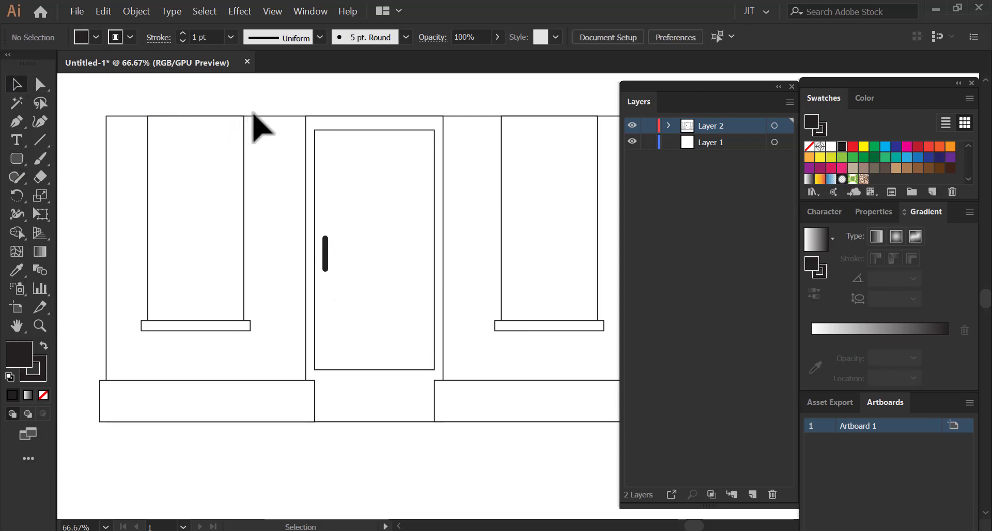
pyautogui.moveTo(363, 222)
pyautogui.mouseDown()
pyautogui.moveTo(344, 238)
pyautogui.moveTo(340, 228)
pyautogui.mouseUp()
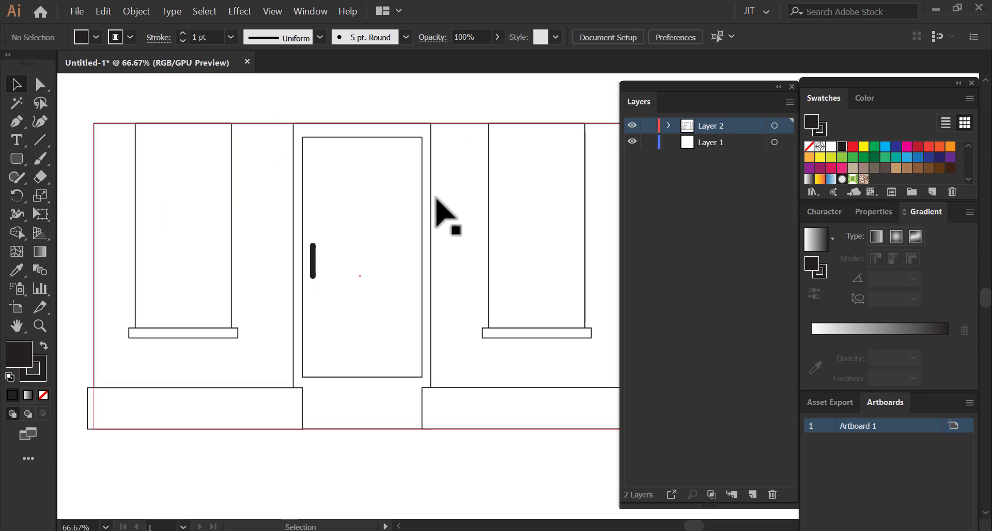
pyautogui.moveTo(377, 167)
pyautogui.mouseDown()
pyautogui.moveTo(355, 210)
pyautogui.moveTo(368, 201)
pyautogui.mouseUp()
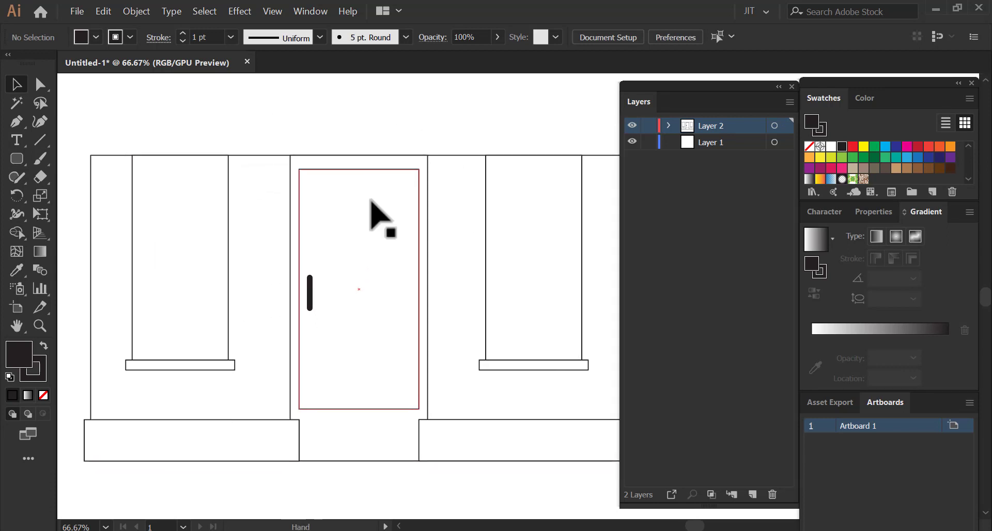
pyautogui.moveTo(276, 184); pyautogui.dragTo(282, 210)
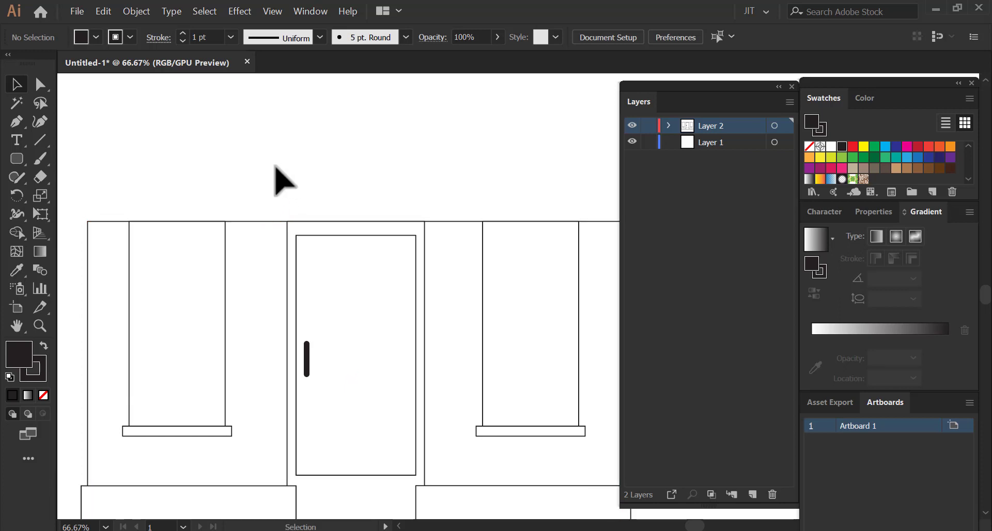
pyautogui.scroll(-1, 240, 181)
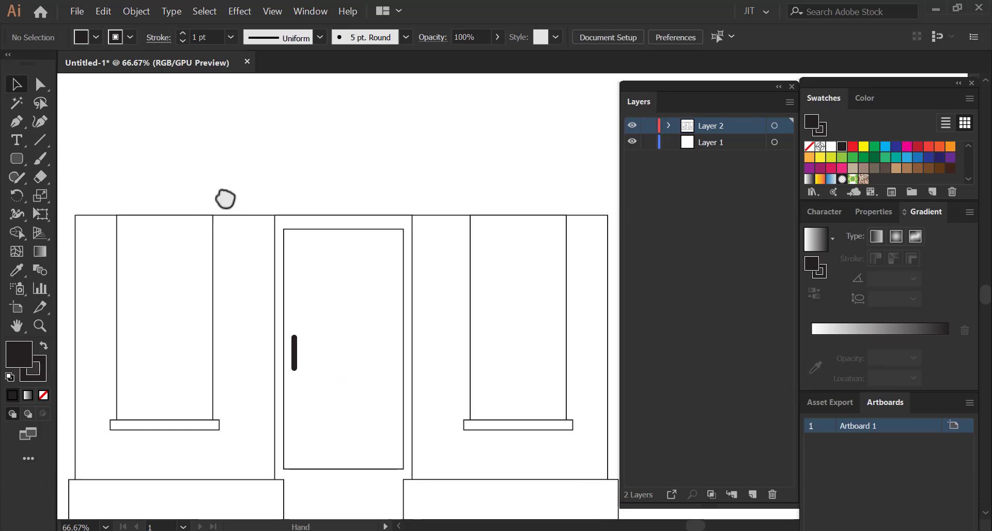
pyautogui.scroll(-1, 223, 199)
pyautogui.scroll(1, 222, 210)
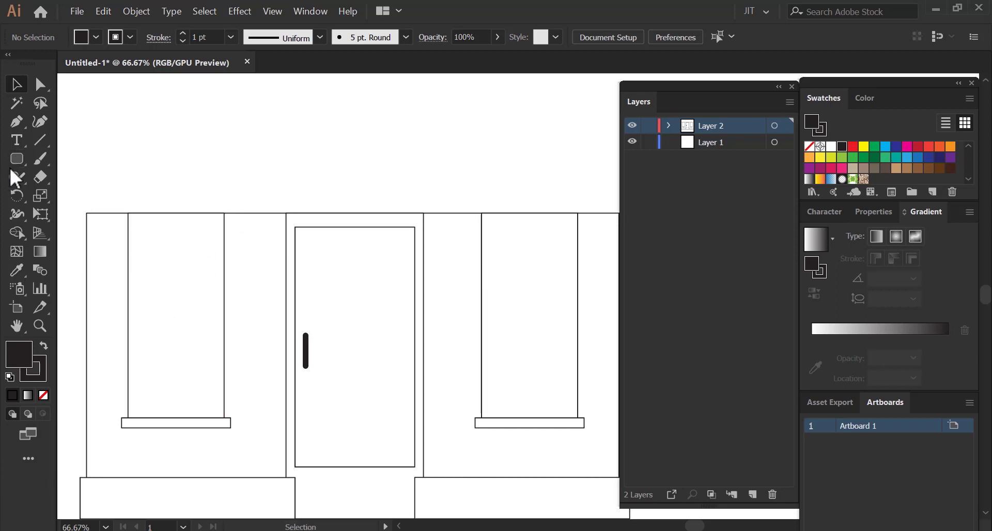
# Draw a rectangle, round its bottom corners into a scallop, and place it at the wall's top-left.
pyautogui.moveTo(18, 153)
pyautogui.mouseDown()
pyautogui.moveTo(75, 157)
pyautogui.moveTo(128, 231)
pyautogui.moveTo(126, 157)
pyautogui.mouseUp()
pyautogui.click(17, 85)
pyautogui.moveTo(202, 190)
pyautogui.mouseDown()
pyautogui.moveTo(273, 213)
pyautogui.moveTo(270, 253)
pyautogui.moveTo(165, 232)
pyautogui.moveTo(212, 222)
pyautogui.mouseUp()
pyautogui.click(40, 85)
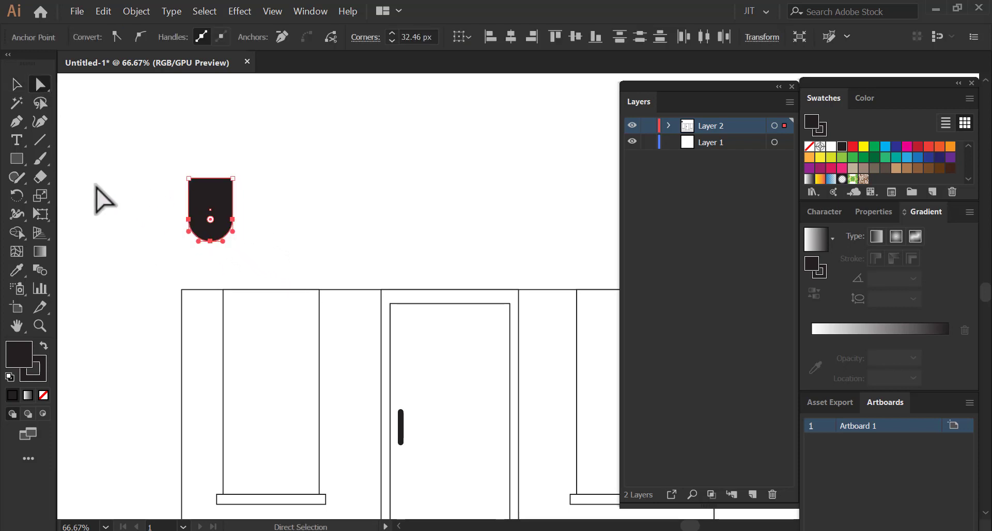
pyautogui.click(20, 86)
pyautogui.moveTo(211, 243)
pyautogui.mouseDown()
pyautogui.moveTo(197, 274)
pyautogui.moveTo(226, 261)
pyautogui.mouseUp()
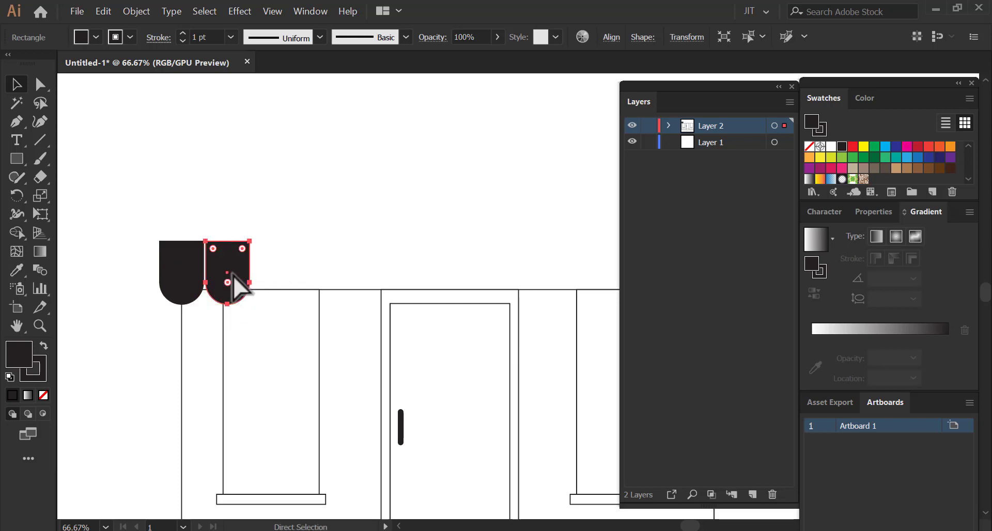
# Add another scallop copy with Ctrl+D and select the whole scallop row.
pyautogui.hotkey('ctrl', 'd')
pyautogui.hotkey('ctrl', 'd')
pyautogui.hotkey('ctrl', 'd')
pyautogui.hotkey('ctrl', 'd')
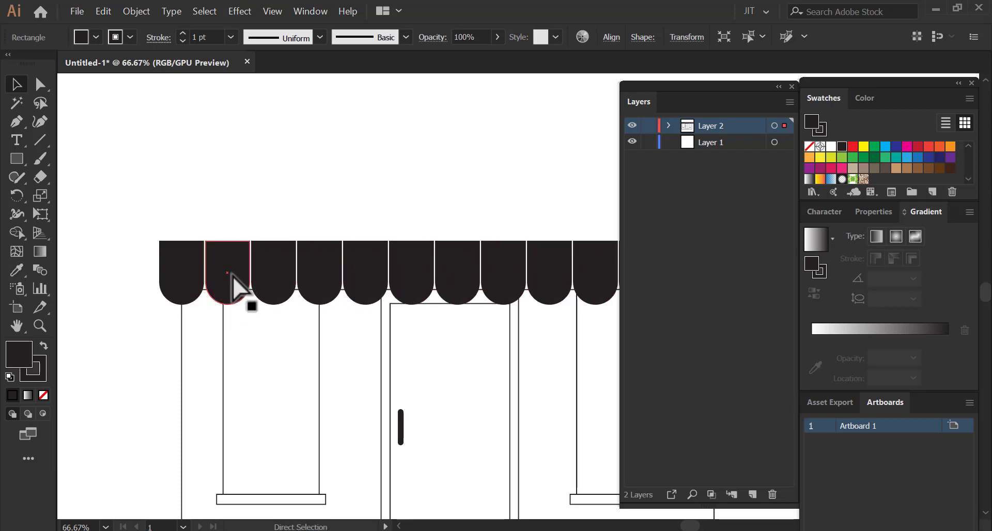
pyautogui.scroll(-2, 231, 274)
pyautogui.scroll(1, 238, 277)
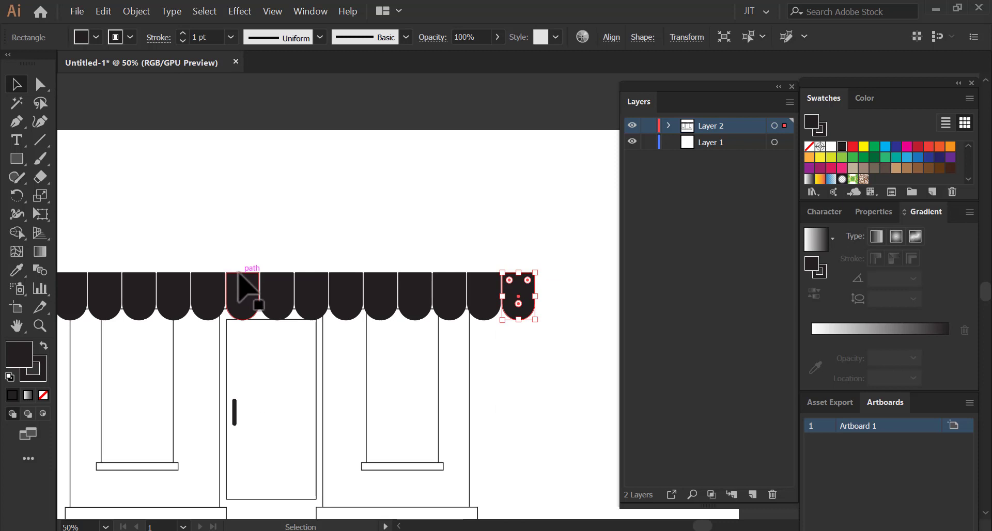
pyautogui.hotkey('ctrl', 'shift', 'a')
pyautogui.moveTo(237, 271); pyautogui.dragTo(289, 278)
pyautogui.moveTo(84, 259)
pyautogui.mouseDown()
pyautogui.moveTo(430, 287)
pyautogui.moveTo(580, 316)
pyautogui.mouseUp()
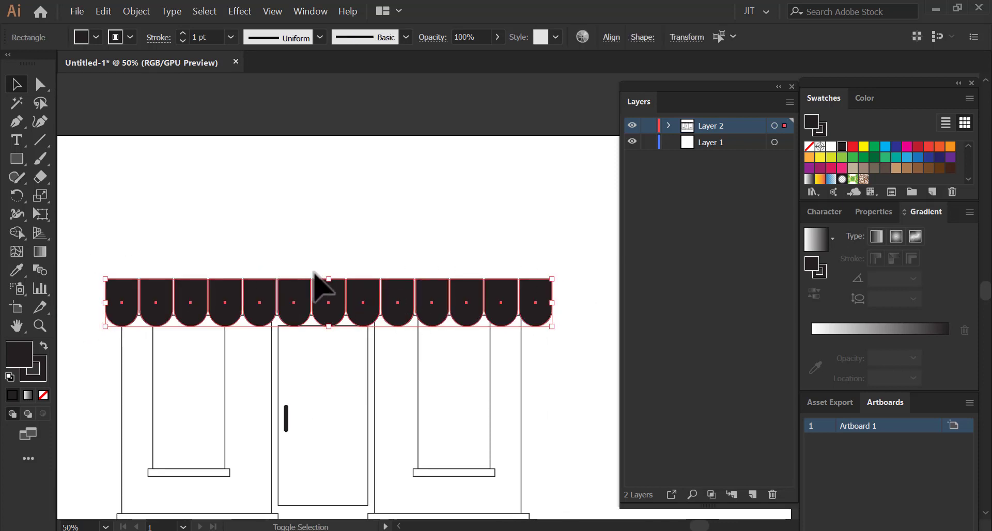
pyautogui.click(612, 37)
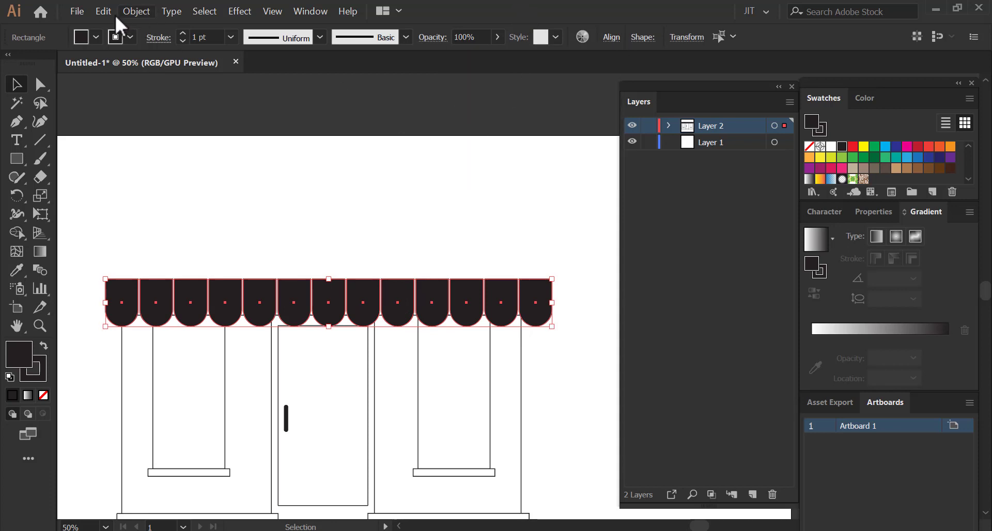
# Reselect all scallops and nudge the row left and down into place along the storefront top.
pyautogui.click(230, 228)
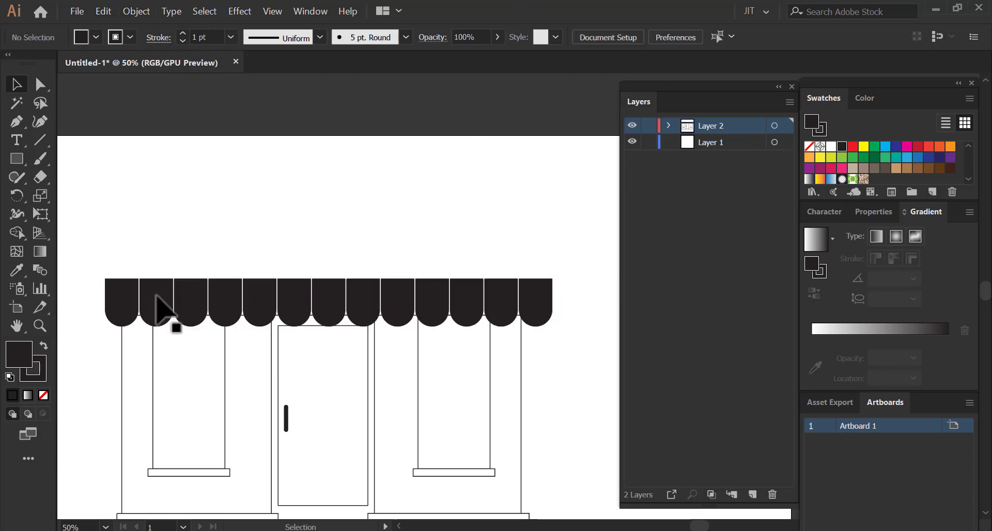
pyautogui.click(159, 310)
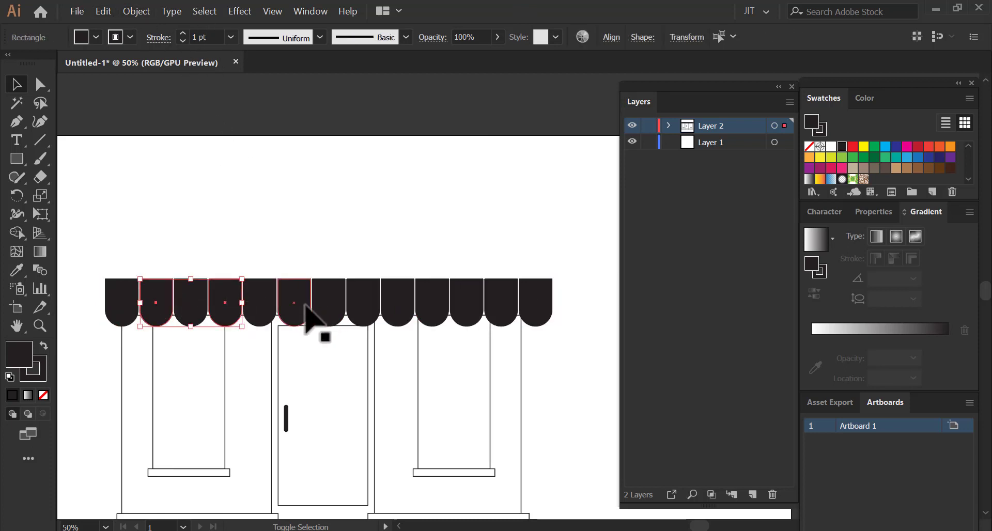
pyautogui.click(244, 270)
pyautogui.moveTo(93, 265); pyautogui.dragTo(511, 286)
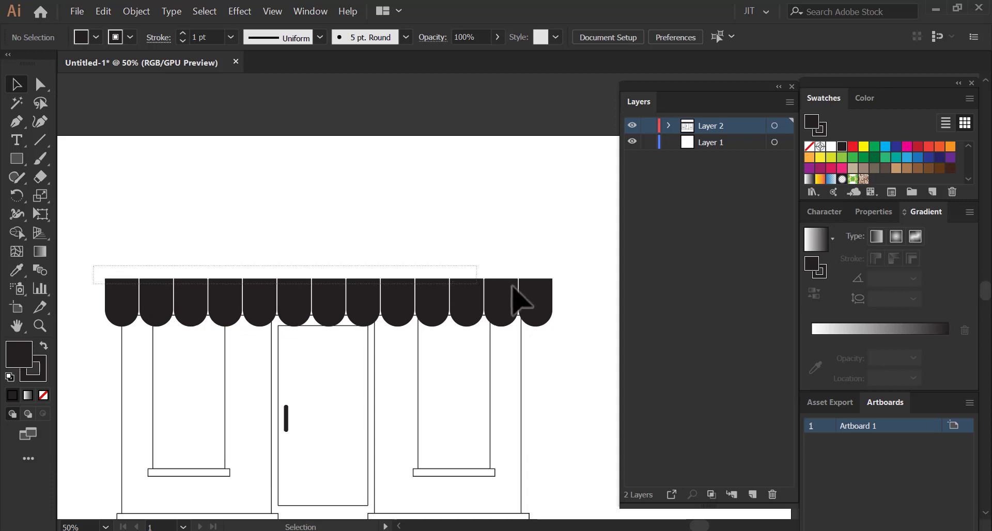
pyautogui.moveTo(571, 295); pyautogui.dragTo(595, 297)
pyautogui.hotkey('shift', 'Left')
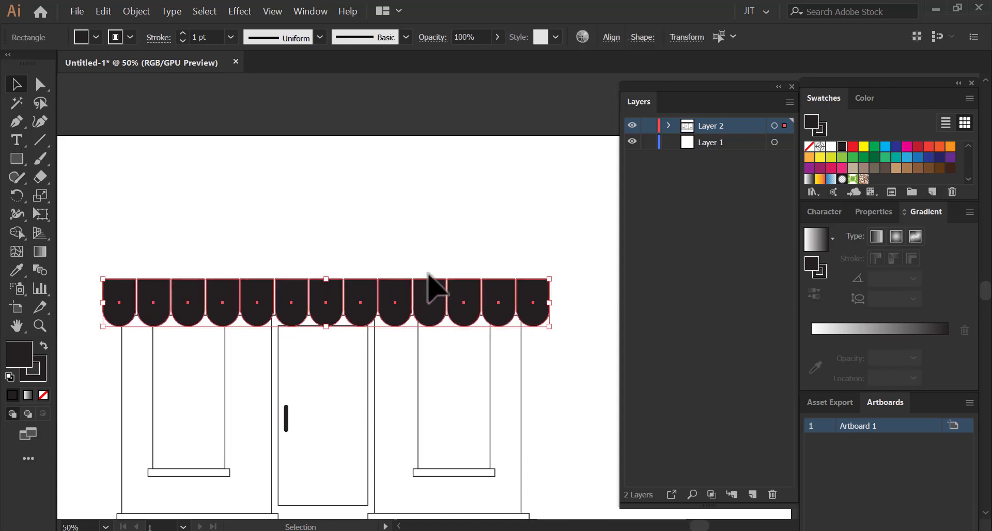
pyautogui.hotkey('shift', 'Left')
pyautogui.hotkey('shift', 'Down')
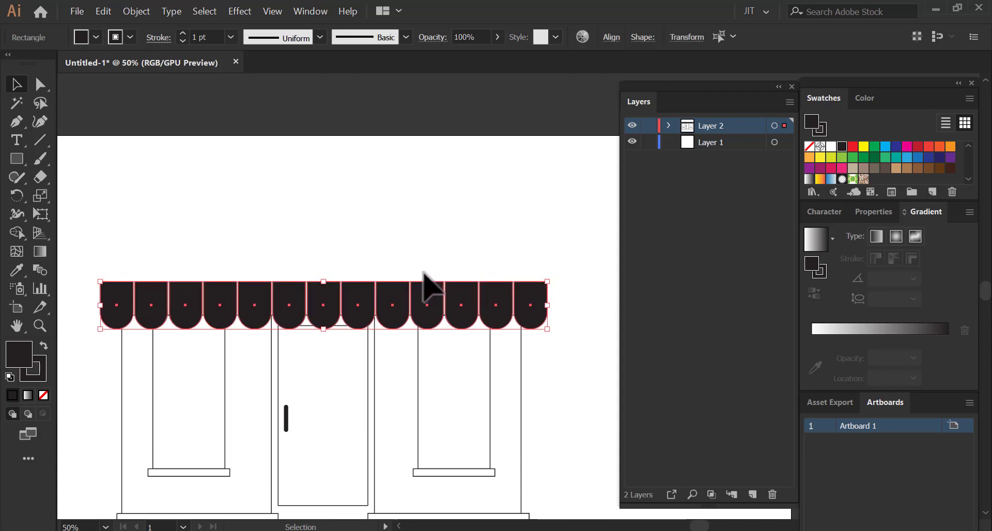
pyautogui.hotkey('shift', 'Down')
pyautogui.hotkey('shift', 'Down')
pyautogui.hotkey('shift', 'Down')
pyautogui.hotkey('shift', 'Down')
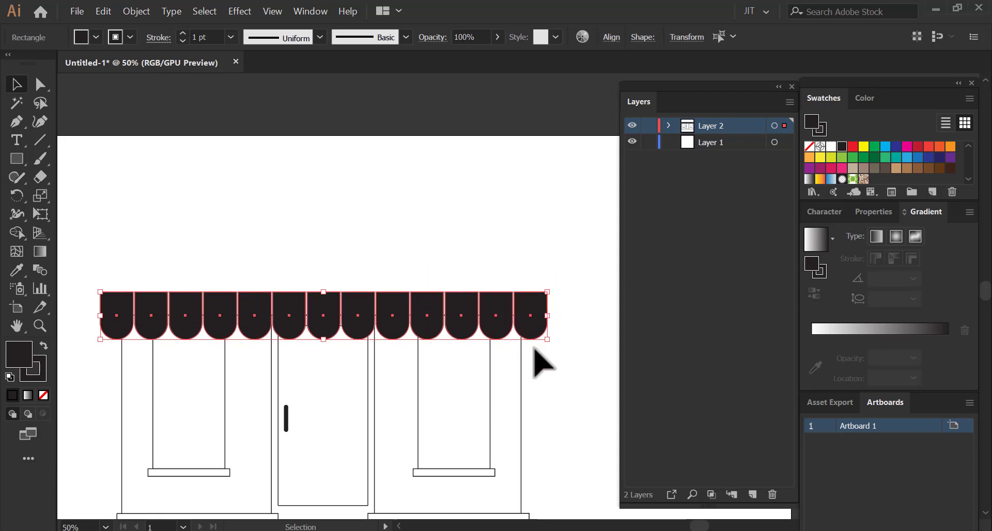
pyautogui.hotkey('shift', 'Up')
pyautogui.hotkey('shift', 'Up')
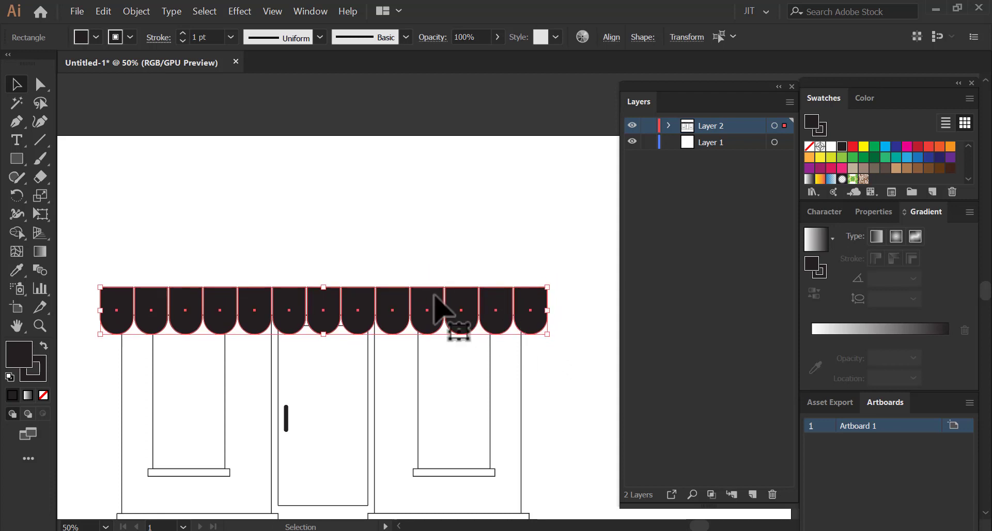
pyautogui.click(402, 272)
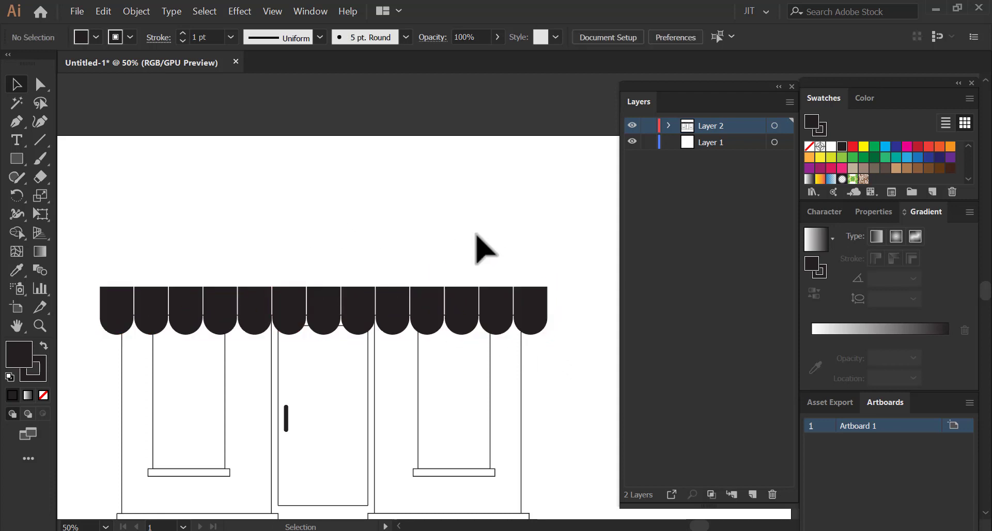
pyautogui.moveTo(381, 258); pyautogui.dragTo(383, 278)
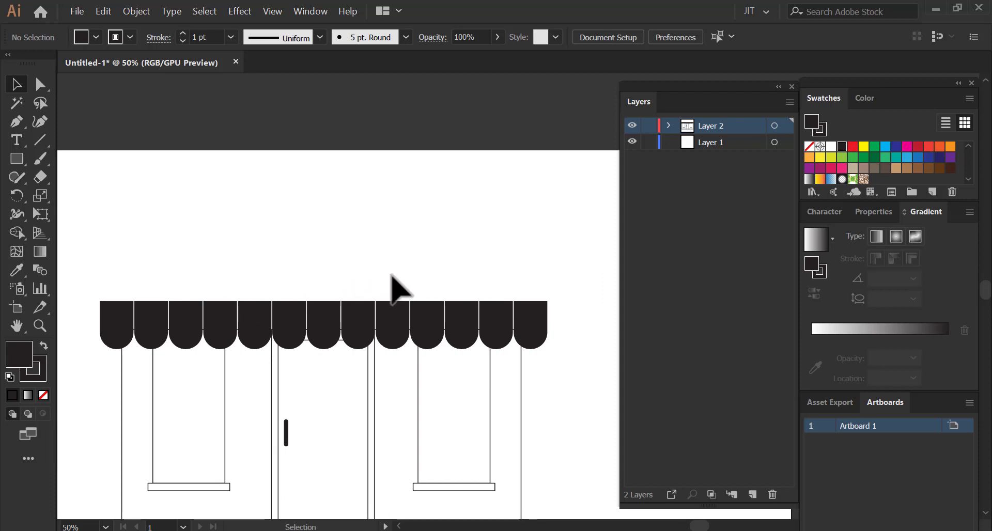
pyautogui.moveTo(392, 276)
pyautogui.mouseDown()
pyautogui.moveTo(407, 296)
pyautogui.moveTo(394, 314)
pyautogui.mouseUp()
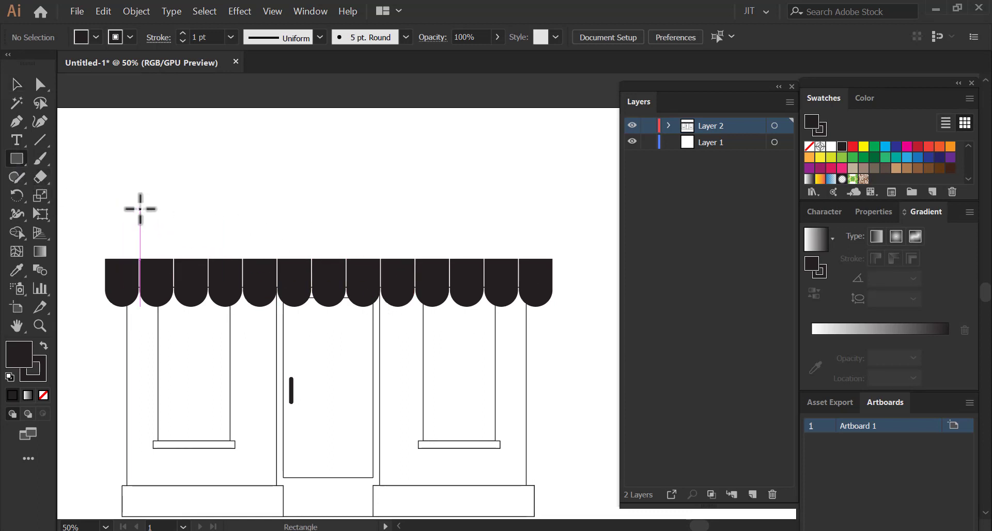
# Draw a wide dark band above the scallops and stretch it to their width.
pyautogui.moveTo(140, 205); pyautogui.dragTo(518, 255)
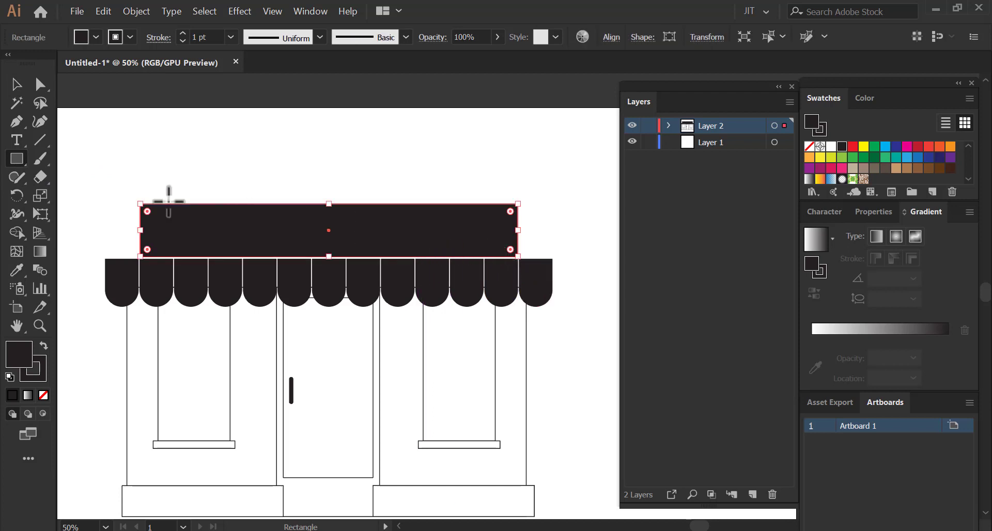
pyautogui.click(18, 88)
pyautogui.moveTo(140, 235); pyautogui.dragTo(122, 235)
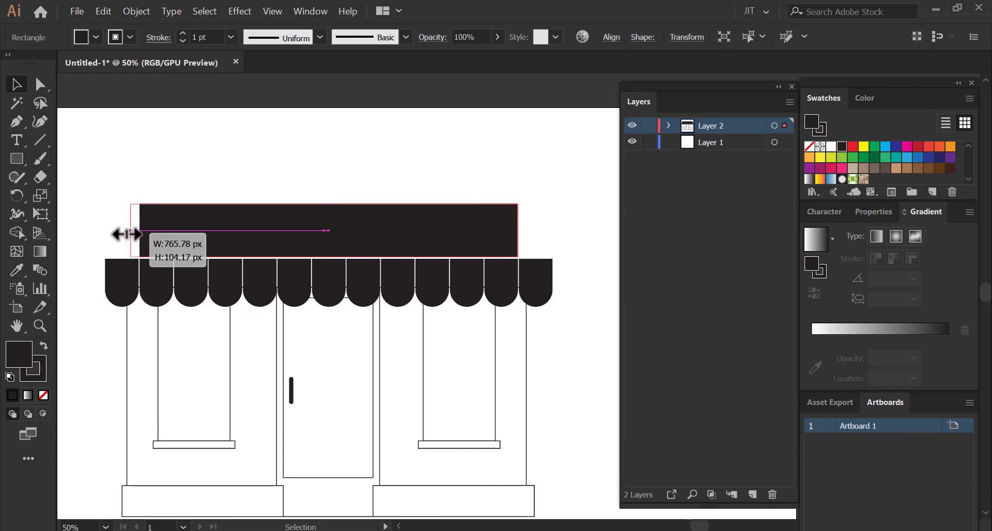
pyautogui.moveTo(521, 234); pyautogui.dragTo(538, 235)
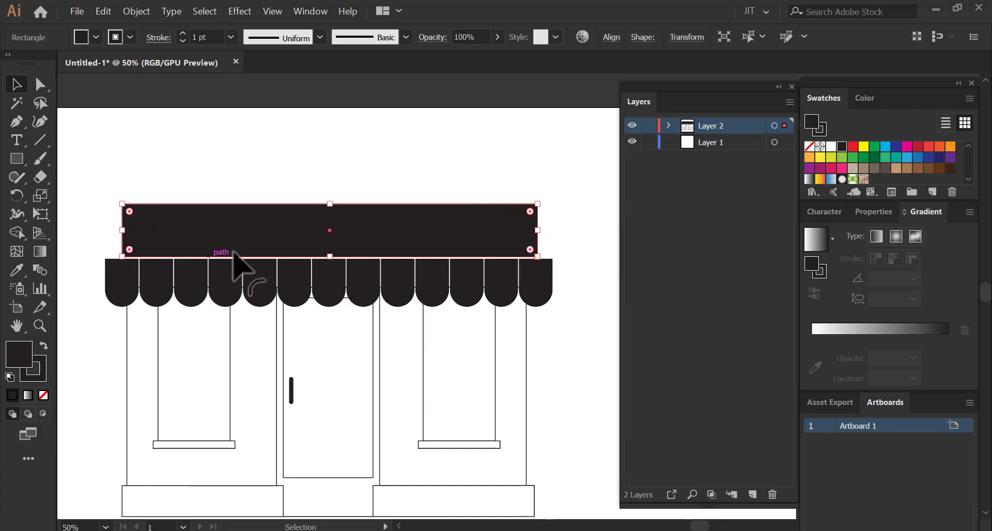
pyautogui.moveTo(290, 250); pyautogui.dragTo(295, 257)
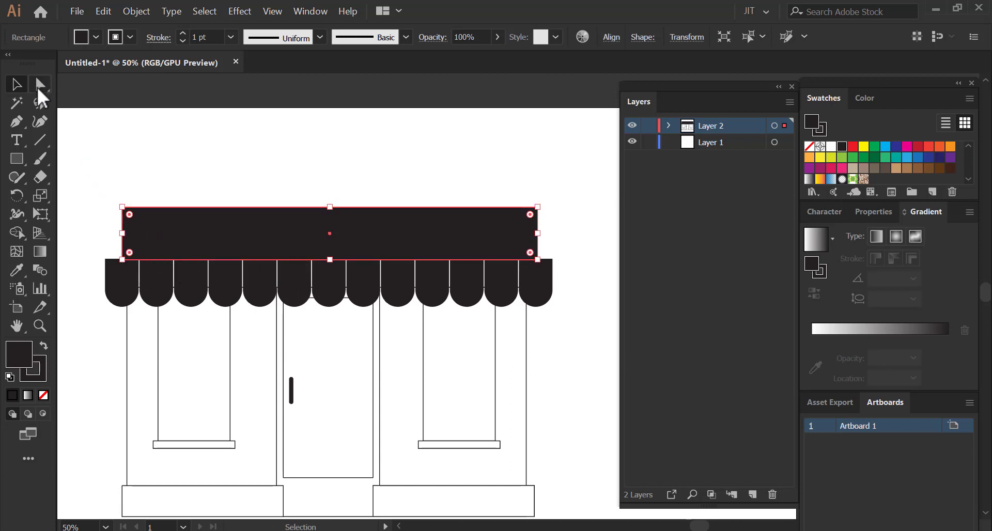
# Pull the band's lower-left and lower-right anchors outward to form a trapezoid.
pyautogui.click(38, 89)
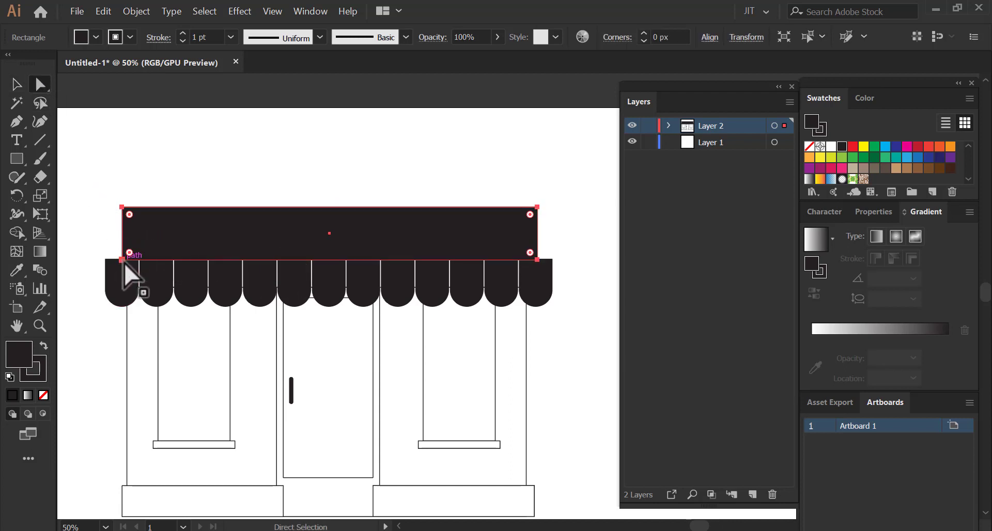
pyautogui.moveTo(124, 262); pyautogui.dragTo(107, 262)
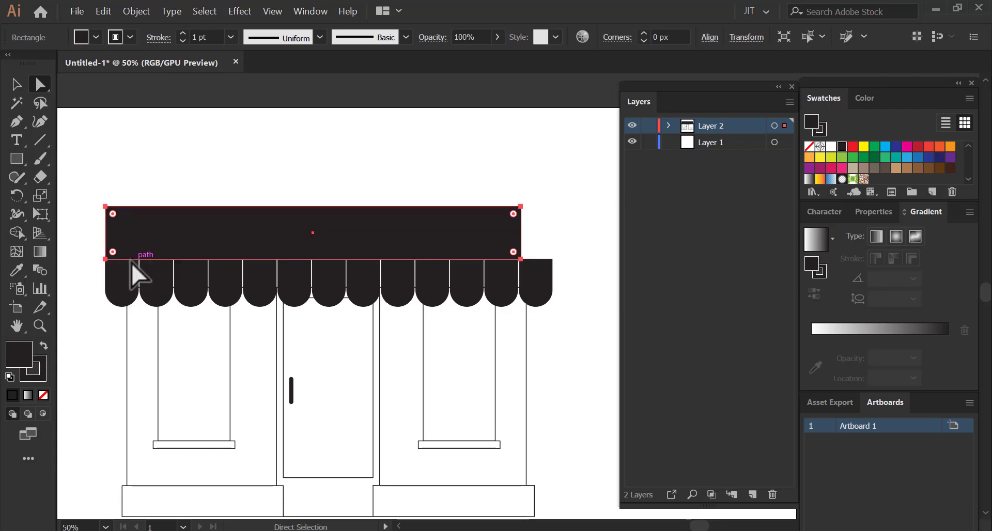
pyautogui.hotkey('ctrl', 'z')
pyautogui.moveTo(122, 262); pyautogui.dragTo(108, 262)
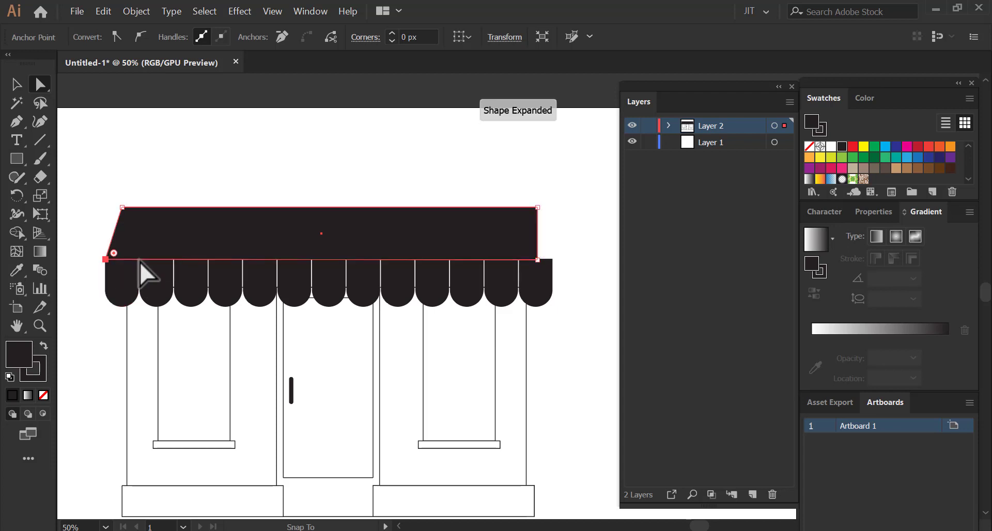
pyautogui.click(538, 262)
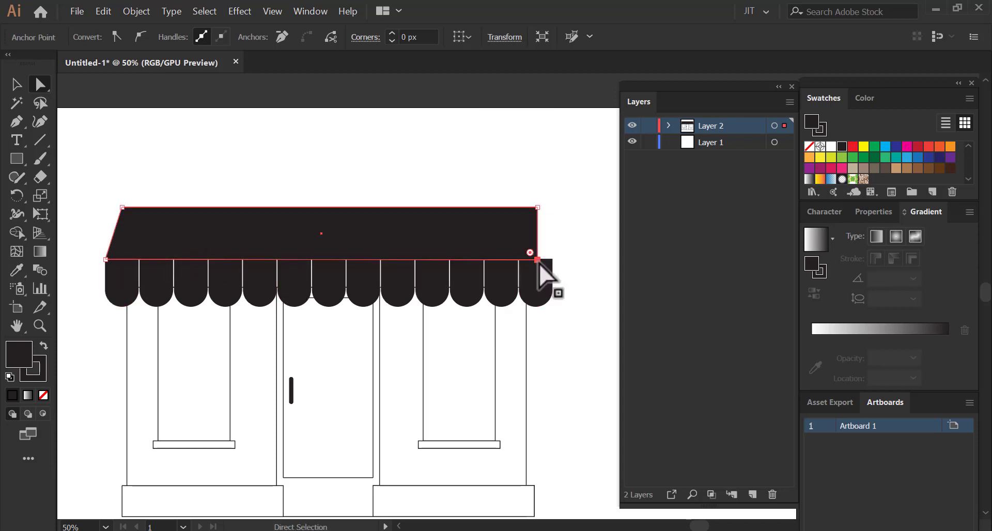
pyautogui.moveTo(537, 260); pyautogui.dragTo(552, 259)
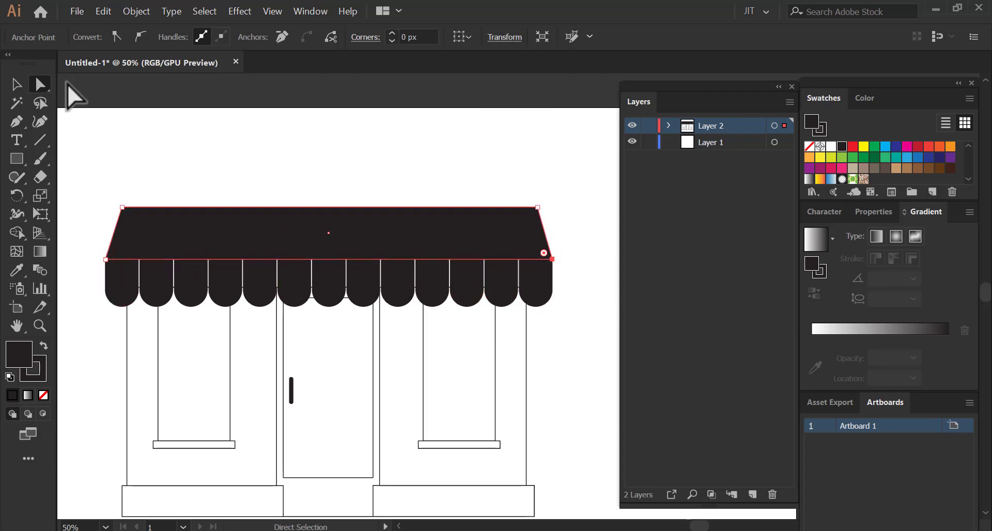
pyautogui.click(18, 85)
pyautogui.click(103, 173)
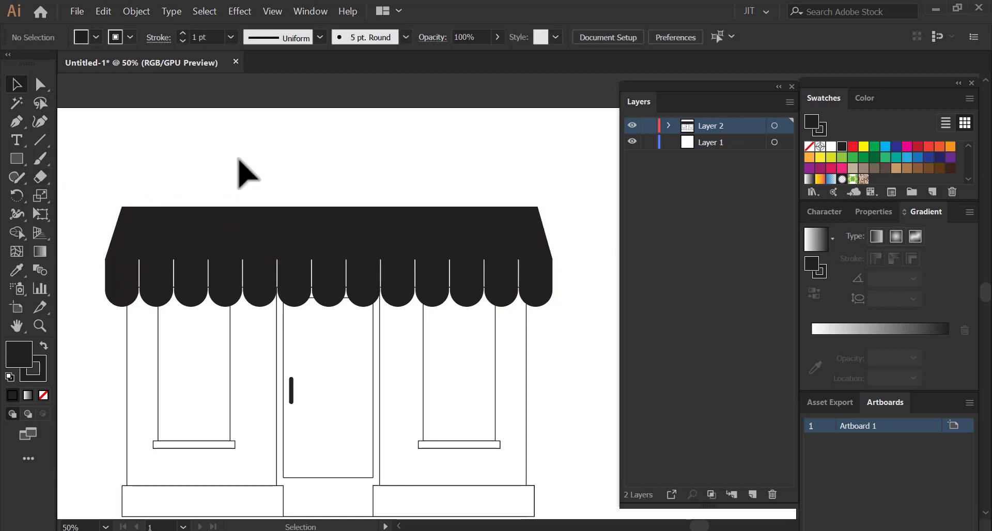
# Cap the trapezoid's top edge with a thin black rectangle strip spanning its width.
pyautogui.click(19, 159)
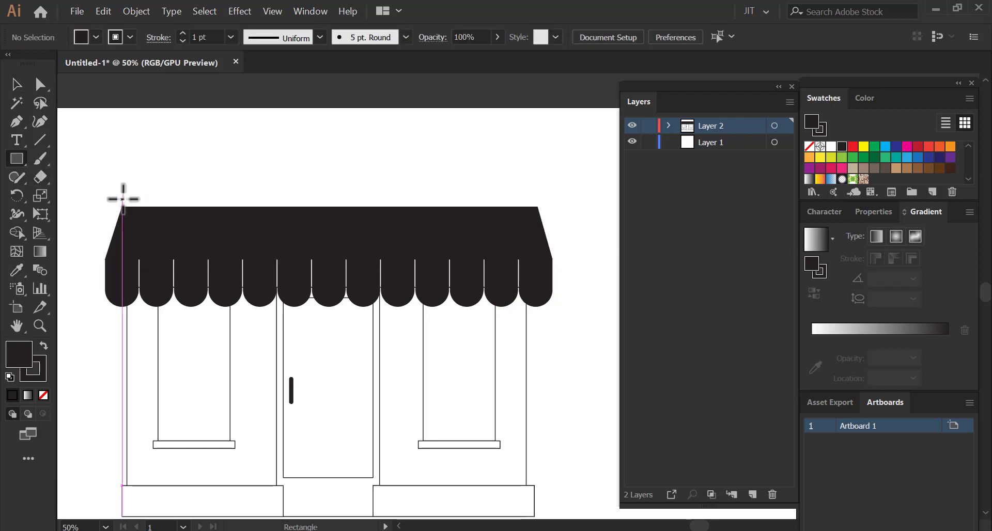
pyautogui.moveTo(122, 199); pyautogui.dragTo(537, 207)
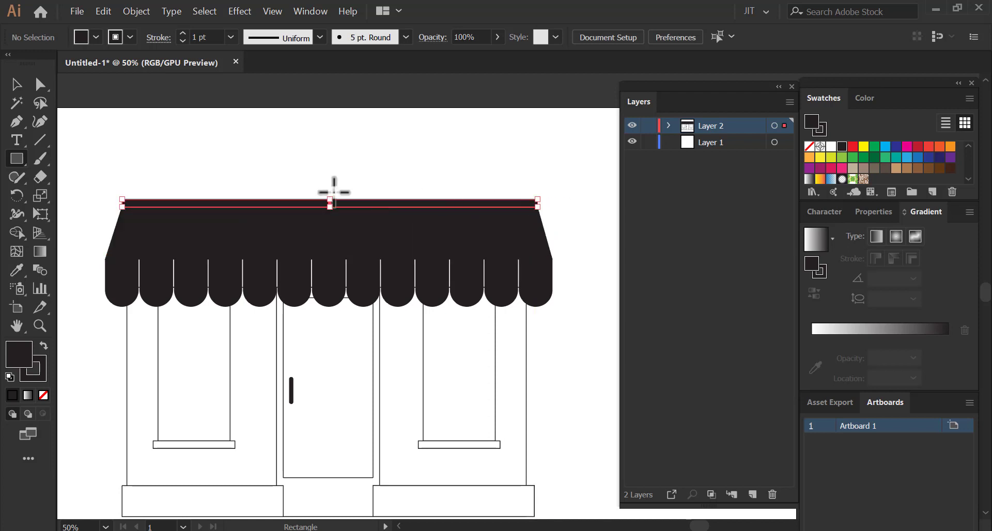
pyautogui.click(16, 84)
pyautogui.click(238, 182)
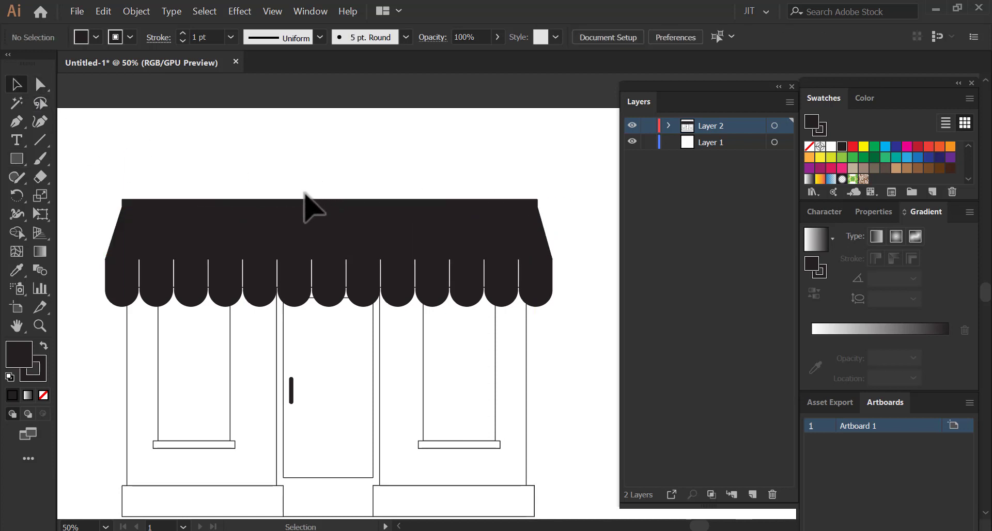
pyautogui.moveTo(322, 199); pyautogui.dragTo(361, 125)
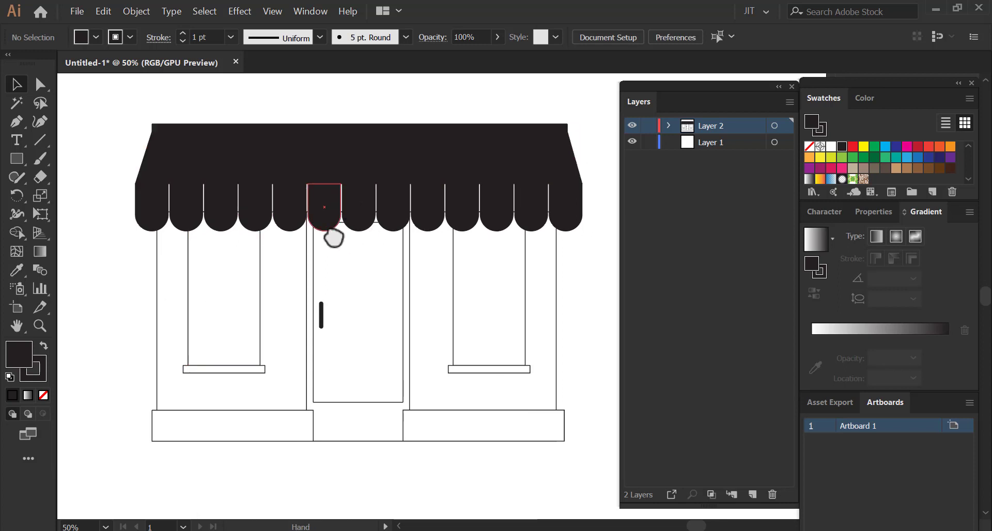
pyautogui.moveTo(386, 224)
pyautogui.mouseDown()
pyautogui.moveTo(335, 217)
pyautogui.moveTo(366, 296)
pyautogui.mouseUp()
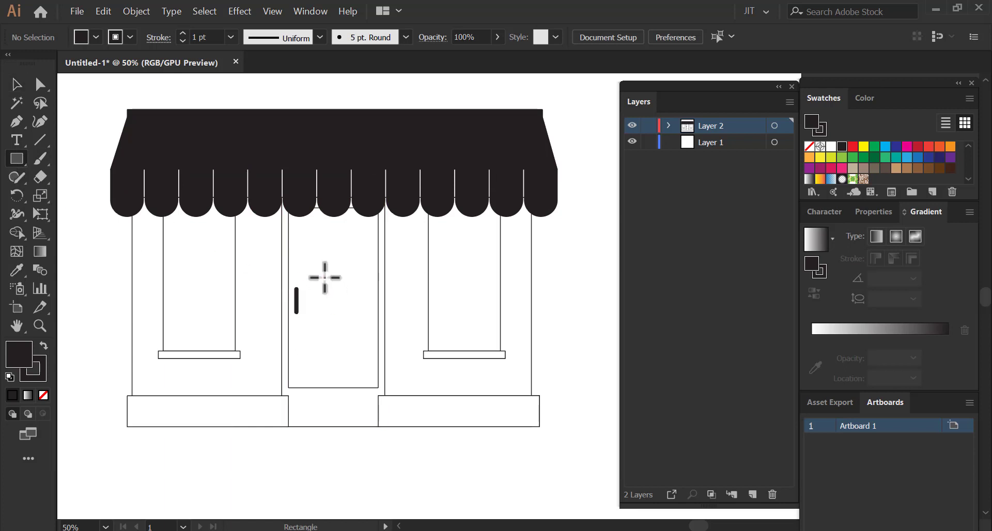
# Draw a small rectangle on the door, tilt it about 12°, and position it beside the handle.
pyautogui.moveTo(325, 277); pyautogui.dragTo(363, 299)
pyautogui.click(17, 84)
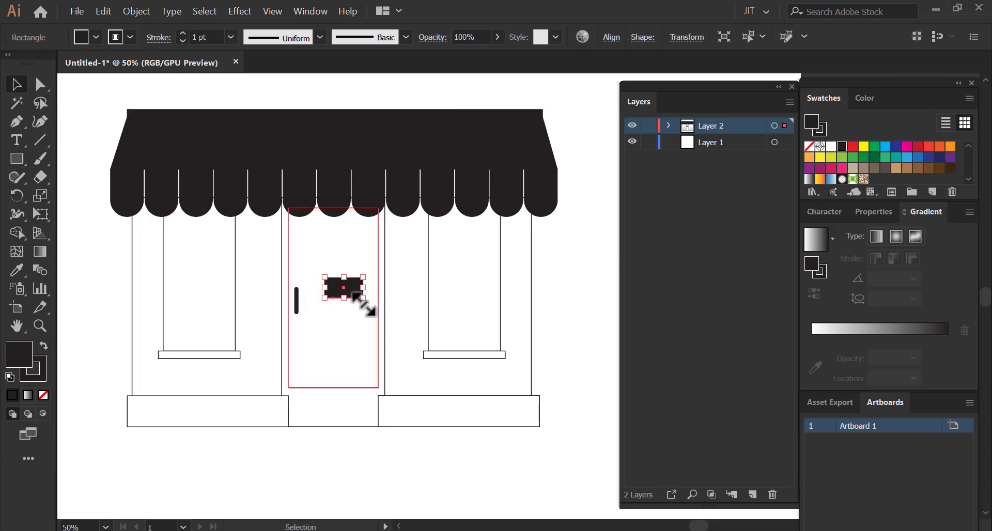
pyautogui.moveTo(373, 298); pyautogui.dragTo(373, 298)
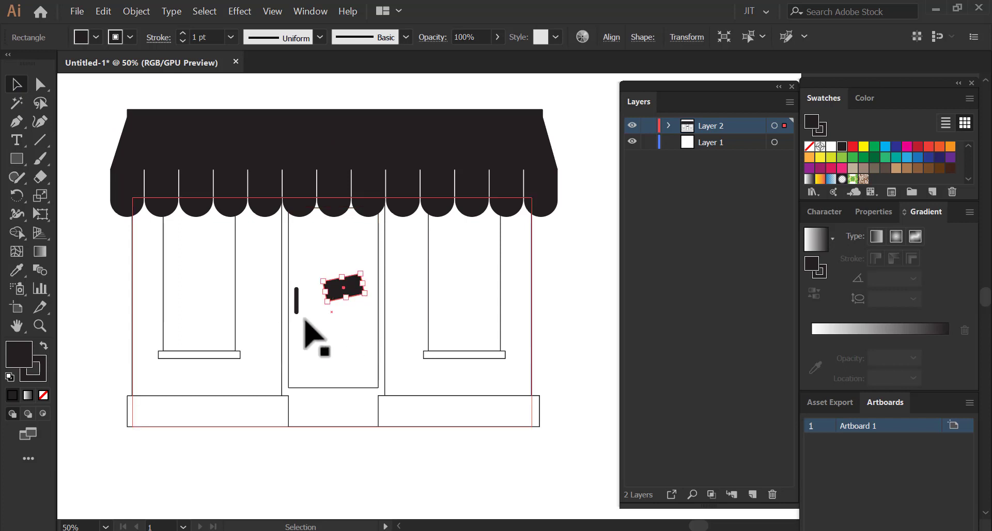
pyautogui.press('a')
pyautogui.hotkey('ctrl', '+')
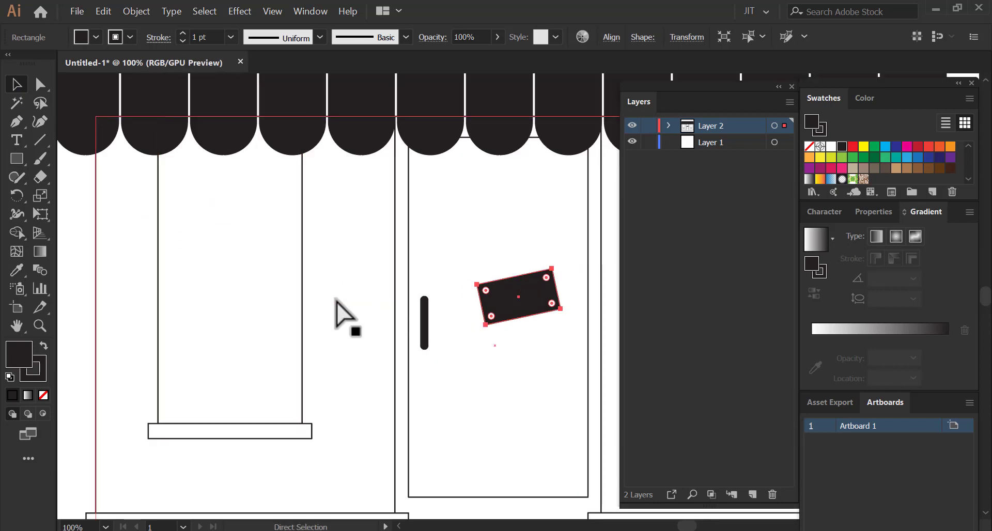
pyautogui.moveTo(515, 295); pyautogui.dragTo(370, 321)
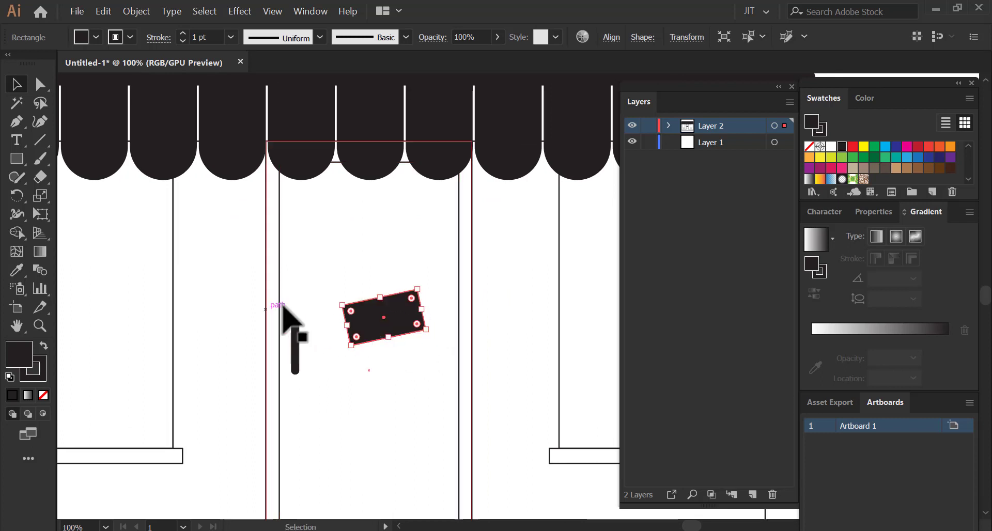
pyautogui.moveTo(321, 300)
pyautogui.mouseDown()
pyautogui.moveTo(269, 323)
pyautogui.moveTo(310, 306)
pyautogui.mouseUp()
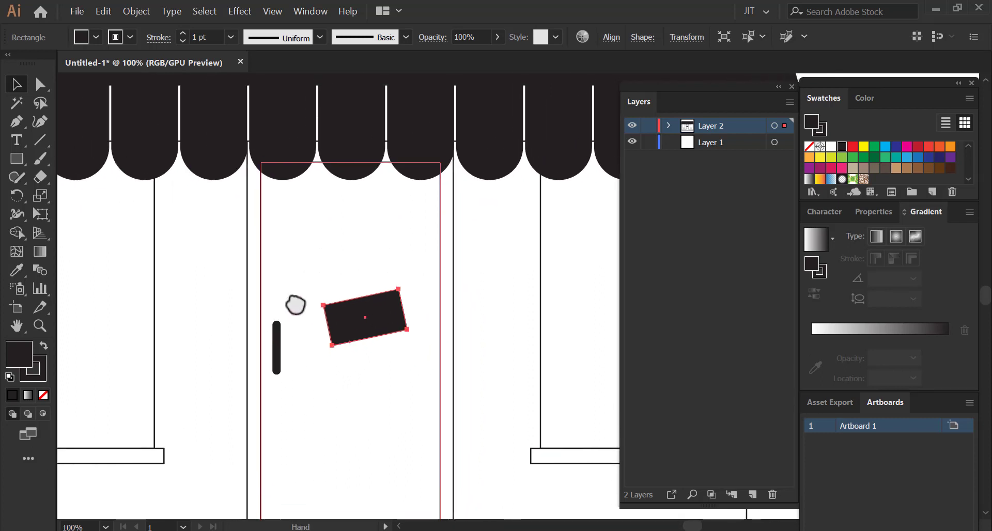
pyautogui.moveTo(354, 343); pyautogui.dragTo(351, 340)
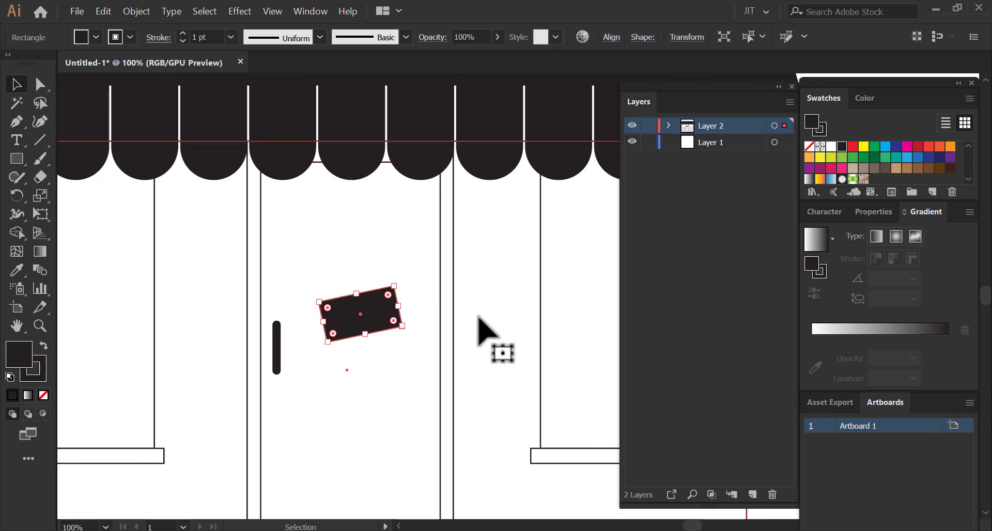
pyautogui.hotkey('ctrl', 'shift', 'a')
pyautogui.scroll(1, 343, 328)
pyautogui.hscroll(-1, 343, 328)
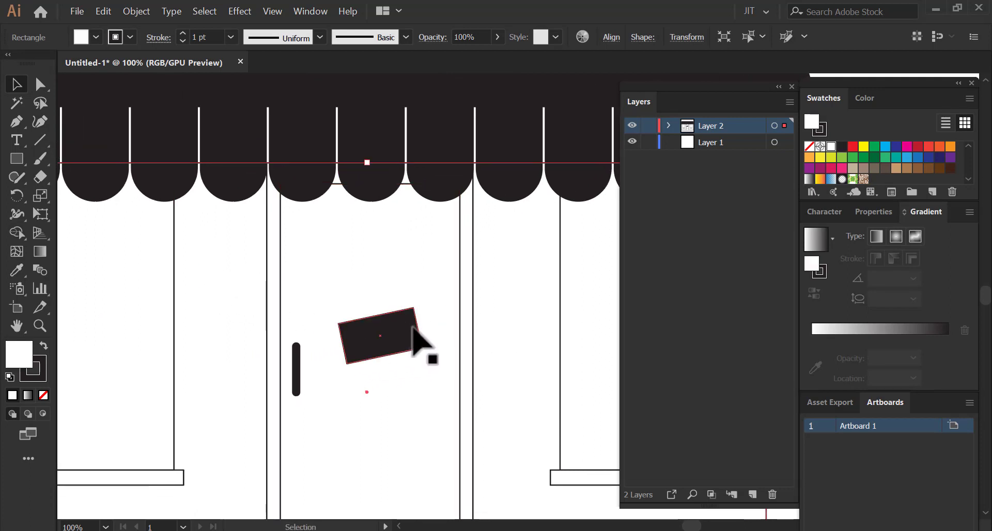
pyautogui.moveTo(340, 370); pyautogui.dragTo(327, 355)
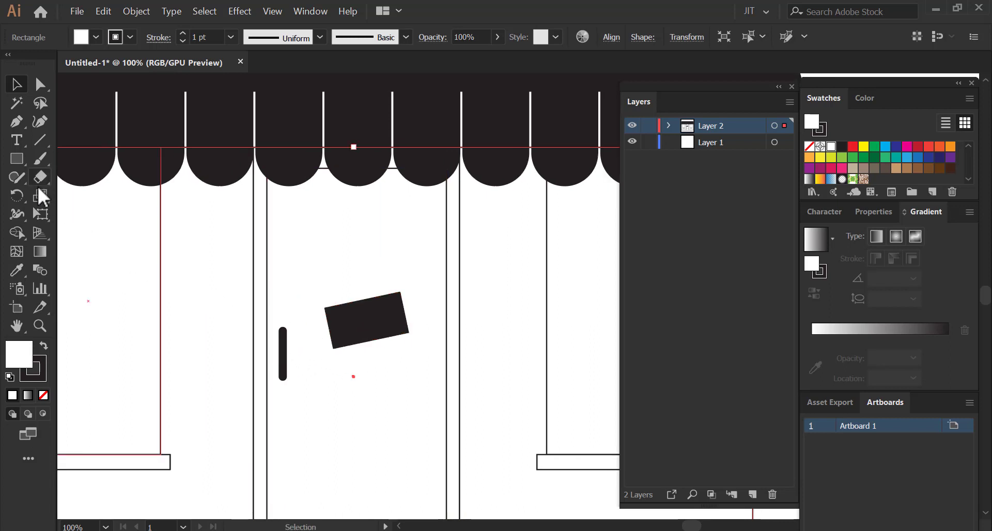
# Draw two thin lines from the sign's top-left and top-right corners up to a shared peak.
pyautogui.click(39, 144)
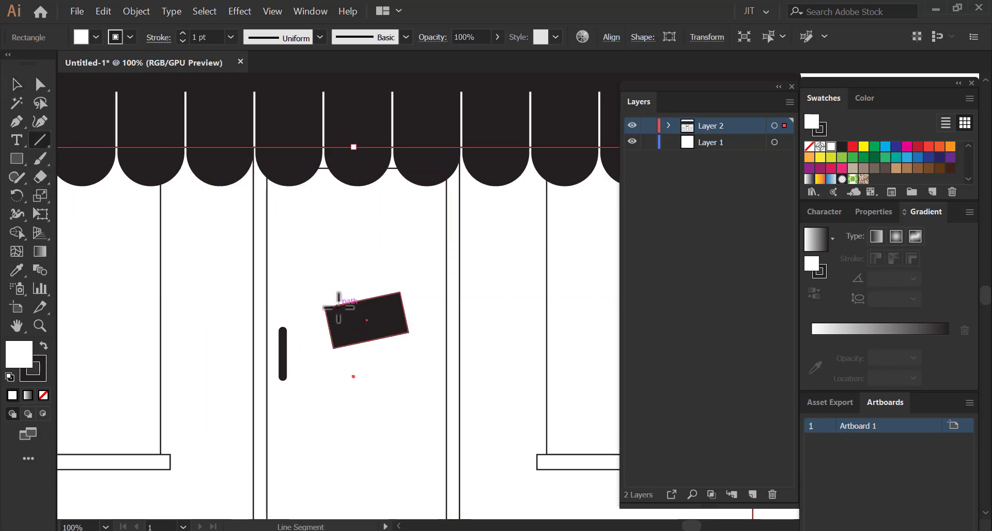
pyautogui.moveTo(335, 304); pyautogui.dragTo(349, 266)
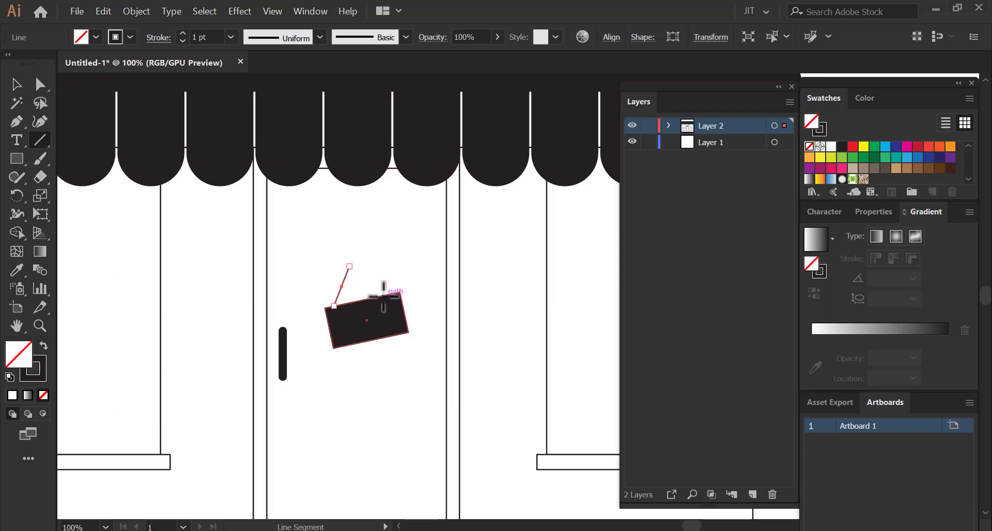
pyautogui.moveTo(383, 296); pyautogui.dragTo(353, 268)
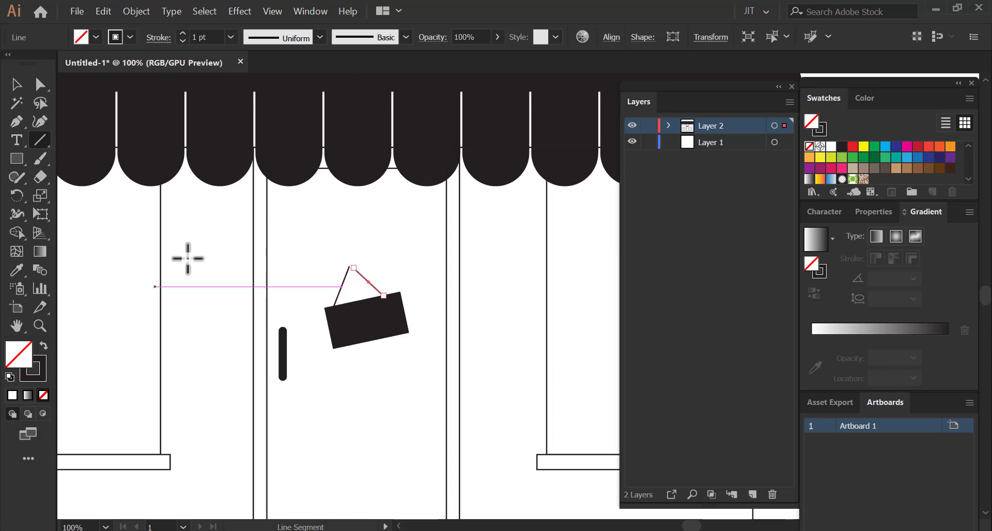
pyautogui.click(17, 84)
pyautogui.click(350, 279)
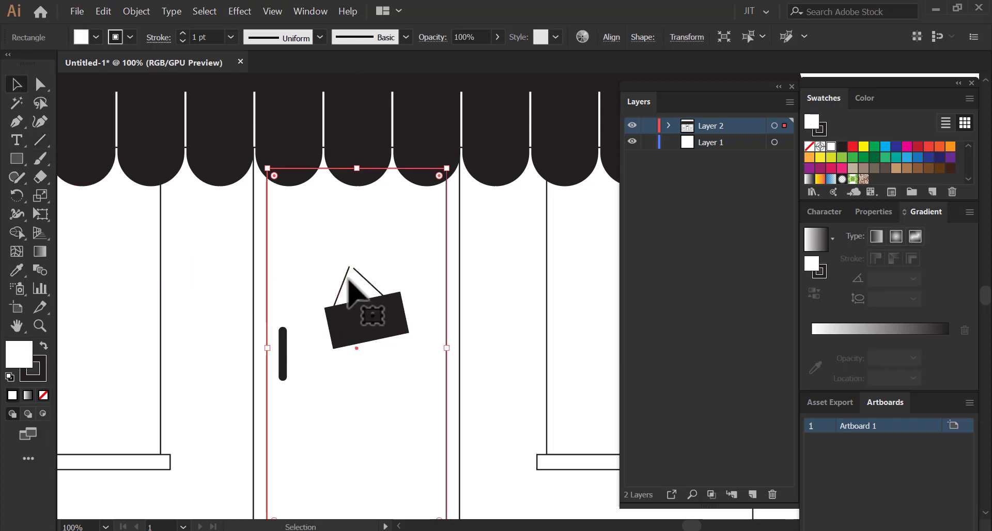
pyautogui.click(348, 279)
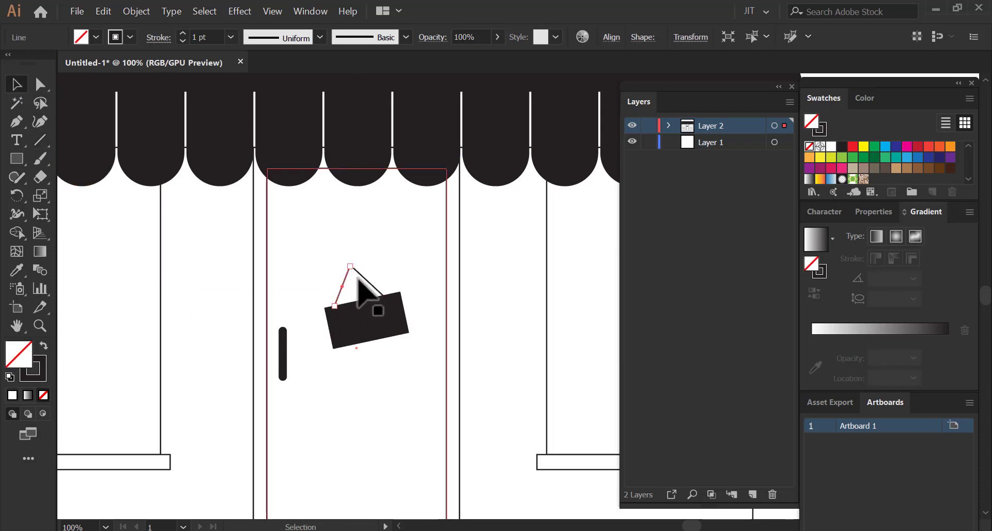
pyautogui.click(364, 277)
pyautogui.click(365, 278)
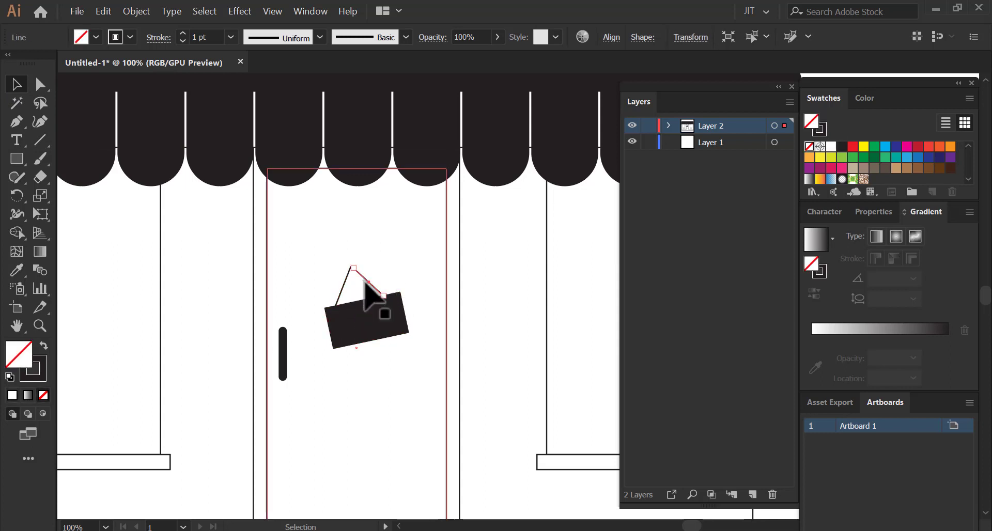
pyautogui.click(401, 289)
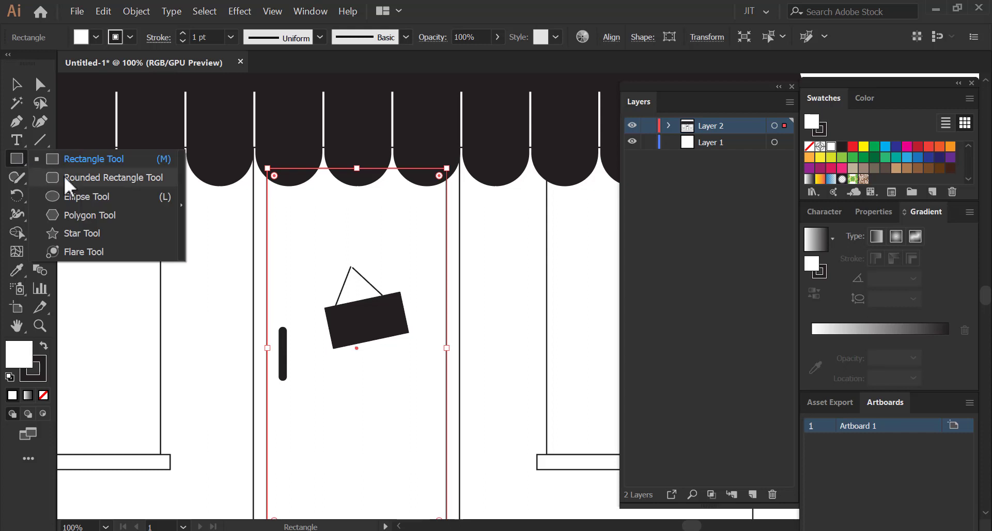
# Add a small black circle nail at the hanger lines' peak and snap the string's top onto it.
pyautogui.moveTo(18, 154); pyautogui.dragTo(88, 195)
pyautogui.moveTo(349, 266); pyautogui.dragTo(362, 269)
pyautogui.click(16, 86)
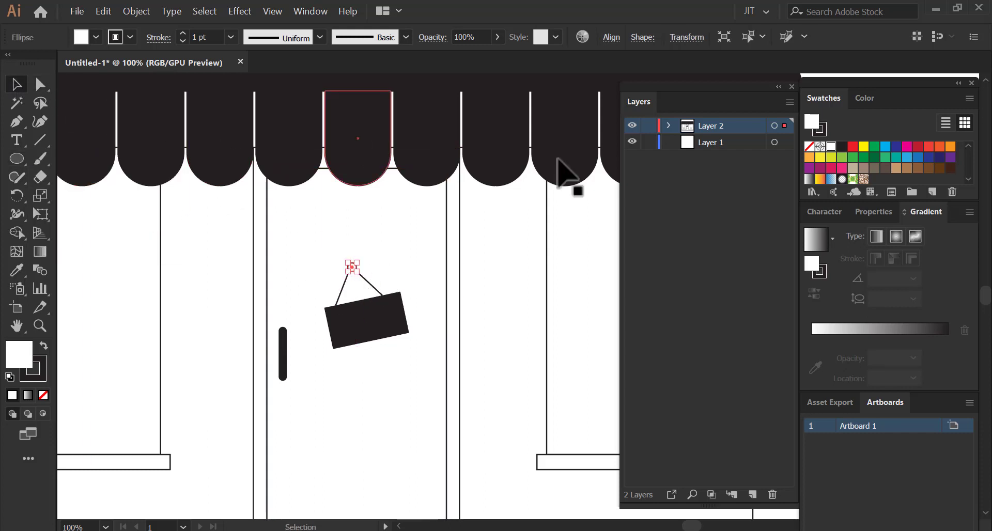
pyautogui.click(844, 147)
pyautogui.click(480, 299)
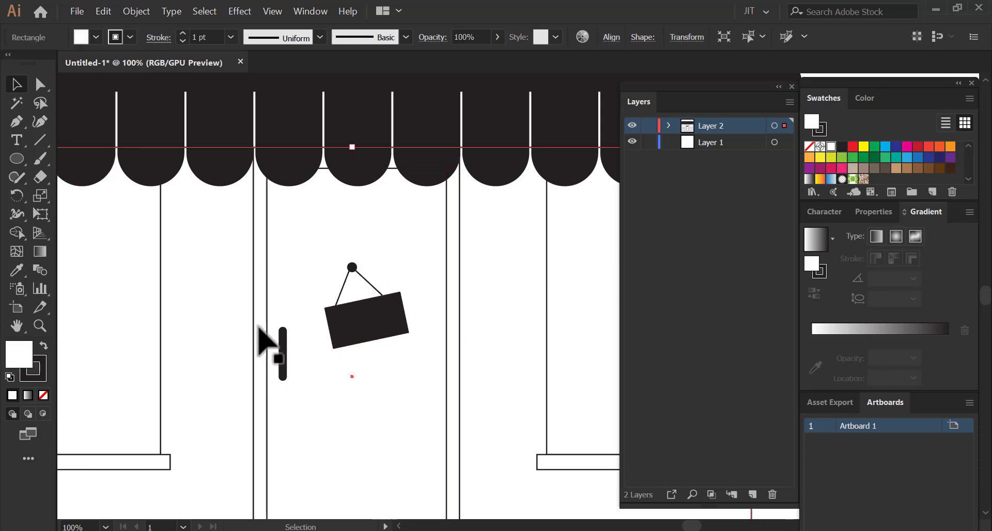
pyautogui.click(362, 323)
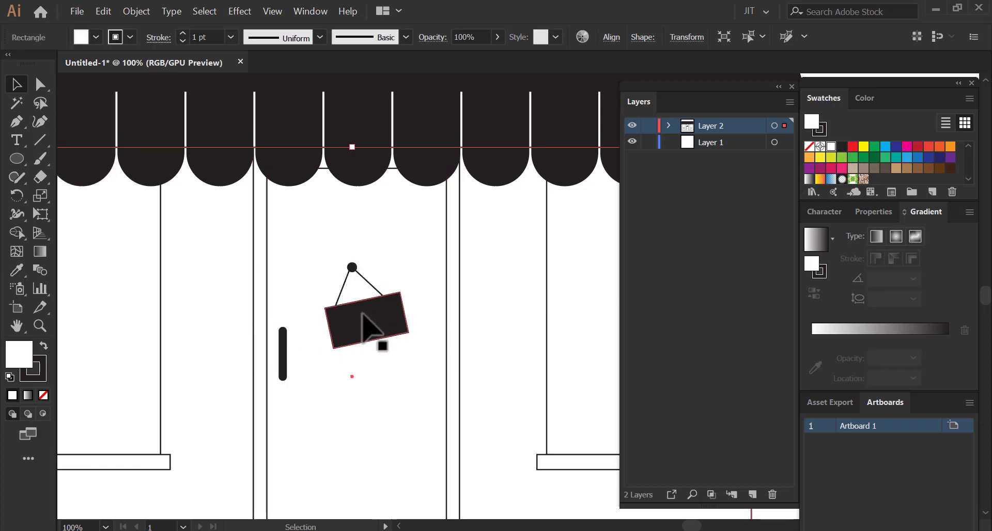
pyautogui.click(378, 286)
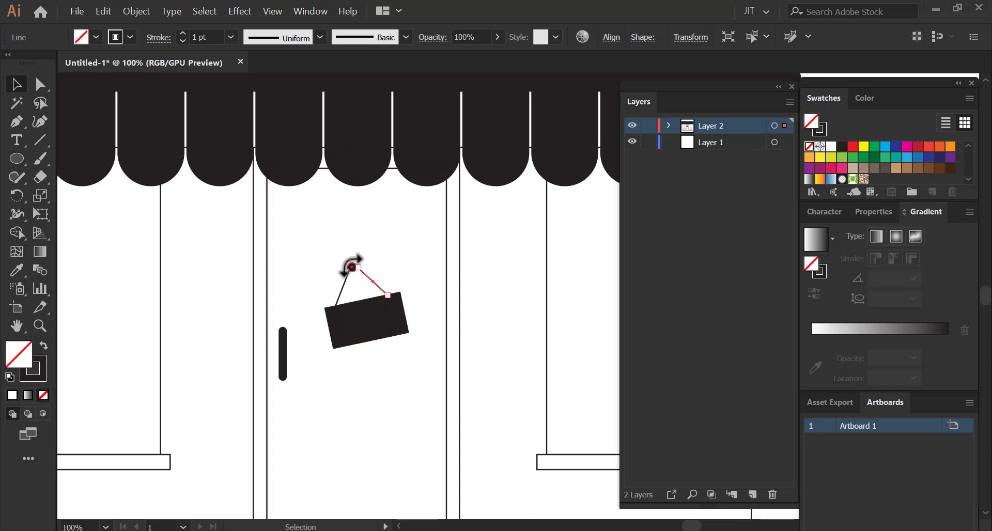
pyautogui.click(341, 302)
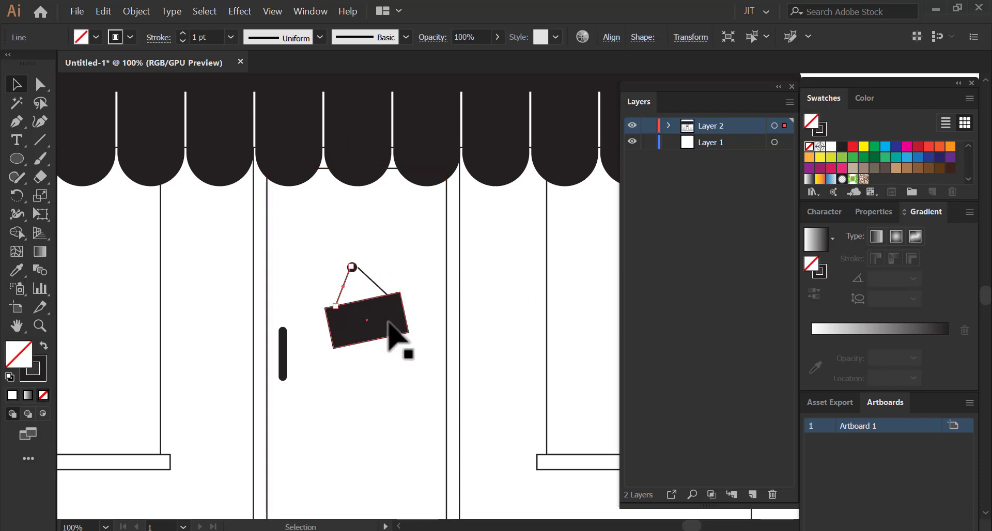
pyautogui.moveTo(352, 267)
pyautogui.mouseDown()
pyautogui.moveTo(343, 265)
pyautogui.moveTo(352, 267)
pyautogui.mouseUp()
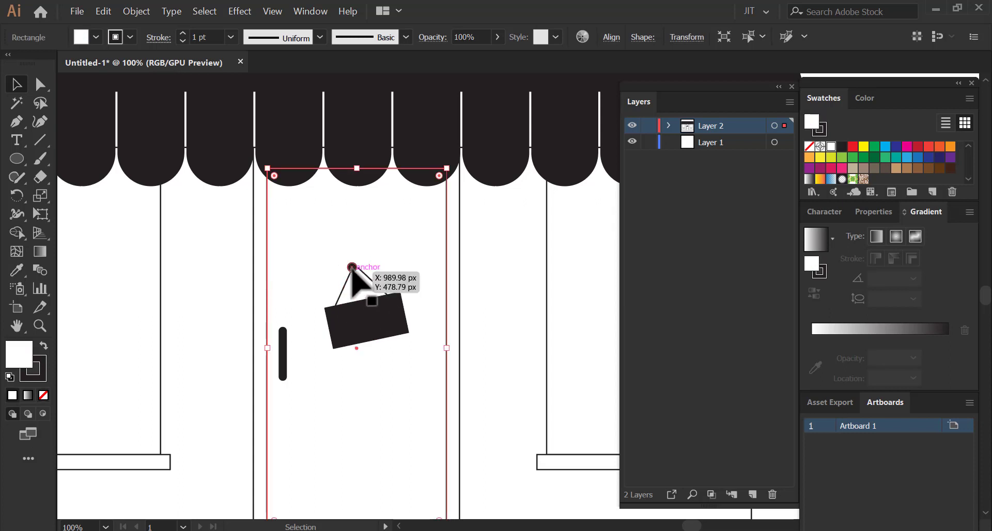
pyautogui.click(352, 267)
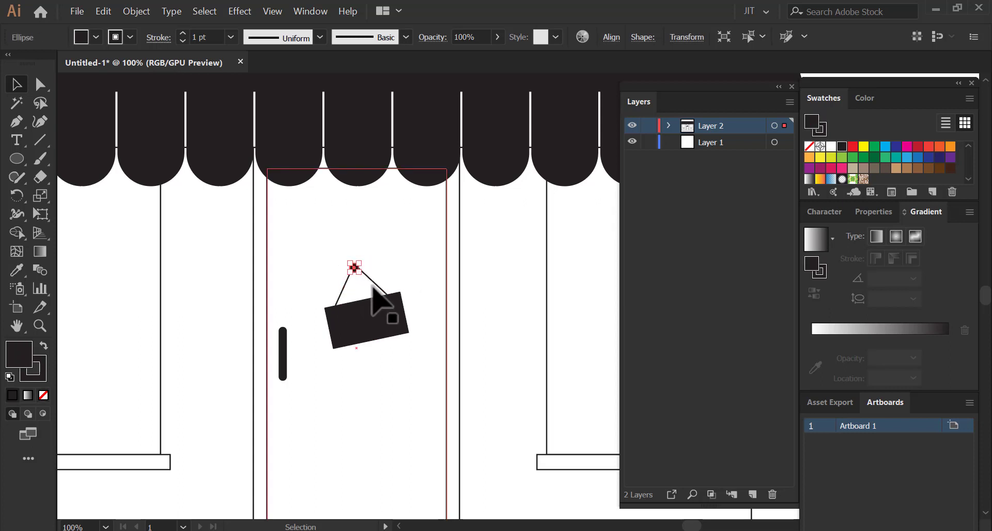
pyautogui.click(324, 319)
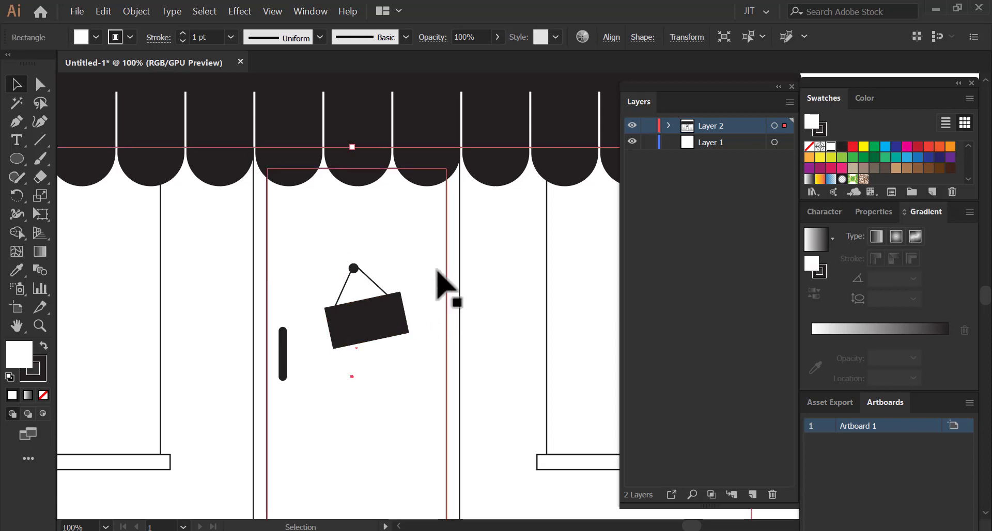
pyautogui.moveTo(277, 426)
pyautogui.mouseDown()
pyautogui.moveTo(359, 290)
pyautogui.moveTo(403, 339)
pyautogui.moveTo(386, 336)
pyautogui.mouseUp()
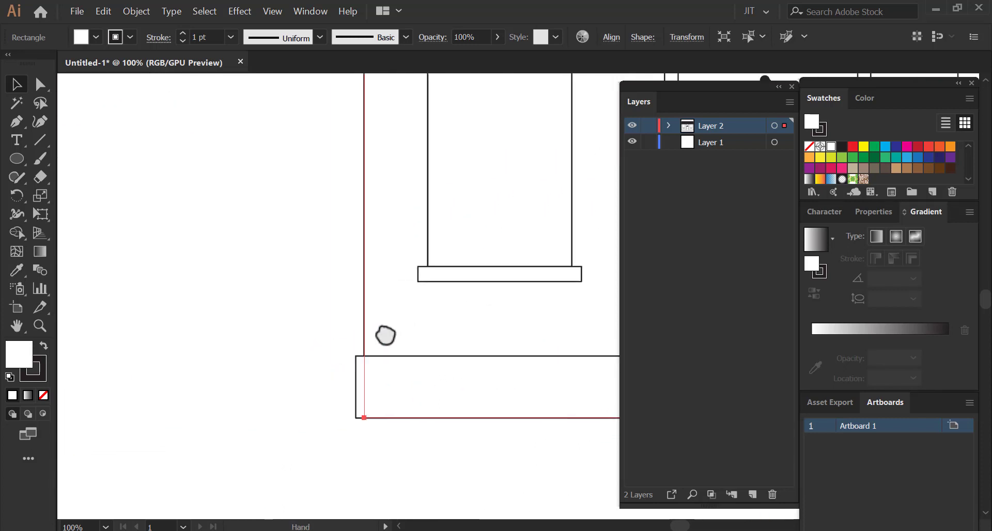
# Draw a thin black-filled rectangle beneath the storefront base.
pyautogui.hotkey('ctrl', '-')
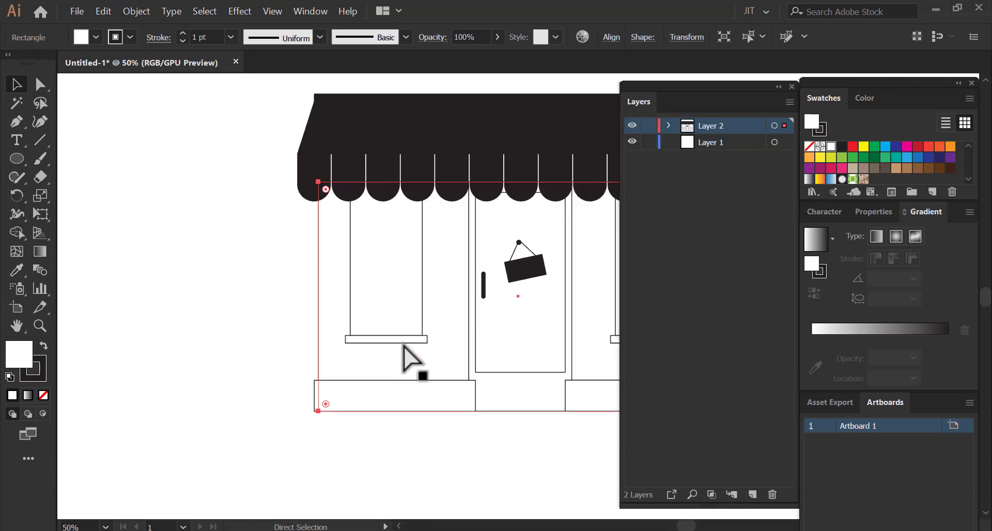
pyautogui.moveTo(476, 336); pyautogui.dragTo(323, 335)
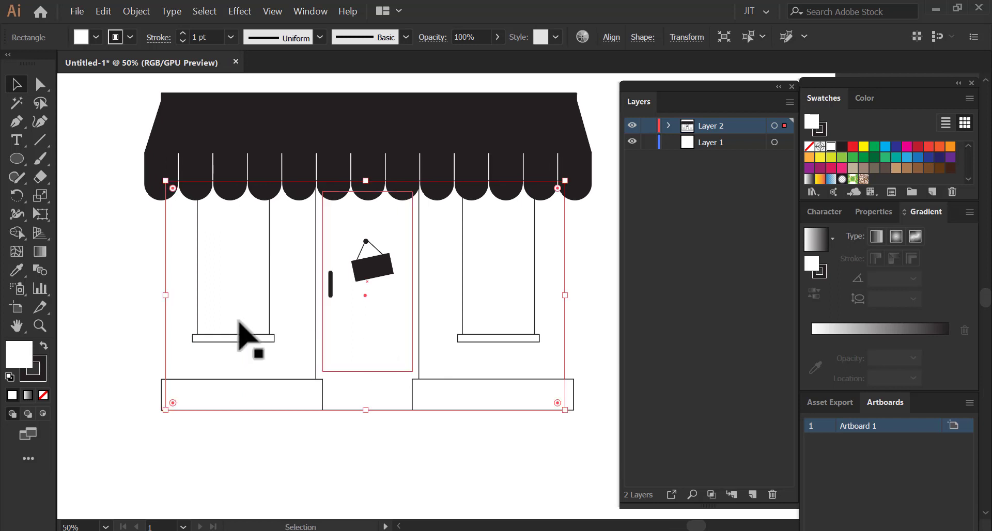
pyautogui.click(134, 322)
pyautogui.moveTo(13, 159); pyautogui.dragTo(69, 163)
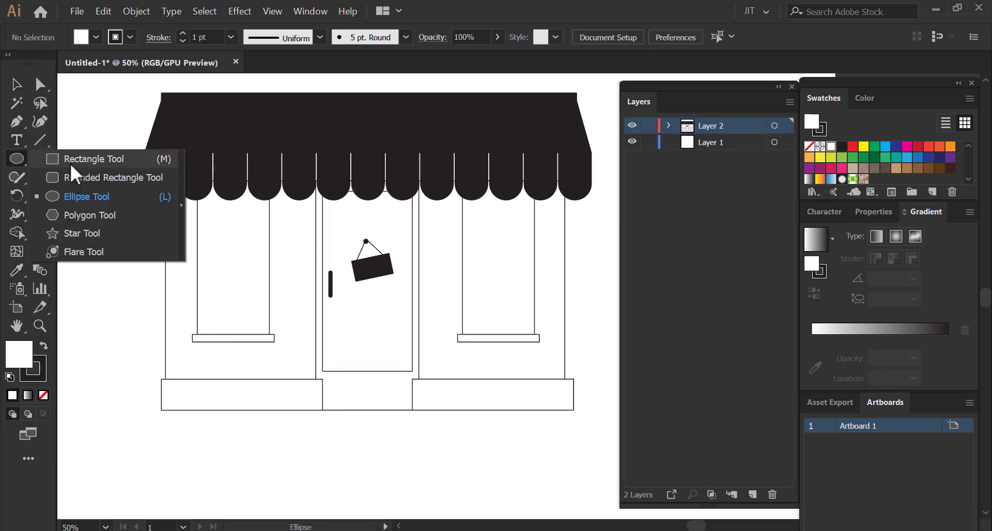
pyautogui.moveTo(131, 411); pyautogui.dragTo(588, 413)
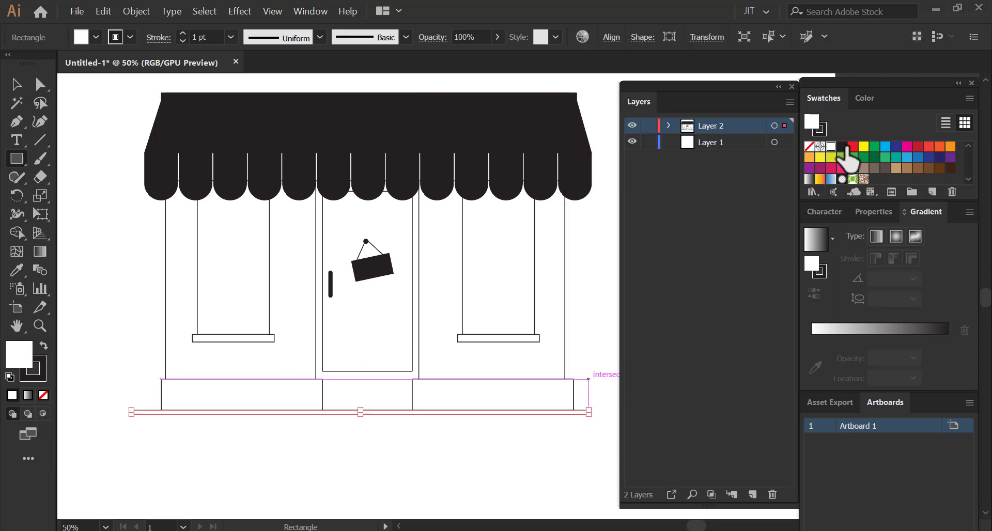
pyautogui.click(842, 146)
pyautogui.click(16, 84)
pyautogui.click(129, 232)
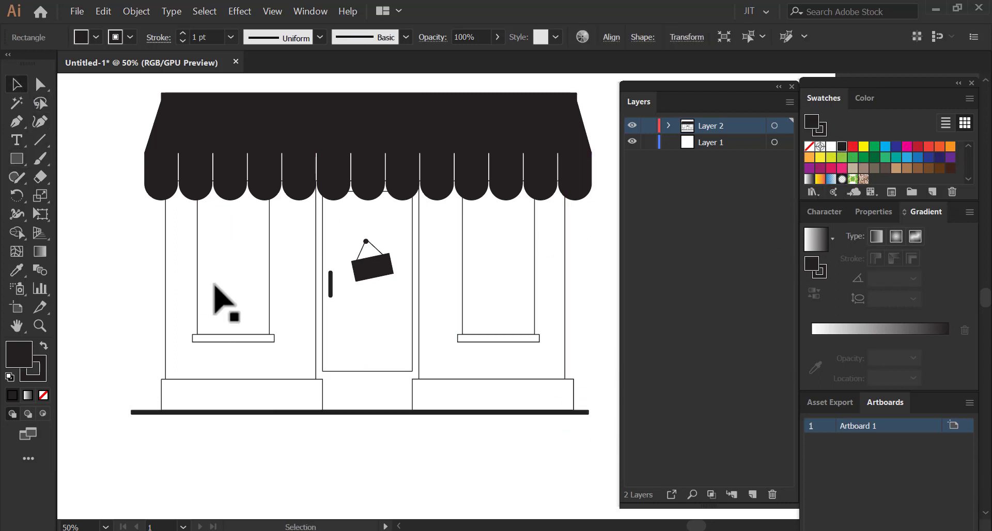
# Stretch the ground bar's left end out past the storefront's left side.
pyautogui.moveTo(214, 284); pyautogui.dragTo(320, 274)
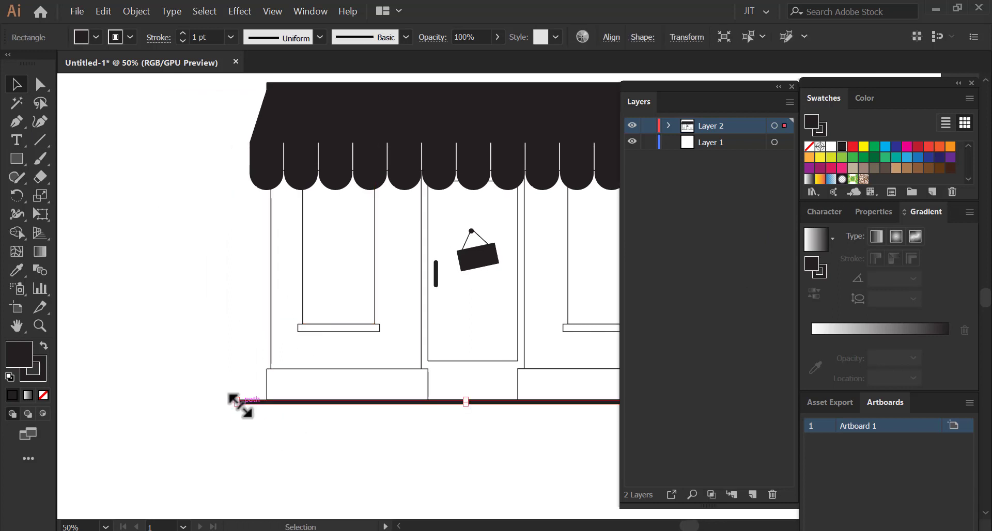
pyautogui.moveTo(235, 402); pyautogui.dragTo(145, 401)
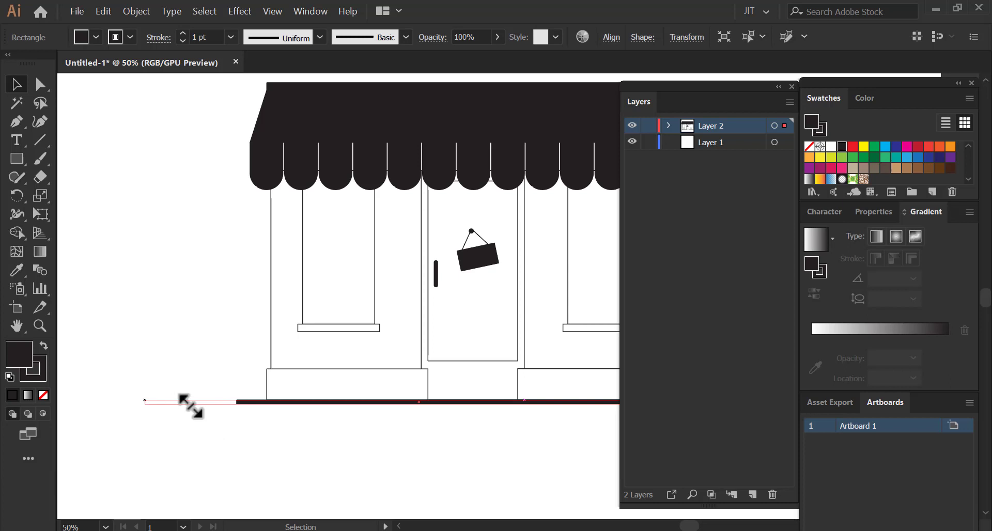
pyautogui.click(165, 315)
pyautogui.moveTo(155, 303)
pyautogui.mouseDown()
pyautogui.moveTo(286, 320)
pyautogui.moveTo(297, 346)
pyautogui.moveTo(276, 339)
pyautogui.mouseUp()
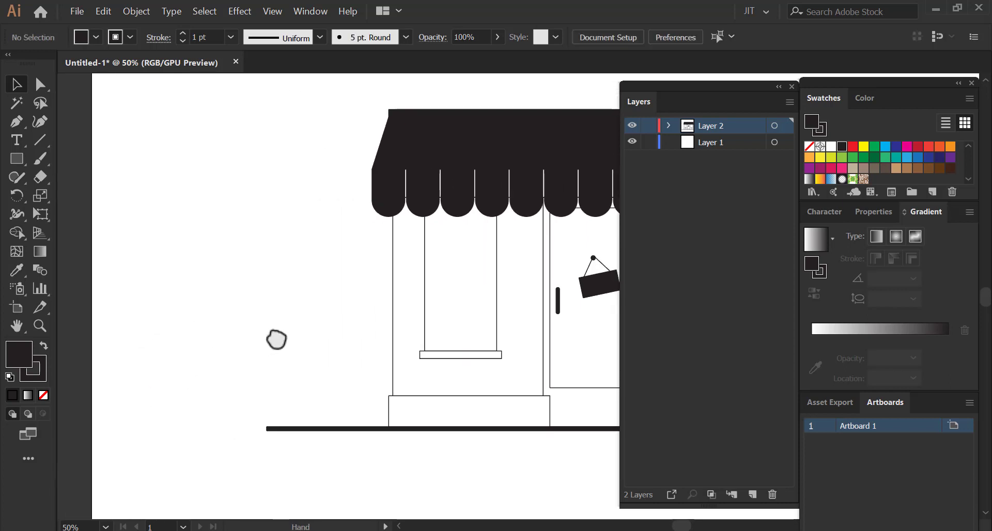
# Zoom into the empty ground left of the storefront where the potted plant goes.
pyautogui.moveTo(15, 158); pyautogui.dragTo(71, 161)
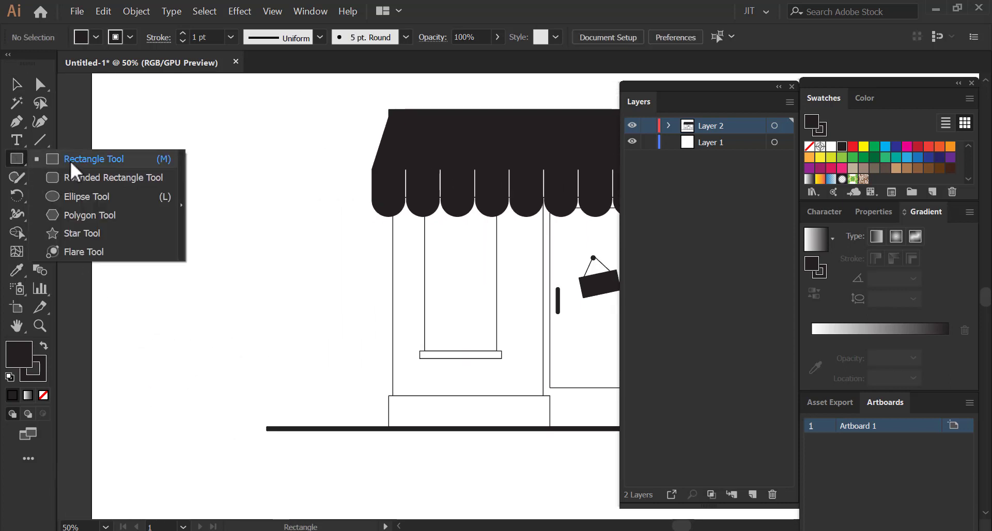
pyautogui.hotkey('ctrl', '=')
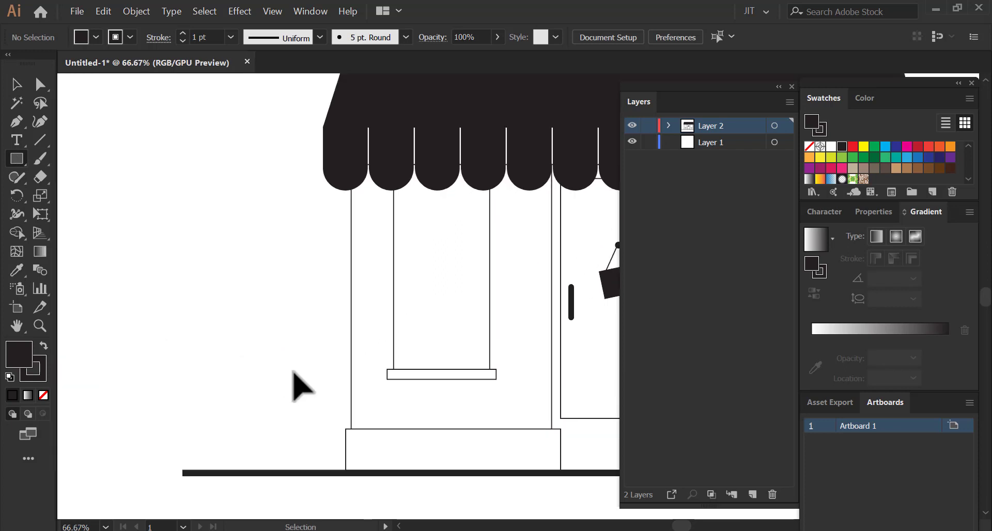
pyautogui.hotkey('ctrl', '=')
pyautogui.moveTo(243, 447)
pyautogui.mouseDown()
pyautogui.moveTo(343, 290)
pyautogui.moveTo(233, 347)
pyautogui.moveTo(289, 421)
pyautogui.mouseUp()
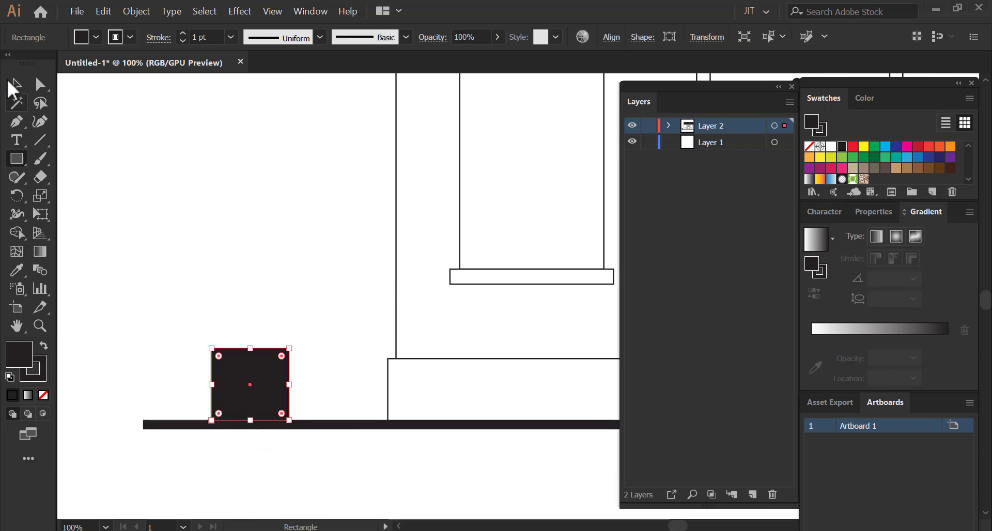
pyautogui.click(16, 84)
pyautogui.scroll(-3, 263, 381)
pyautogui.moveTo(251, 308); pyautogui.dragTo(260, 438)
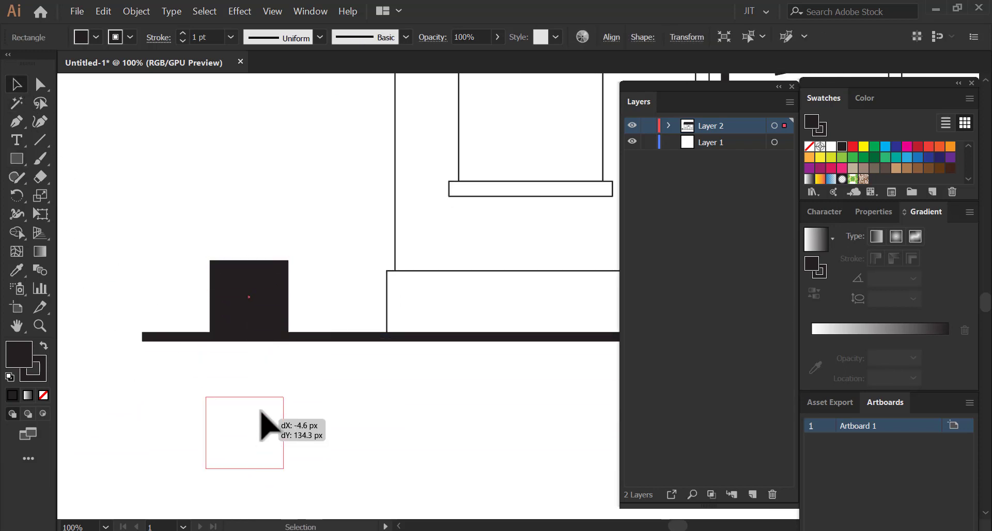
pyautogui.scroll(-4, 260, 437)
pyautogui.moveTo(257, 341)
pyautogui.mouseDown()
pyautogui.moveTo(265, 359)
pyautogui.moveTo(314, 339)
pyautogui.mouseUp()
# Drag the ground bar's right end past the storefront's right side, to about 1201 px wide.
pyautogui.hotkey('ctrl', '-')
pyautogui.hotkey('ctrl', '-')
pyautogui.hotkey('ctrl', '-')
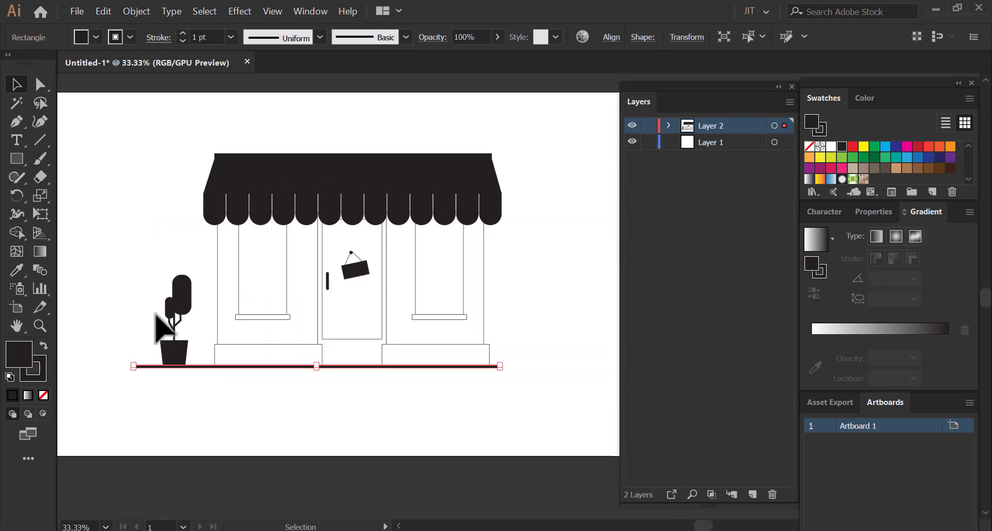
pyautogui.hotkey('ctrl', '+')
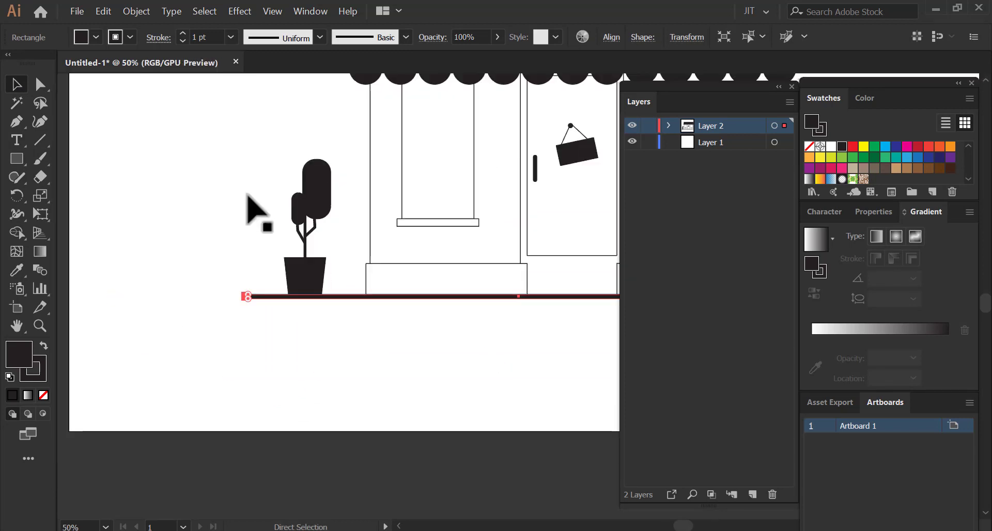
pyautogui.moveTo(339, 266); pyautogui.dragTo(212, 331)
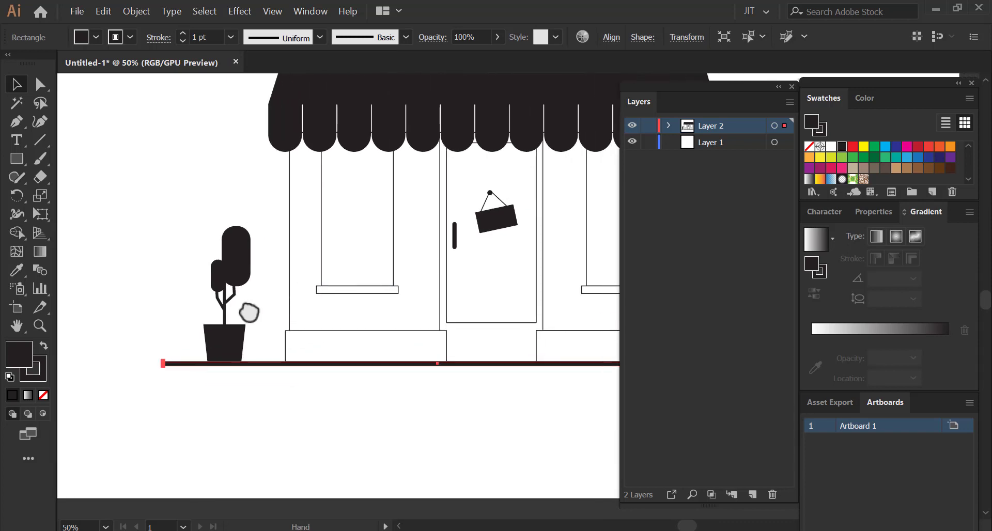
pyautogui.moveTo(443, 261)
pyautogui.mouseDown()
pyautogui.moveTo(377, 286)
pyautogui.moveTo(454, 277)
pyautogui.moveTo(322, 285)
pyautogui.moveTo(356, 282)
pyautogui.moveTo(335, 279)
pyautogui.mouseUp()
pyautogui.hscroll(2, 459, 301)
pyautogui.hscroll(4, 458, 354)
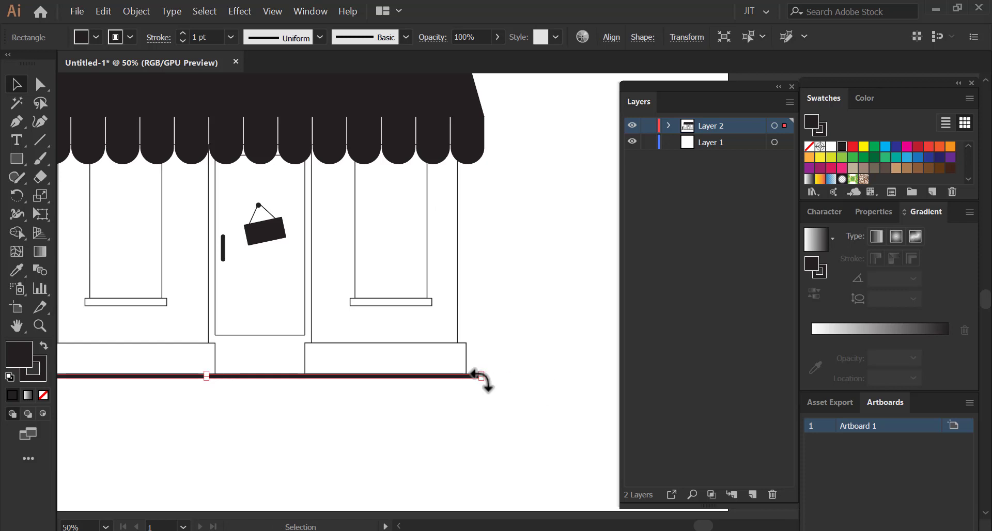
pyautogui.moveTo(483, 381); pyautogui.dragTo(609, 382)
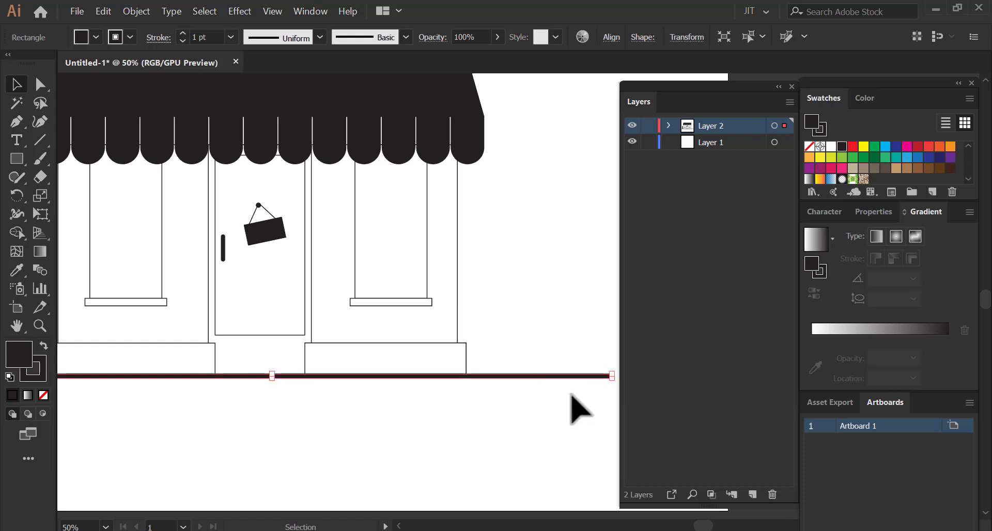
pyautogui.click(517, 408)
pyautogui.scroll(3, 421, 348)
pyautogui.hscroll(3, 420, 348)
pyautogui.moveTo(429, 328); pyautogui.dragTo(432, 322)
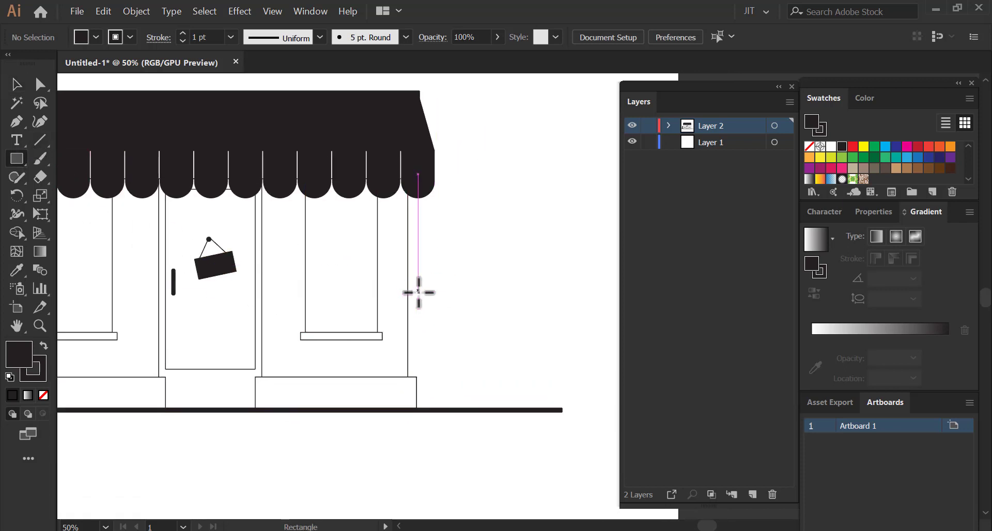
# Draw a tall narrow post right of the storefront and a small square beside it.
pyautogui.moveTo(418, 291); pyautogui.dragTo(449, 408)
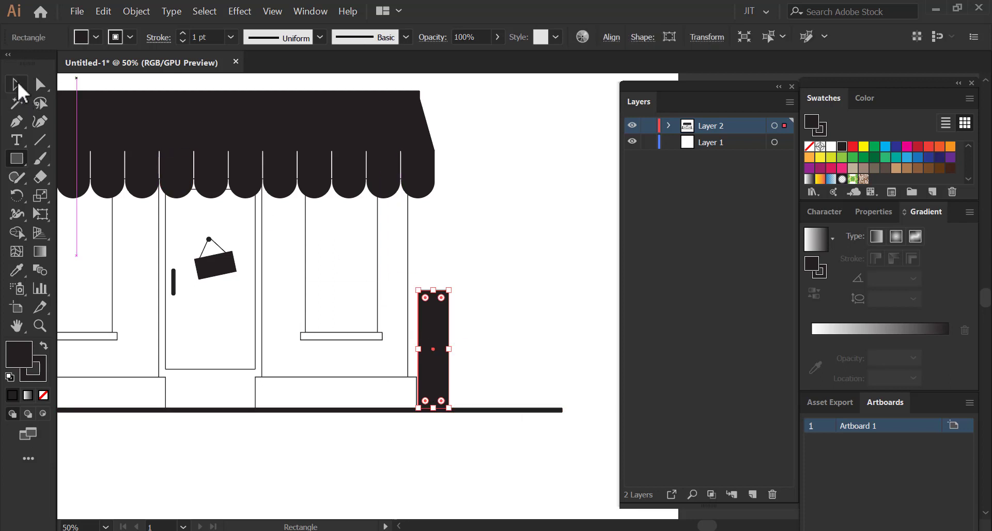
pyautogui.click(16, 82)
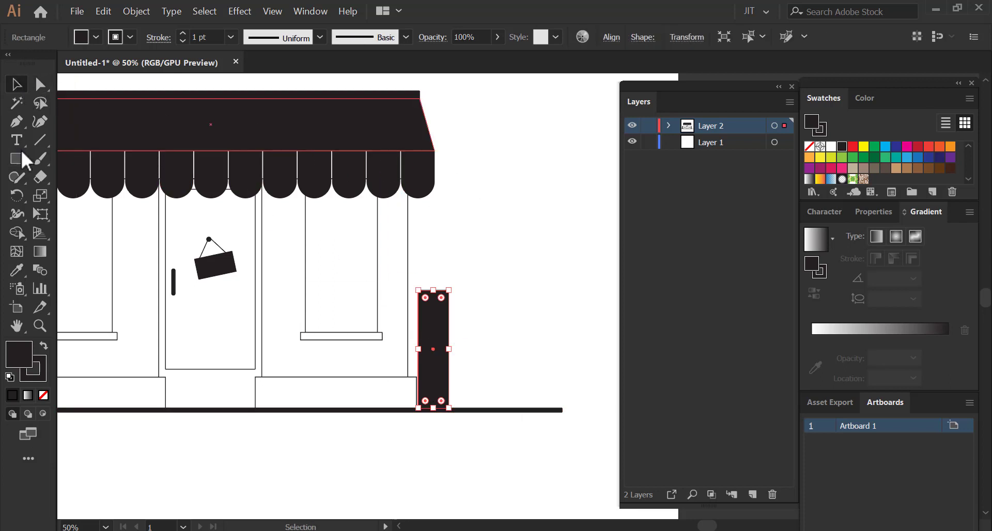
pyautogui.moveTo(14, 156); pyautogui.dragTo(77, 163)
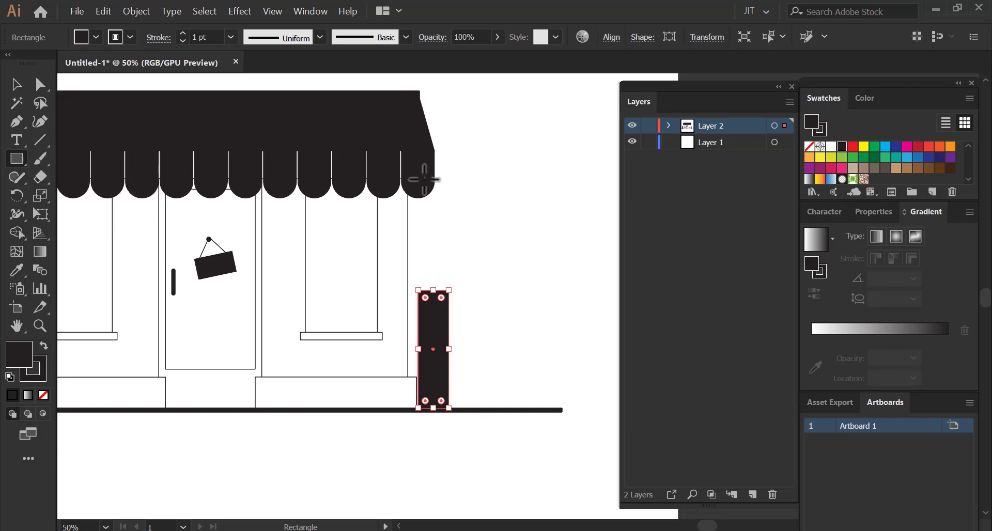
pyautogui.moveTo(472, 291); pyautogui.dragTo(489, 313)
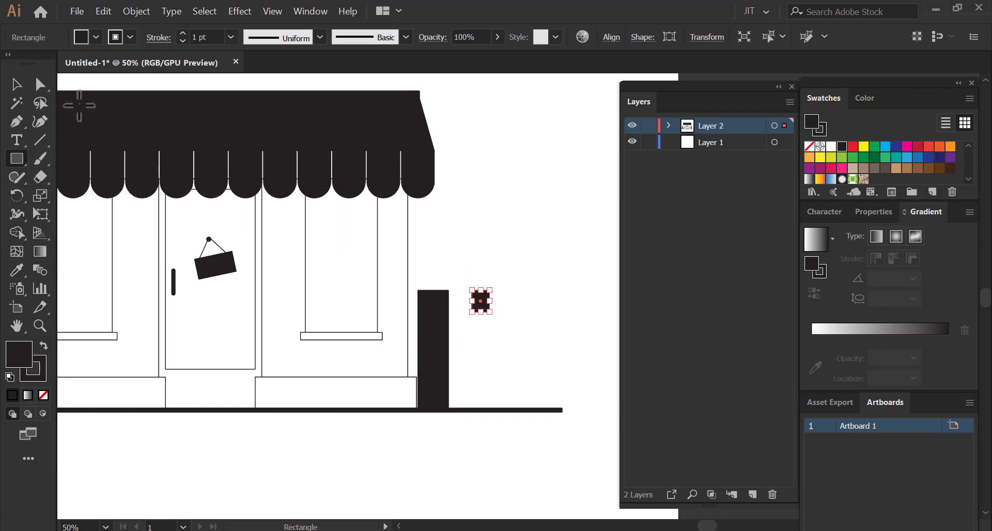
# Fully round the square's bottom corners, move it onto the post's top, and select both.
pyautogui.click(40, 83)
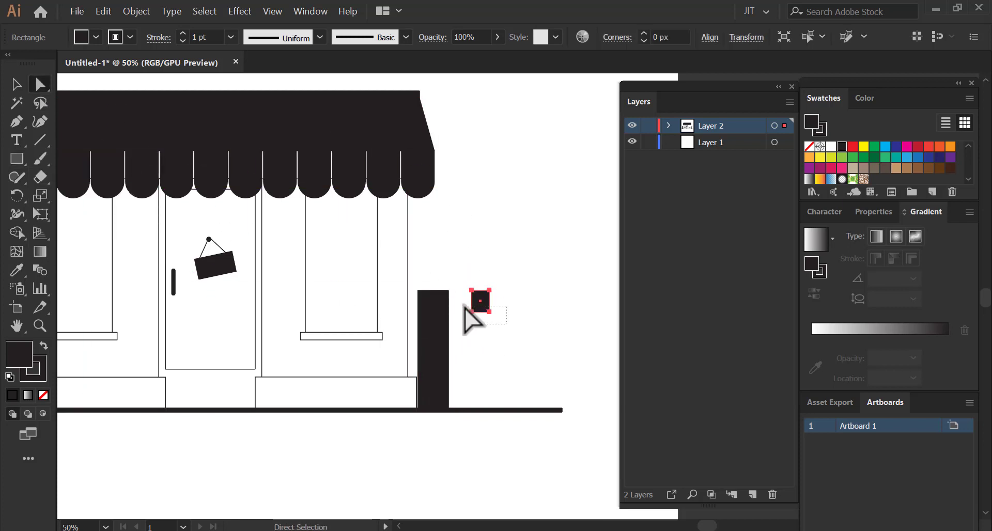
pyautogui.moveTo(506, 324); pyautogui.dragTo(465, 308)
pyautogui.hotkey('ctrl', '+')
pyautogui.hotkey('ctrl', '+')
pyautogui.hotkey('ctrl', '+')
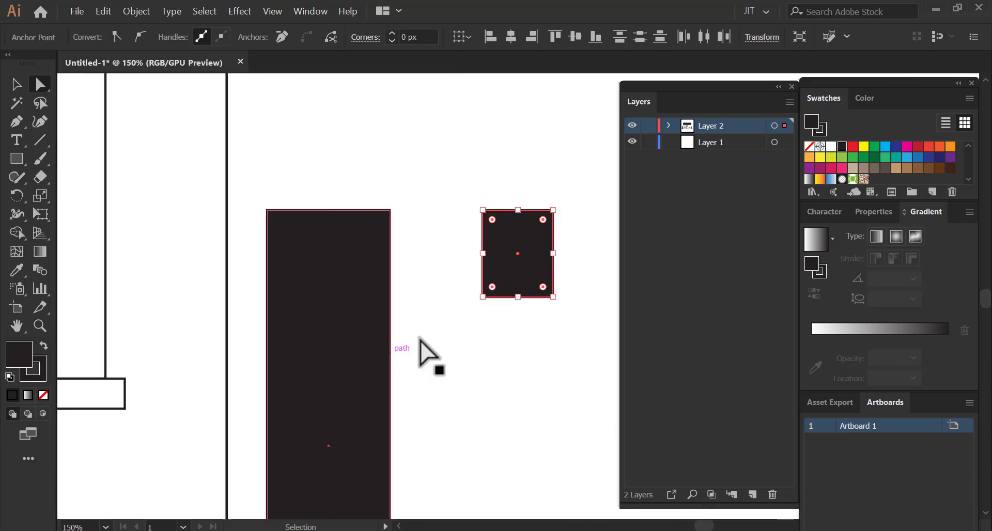
pyautogui.hotkey('ctrl', '+')
pyautogui.moveTo(490, 290); pyautogui.dragTo(543, 261)
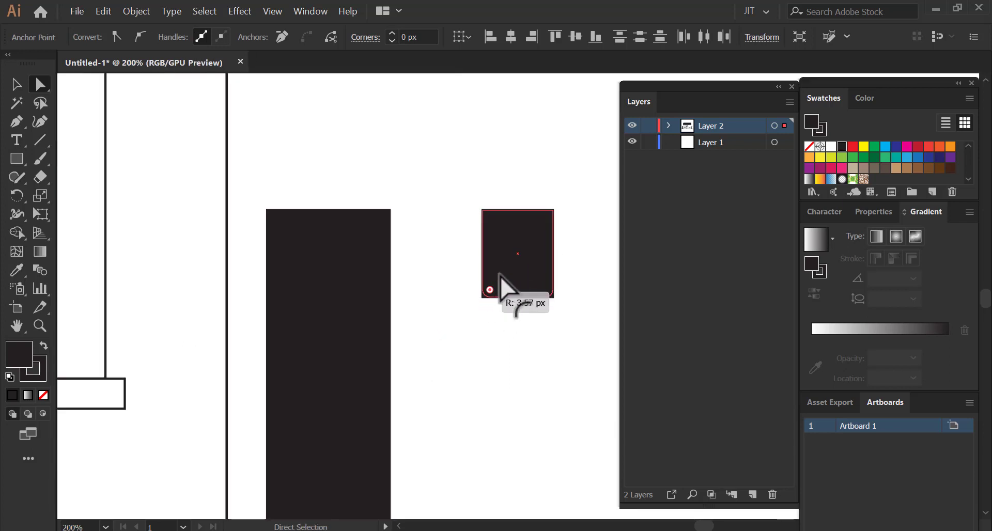
pyautogui.click(17, 84)
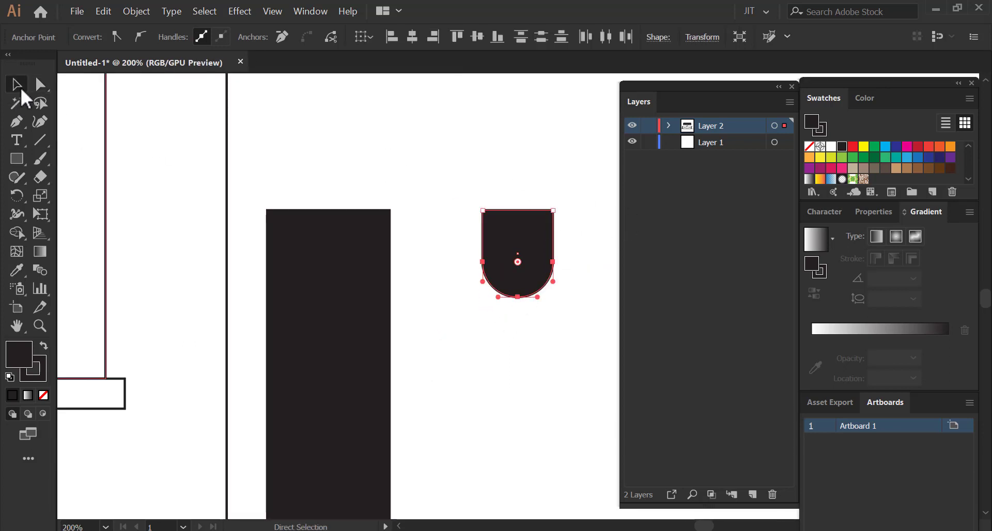
pyautogui.moveTo(527, 248); pyautogui.dragTo(342, 249)
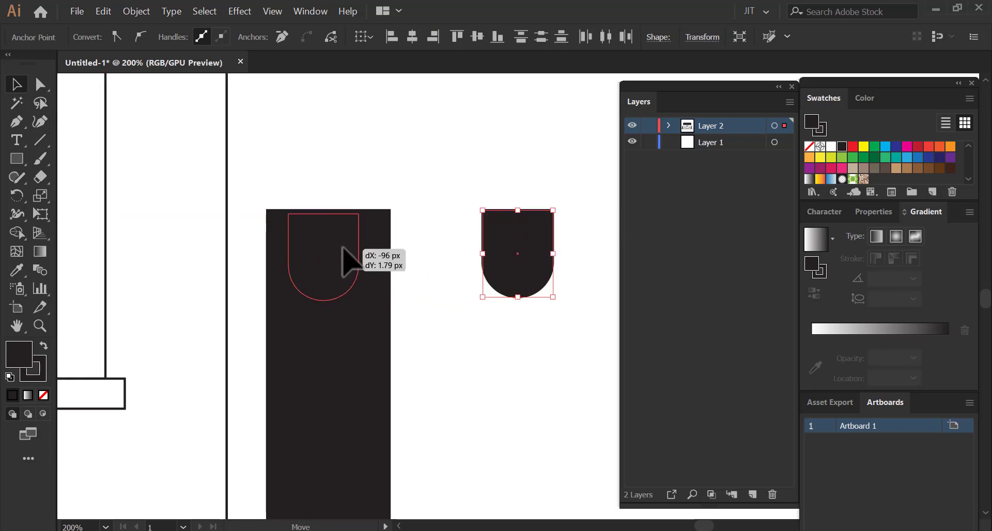
pyautogui.click(419, 263)
pyautogui.moveTo(317, 168); pyautogui.dragTo(413, 352)
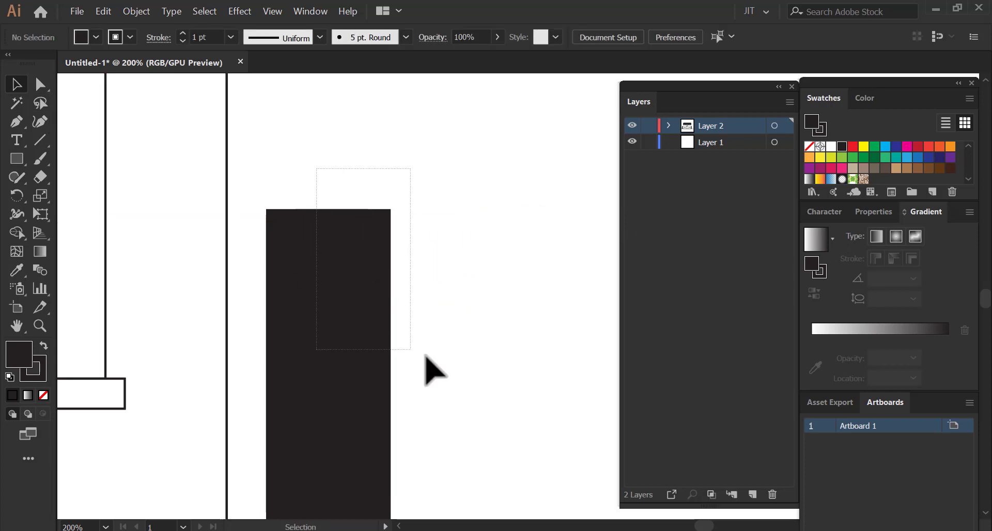
pyautogui.click(612, 38)
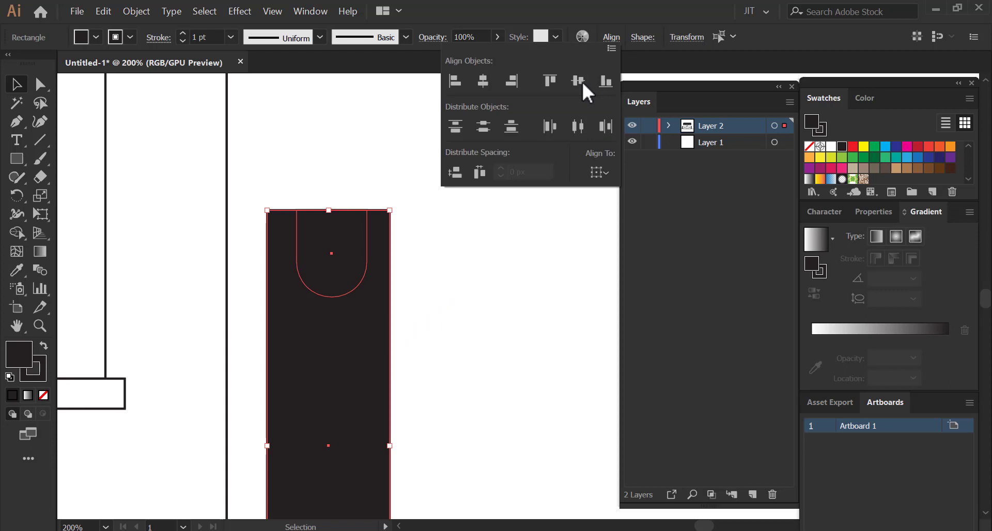
# Centre the rounded top on the post and fill the tall column rectangle a darker grey.
pyautogui.click(483, 80)
pyautogui.click(441, 318)
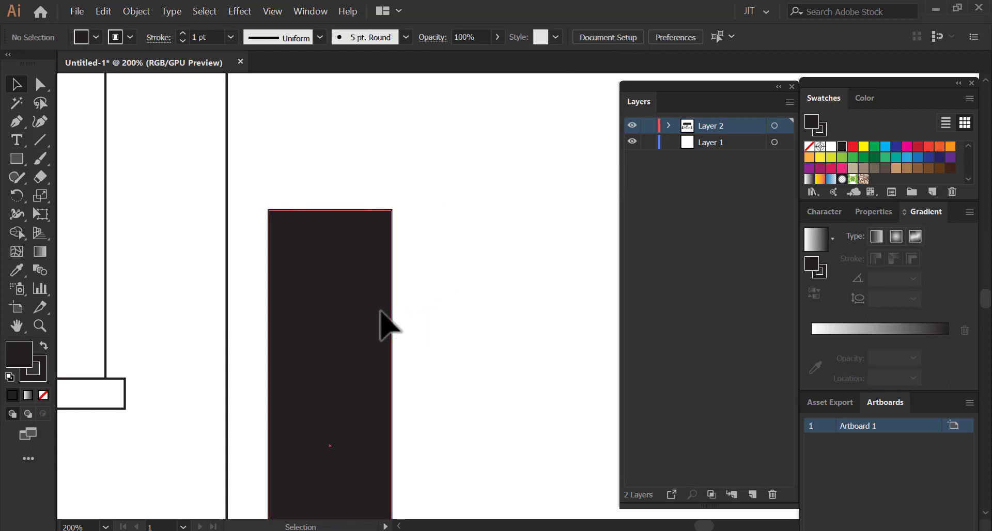
pyautogui.click(381, 312)
pyautogui.scroll(-3, 969, 178)
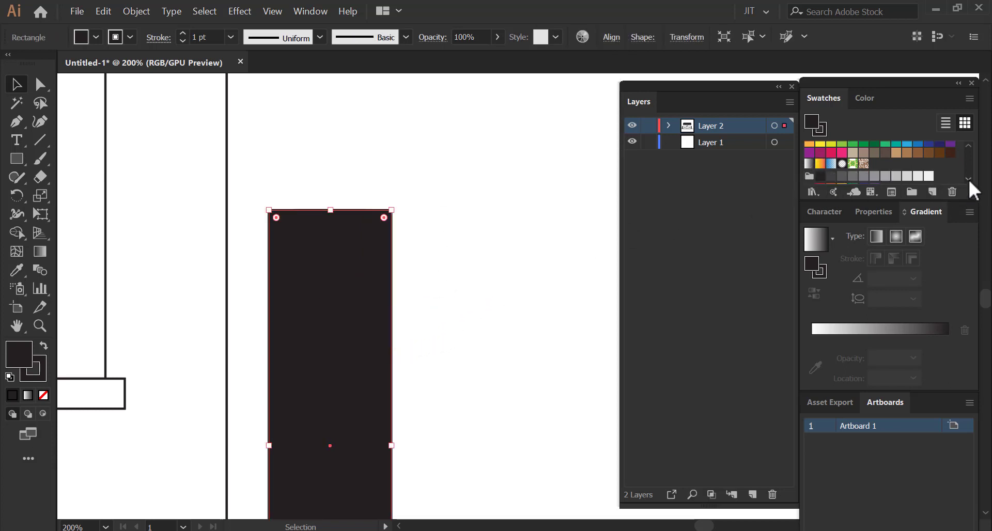
pyautogui.click(884, 162)
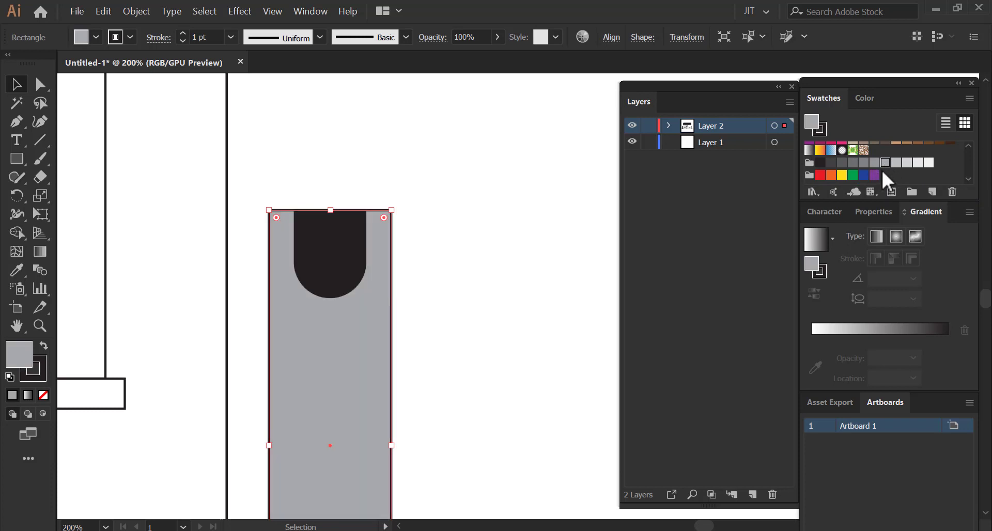
pyautogui.click(918, 163)
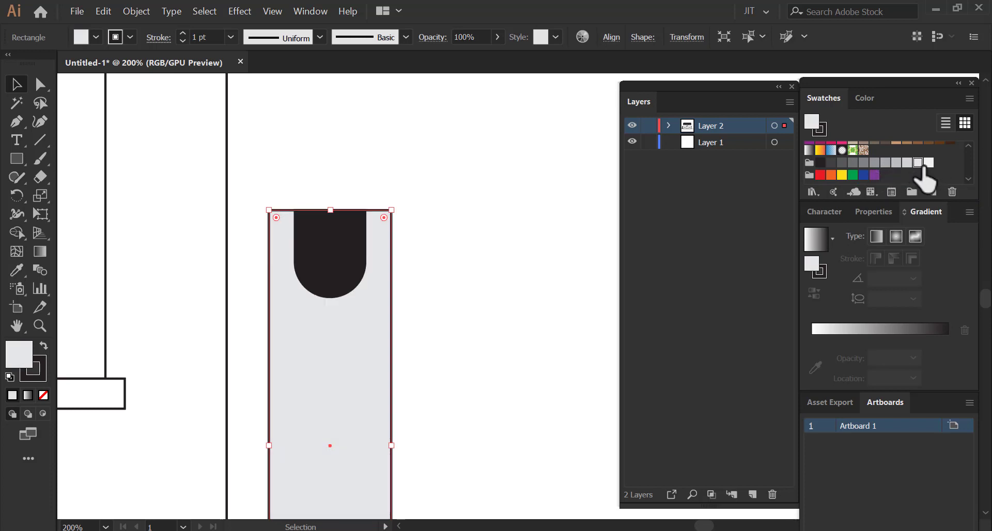
pyautogui.click(885, 162)
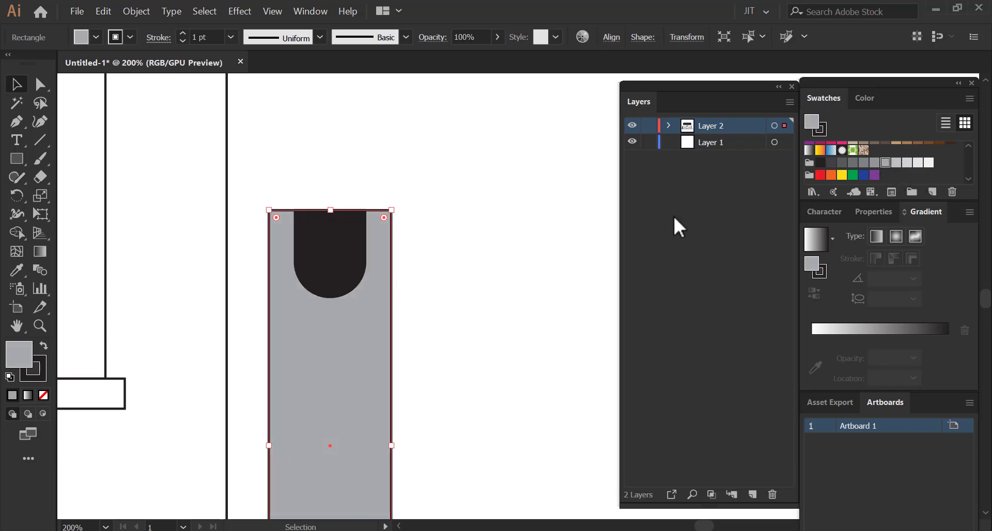
pyautogui.click(525, 261)
# Fill the front copy light grey, narrow it from both sides, and set its stroke to None.
pyautogui.moveTo(415, 262); pyautogui.dragTo(446, 155)
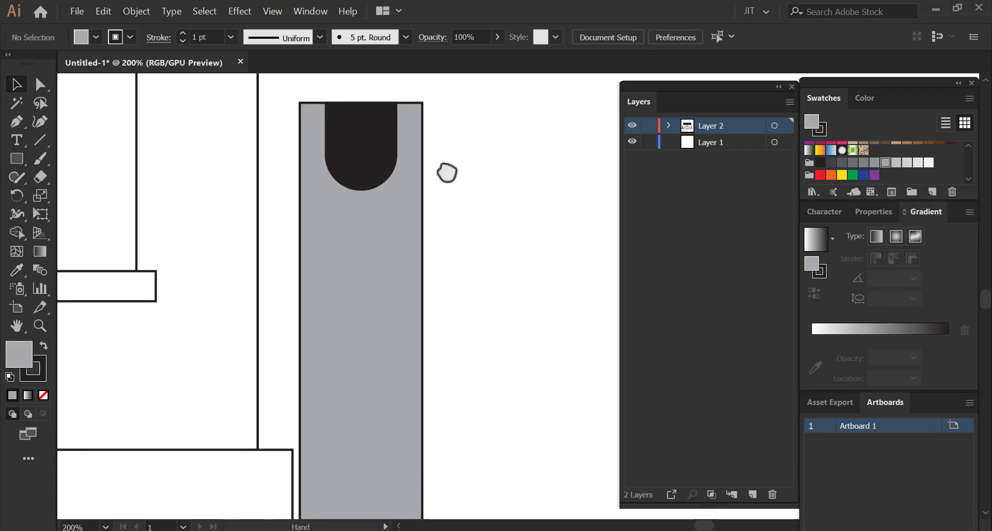
pyautogui.click(420, 231)
pyautogui.click(422, 231)
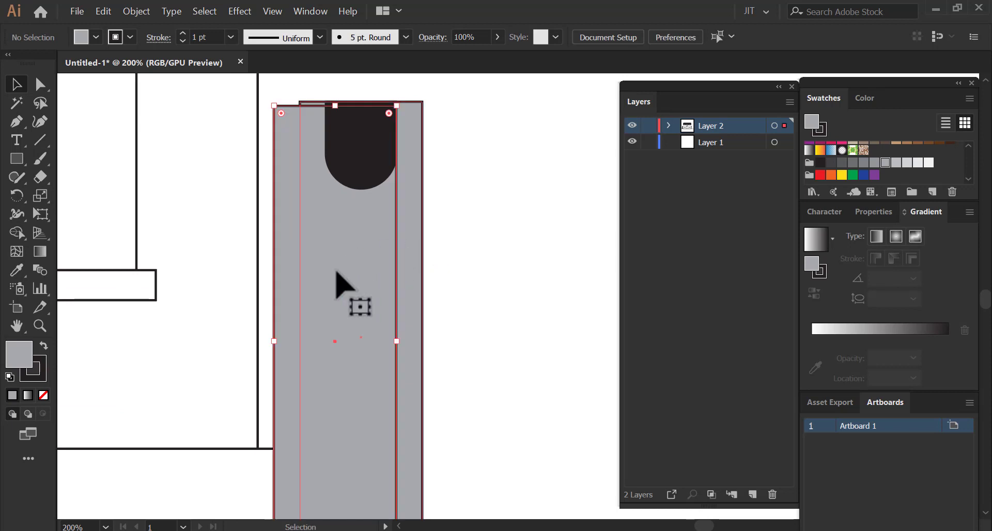
pyautogui.click(918, 164)
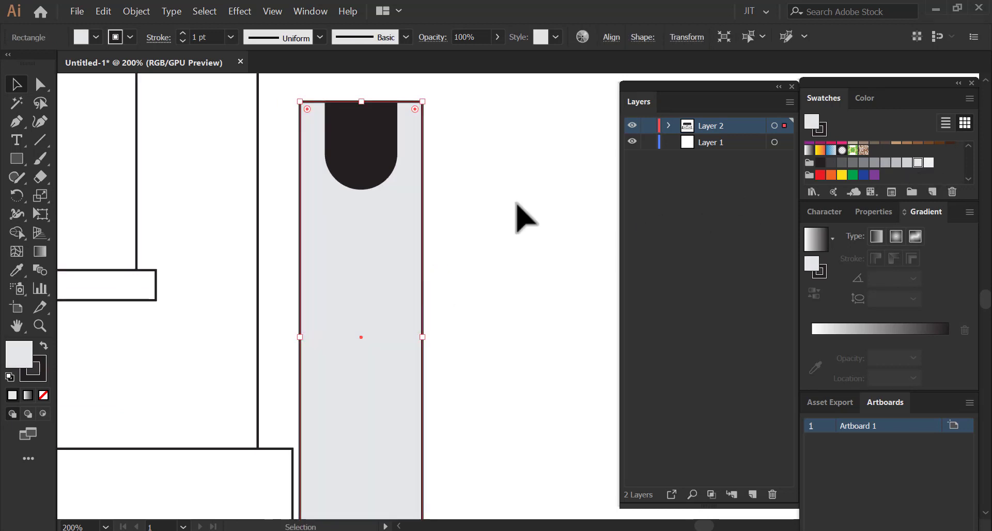
pyautogui.moveTo(299, 337); pyautogui.dragTo(321, 337)
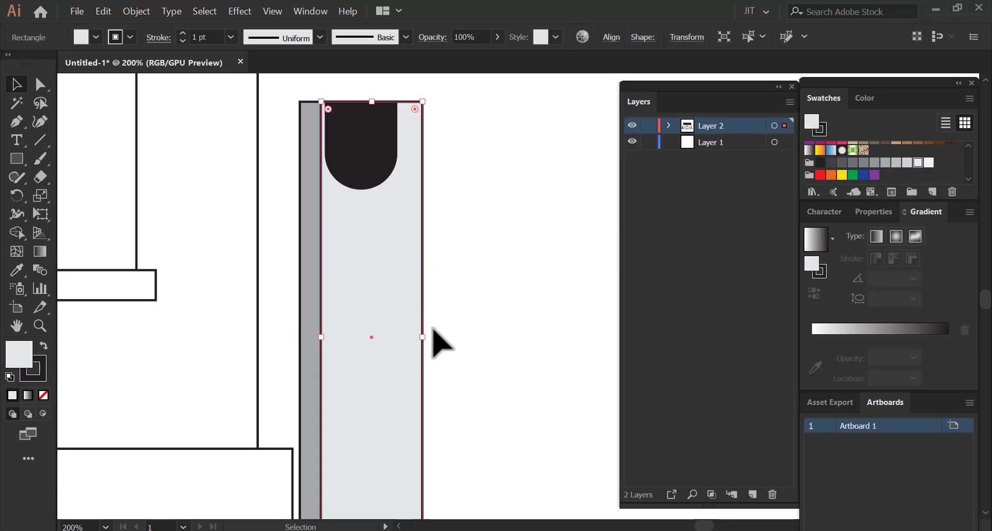
pyautogui.moveTo(423, 339); pyautogui.dragTo(410, 338)
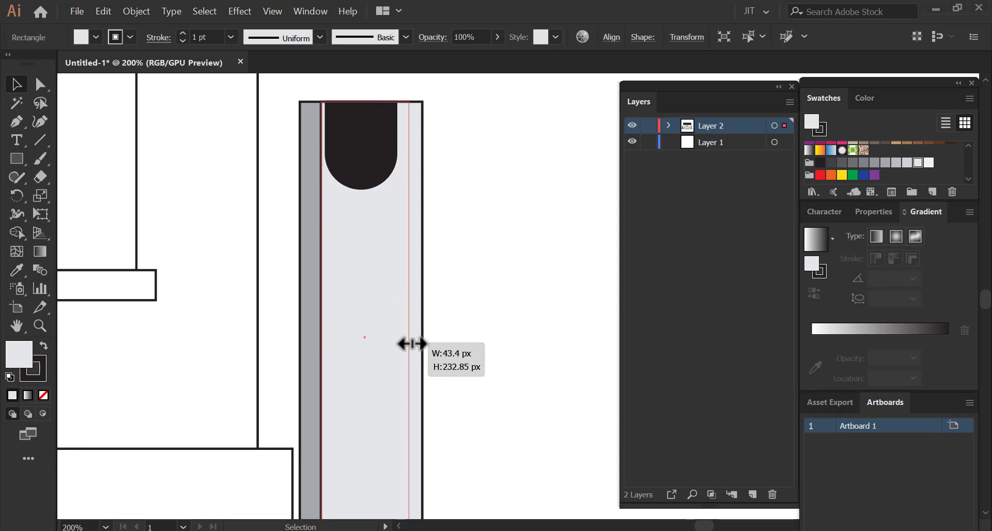
pyautogui.click(131, 38)
pyautogui.click(10, 63)
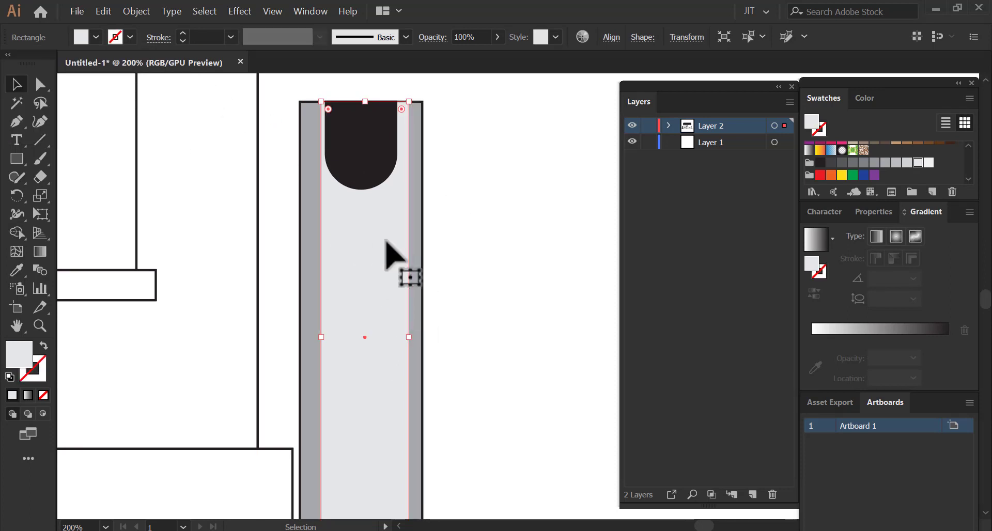
pyautogui.moveTo(387, 255); pyautogui.dragTo(383, 254)
pyautogui.click(453, 211)
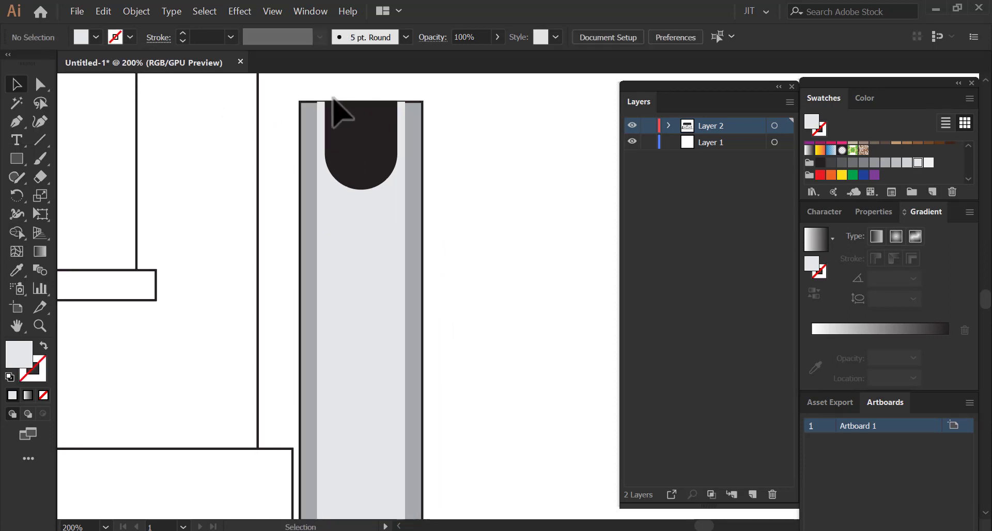
# Adjust the light strip's width and align all column shapes on their horizontal centres.
pyautogui.click(339, 171)
pyautogui.moveTo(319, 340); pyautogui.dragTo(309, 342)
pyautogui.moveTo(405, 339); pyautogui.dragTo(412, 339)
pyautogui.click(470, 336)
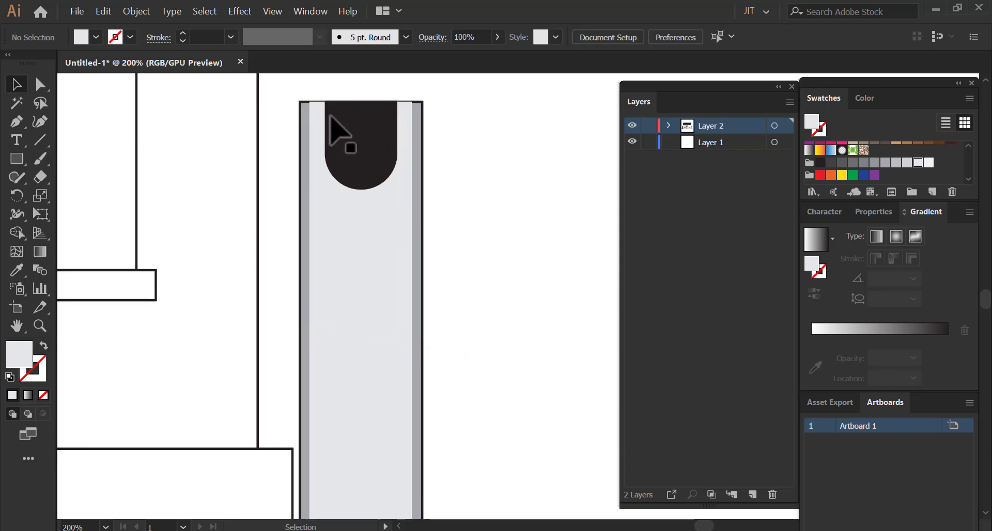
pyautogui.hotkey('ctrl', 'a')
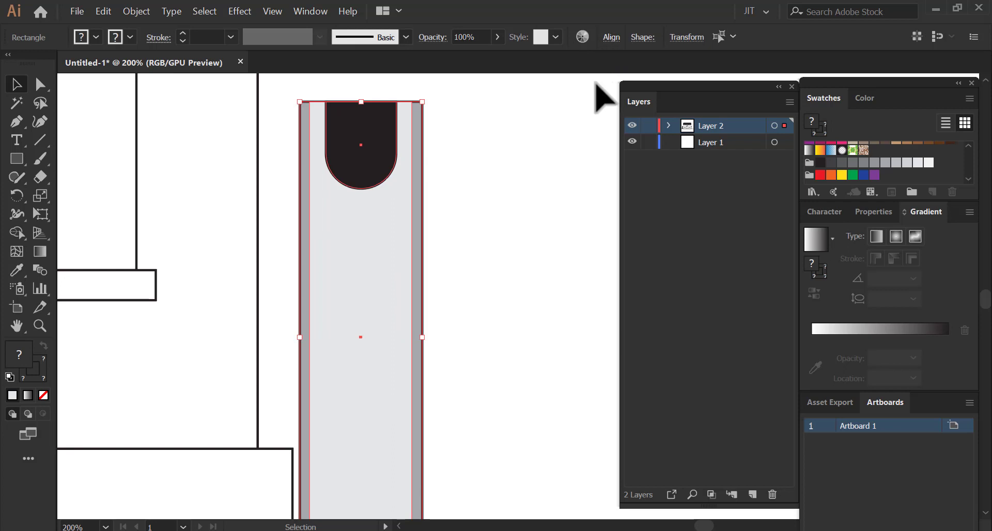
pyautogui.click(611, 37)
pyautogui.click(484, 81)
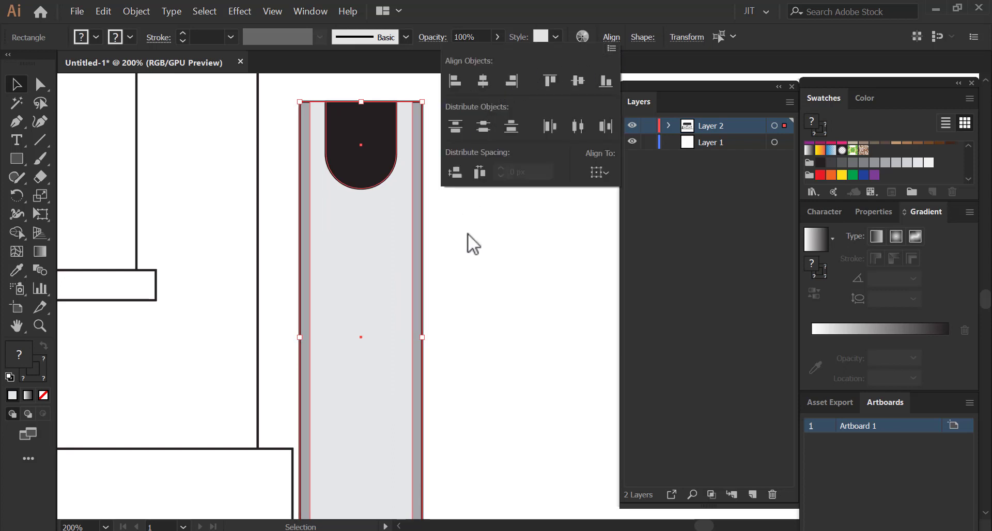
pyautogui.click(444, 261)
# Stretch the light grey strip's bottom edge down to meet the base line.
pyautogui.click(402, 248)
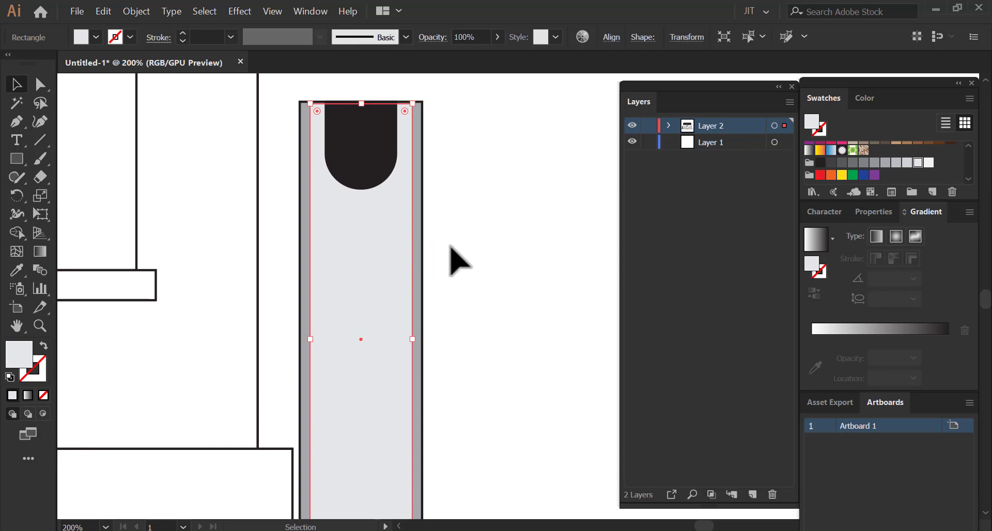
pyautogui.click(513, 253)
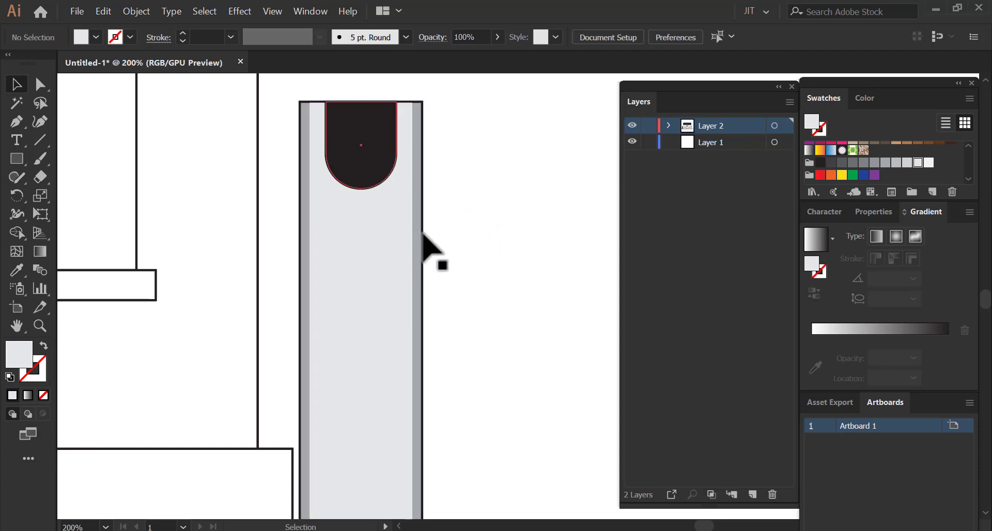
pyautogui.moveTo(368, 247); pyautogui.dragTo(410, 237)
pyautogui.click(404, 171)
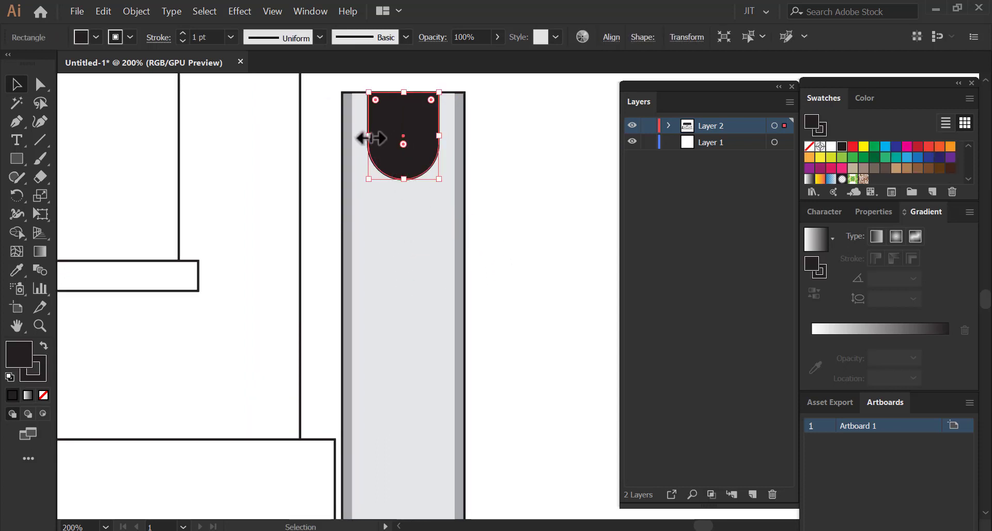
pyautogui.click(492, 210)
pyautogui.moveTo(386, 250); pyautogui.dragTo(458, 191)
pyautogui.moveTo(414, 321)
pyautogui.mouseDown()
pyautogui.moveTo(436, 197)
pyautogui.moveTo(427, 213)
pyautogui.mouseUp()
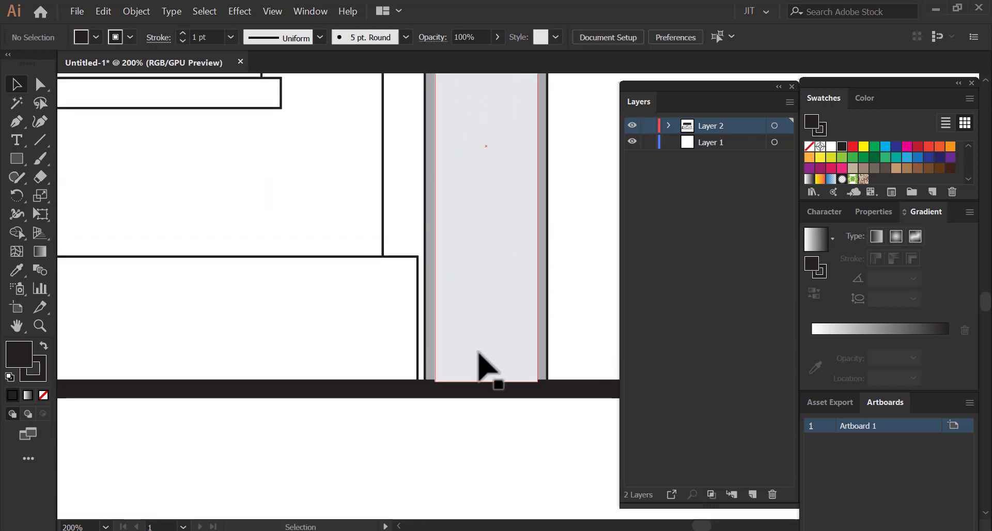
pyautogui.moveTo(488, 384); pyautogui.dragTo(490, 381)
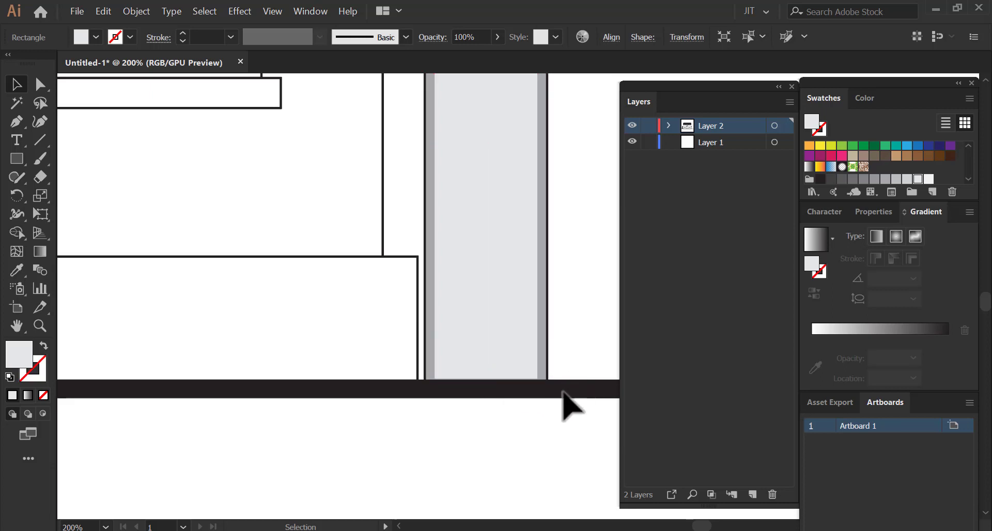
# Fill the right base panel red and give it a 3 pt outline.
pyautogui.moveTo(405, 361); pyautogui.dragTo(515, 359)
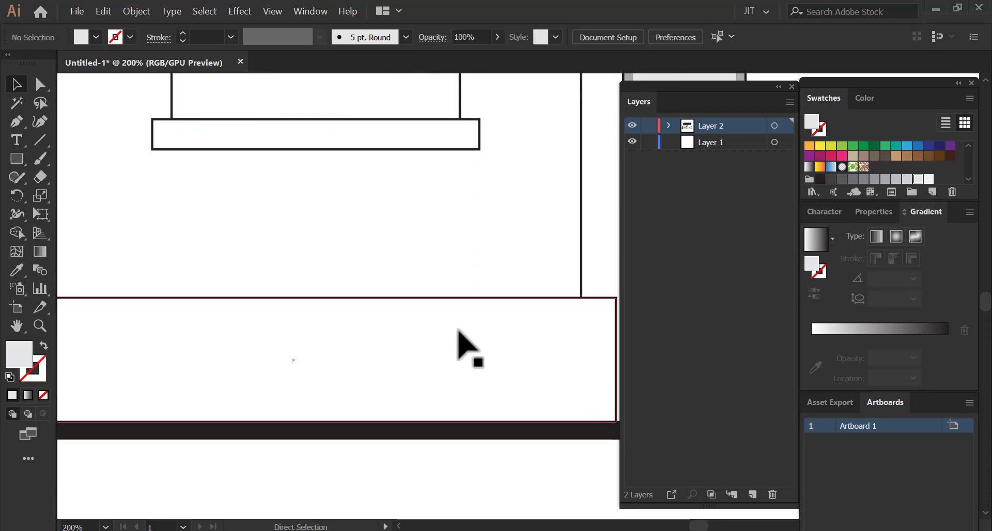
pyautogui.hotkey('ctrl', '-')
pyautogui.hotkey('ctrl', '-')
pyautogui.moveTo(211, 310); pyautogui.dragTo(280, 356)
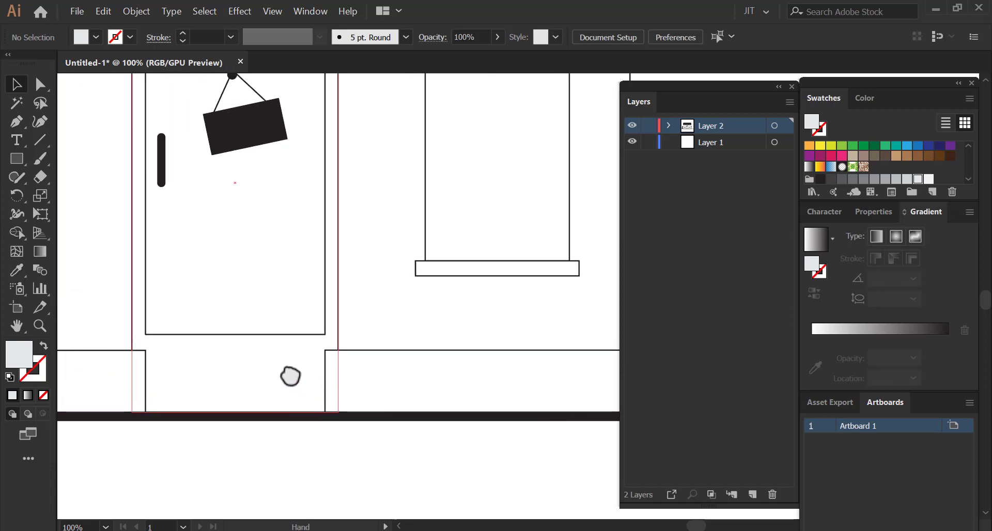
pyautogui.click(349, 351)
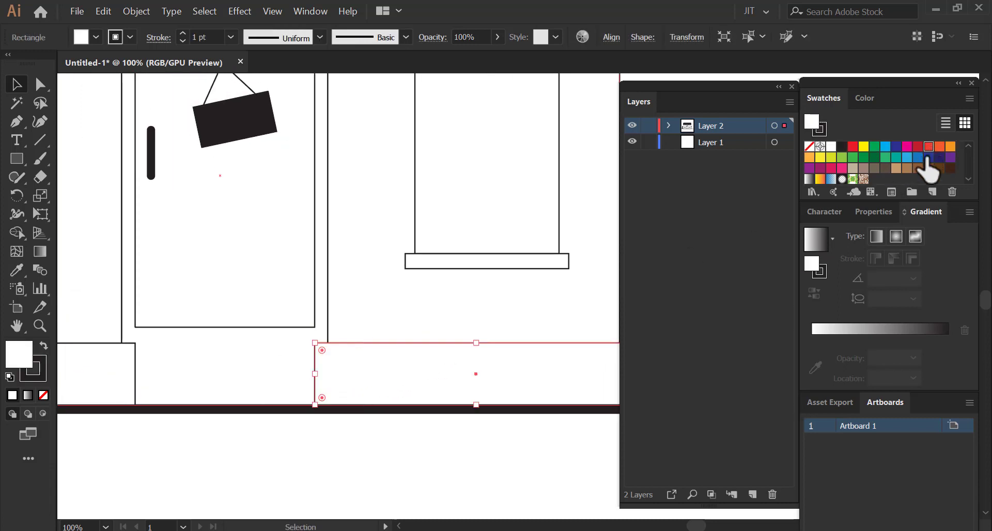
pyautogui.click(928, 147)
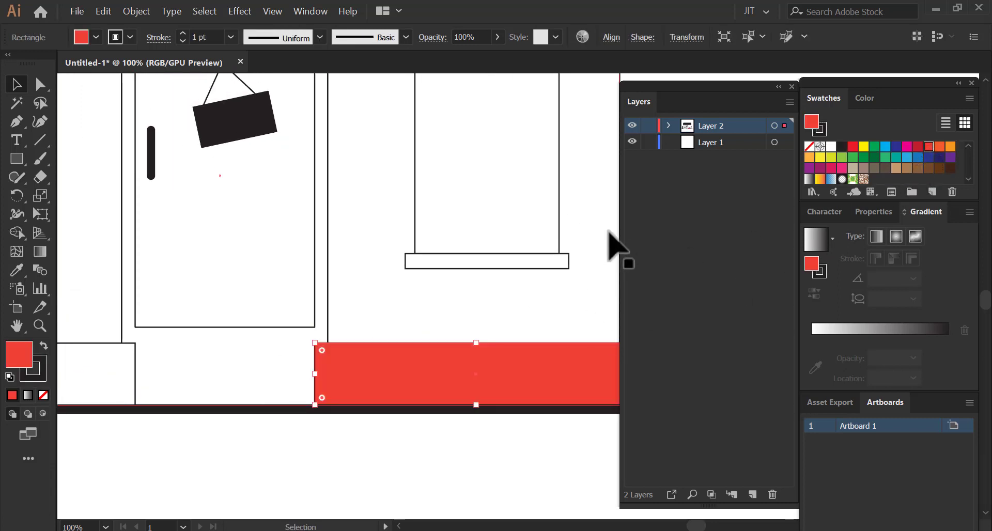
pyautogui.moveTo(330, 316); pyautogui.dragTo(370, 332)
pyautogui.write('3')
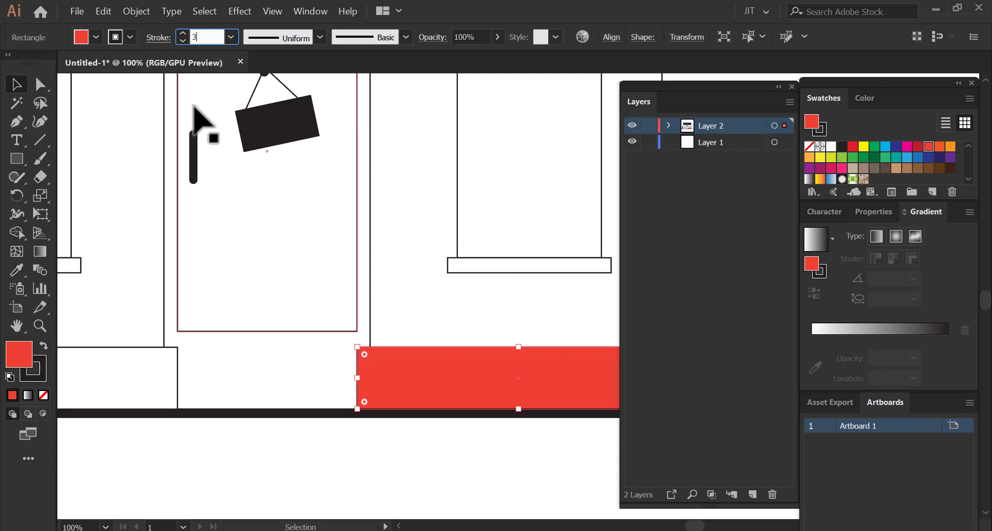
pyautogui.press('Return')
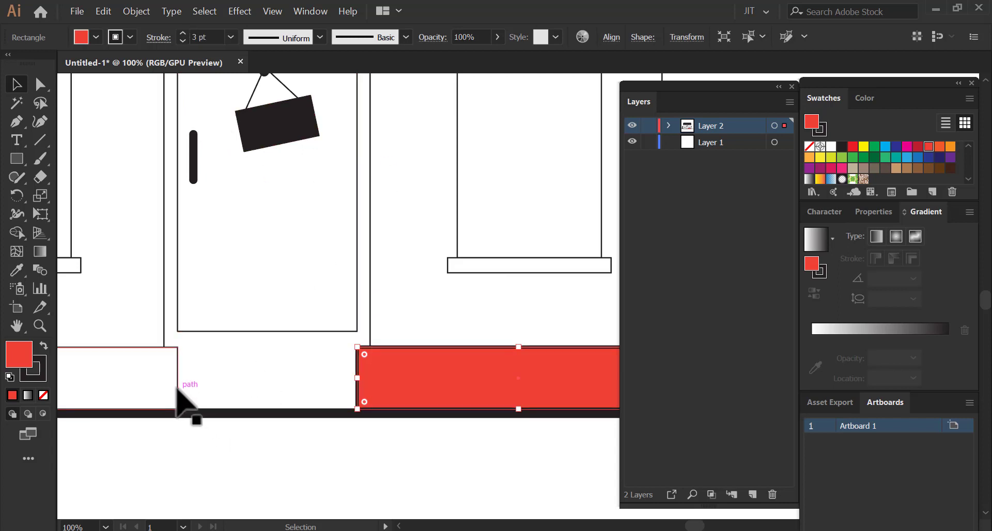
# Match the left base panel to the red 3 pt style using the Eyedropper.
pyautogui.click(177, 391)
pyautogui.click(19, 271)
pyautogui.click(381, 382)
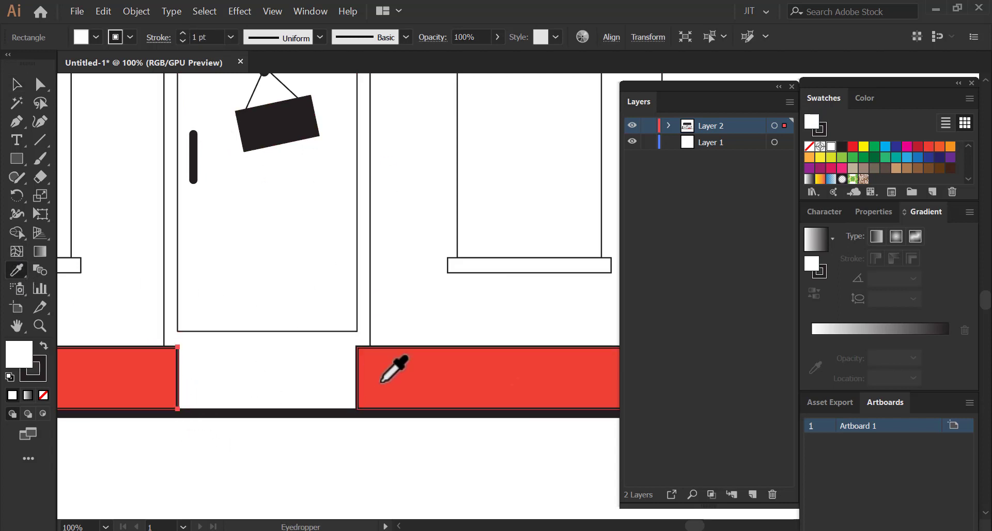
pyautogui.press('v')
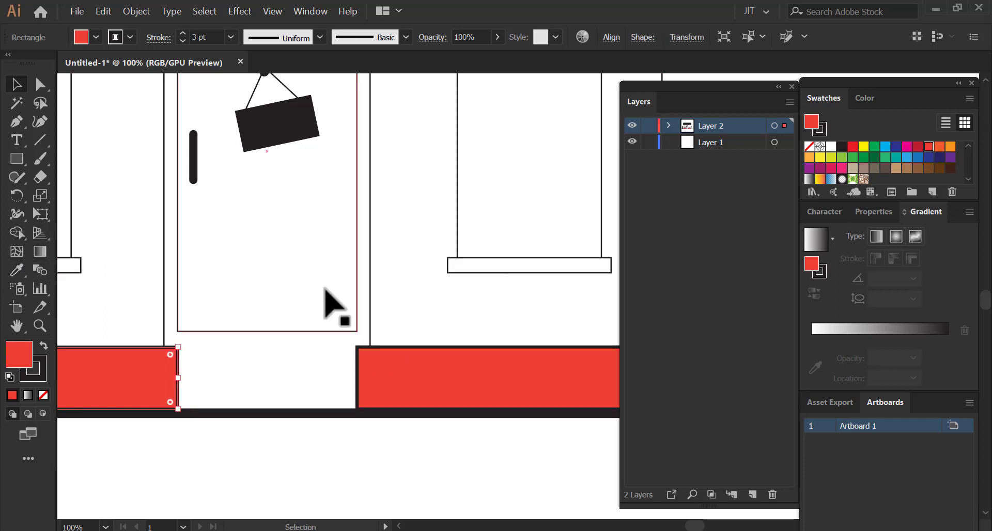
pyautogui.scroll(3, 324, 359)
pyautogui.hotkey('ctrl', '-')
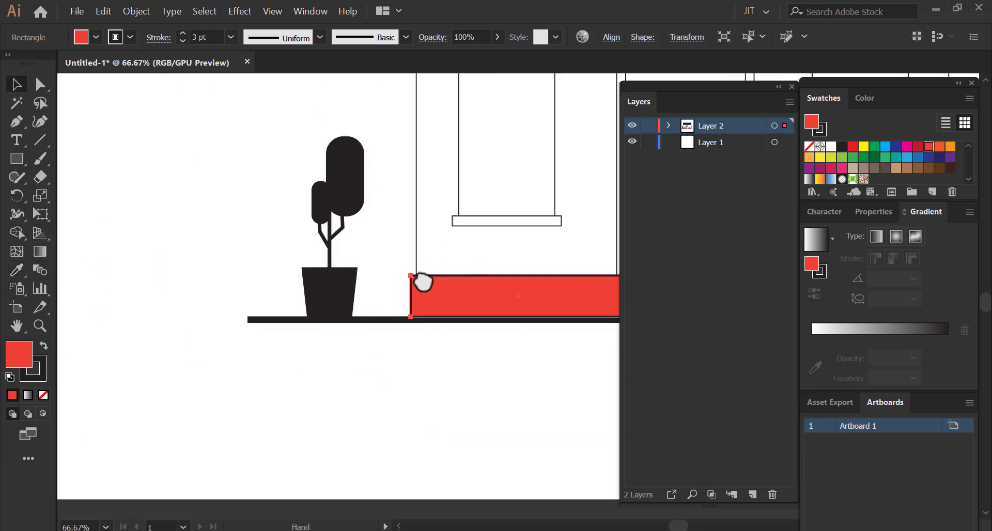
pyautogui.moveTo(421, 281); pyautogui.dragTo(232, 410)
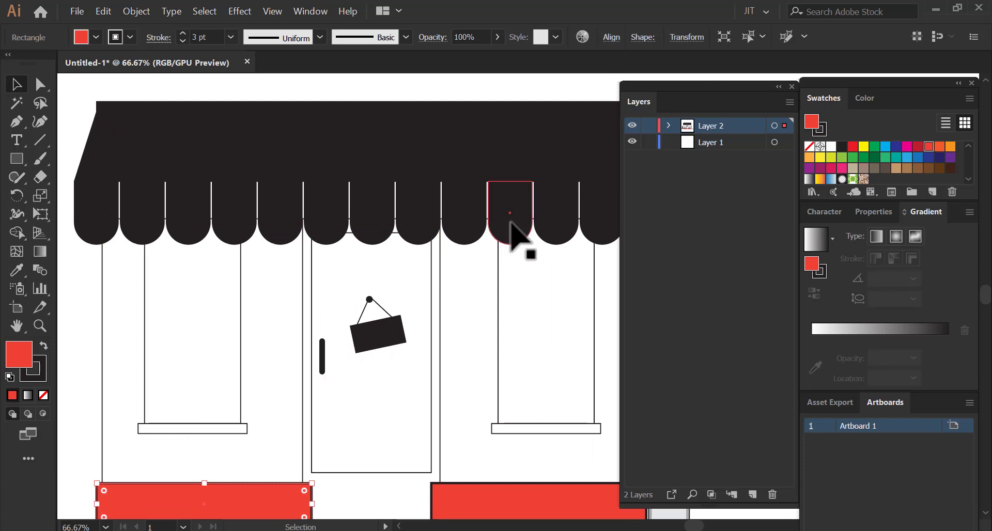
pyautogui.moveTo(305, 306); pyautogui.dragTo(291, 264)
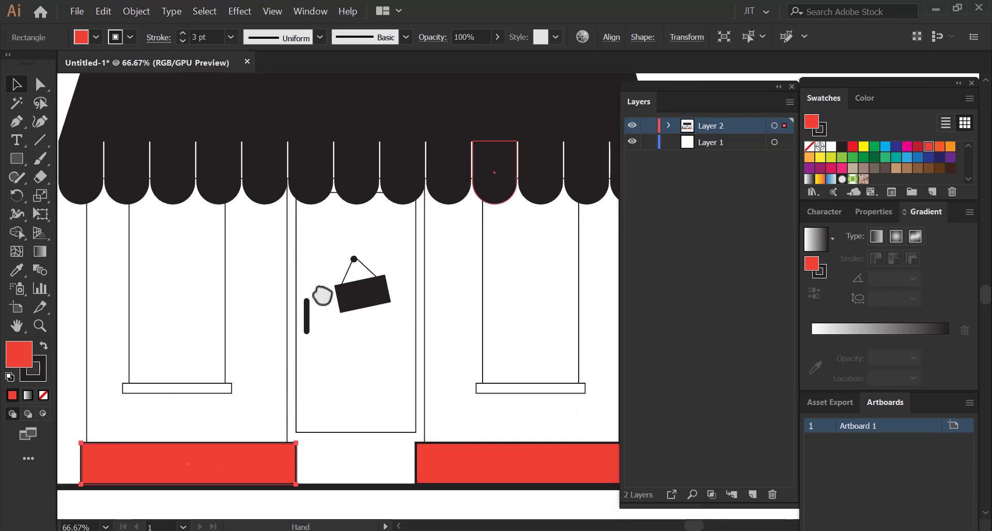
# Fill the left window pane a darker blue.
pyautogui.click(222, 326)
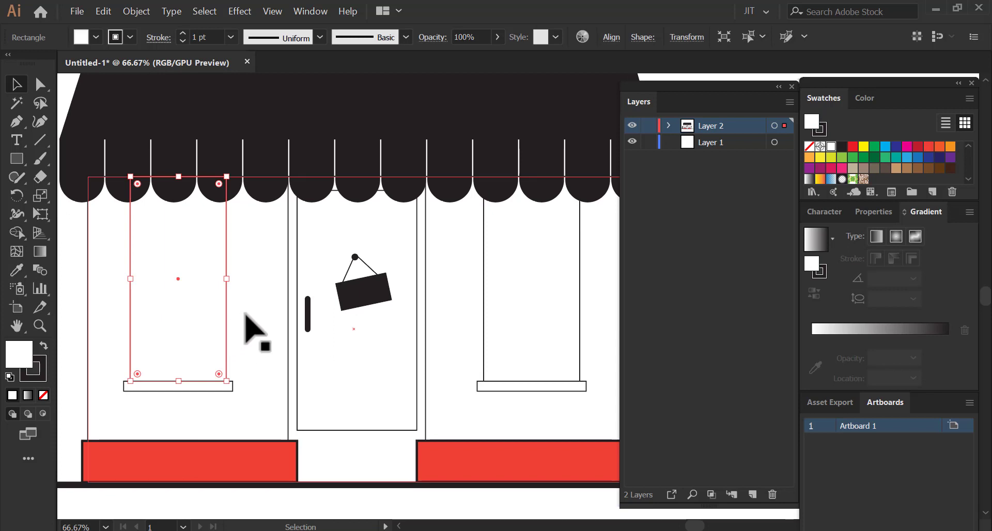
pyautogui.click(885, 146)
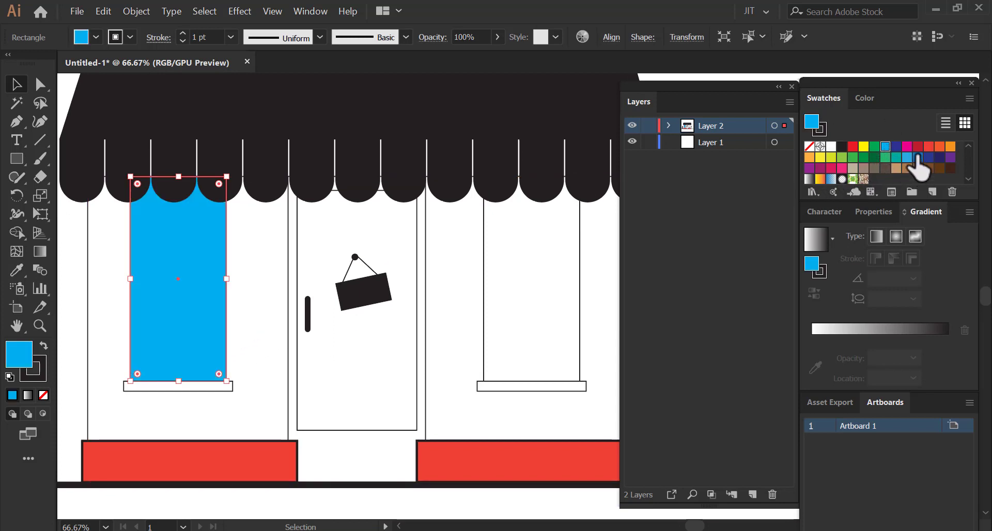
pyautogui.click(918, 157)
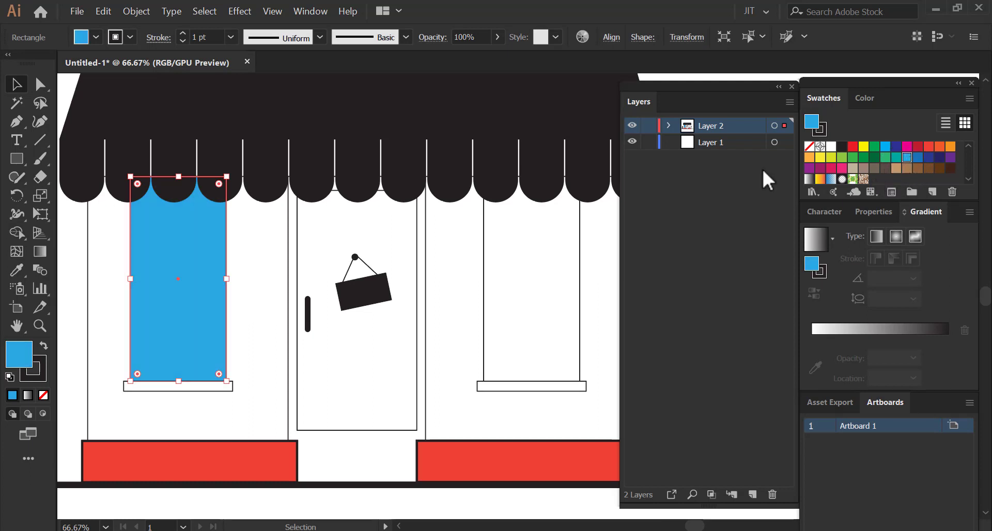
pyautogui.click(17, 271)
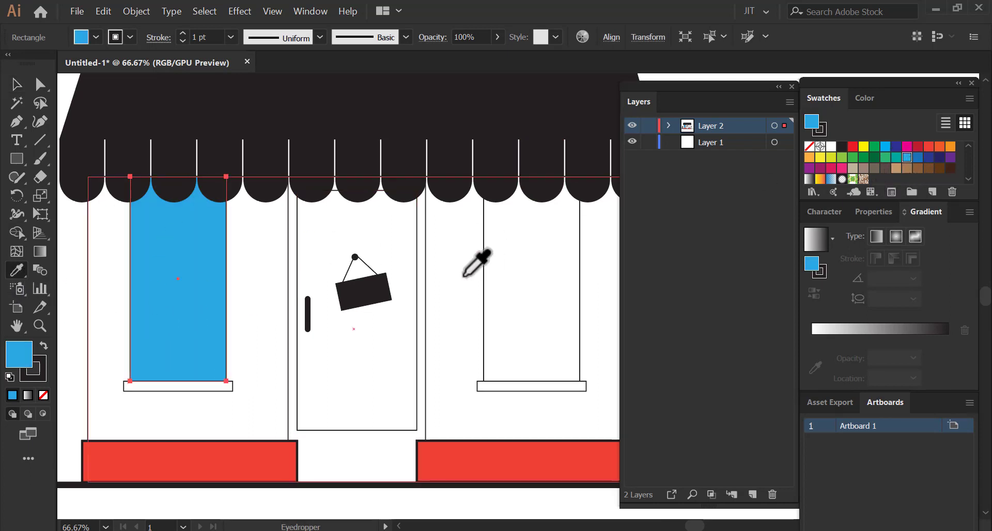
pyautogui.press('v')
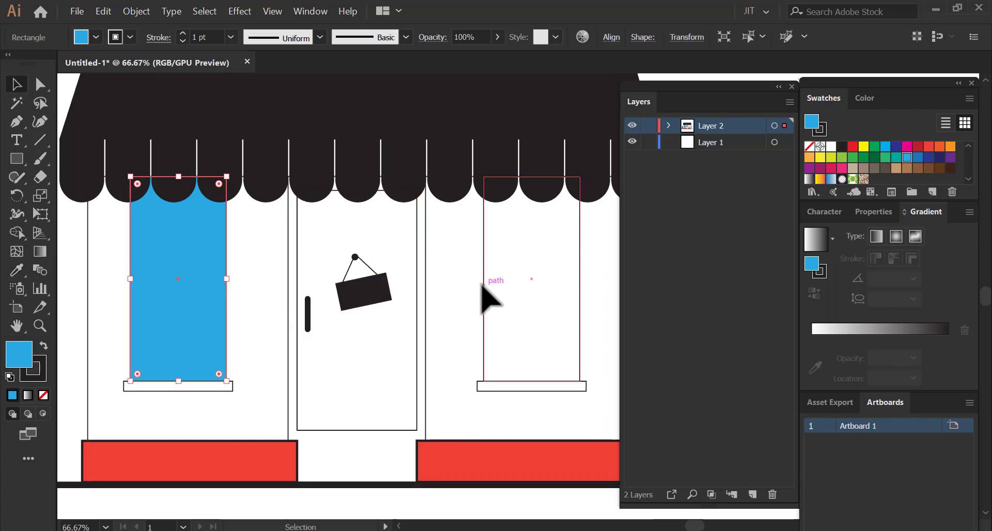
# Copy the left window's blue onto the right window with the Eyedropper.
pyautogui.click(487, 295)
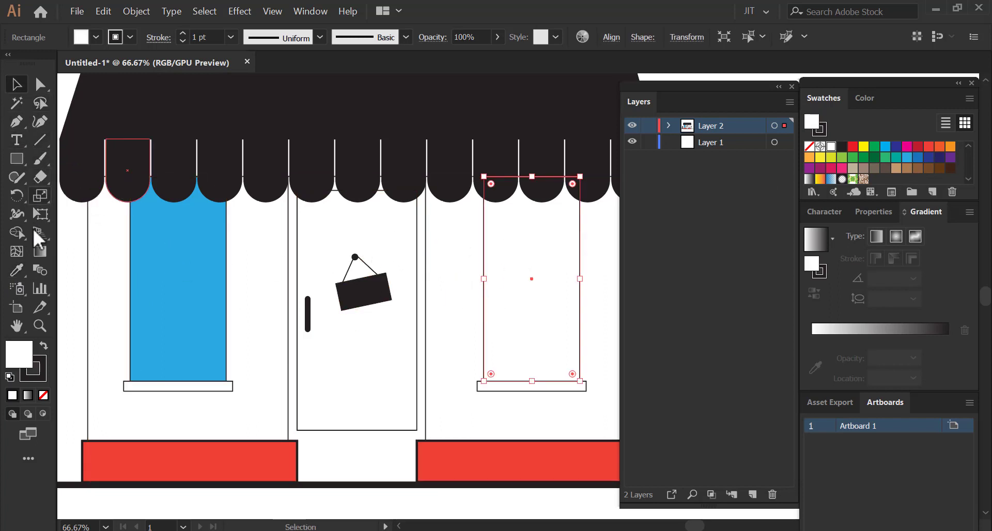
pyautogui.click(17, 271)
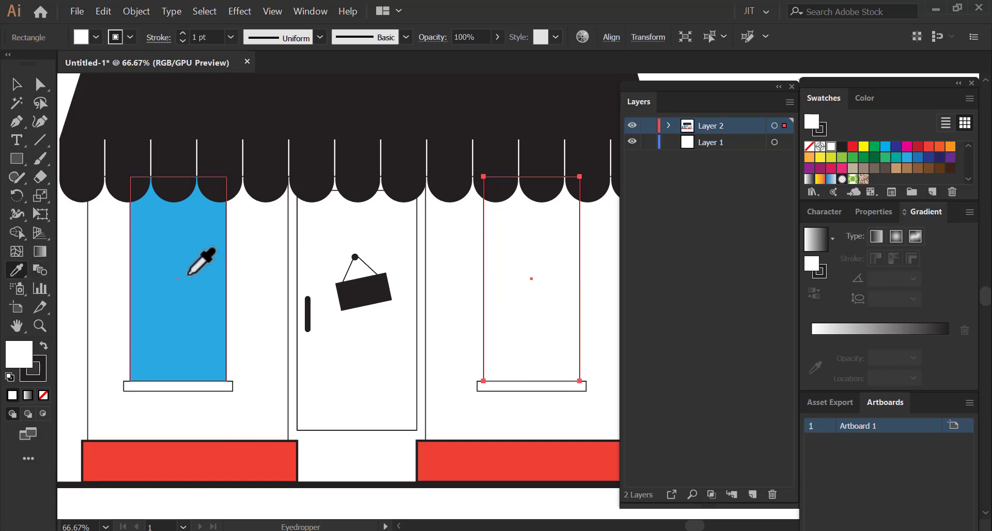
pyautogui.click(190, 279)
pyautogui.press('v')
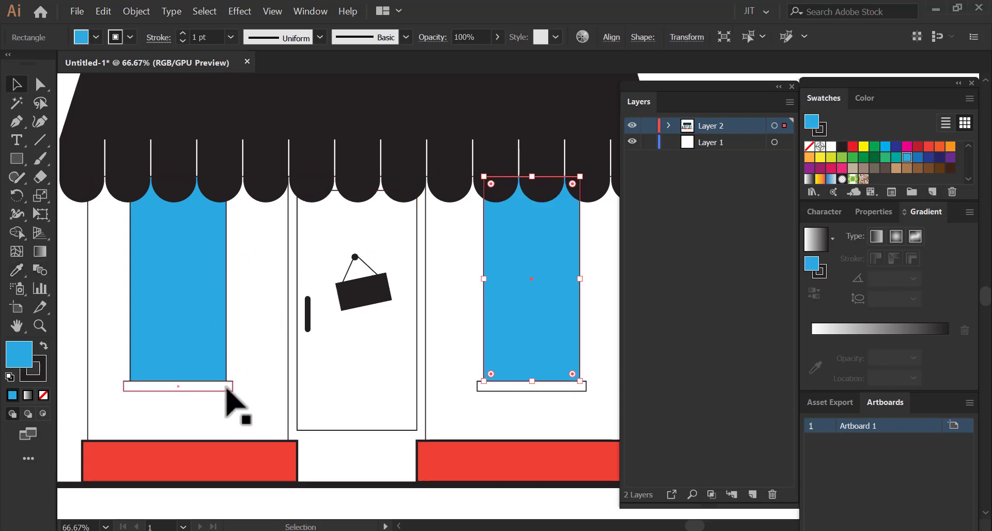
pyautogui.click(230, 387)
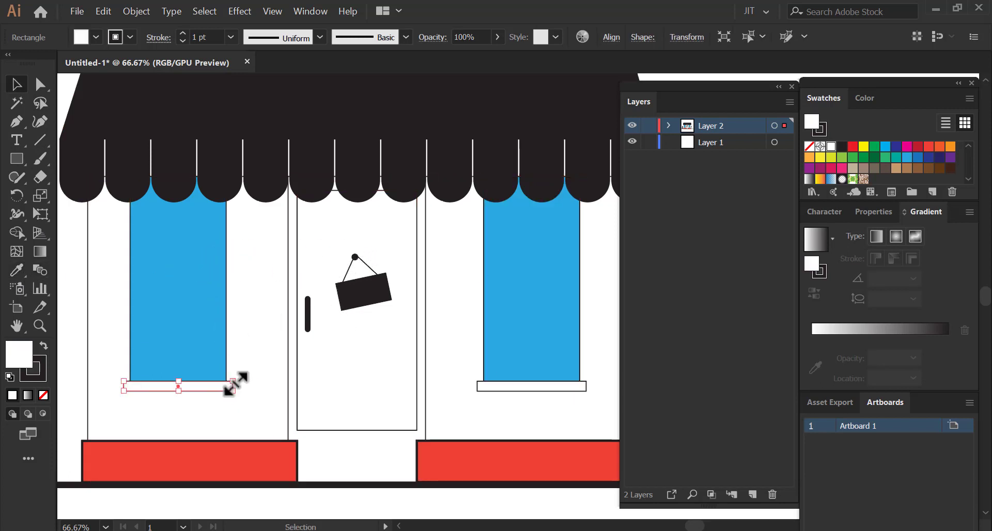
# Fill the left window sill dark orange (CC6E06) with a 3 pt outline.
pyautogui.click(918, 169)
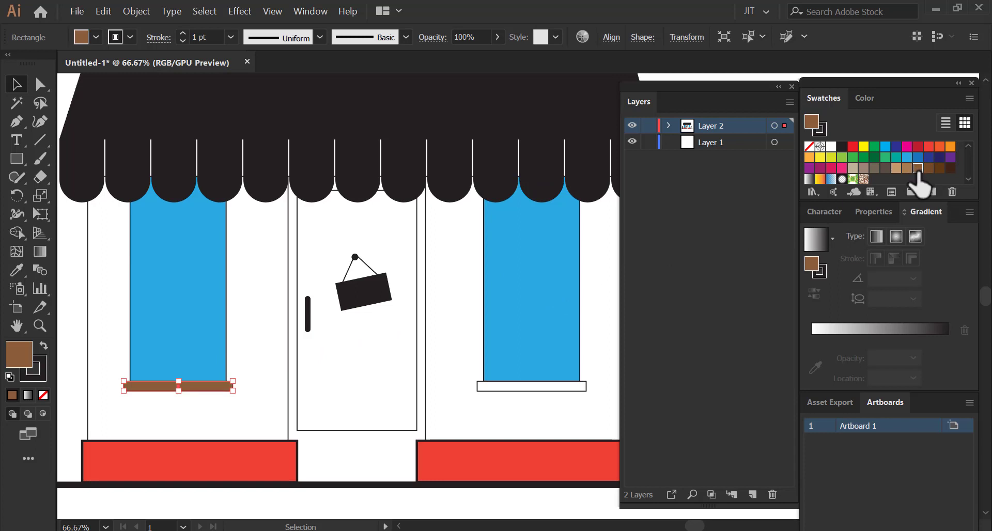
pyautogui.click(949, 146)
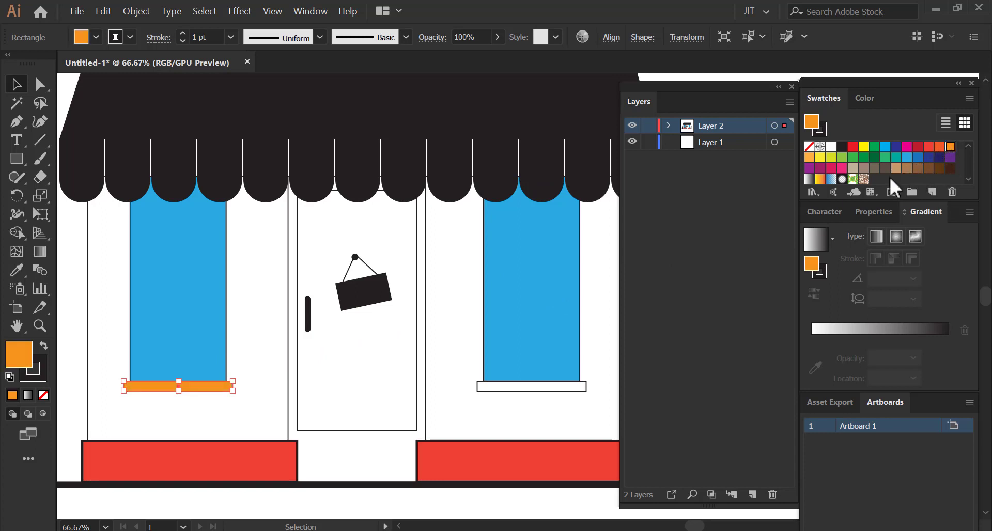
pyautogui.doubleClick(812, 124)
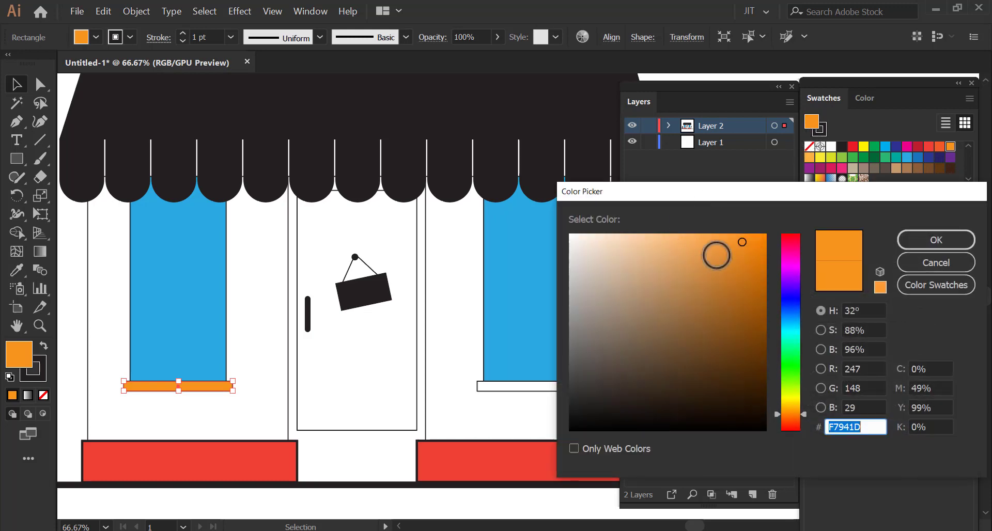
pyautogui.click(758, 272)
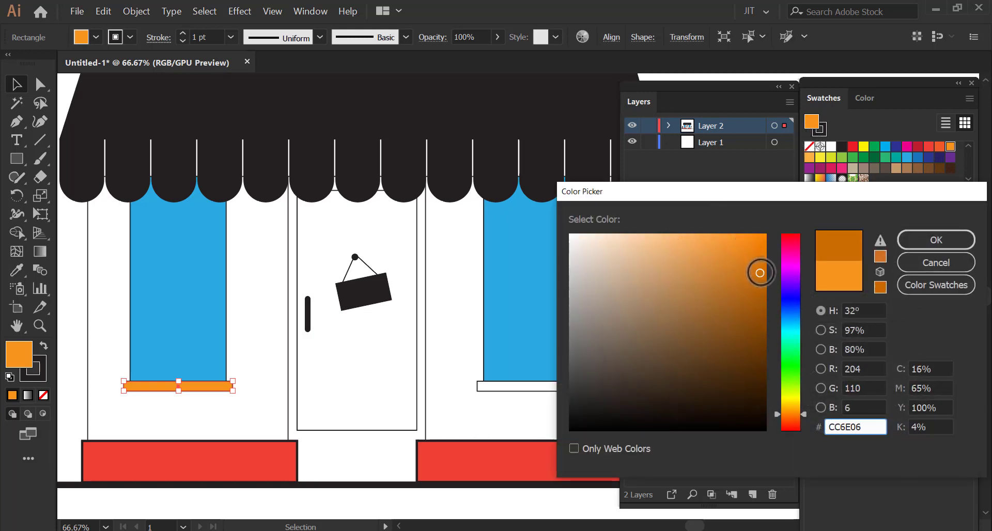
pyautogui.click(936, 239)
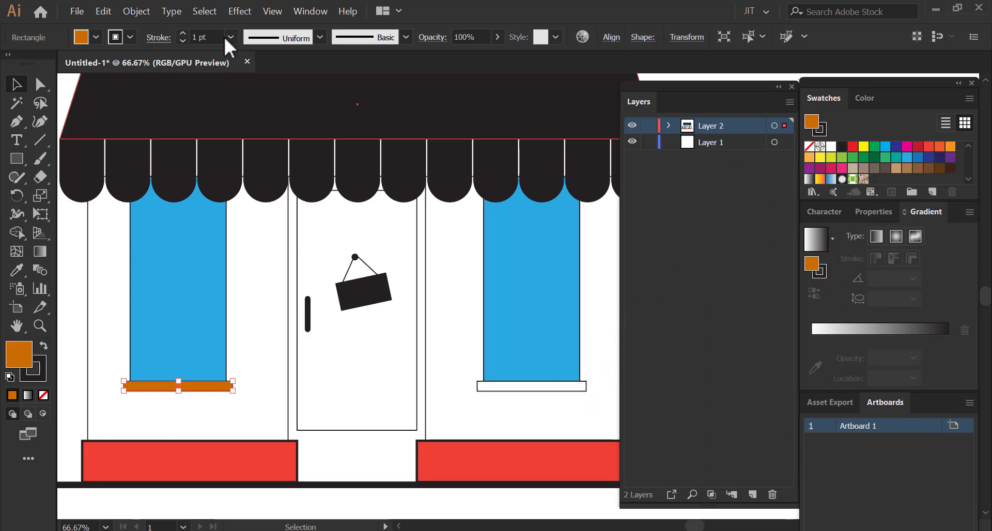
pyautogui.press('Return')
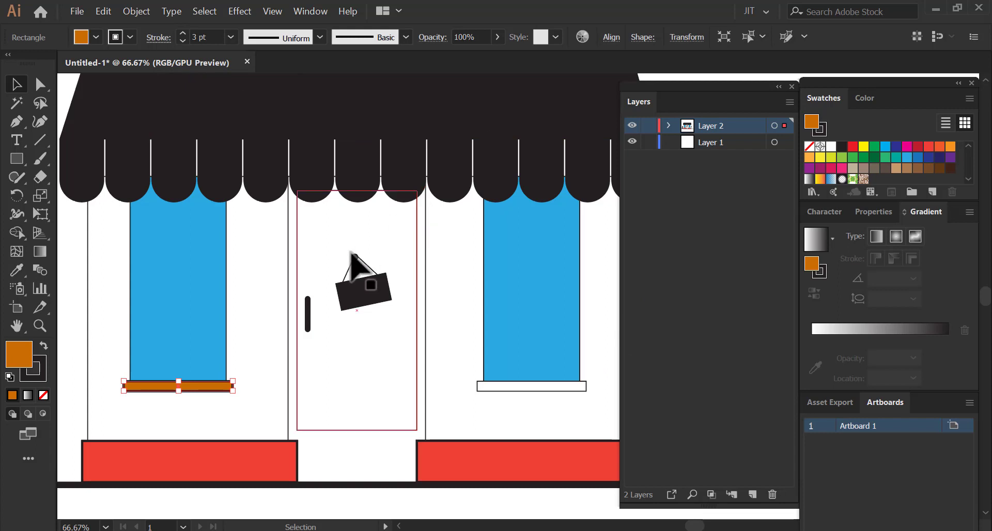
pyautogui.moveTo(72, 250)
pyautogui.mouseDown()
pyautogui.moveTo(381, 394)
pyautogui.moveTo(155, 374)
pyautogui.mouseUp()
pyautogui.moveTo(68, 359); pyautogui.dragTo(593, 461)
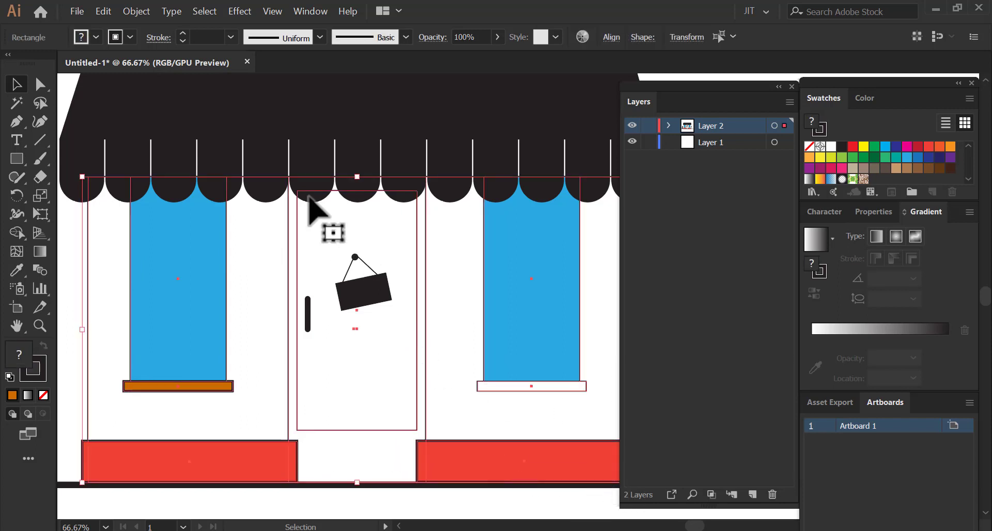
# Give the selected windows, door, sills and planters 3 pt outlines.
pyautogui.click(206, 32)
pyautogui.keyDown('shift'); pyautogui.click(227, 85); pyautogui.keyUp('shift')
pyautogui.press('Return')
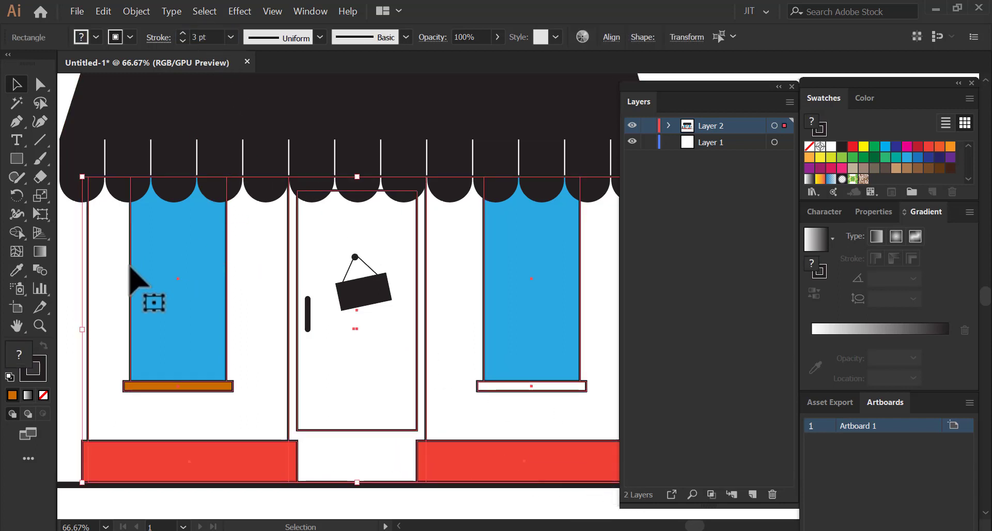
pyautogui.click(73, 299)
pyautogui.press('space')
pyautogui.moveTo(430, 284); pyautogui.dragTo(421, 257)
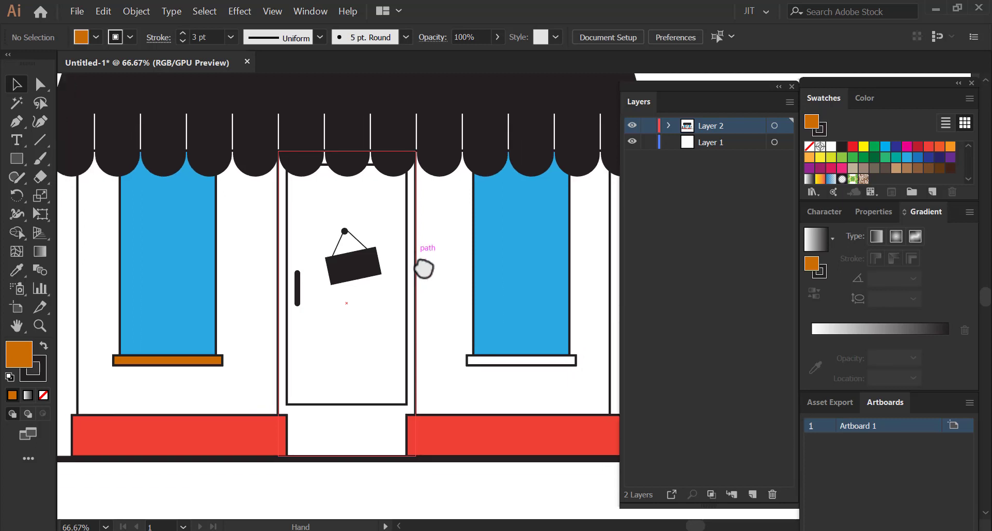
# Match the right sill to the orange sill and fill the door with the window blue.
pyautogui.click(474, 364)
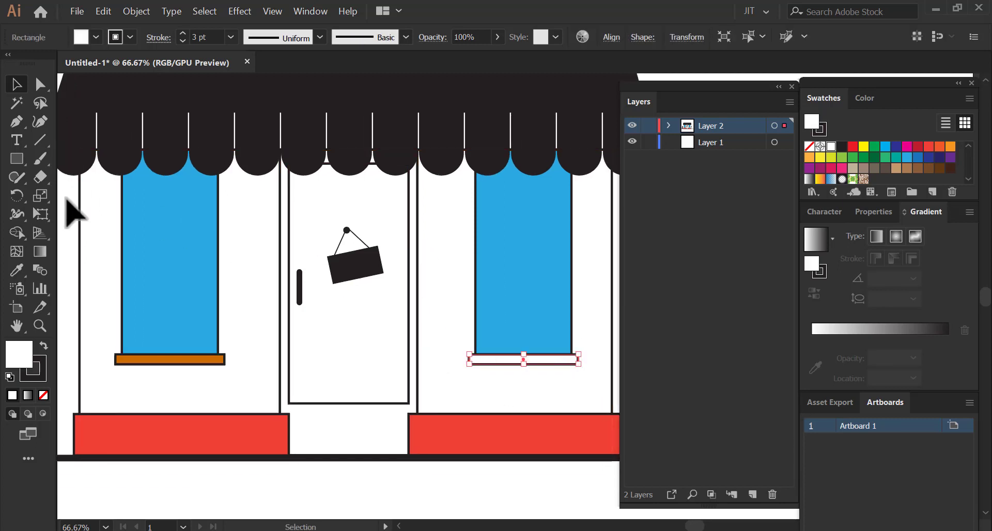
pyautogui.click(16, 269)
pyautogui.click(144, 359)
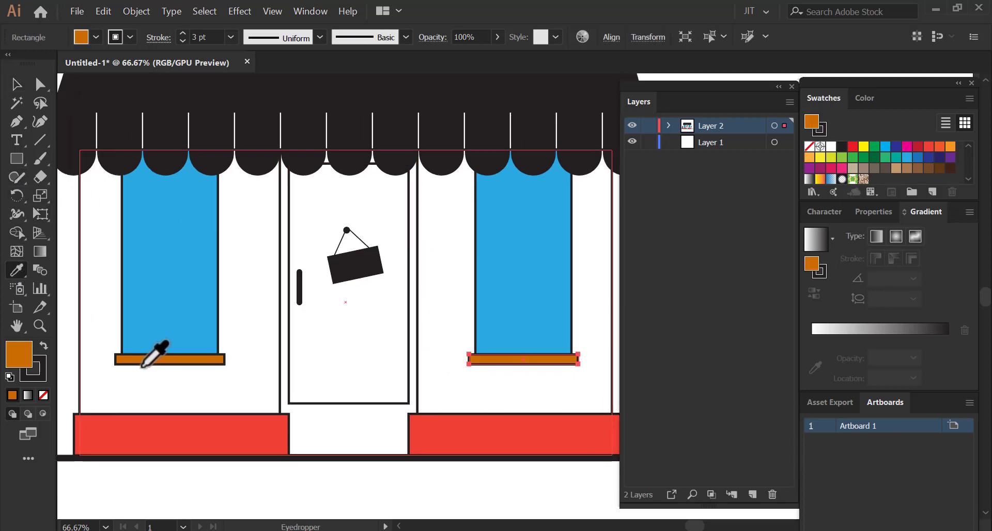
pyautogui.click(17, 87)
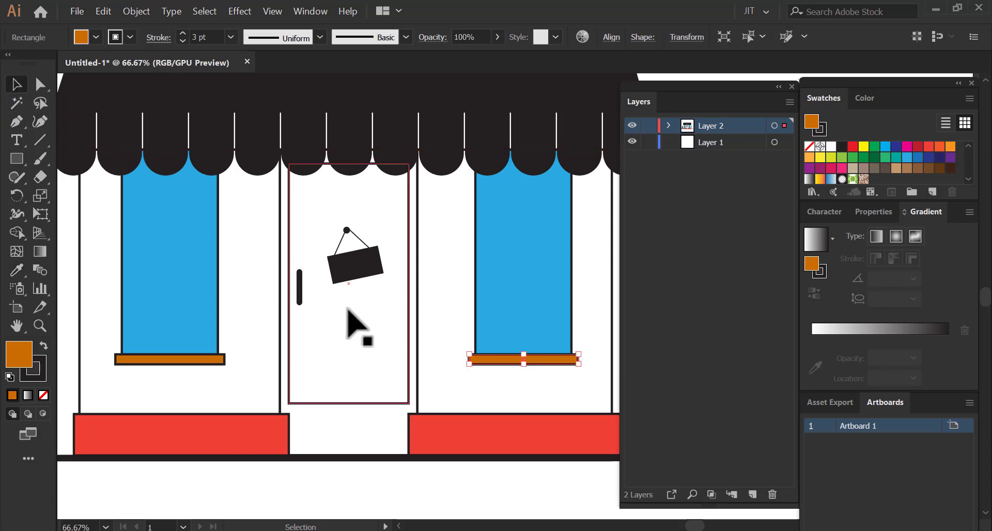
pyautogui.click(297, 403)
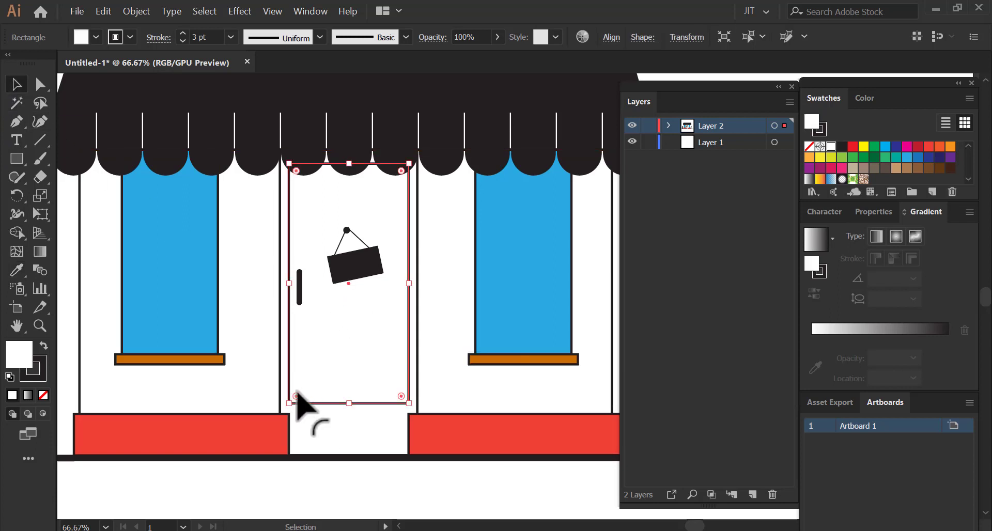
pyautogui.click(17, 270)
pyautogui.click(175, 274)
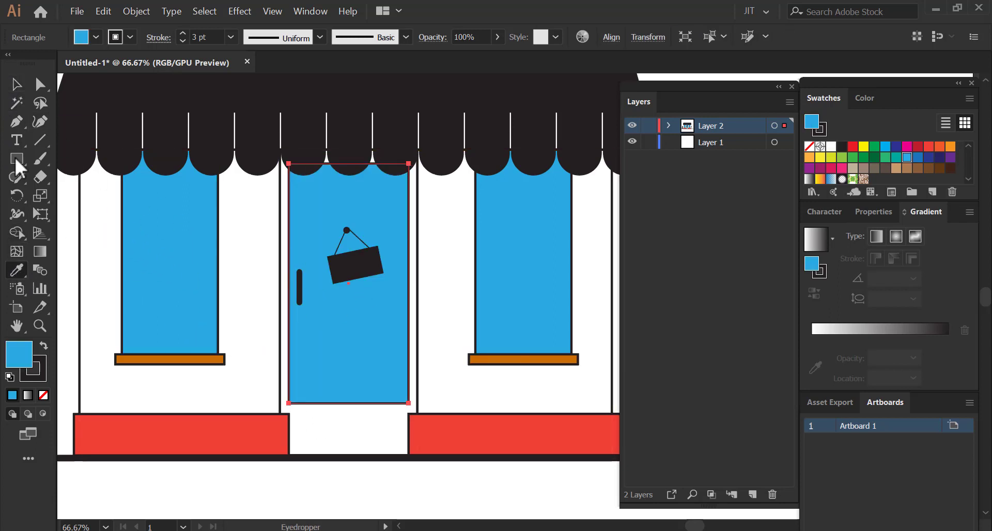
pyautogui.click(16, 86)
# Copy the sill orange onto the door frame with the Eyedropper.
pyautogui.scroll(-3, 310, 347)
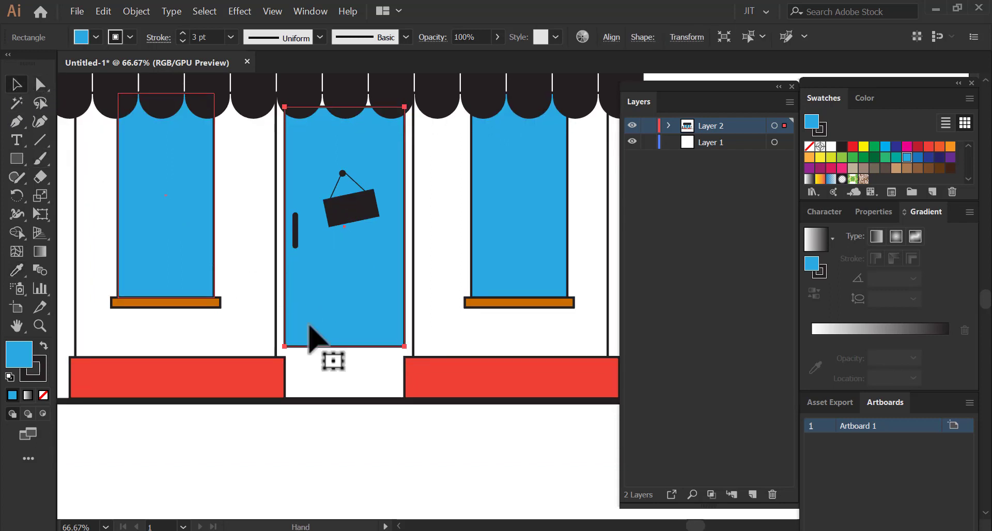
pyautogui.click(284, 347)
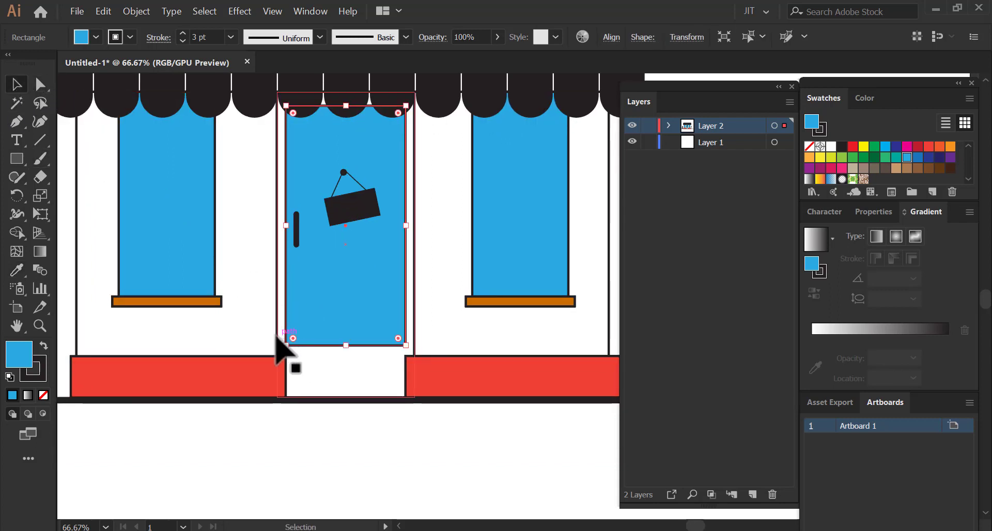
pyautogui.click(17, 269)
pyautogui.click(148, 308)
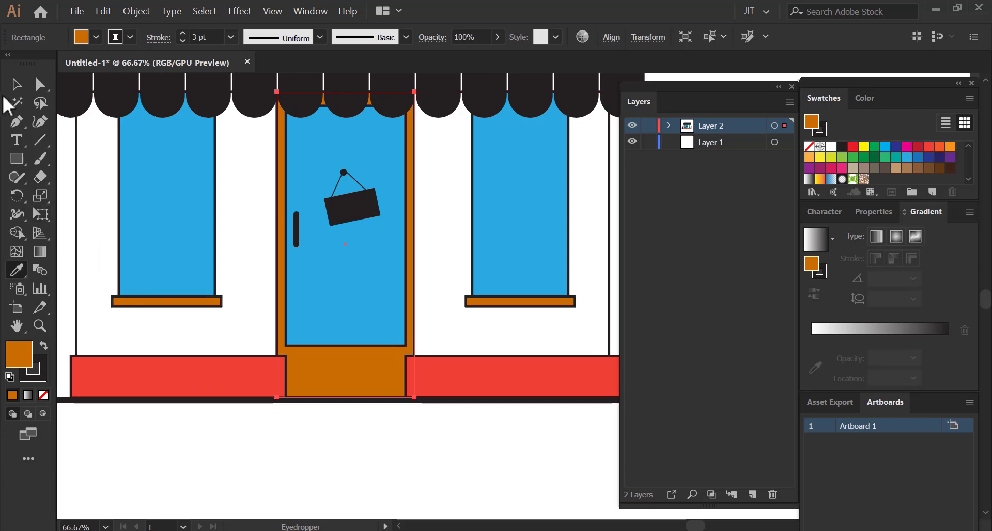
# Fill the white wall rectangle with the planter red using the Eyedropper.
pyautogui.press('v')
pyautogui.hotkey('ctrl', 'shift', 'a')
pyautogui.scroll(3, 155, 289)
pyautogui.hscroll(-2, 155, 289)
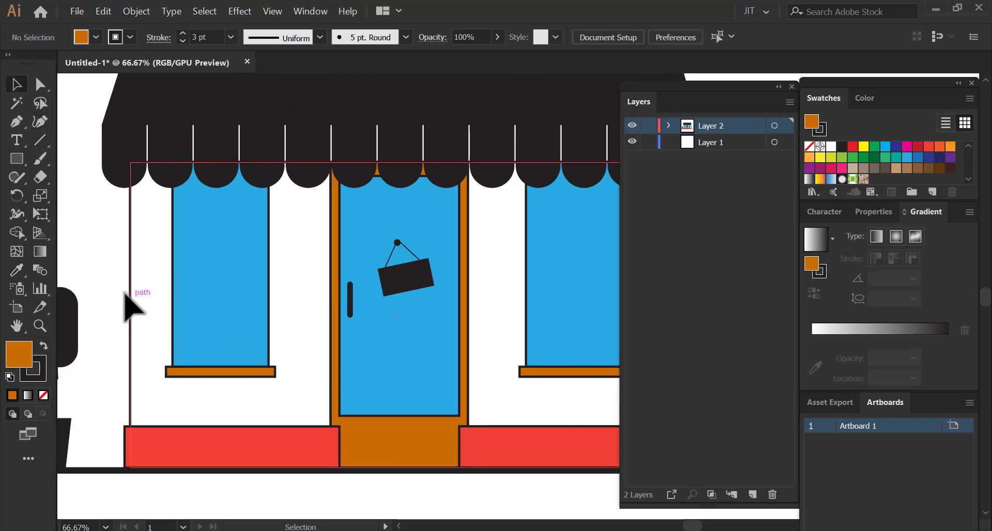
pyautogui.click(129, 292)
pyautogui.click(18, 273)
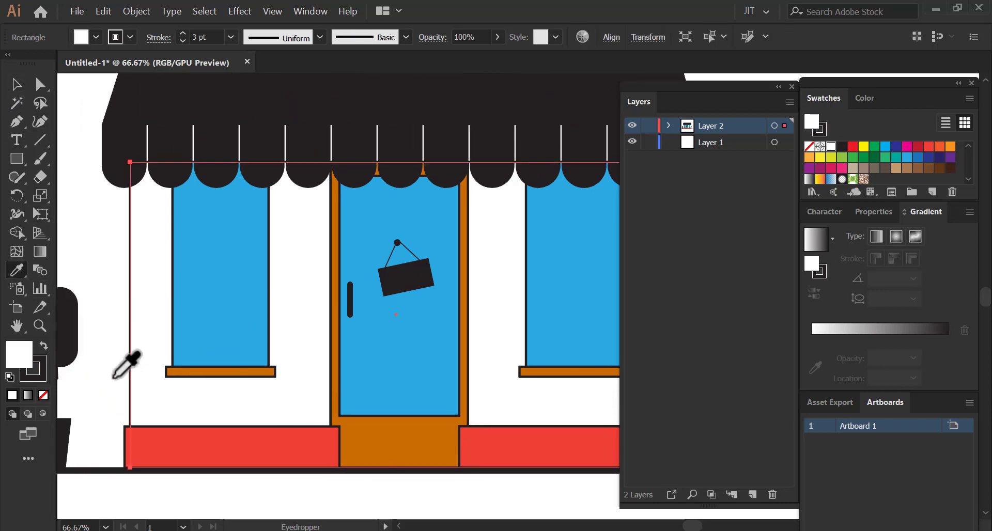
pyautogui.click(153, 436)
# Lighten the wall colour to a coral pink (FF6F6C) in the Color Picker.
pyautogui.press('v')
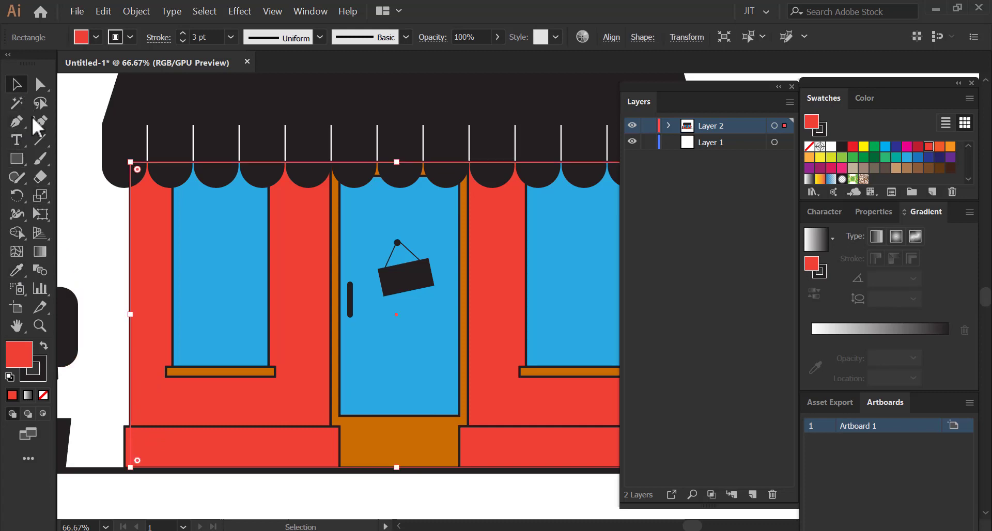
pyautogui.click(115, 266)
pyautogui.click(138, 272)
pyautogui.doubleClick(21, 356)
pyautogui.moveTo(710, 258); pyautogui.dragTo(692, 224)
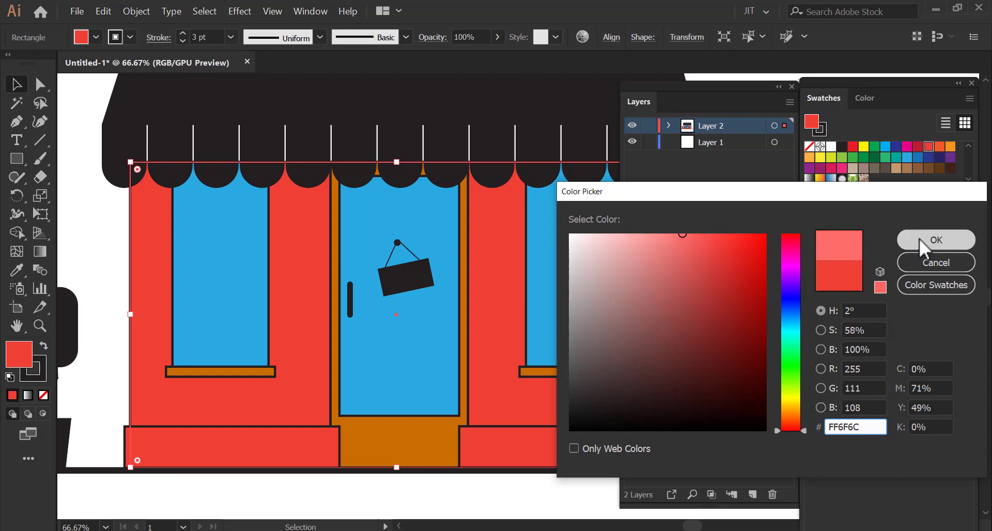
pyautogui.click(936, 239)
pyautogui.click(107, 274)
# Pan the canvas so the awning's left end shows above the wall and windows.
pyautogui.moveTo(321, 255); pyautogui.dragTo(414, 287)
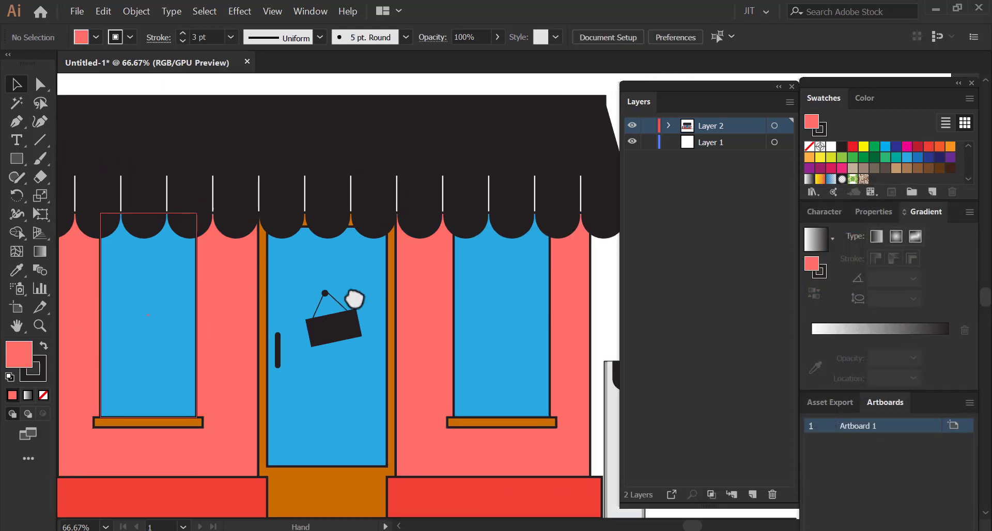
pyautogui.scroll(-1, 400, 281)
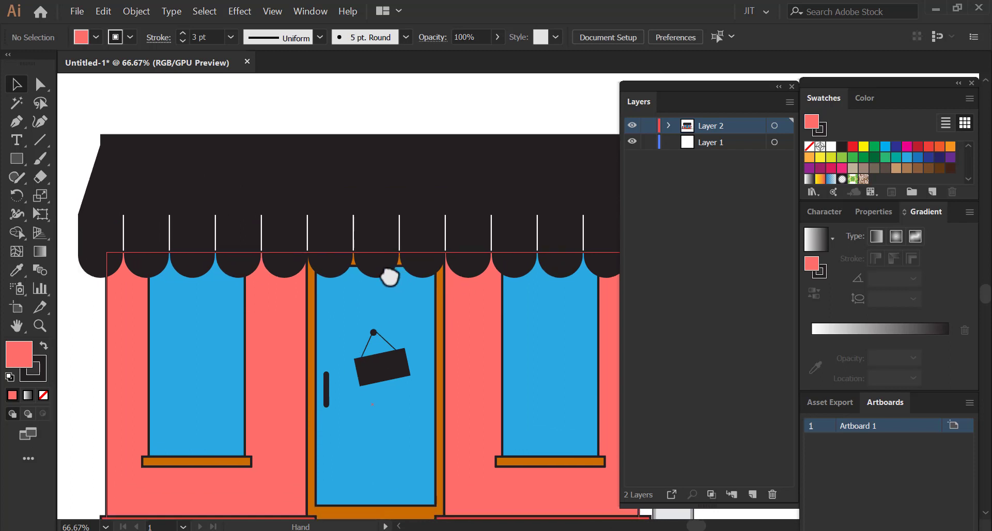
pyautogui.hscroll(-3, 352, 297)
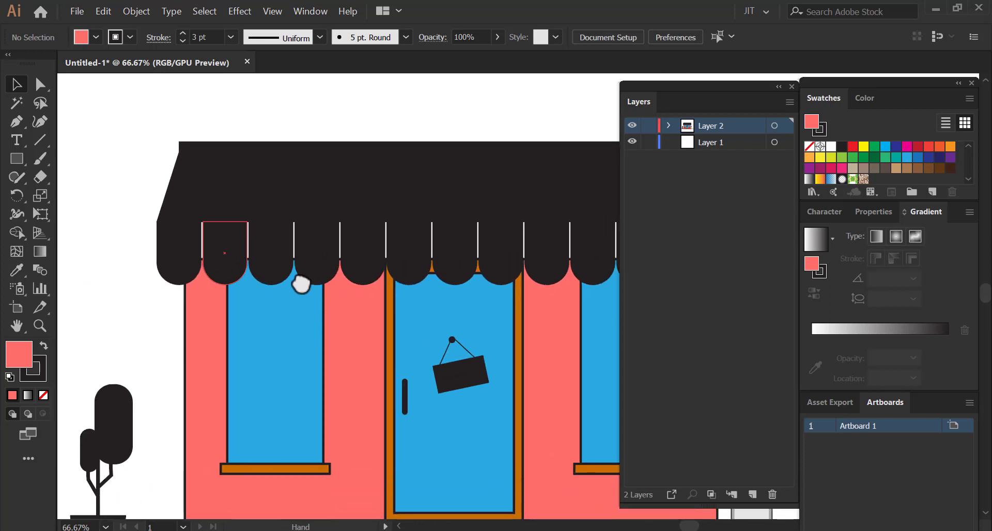
pyautogui.scroll(-2, 299, 281)
pyautogui.hscroll(2, 301, 223)
pyautogui.hscroll(2, 367, 232)
pyautogui.moveTo(310, 222)
pyautogui.mouseDown()
pyautogui.moveTo(396, 237)
pyautogui.moveTo(391, 250)
pyautogui.moveTo(404, 254)
pyautogui.mouseUp()
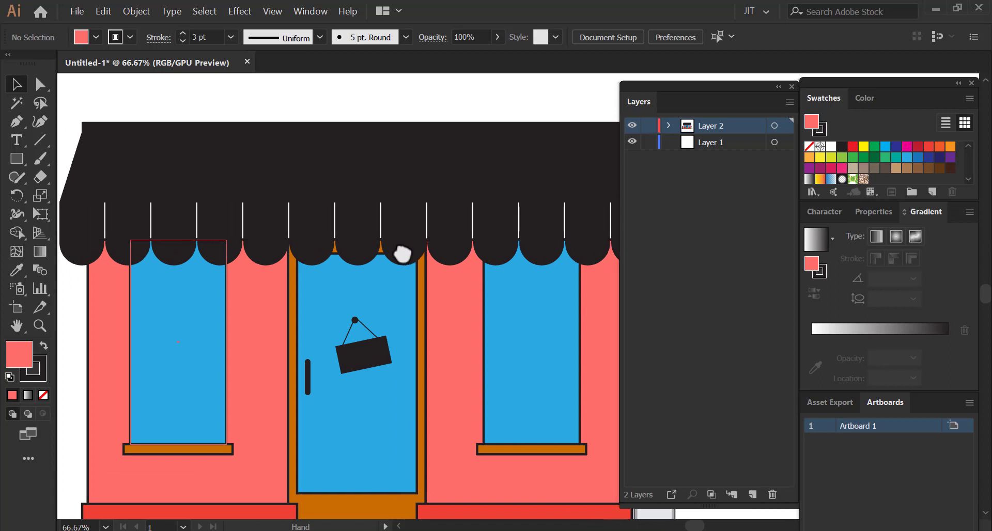
pyautogui.hscroll(1, 434, 277)
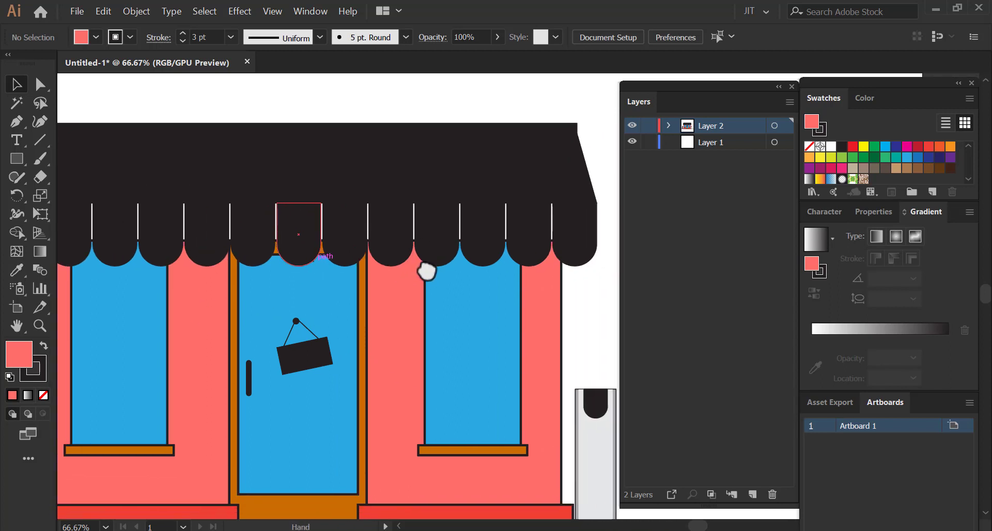
pyautogui.hscroll(-1, 428, 270)
pyautogui.moveTo(308, 332); pyautogui.dragTo(316, 299)
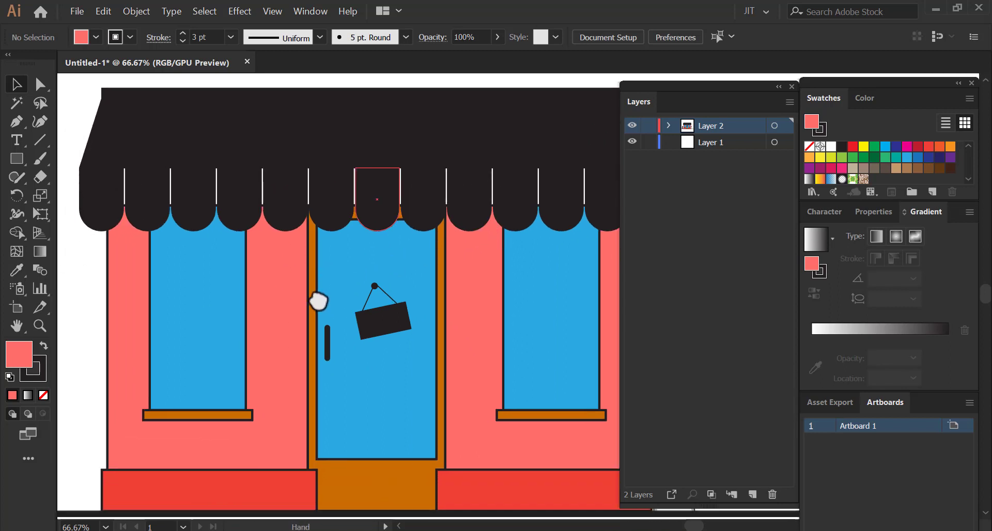
# Fill the second awning scallop orange, undoing an accidental window rotation.
pyautogui.click(158, 219)
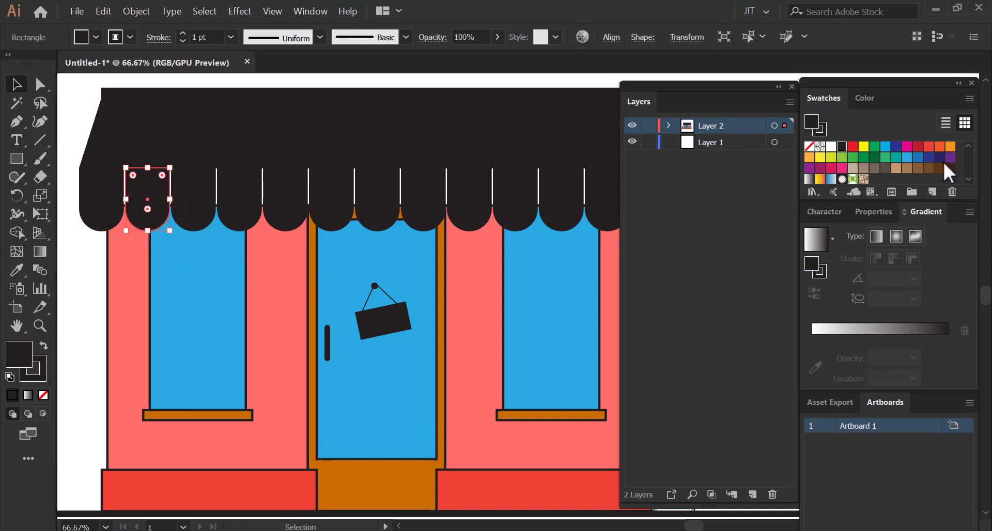
pyautogui.click(950, 147)
pyautogui.click(170, 243)
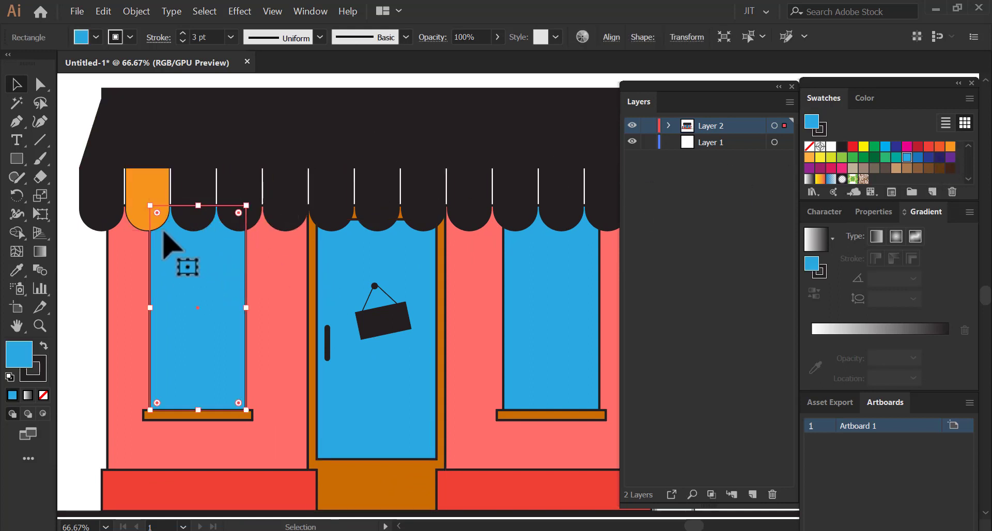
pyautogui.moveTo(151, 198); pyautogui.dragTo(169, 201)
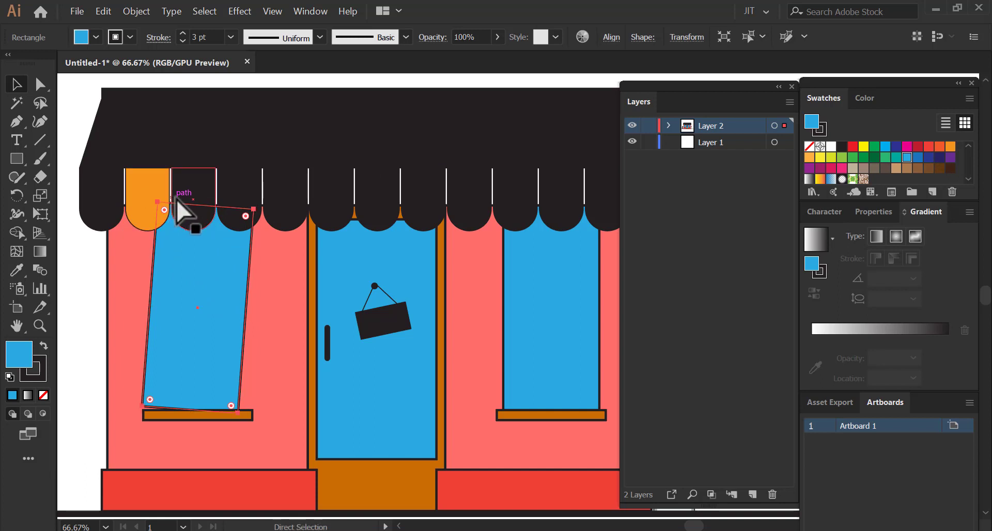
pyautogui.hotkey('ctrl', 'z')
pyautogui.hotkey('ctrl', 'shift', 'a')
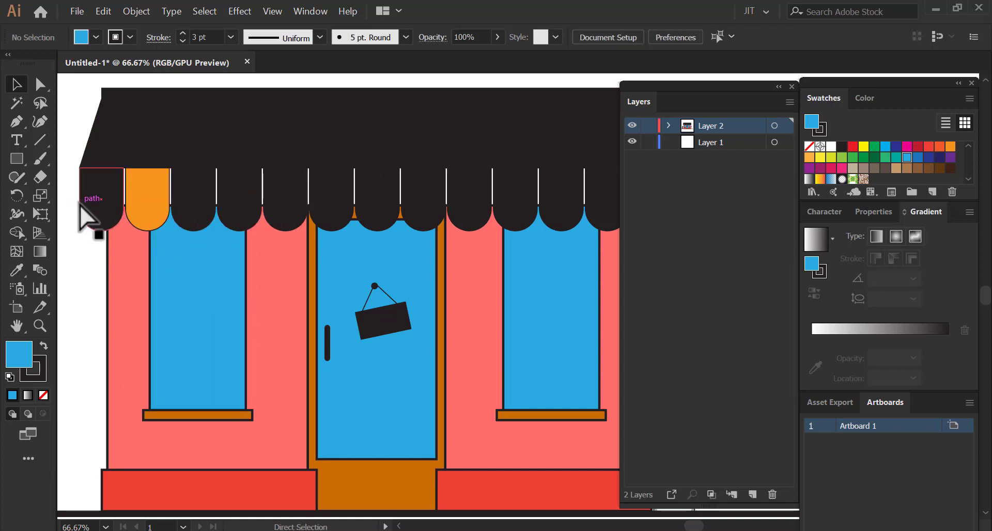
pyautogui.hotkey('ctrl', '-')
pyautogui.moveTo(295, 219); pyautogui.dragTo(317, 228)
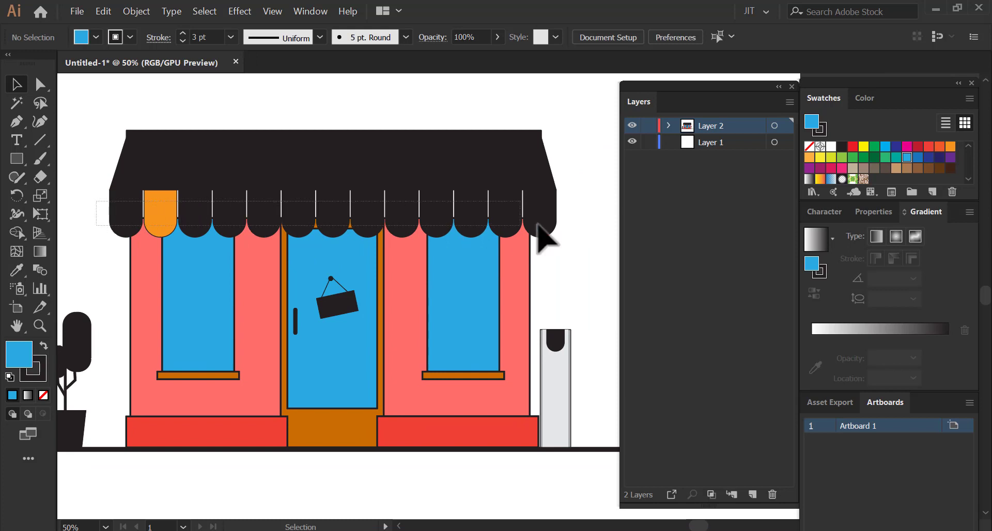
# Give the leftmost awning scallop a light grey fill with the Eyedropper.
pyautogui.moveTo(101, 202); pyautogui.dragTo(574, 219)
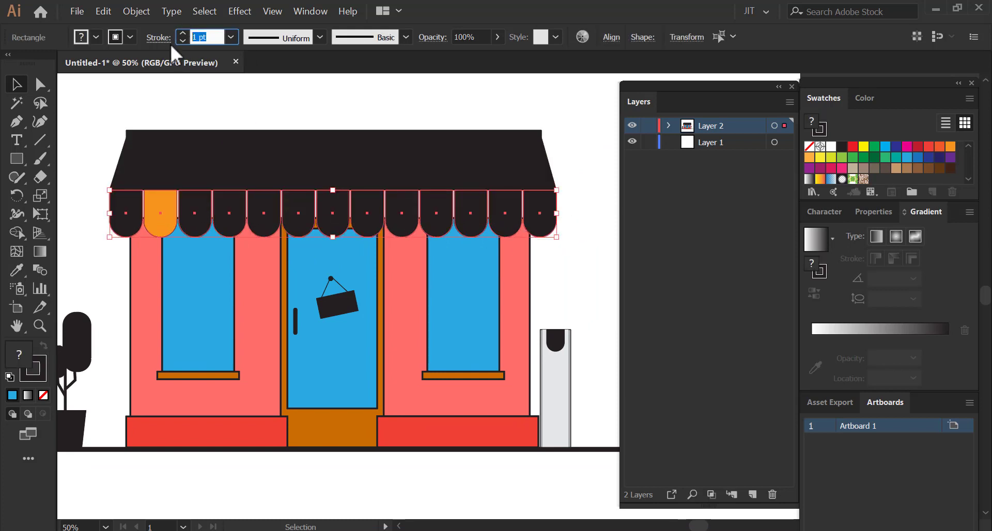
pyautogui.click(237, 127)
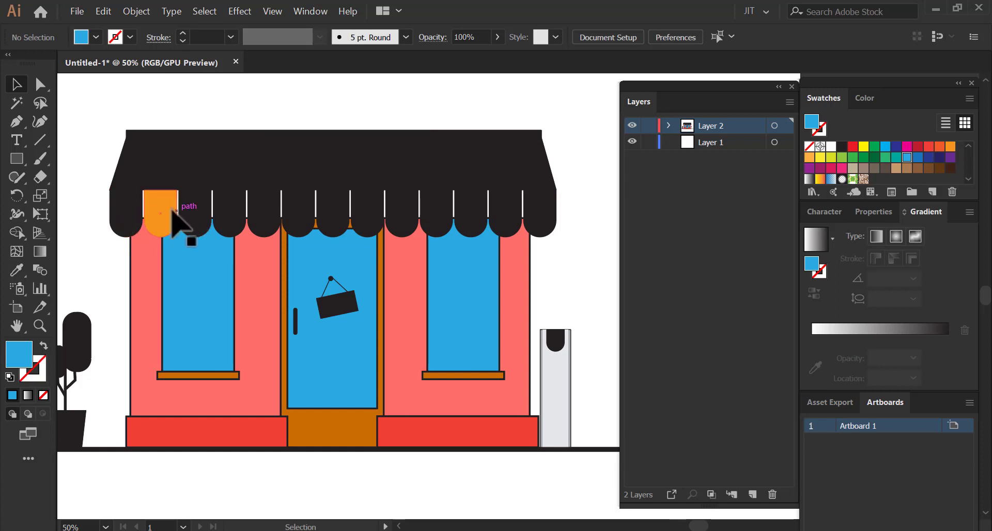
pyautogui.click(129, 215)
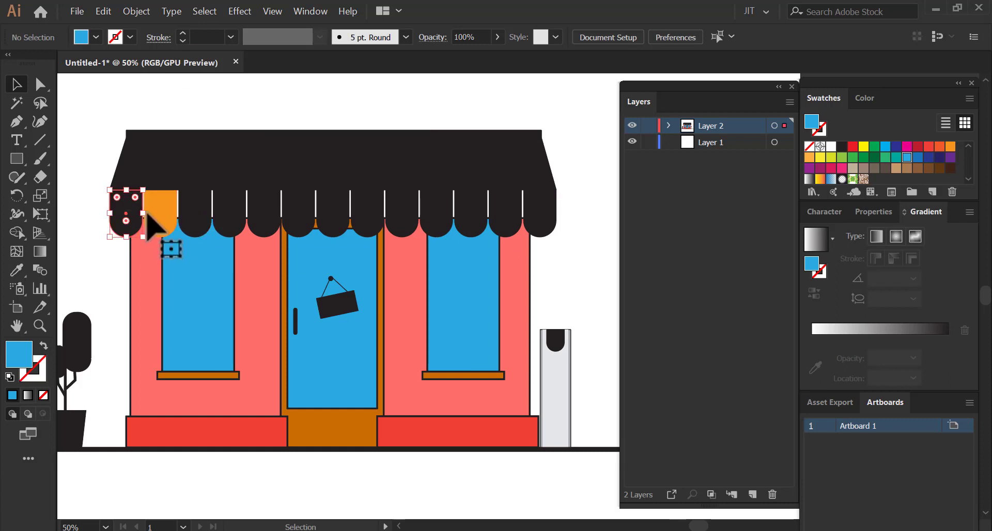
pyautogui.press('i')
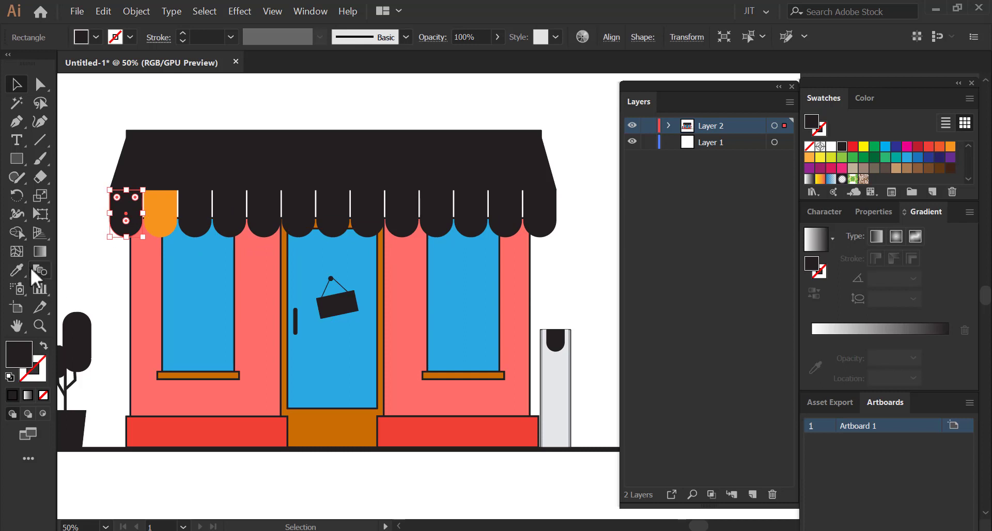
pyautogui.click(550, 364)
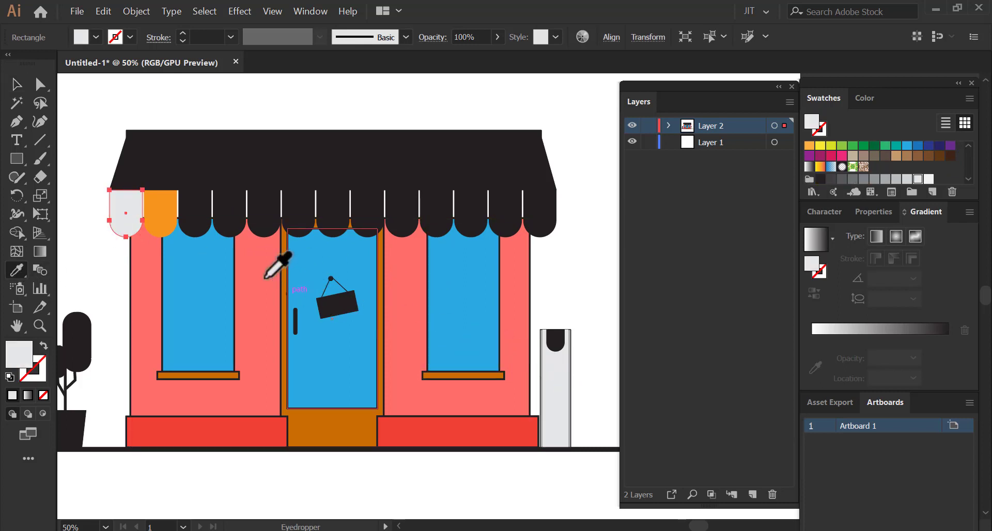
pyautogui.click(16, 84)
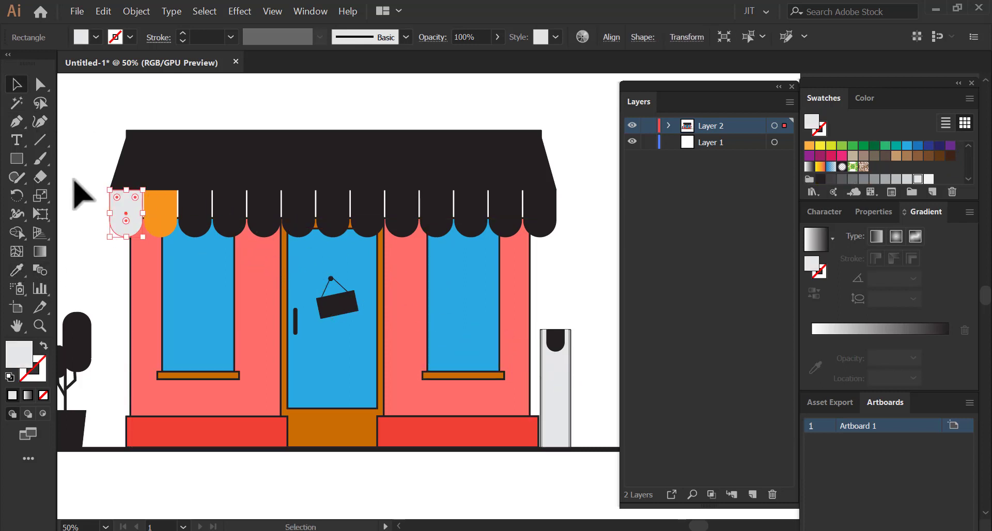
pyautogui.click(80, 194)
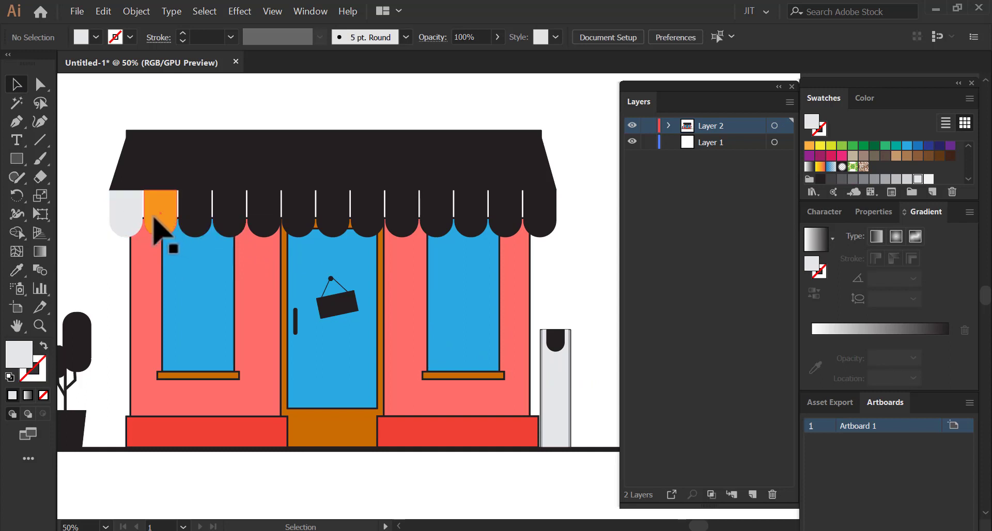
# Select the alternate dark scallops along the awning.
pyautogui.click(194, 214)
pyautogui.keyDown('shift'); pyautogui.click(230, 220); pyautogui.keyUp('shift')
pyautogui.keyDown('shift'); pyautogui.click(263, 219); pyautogui.keyUp('shift')
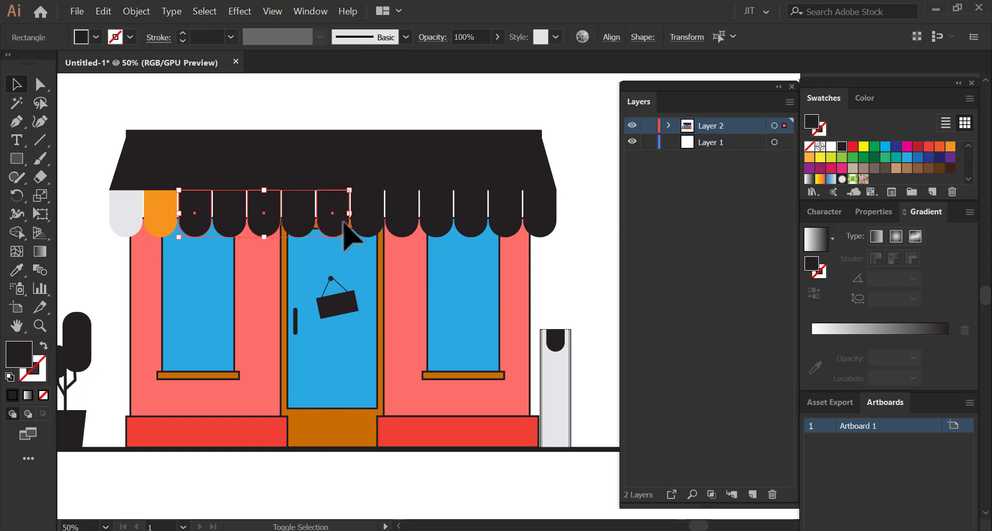
# Give the alternate dark scallops a light grey fill sampled with the Eyedropper.
pyautogui.keyDown('shift'); pyautogui.click(399, 228); pyautogui.keyUp('shift')
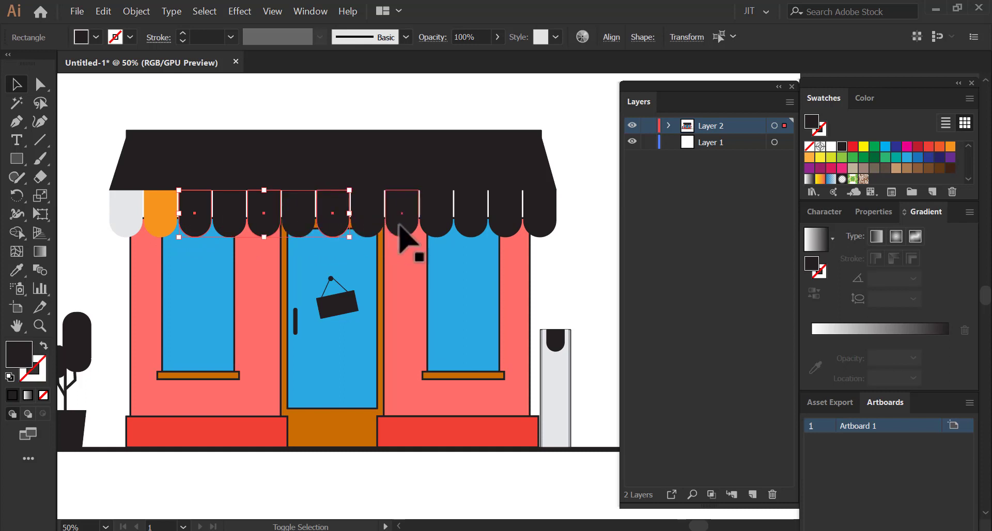
pyautogui.keyDown('shift'); pyautogui.click(473, 227); pyautogui.keyUp('shift')
pyautogui.keyDown('shift'); pyautogui.click(541, 230); pyautogui.keyUp('shift')
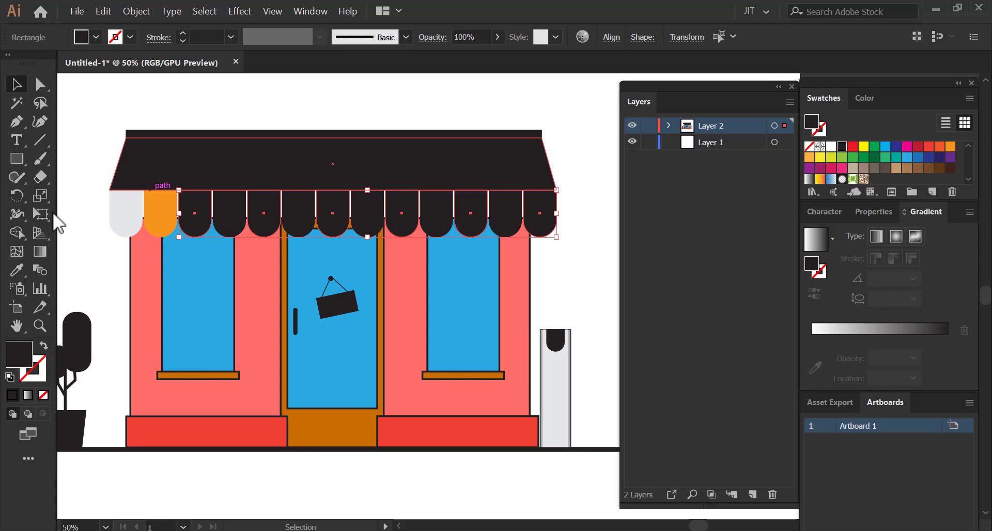
pyautogui.click(17, 271)
pyautogui.click(124, 217)
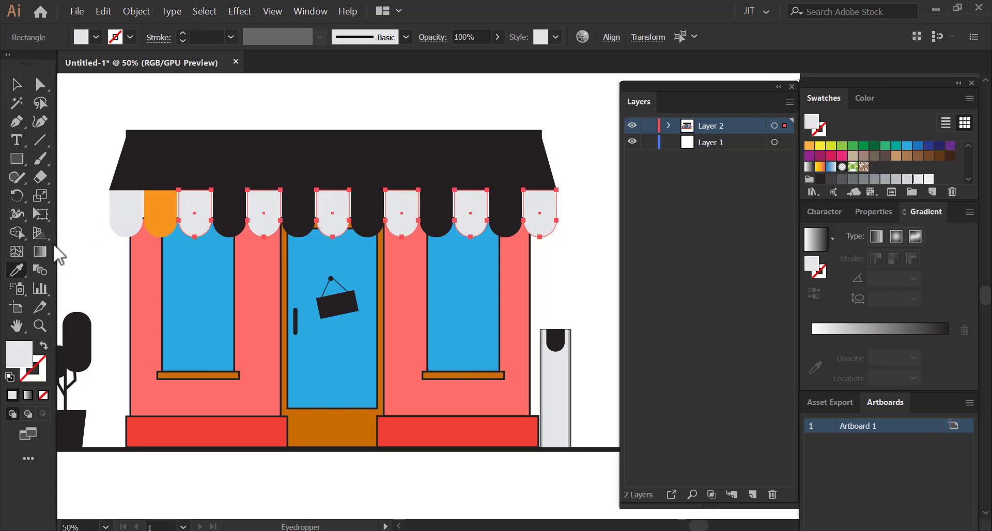
# Fill the five remaining dark scallops orange using the Eyedropper.
pyautogui.click(25, 86)
pyautogui.click(227, 233)
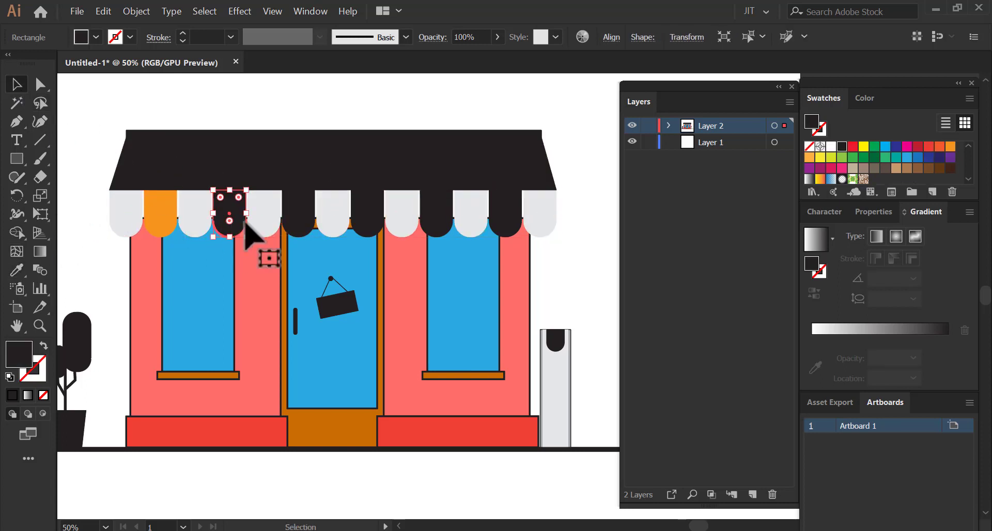
pyautogui.keyDown('shift'); pyautogui.click(300, 232); pyautogui.keyUp('shift')
pyautogui.keyDown('shift'); pyautogui.click(368, 231); pyautogui.keyUp('shift')
pyautogui.keyDown('shift'); pyautogui.click(437, 223); pyautogui.keyUp('shift')
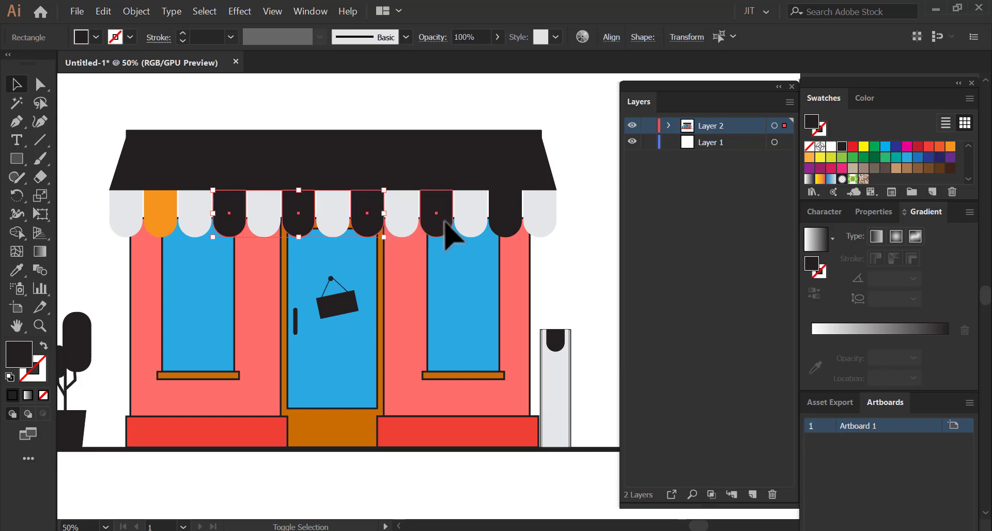
pyautogui.keyDown('shift'); pyautogui.click(504, 225); pyautogui.keyUp('shift')
pyautogui.click(21, 271)
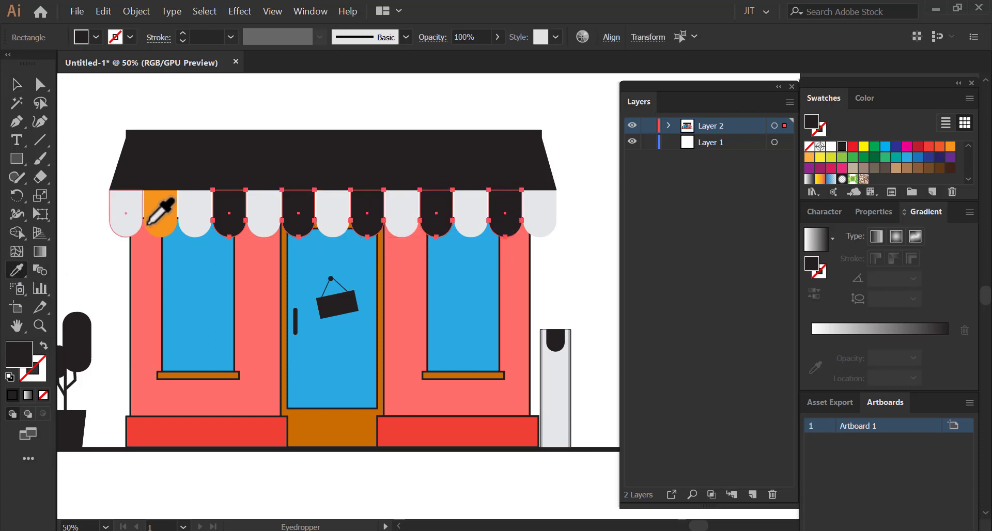
pyautogui.click(158, 224)
# Give all awning scallops a 3 pt dark outline, then deselect and reposition the view.
pyautogui.click(18, 85)
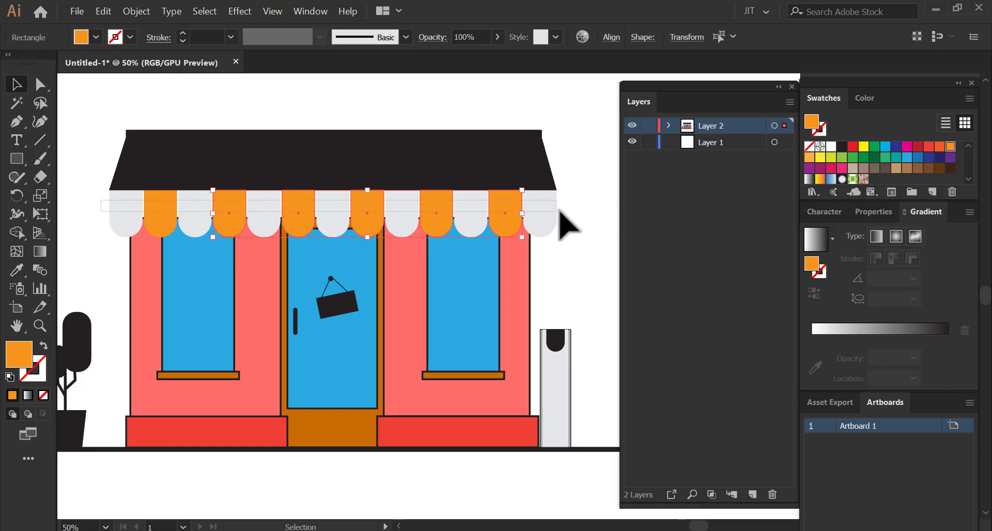
pyautogui.keyDown('shift'); pyautogui.click(470, 220); pyautogui.keyUp('shift')
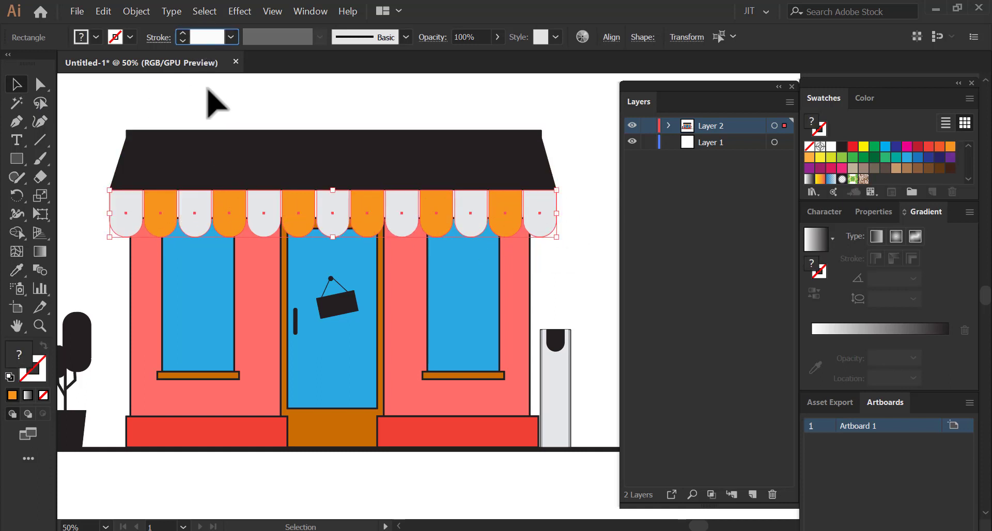
pyautogui.write('3')
pyautogui.press('Return')
pyautogui.click(99, 269)
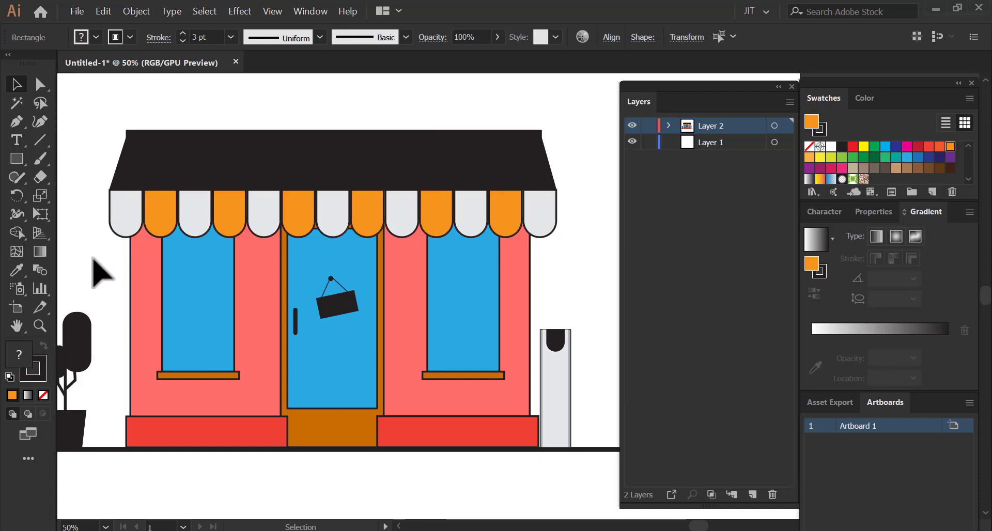
pyautogui.moveTo(288, 210)
pyautogui.mouseDown()
pyautogui.moveTo(316, 232)
pyautogui.moveTo(266, 236)
pyautogui.mouseUp()
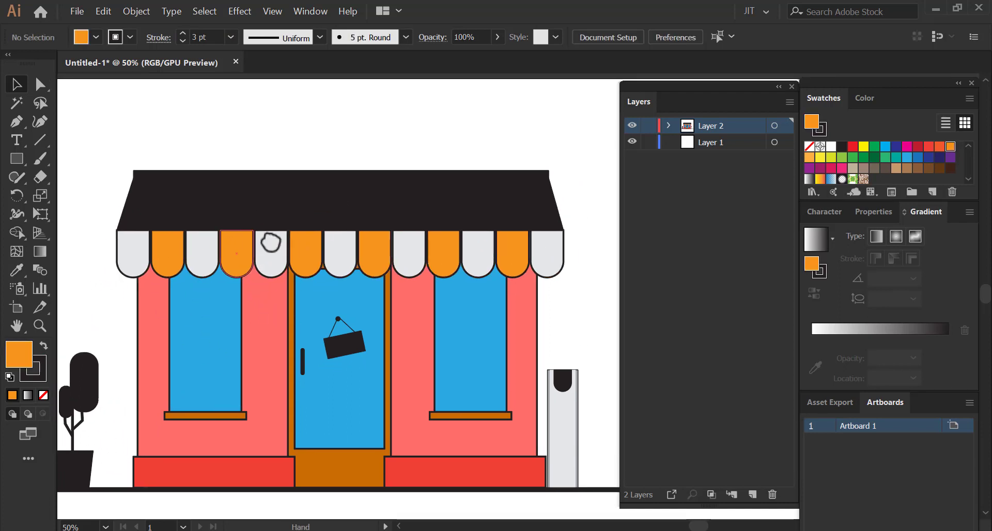
# Fill the thin roof-top trim bar red by sampling the red base with the Eyedropper.
pyautogui.moveTo(340, 198); pyautogui.dragTo(356, 227)
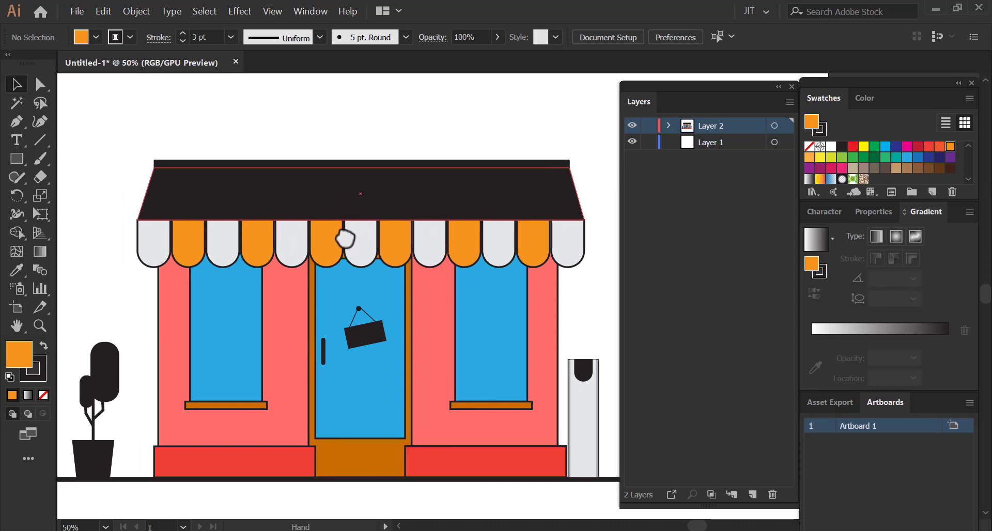
pyautogui.click(372, 162)
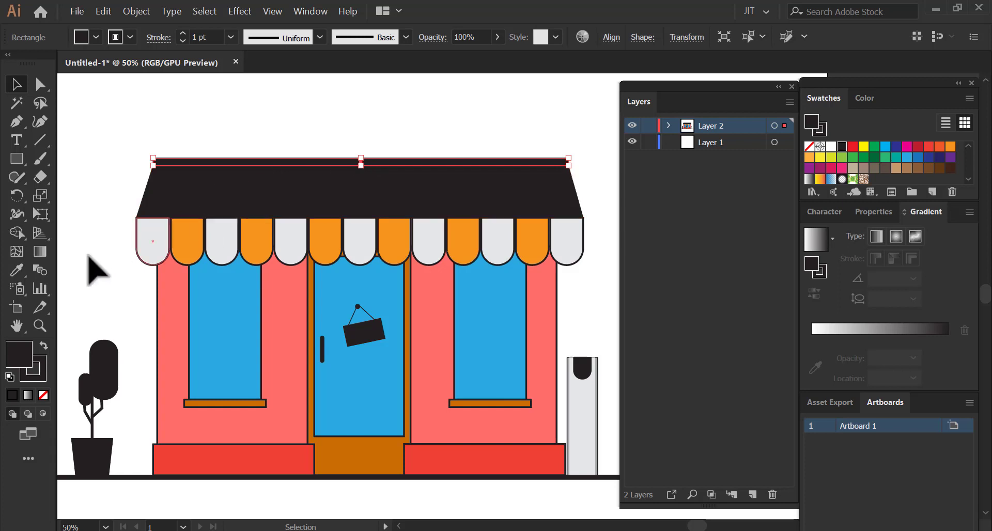
pyautogui.click(23, 272)
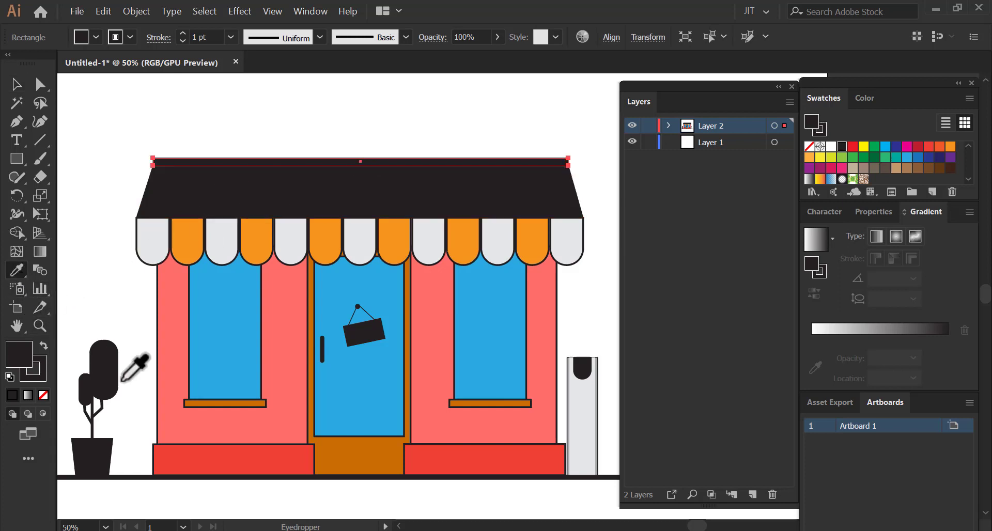
pyautogui.click(175, 459)
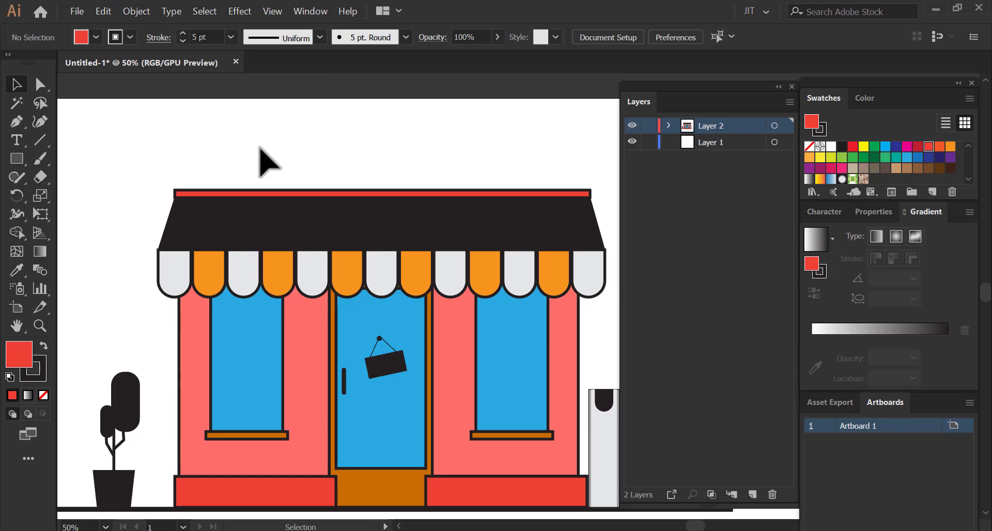
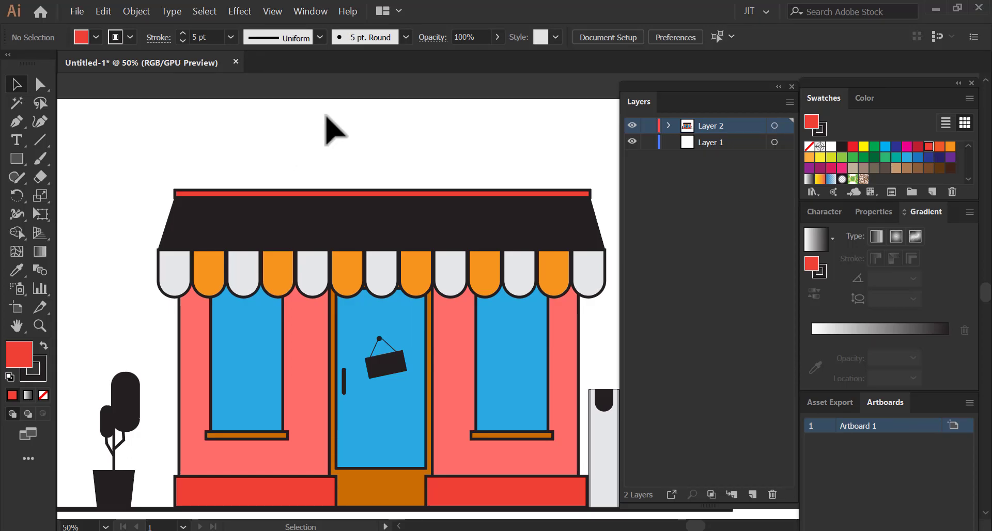
# Set the dark awning roof's stroke weight to 5 pt.
pyautogui.click(255, 217)
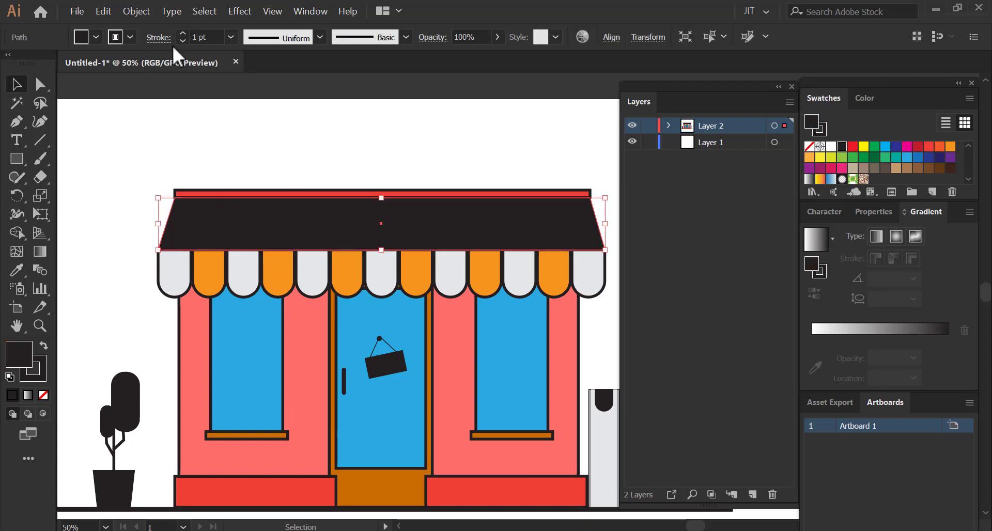
pyautogui.write('5')
pyautogui.press('Return')
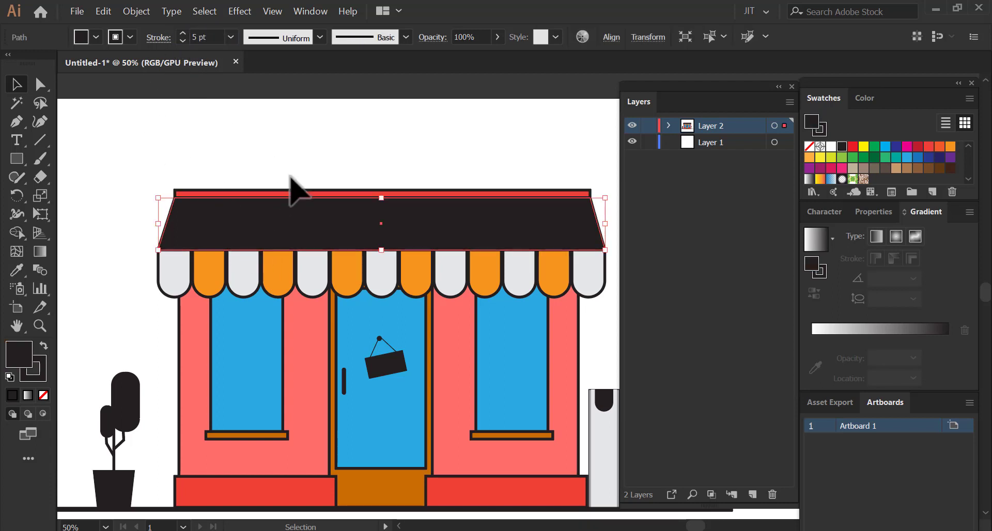
pyautogui.hotkey('ctrl', 'shift', 'a')
pyautogui.moveTo(288, 250)
pyautogui.mouseDown()
pyautogui.moveTo(237, 255)
pyautogui.moveTo(227, 285)
pyautogui.moveTo(150, 293)
pyautogui.moveTo(168, 324)
pyautogui.moveTo(137, 304)
pyautogui.moveTo(210, 288)
pyautogui.moveTo(222, 265)
pyautogui.mouseUp()
pyautogui.click(226, 268)
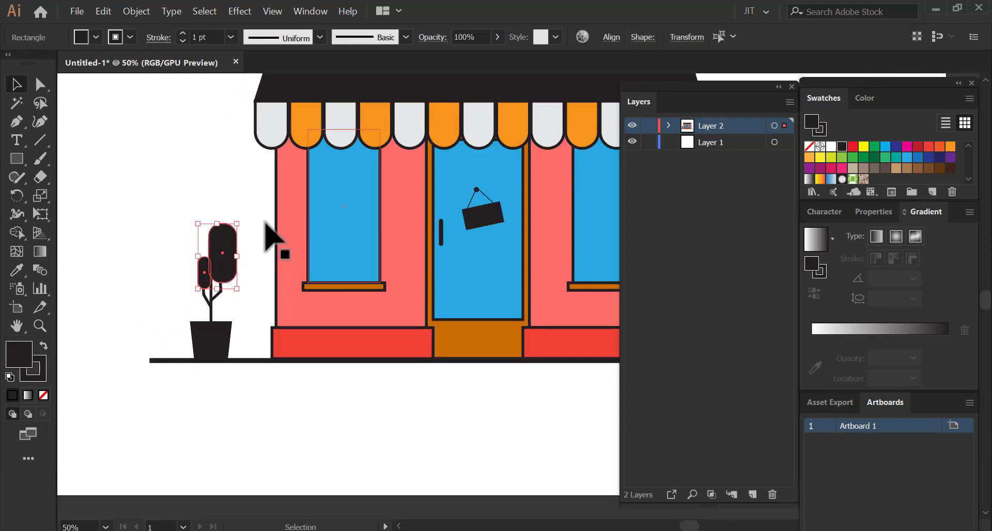
# Fill both plant leaves with the dark green swatch and give them a 5 pt stroke.
pyautogui.moveTo(151, 224)
pyautogui.mouseDown()
pyautogui.moveTo(237, 249)
pyautogui.moveTo(239, 261)
pyautogui.mouseUp()
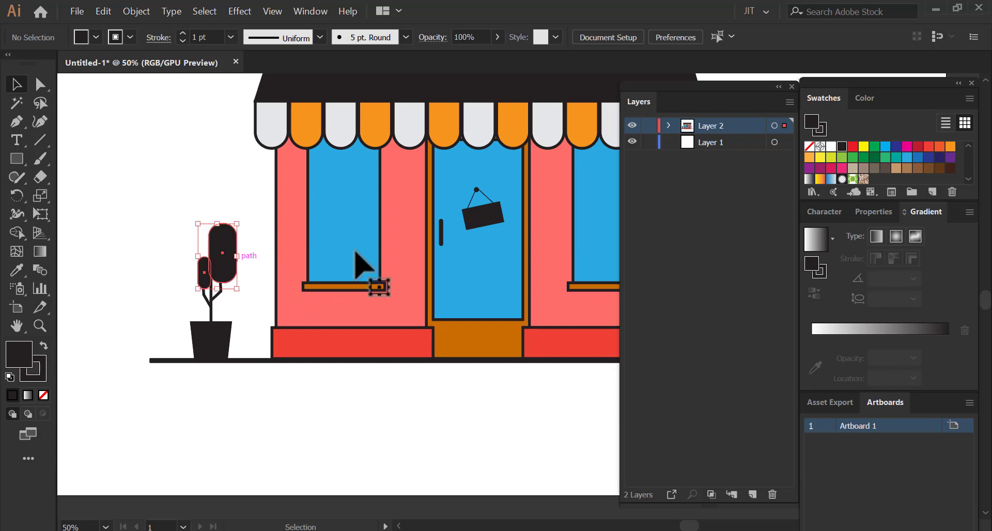
pyautogui.click(863, 157)
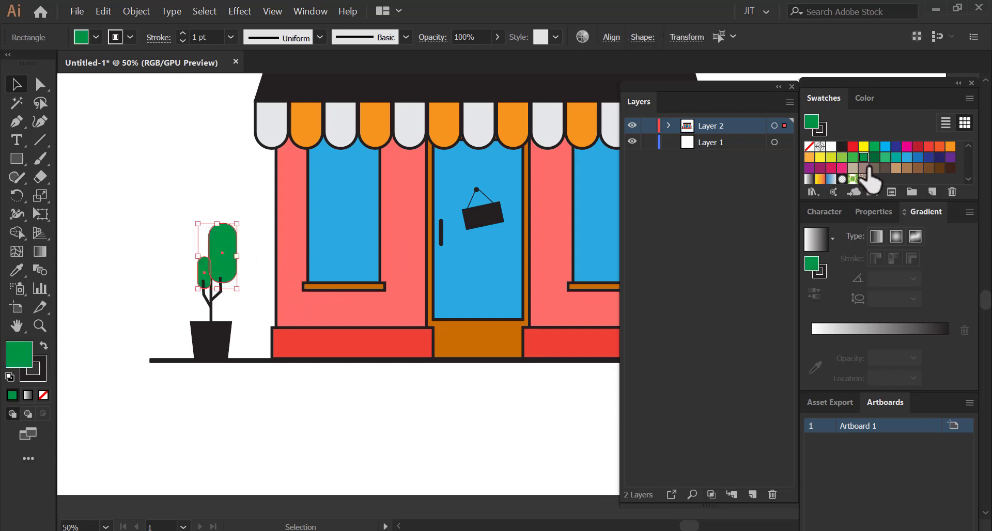
pyautogui.click(875, 158)
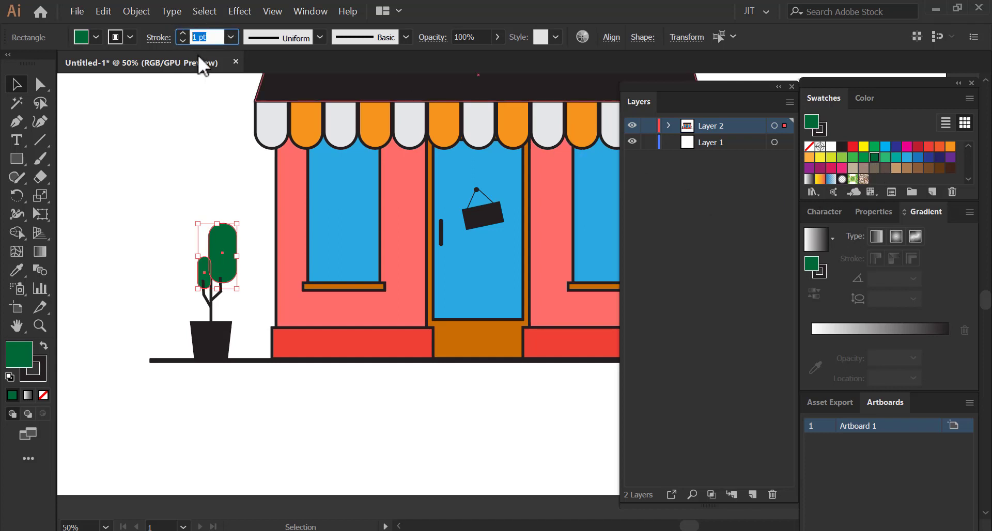
pyautogui.write('5')
pyautogui.click(204, 111)
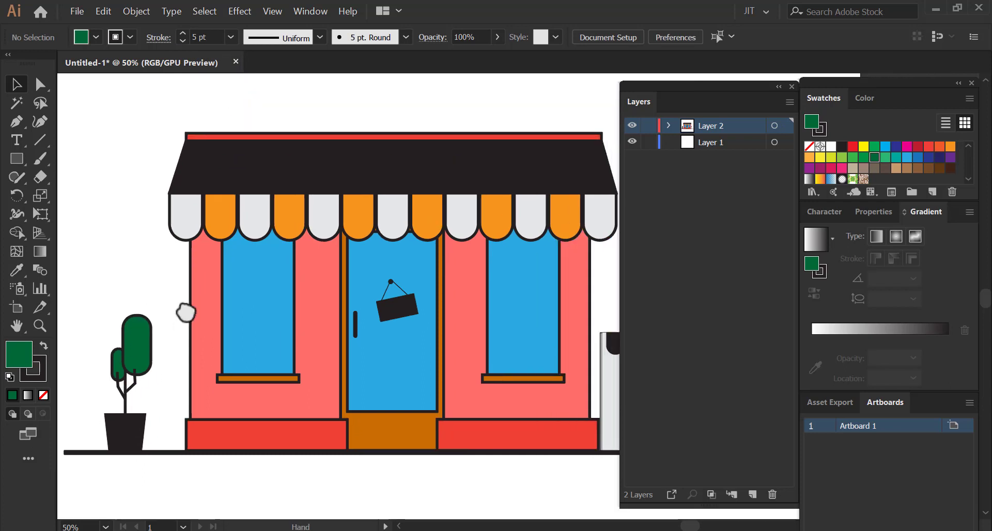
pyautogui.moveTo(259, 224)
pyautogui.mouseDown()
pyautogui.moveTo(261, 236)
pyautogui.moveTo(288, 241)
pyautogui.moveTo(281, 219)
pyautogui.mouseUp()
# Fill the plant pot with a darker brown swatch and a 5 pt outline.
pyautogui.click(219, 333)
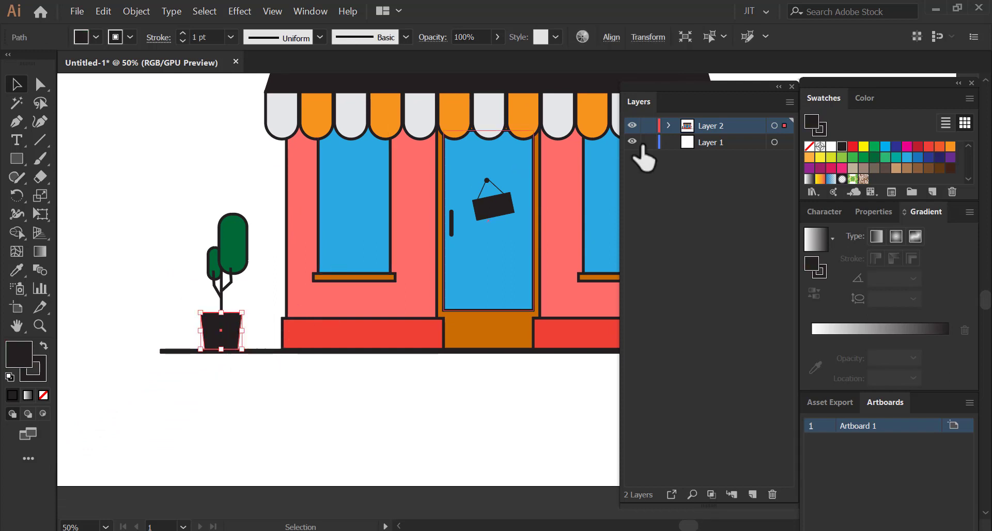
pyautogui.click(951, 168)
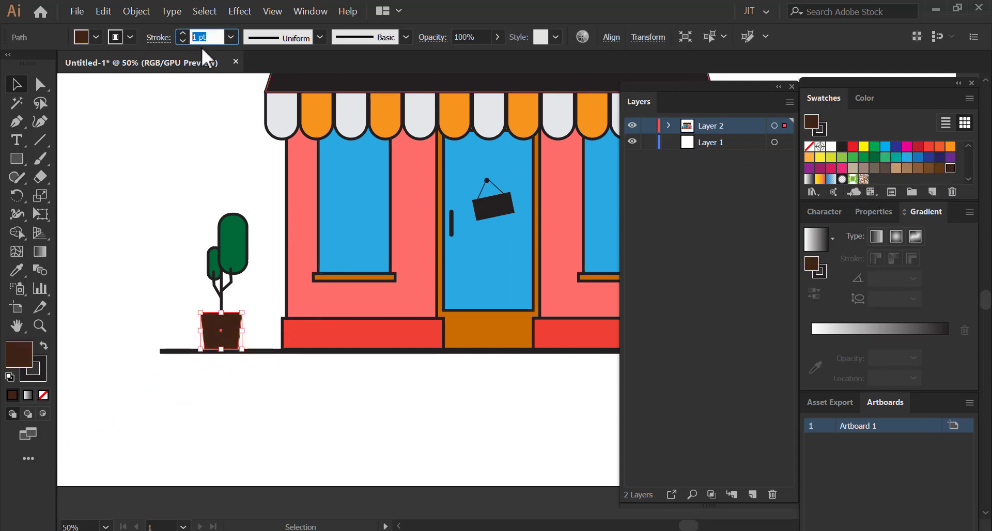
pyautogui.write('5')
pyautogui.press('Return')
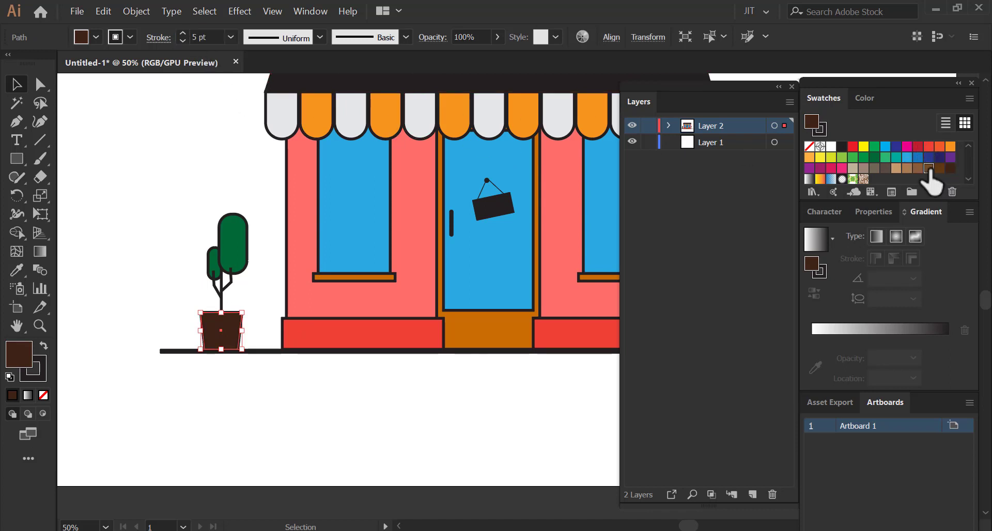
pyautogui.click(928, 168)
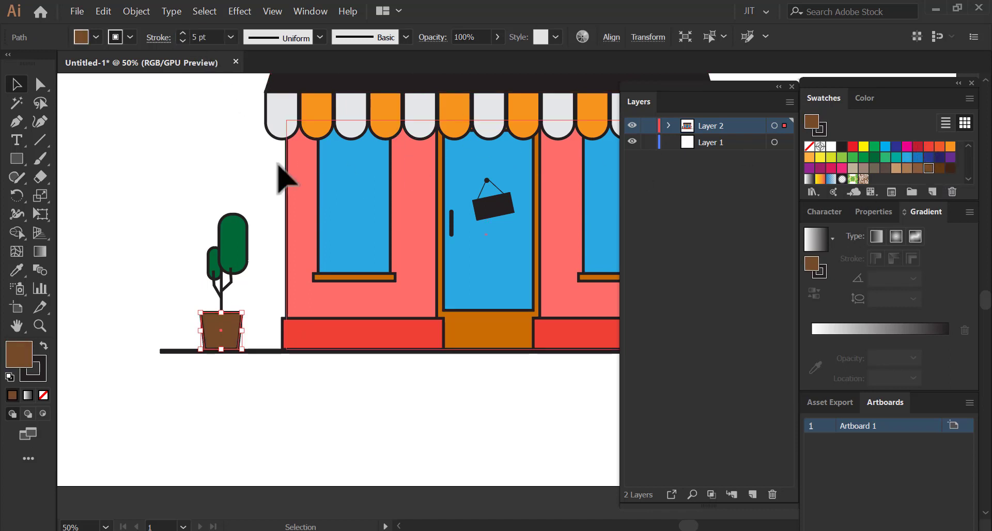
pyautogui.click(940, 168)
pyautogui.moveTo(335, 254)
pyautogui.mouseDown()
pyautogui.moveTo(327, 295)
pyautogui.moveTo(251, 332)
pyautogui.moveTo(314, 331)
pyautogui.moveTo(323, 313)
pyautogui.mouseUp()
pyautogui.moveTo(409, 239)
pyautogui.mouseDown()
pyautogui.moveTo(374, 263)
pyautogui.moveTo(403, 262)
pyautogui.moveTo(403, 252)
pyautogui.mouseUp()
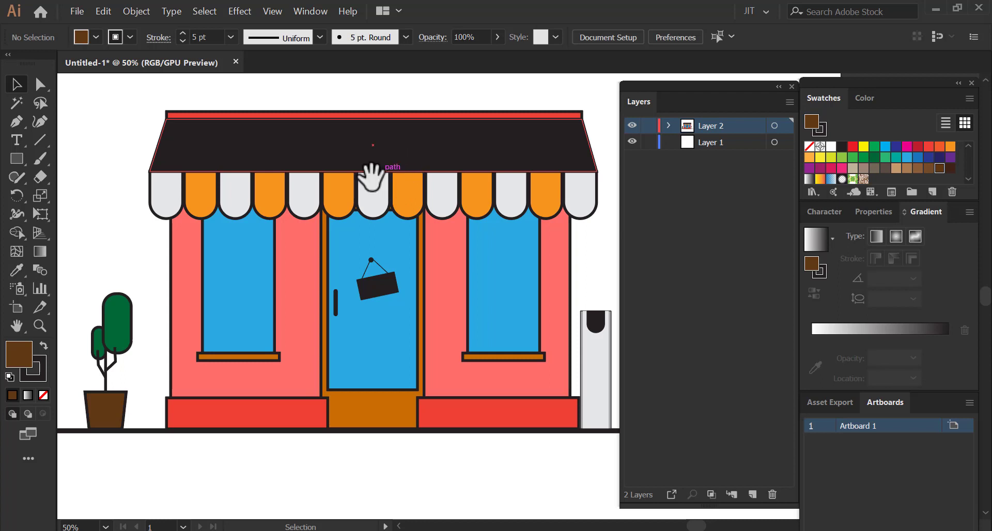
# Zoom in on the awning's left end and draw a tall rectangle over the roof.
pyautogui.moveTo(371, 176); pyautogui.dragTo(394, 211)
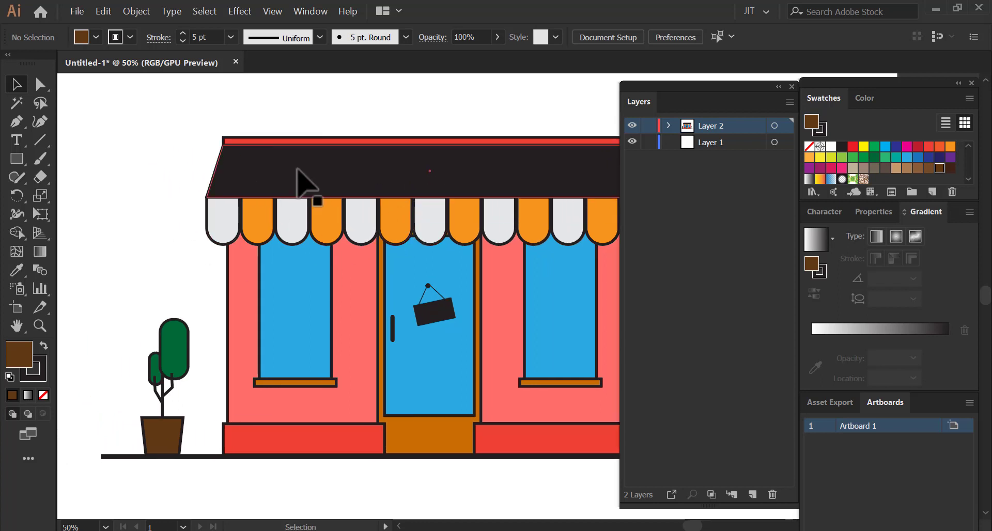
pyautogui.scroll(2, 302, 182)
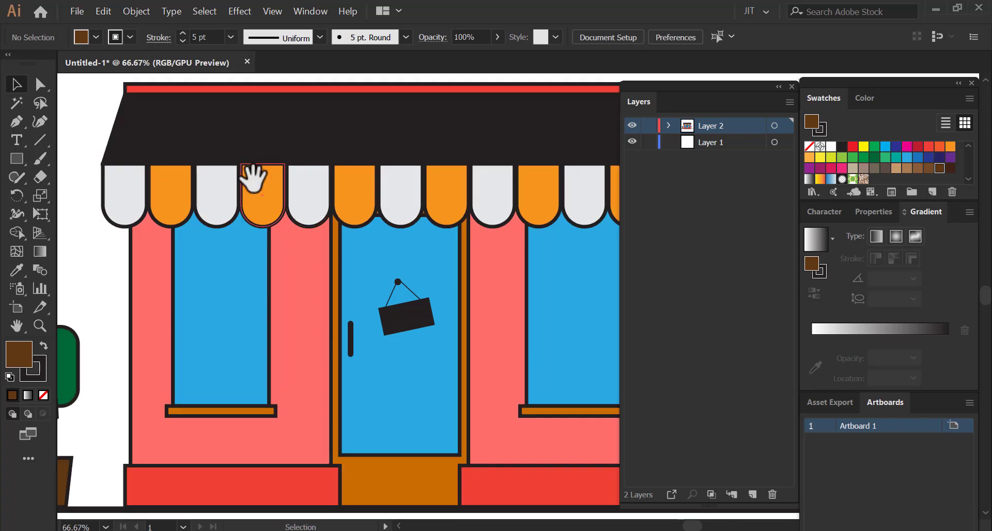
pyautogui.scroll(1, 335, 253)
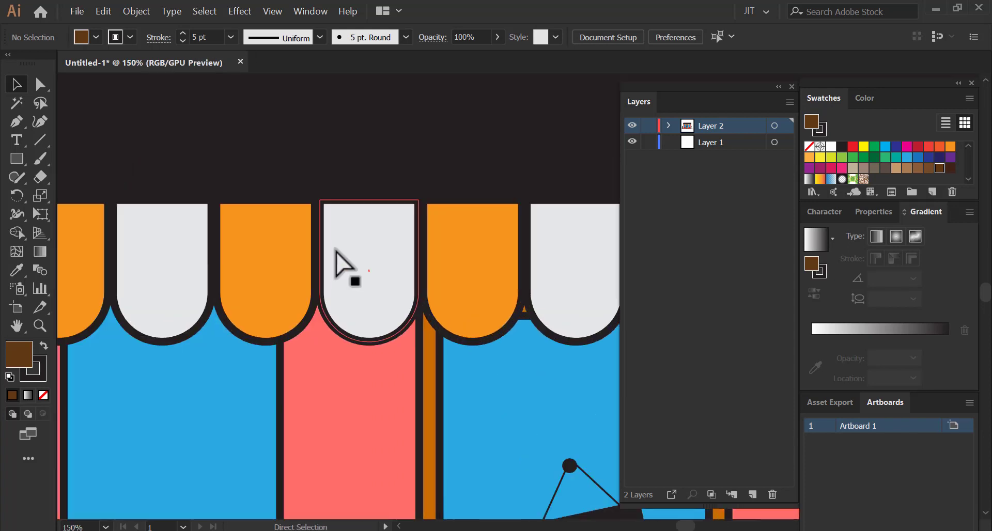
pyautogui.moveTo(316, 290); pyautogui.dragTo(420, 408)
pyautogui.moveTo(207, 398)
pyautogui.mouseDown()
pyautogui.moveTo(308, 394)
pyautogui.moveTo(290, 394)
pyautogui.mouseUp()
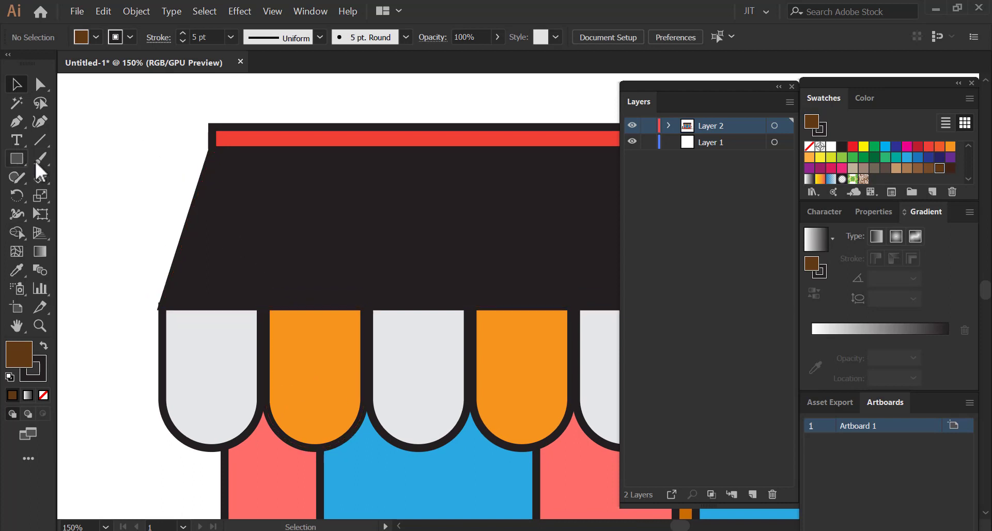
pyautogui.moveTo(223, 150); pyautogui.dragTo(290, 306)
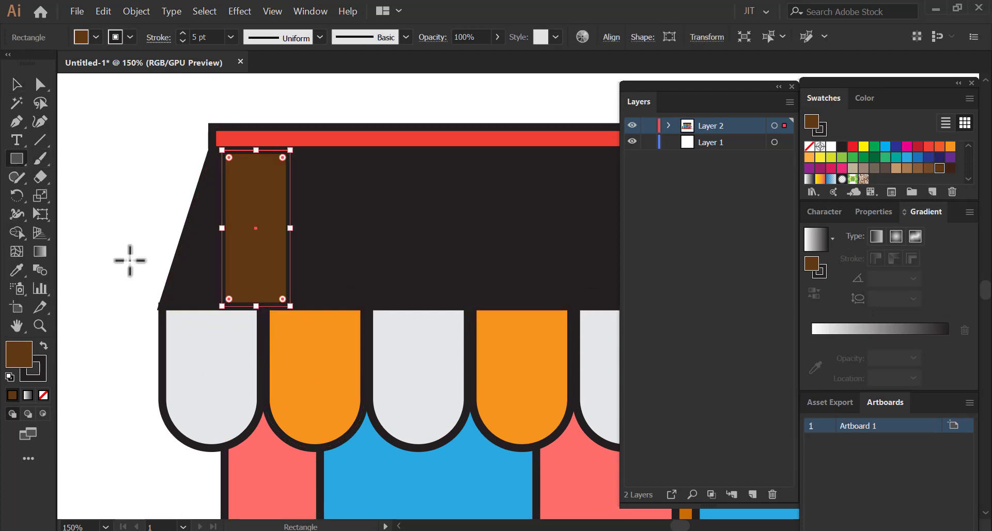
# Fill the awning roof tan and move the brown rectangle to the roof's left edge.
pyautogui.click(20, 87)
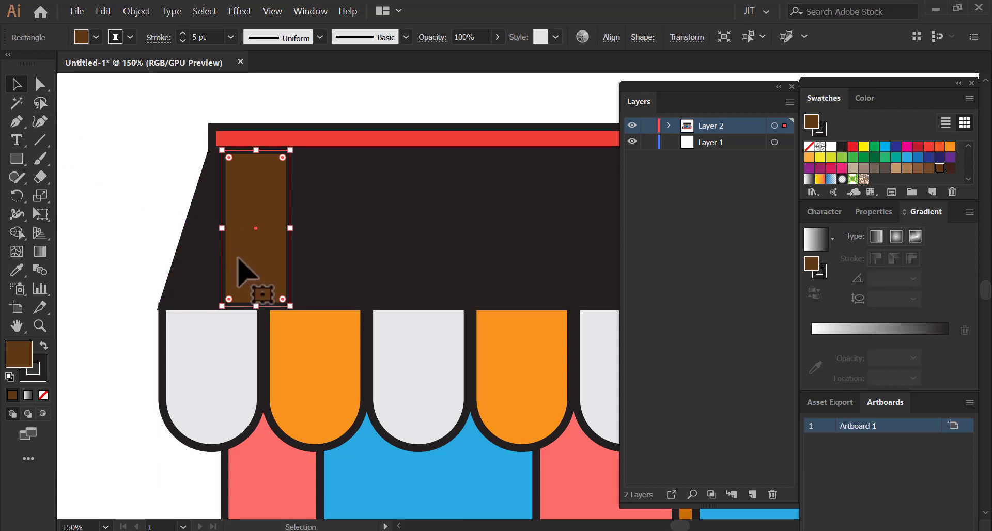
pyautogui.click(317, 264)
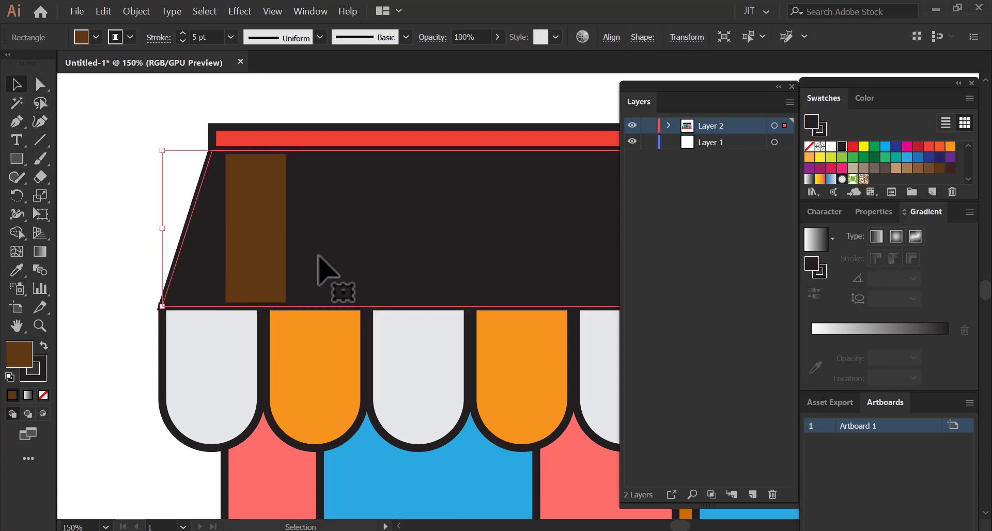
pyautogui.click(853, 168)
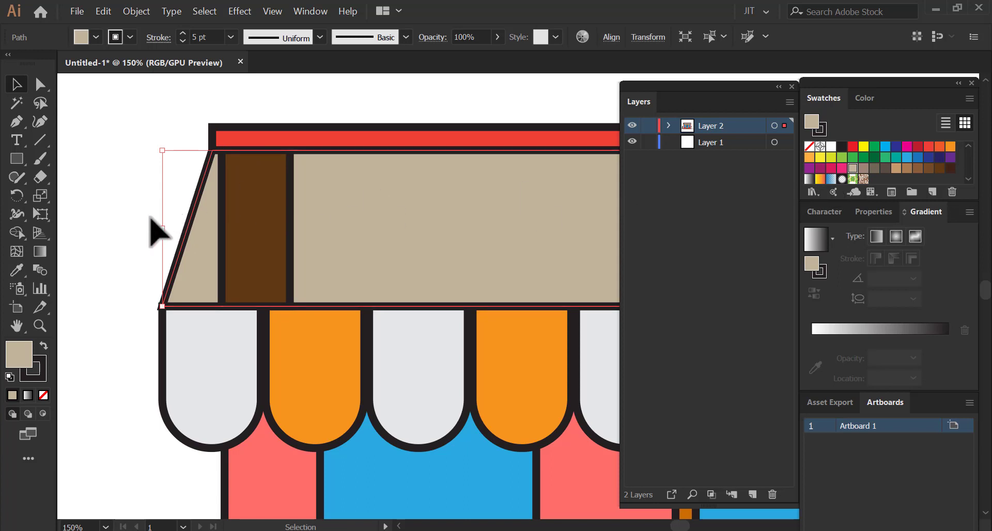
pyautogui.moveTo(274, 274)
pyautogui.mouseDown()
pyautogui.moveTo(216, 264)
pyautogui.moveTo(225, 225)
pyautogui.moveTo(261, 232)
pyautogui.mouseUp()
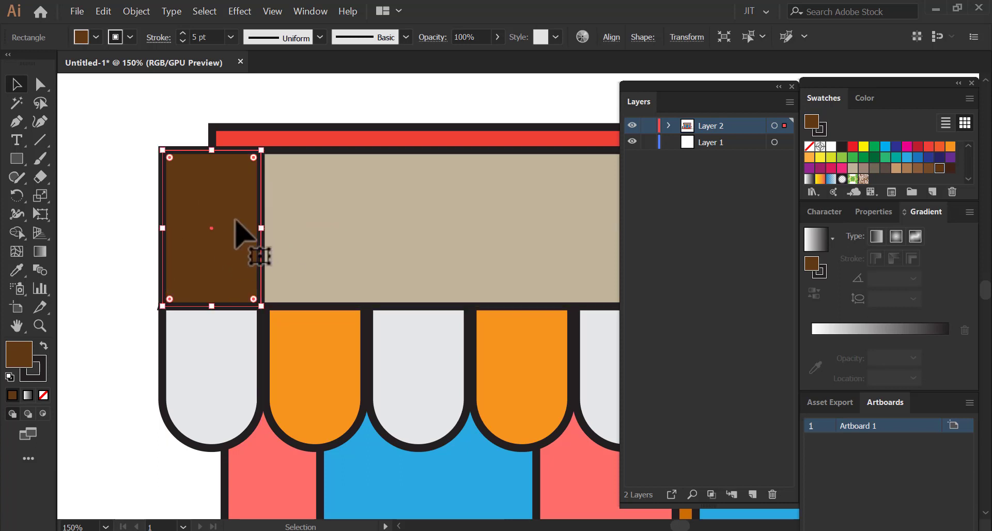
# Select the brown rectangle's two top anchors and shift them right into a slant.
pyautogui.click(42, 87)
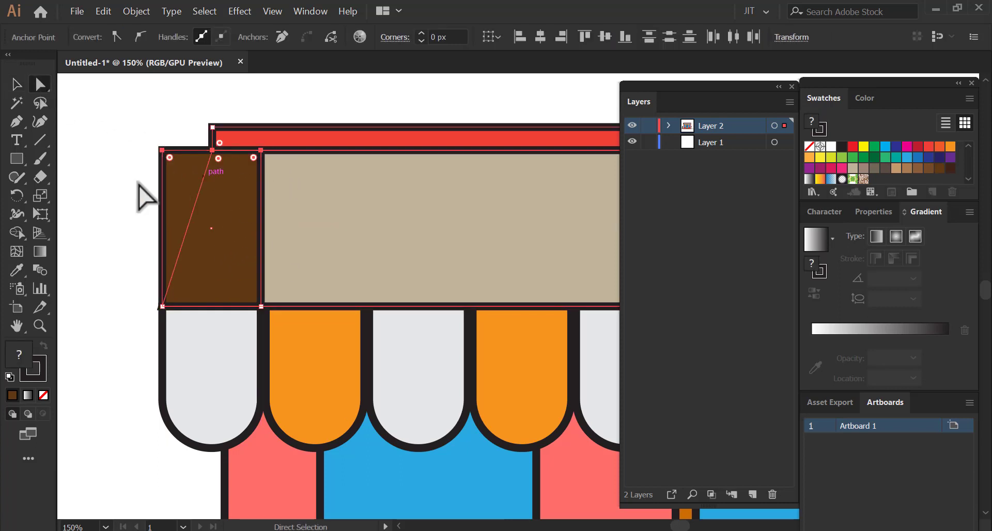
pyautogui.click(155, 166)
pyautogui.moveTo(163, 152); pyautogui.dragTo(164, 152)
pyautogui.click(164, 152)
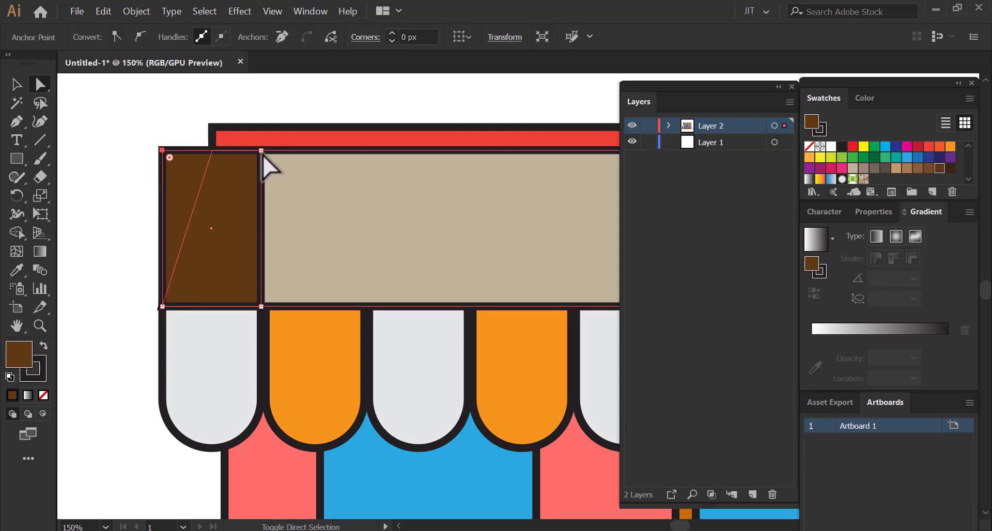
pyautogui.keyDown('shift'); pyautogui.click(261, 151); pyautogui.keyUp('shift')
pyautogui.moveTo(264, 164); pyautogui.dragTo(285, 178)
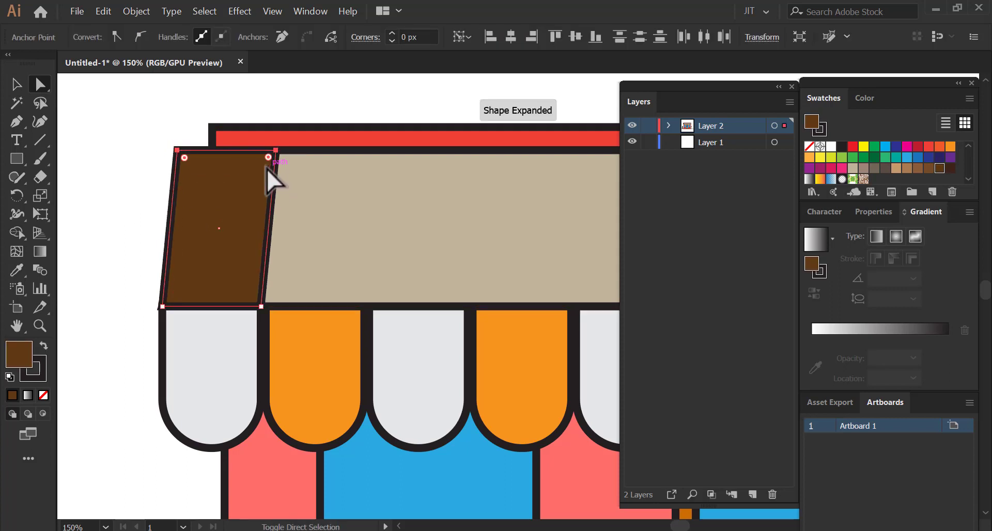
# Nudge the slanted top edge back left to match the roof's sloping edge.
pyautogui.press('Left')
pyautogui.press('Left')
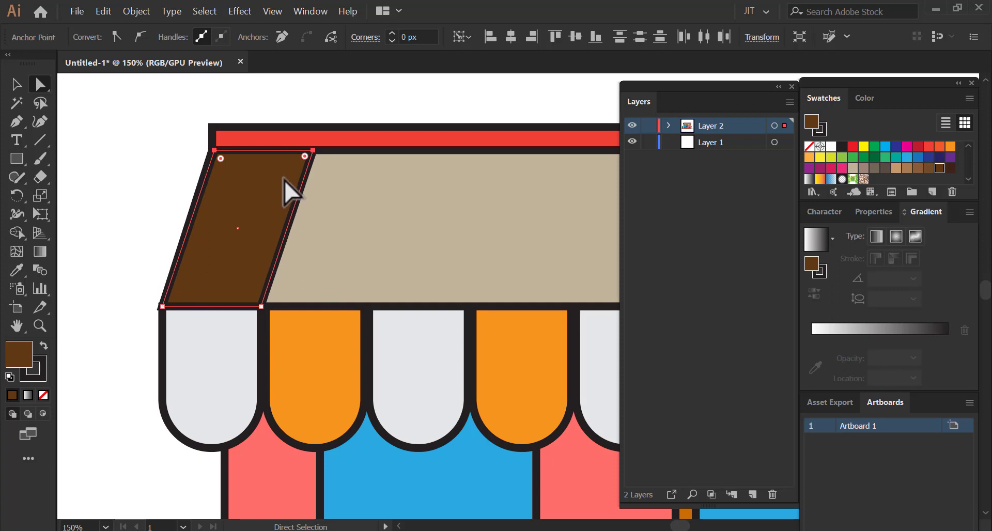
pyautogui.press('Left')
pyautogui.press('Left')
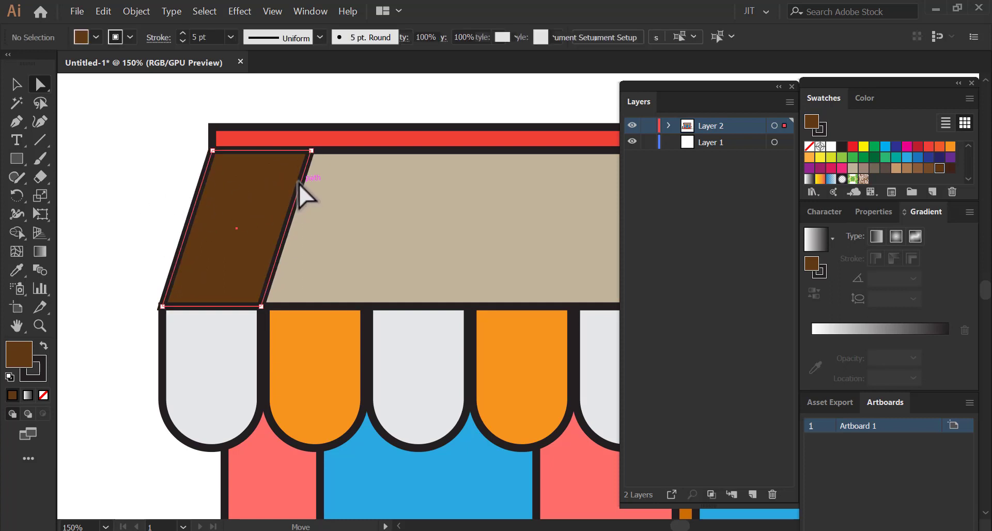
pyautogui.moveTo(310, 151); pyautogui.dragTo(317, 164)
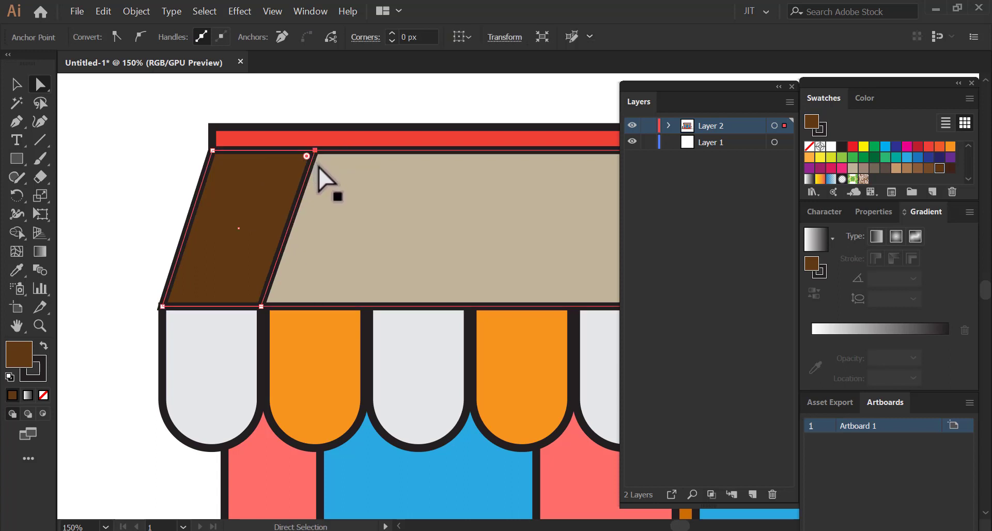
pyautogui.hotkey('ctrl', 'z')
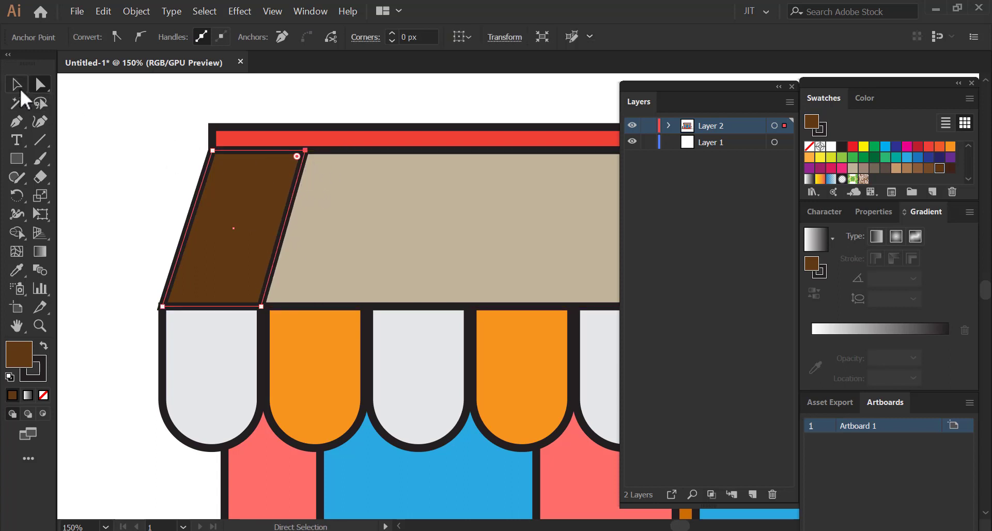
pyautogui.click(20, 88)
pyautogui.moveTo(248, 222); pyautogui.dragTo(317, 230)
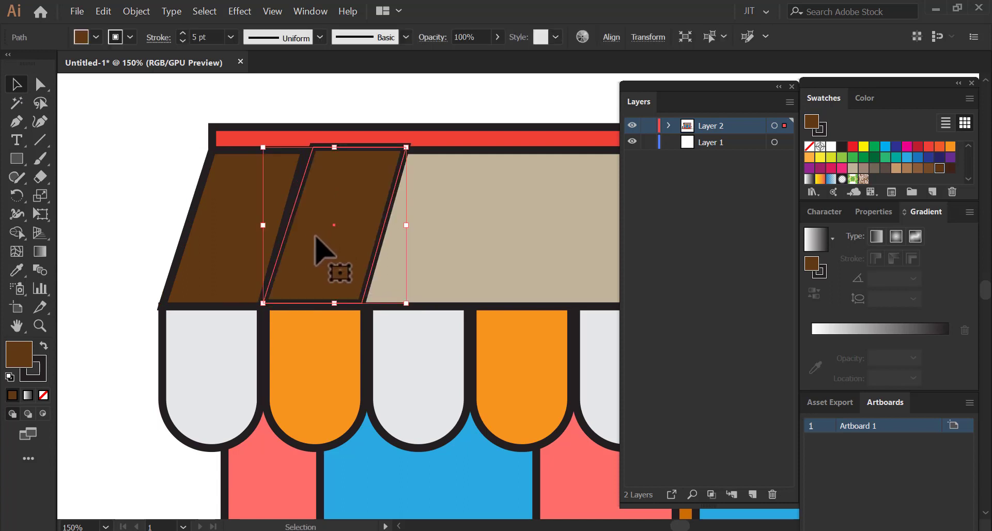
# Duplicate the brown parallelogram beside the first, then zoom out to the whole storefront.
pyautogui.moveTo(443, 251); pyautogui.dragTo(347, 231)
pyautogui.hotkey('ctrl', '-')
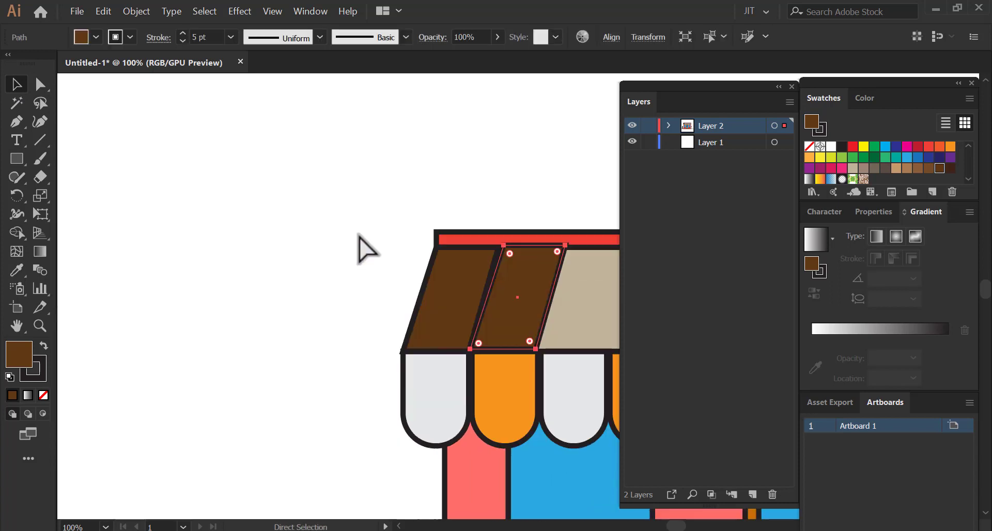
pyautogui.moveTo(501, 257)
pyautogui.mouseDown()
pyautogui.moveTo(350, 252)
pyautogui.moveTo(369, 253)
pyautogui.mouseUp()
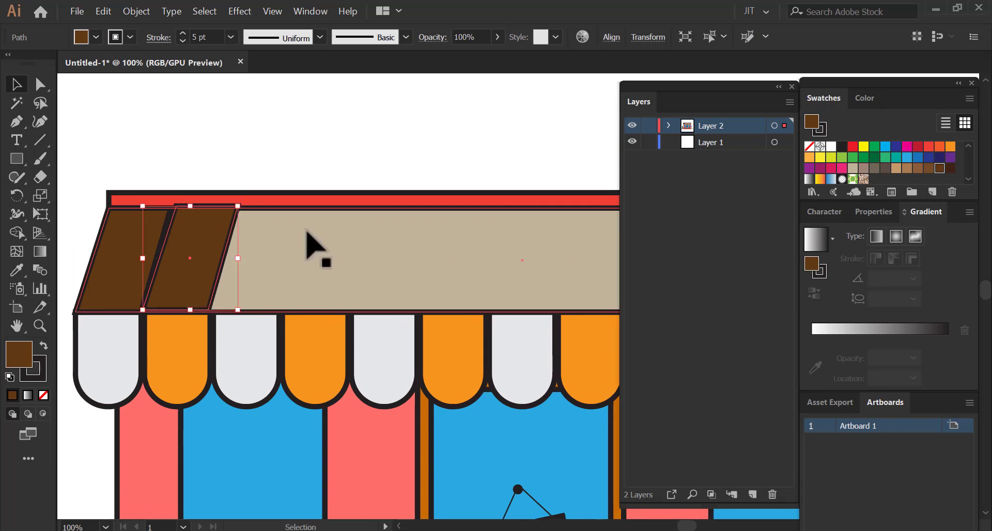
pyautogui.click(176, 216)
pyautogui.hotkey('ctrl', '-')
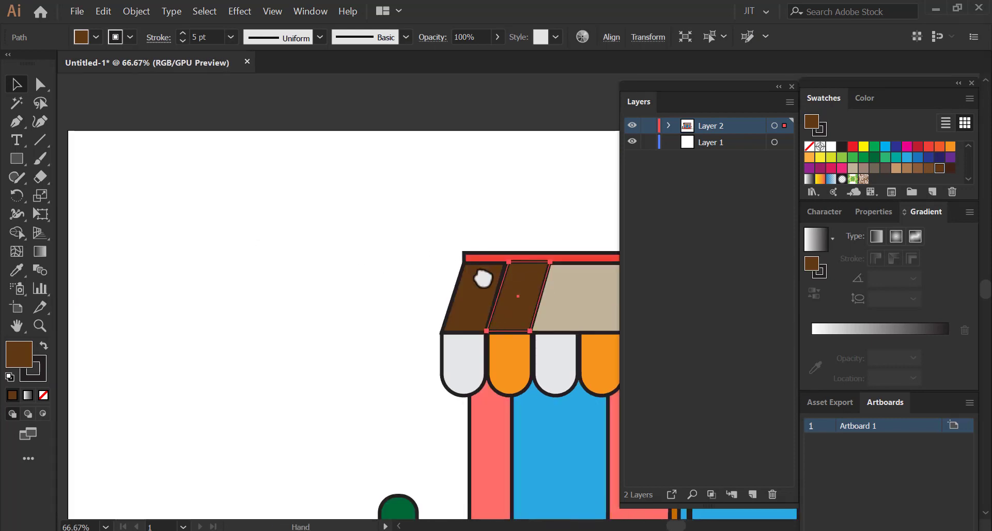
pyautogui.moveTo(481, 277); pyautogui.dragTo(215, 221)
pyautogui.moveTo(333, 248)
pyautogui.mouseDown()
pyautogui.moveTo(269, 211)
pyautogui.moveTo(195, 211)
pyautogui.moveTo(378, 264)
pyautogui.moveTo(367, 240)
pyautogui.mouseUp()
pyautogui.hotkey('ctrl', '-')
pyautogui.moveTo(479, 271)
pyautogui.mouseDown()
pyautogui.moveTo(271, 222)
pyautogui.moveTo(298, 234)
pyautogui.mouseUp()
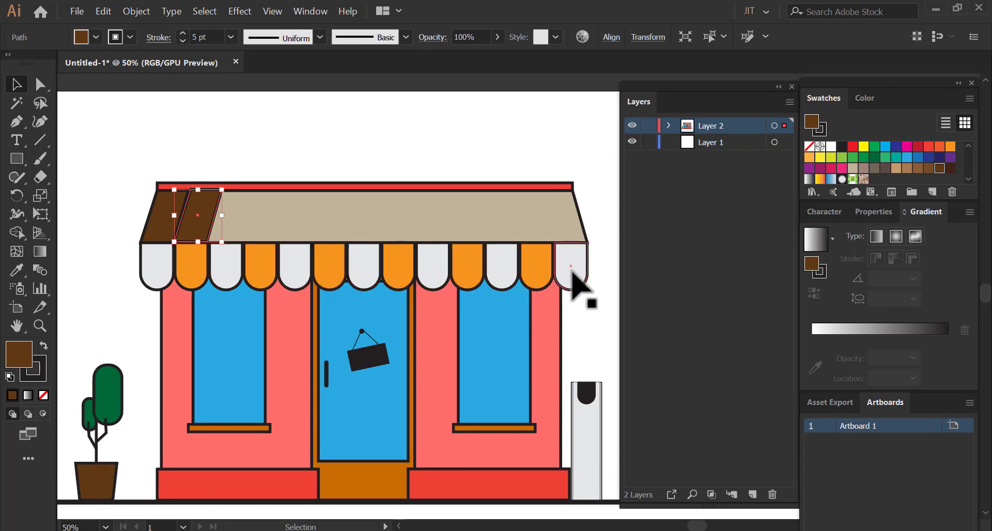
# Draw a light grey rectangle over the awning's tan band using the scallop's fill.
pyautogui.click(365, 274)
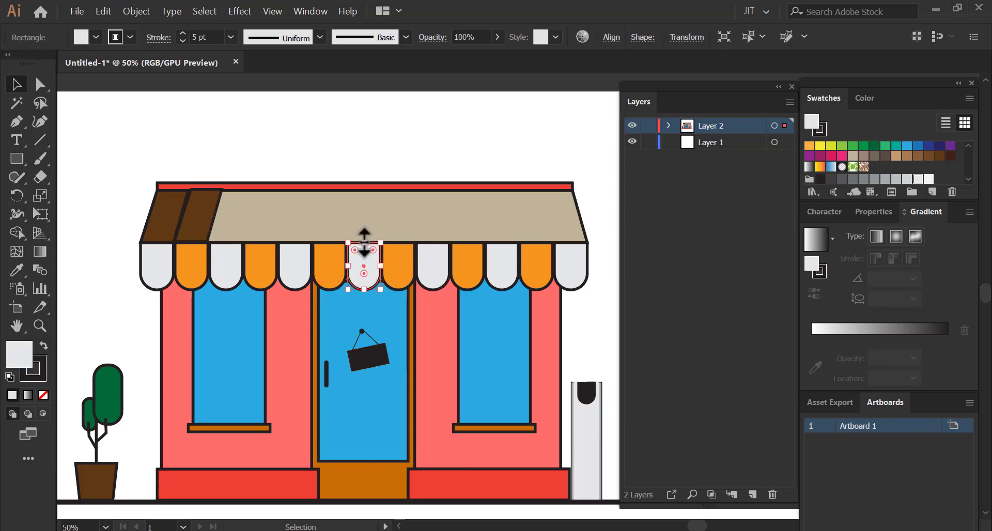
pyautogui.hotkey('ctrl', '+')
pyautogui.hotkey('ctrl', '+')
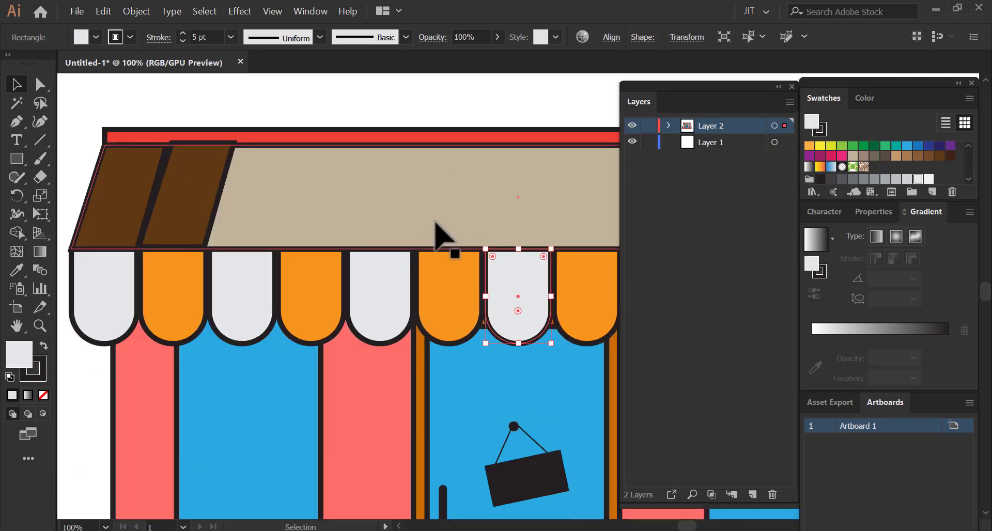
pyautogui.moveTo(465, 272); pyautogui.dragTo(387, 266)
pyautogui.click(16, 159)
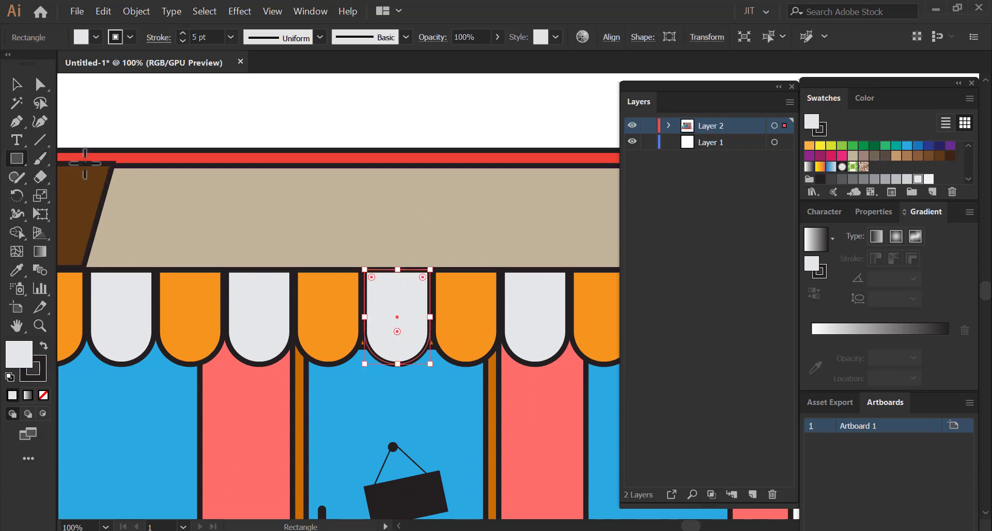
pyautogui.moveTo(361, 167); pyautogui.dragTo(430, 269)
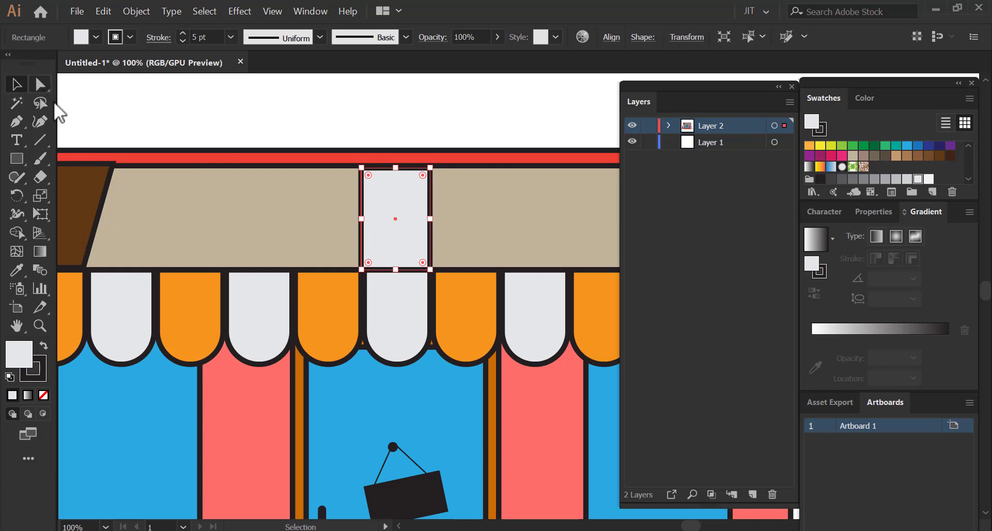
pyautogui.moveTo(412, 227); pyautogui.dragTo(367, 215)
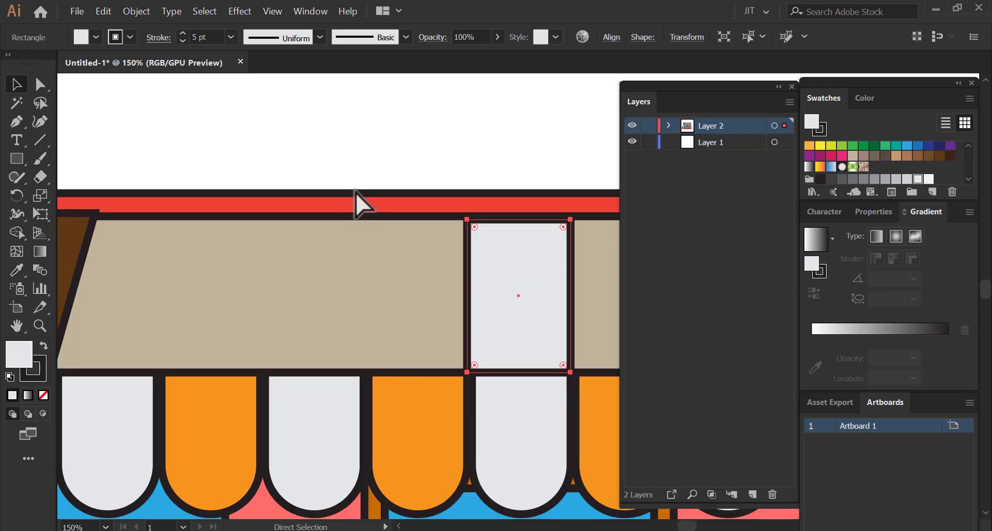
pyautogui.moveTo(489, 254); pyautogui.dragTo(417, 215)
pyautogui.hotkey('ctrl', '+')
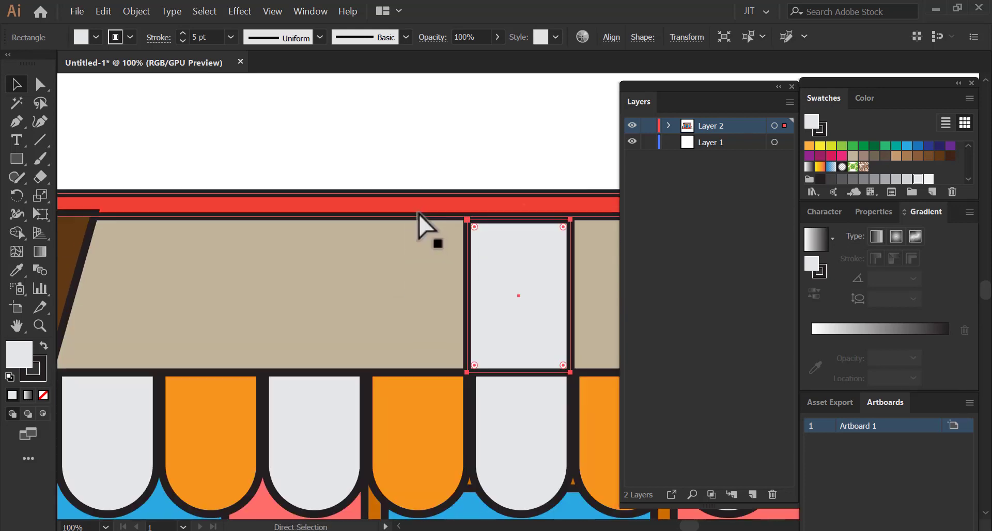
pyautogui.moveTo(514, 244); pyautogui.dragTo(436, 221)
# Nudge and resize the grey rectangle to fit the tan band above the scallops.
pyautogui.press('Up')
pyautogui.press('Up')
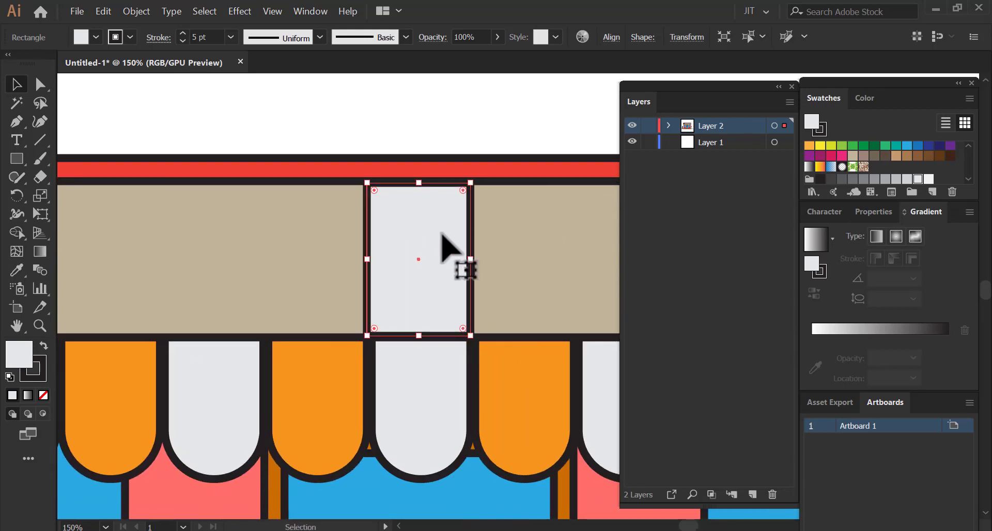
pyautogui.press('Up')
pyautogui.press('Up')
pyautogui.press('Up')
pyautogui.press('Up')
pyautogui.press('Right')
pyautogui.press('Right')
pyautogui.press('Right')
pyautogui.press('Right')
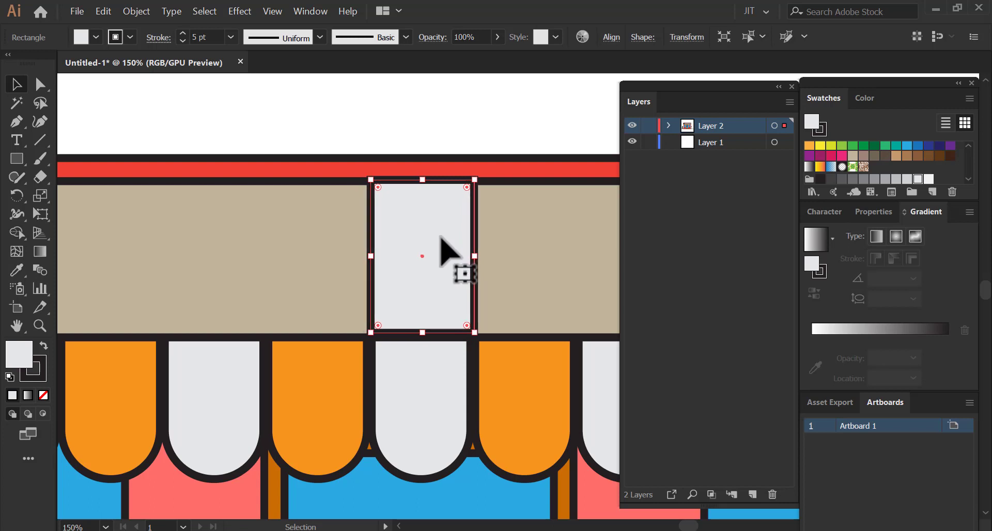
pyautogui.press('Right')
pyautogui.moveTo(473, 259); pyautogui.dragTo(470, 259)
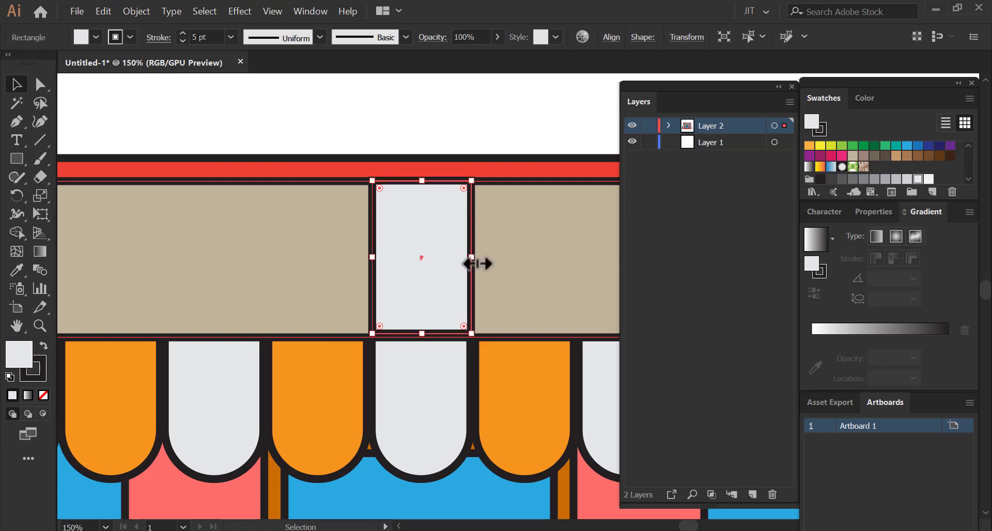
pyautogui.click(481, 139)
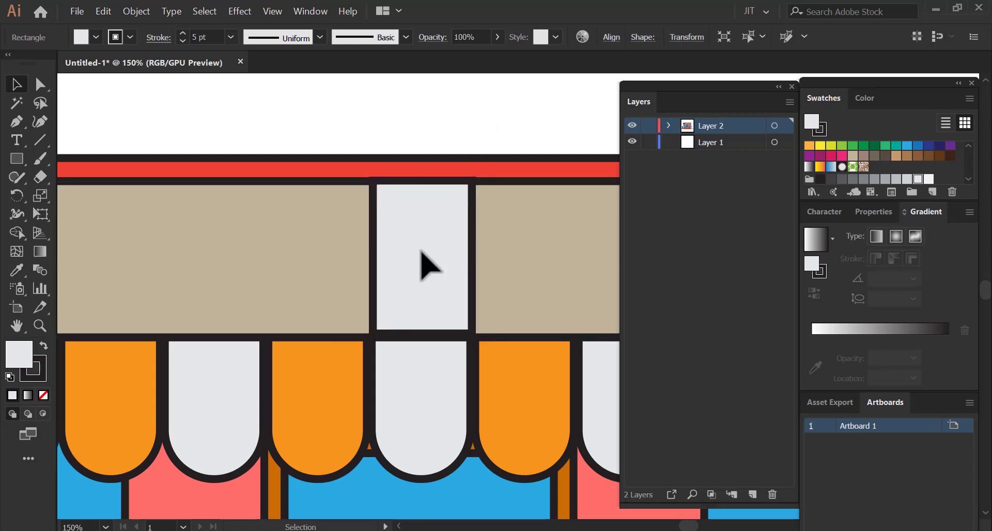
pyautogui.click(377, 268)
pyautogui.click(436, 147)
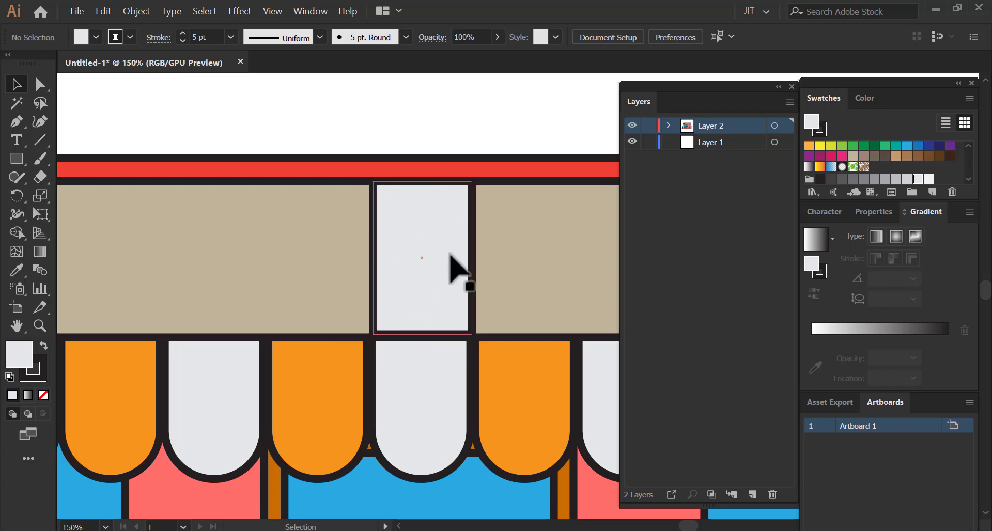
# Repeat the duplication with Ctrl+D to line grey panels along the band.
pyautogui.moveTo(520, 301)
pyautogui.mouseDown()
pyautogui.moveTo(388, 283)
pyautogui.moveTo(489, 269)
pyautogui.mouseUp()
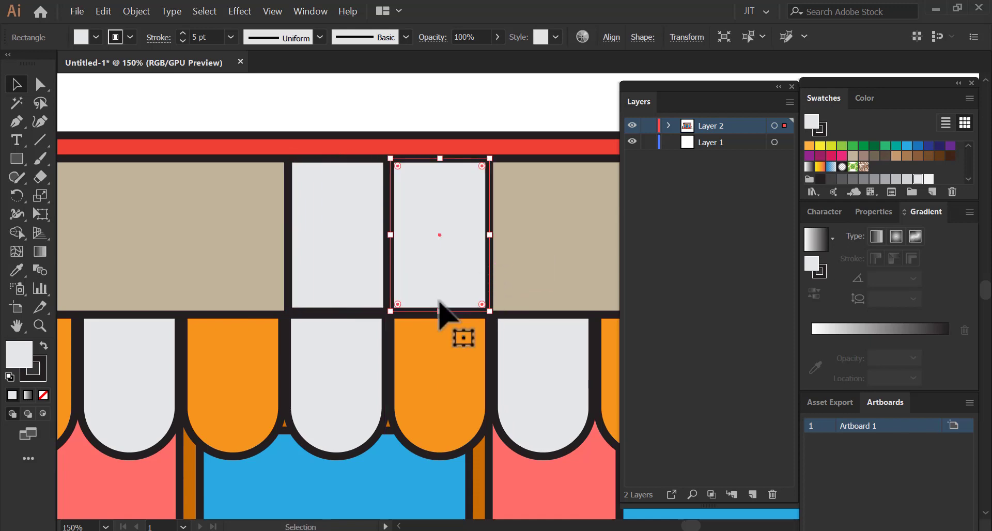
pyautogui.press('space')
pyautogui.moveTo(550, 287); pyautogui.dragTo(341, 248)
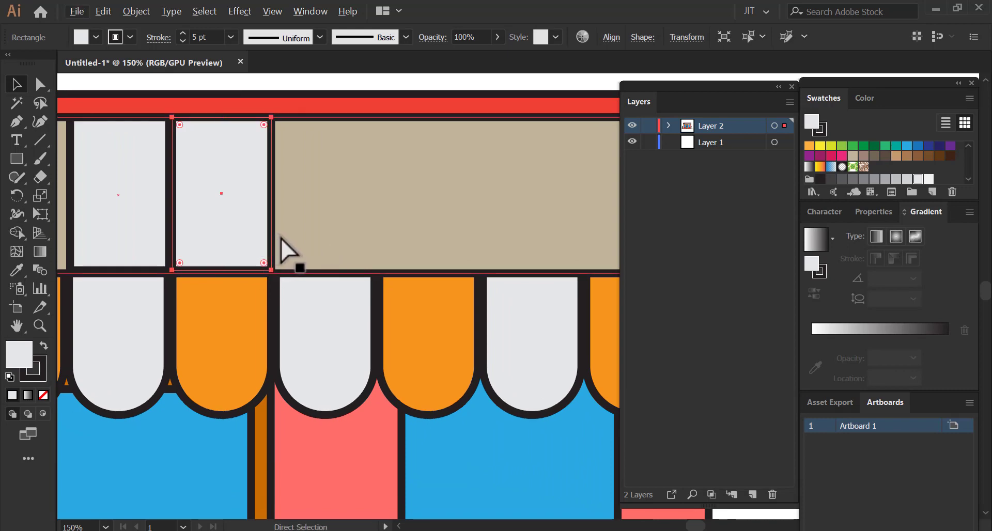
pyautogui.hotkey('ctrl', 'd')
pyautogui.hotkey('ctrl', 'd')
pyautogui.hotkey('ctrl', 'd')
pyautogui.press('space')
pyautogui.hscroll(2, 405, 248)
# Copy grey panels over the remaining tan areas at the band's right end and middle.
pyautogui.hscroll(2, 441, 255)
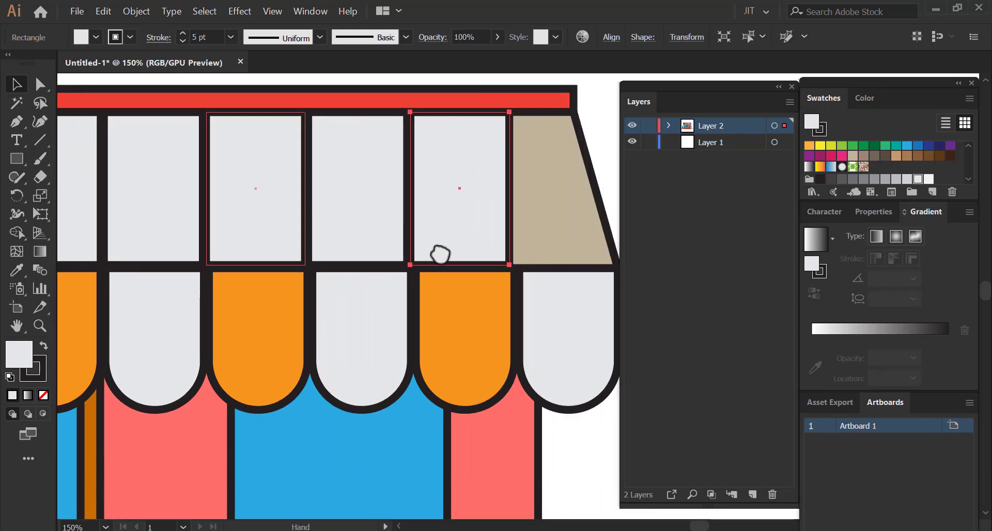
pyautogui.hscroll(2, 440, 254)
pyautogui.hotkey('ctrl', 'd')
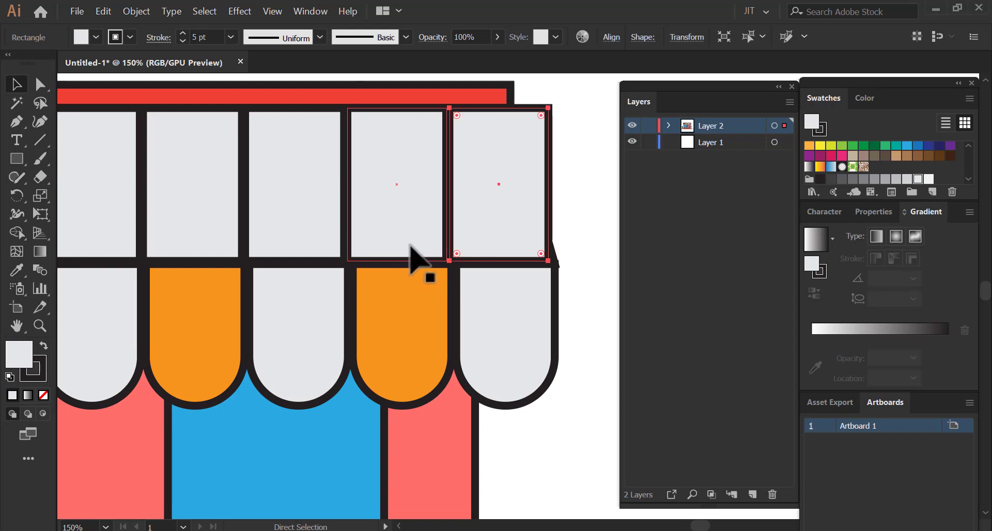
pyautogui.press('space')
pyautogui.moveTo(411, 255); pyautogui.dragTo(466, 259)
pyautogui.moveTo(321, 244); pyautogui.dragTo(414, 244)
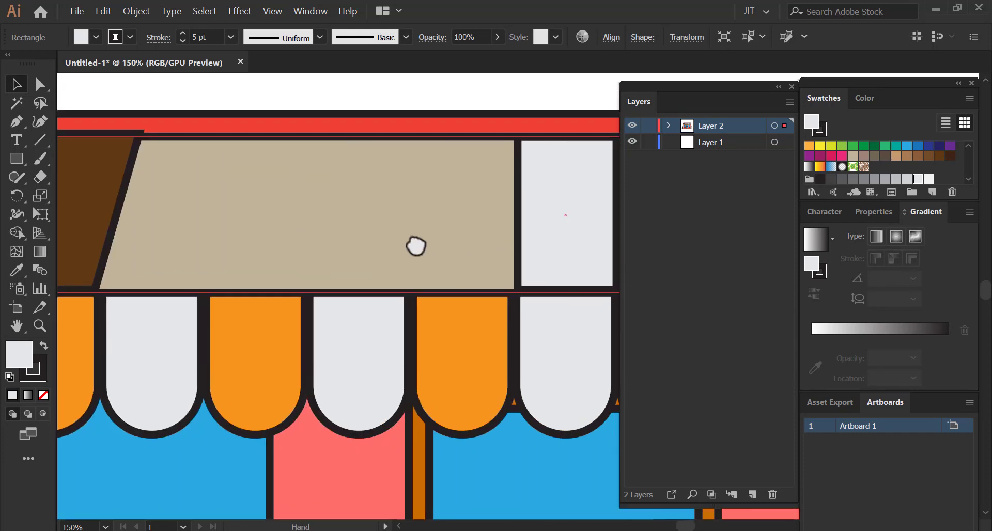
pyautogui.moveTo(497, 268)
pyautogui.mouseDown()
pyautogui.moveTo(439, 266)
pyautogui.moveTo(463, 271)
pyautogui.mouseUp()
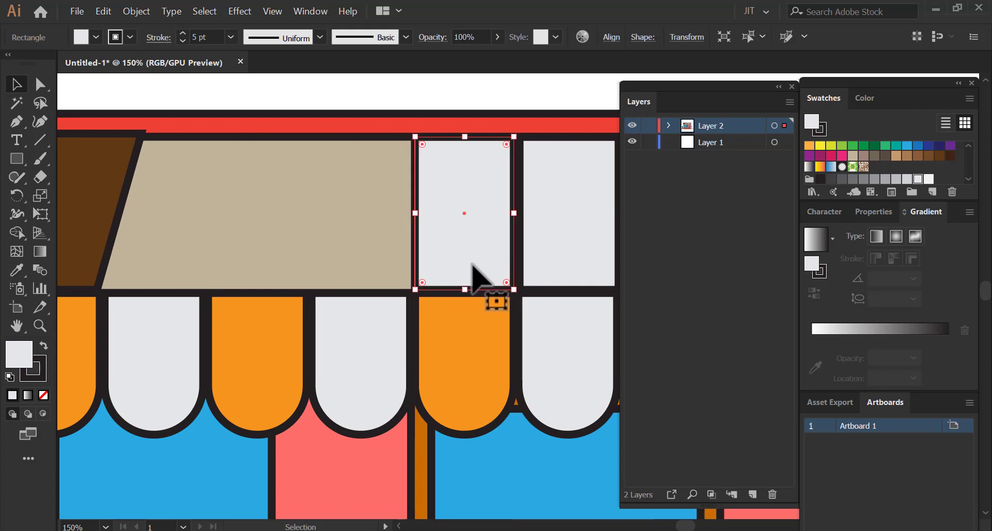
pyautogui.hotkey('ctrl', 'd')
pyautogui.hotkey('ctrl', 'd')
pyautogui.press('space')
pyautogui.moveTo(344, 273); pyautogui.dragTo(541, 264)
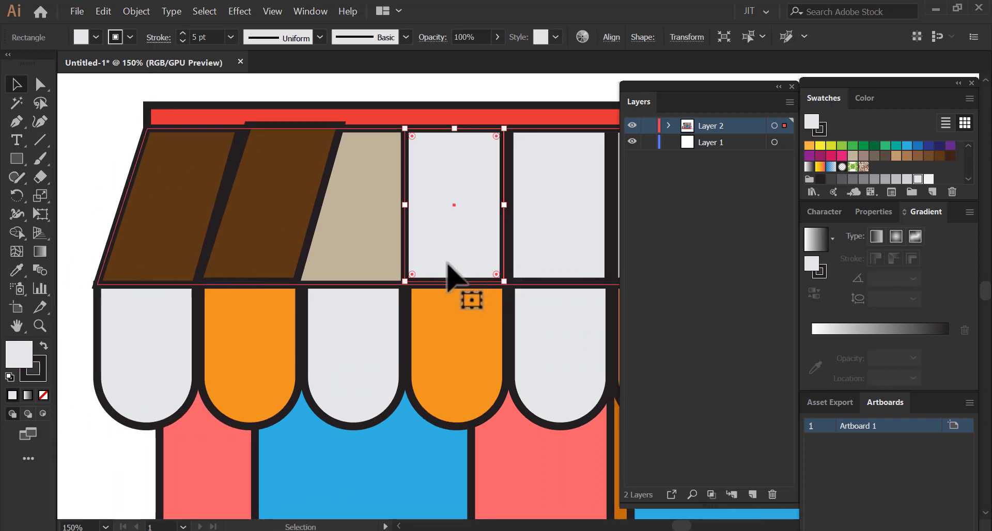
# Delete both brown parallelograms from the awning.
pyautogui.click(295, 262)
pyautogui.press('Delete')
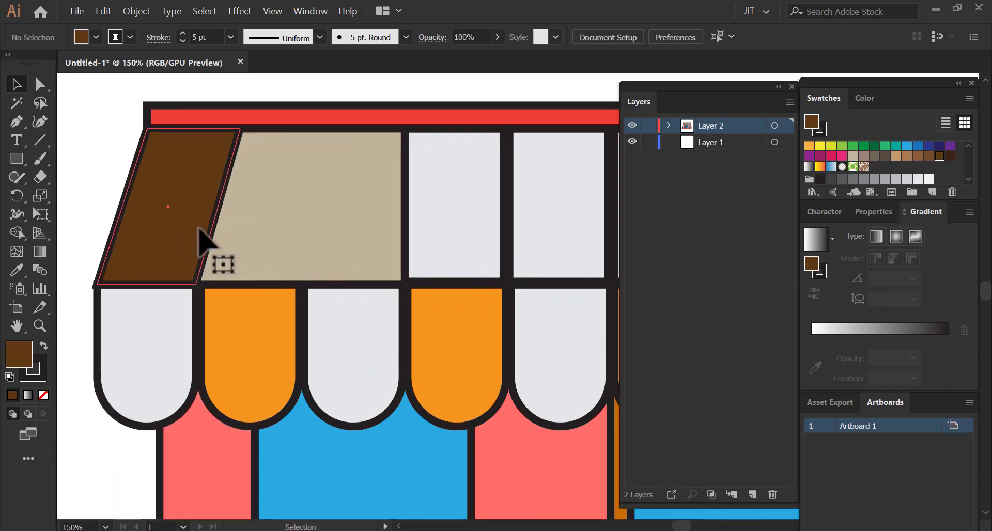
pyautogui.click(199, 229)
pyautogui.press('Delete')
# Copy the leftmost grey panel leftward to cover the band's left end.
pyautogui.click(413, 250)
pyautogui.press('a')
pyautogui.hotkey('ctrl', 'd')
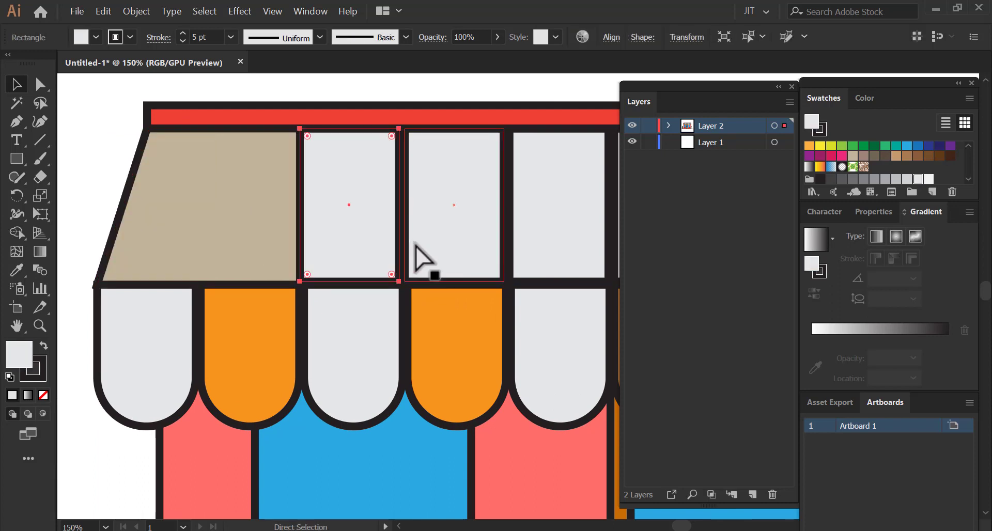
pyautogui.hotkey('ctrl', 'd')
pyautogui.press('space')
pyautogui.moveTo(454, 244); pyautogui.dragTo(364, 248)
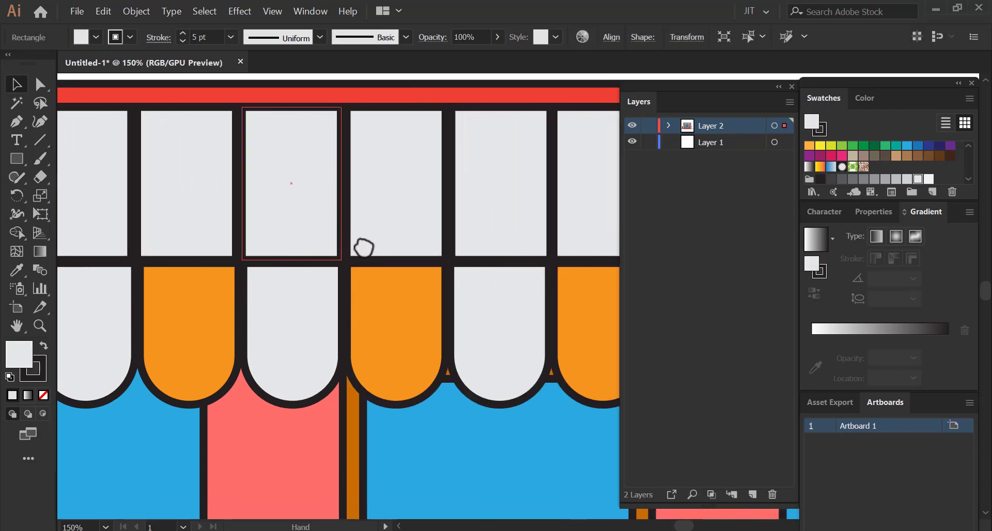
pyautogui.moveTo(465, 256); pyautogui.dragTo(271, 243)
pyautogui.moveTo(434, 243); pyautogui.dragTo(437, 300)
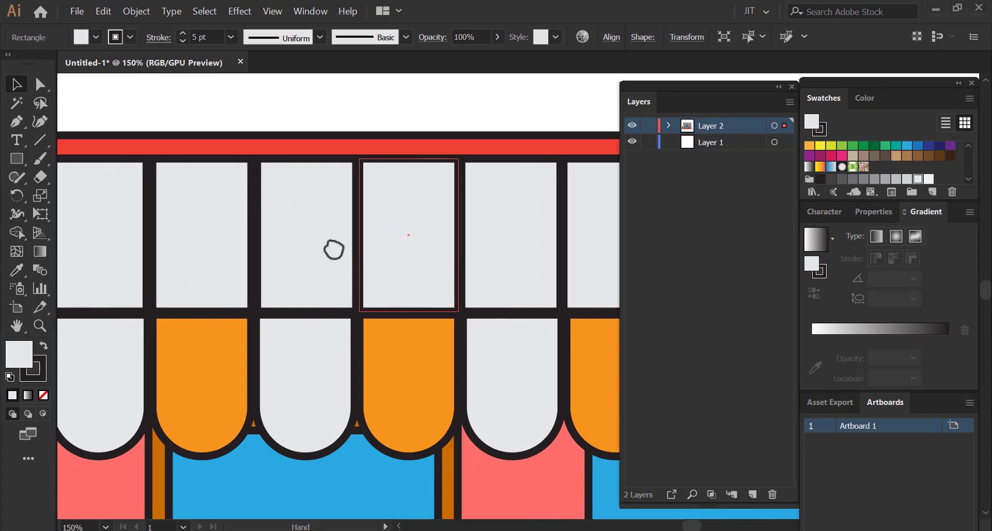
pyautogui.moveTo(334, 250); pyautogui.dragTo(418, 234)
pyautogui.moveTo(381, 327); pyautogui.dragTo(299, 252)
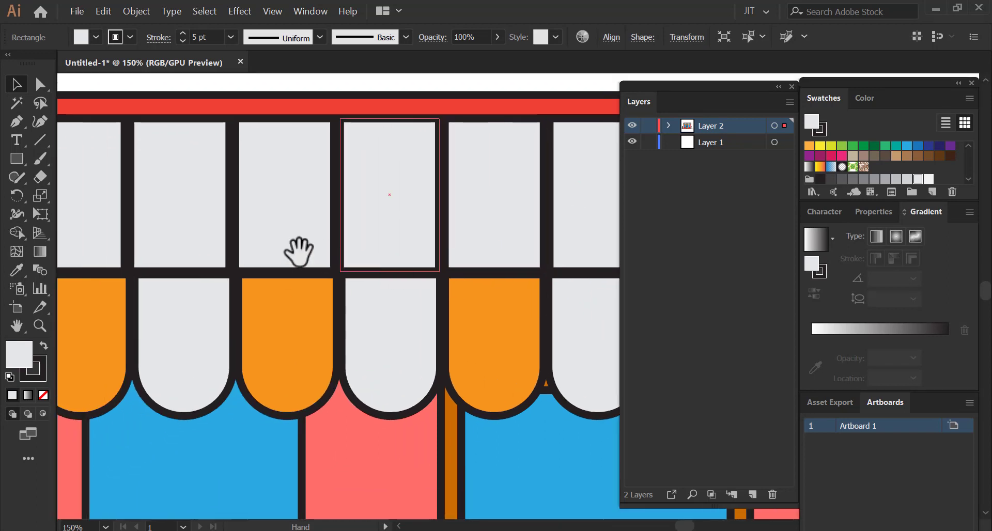
pyautogui.moveTo(586, 232); pyautogui.dragTo(328, 261)
pyautogui.moveTo(252, 253); pyautogui.dragTo(347, 274)
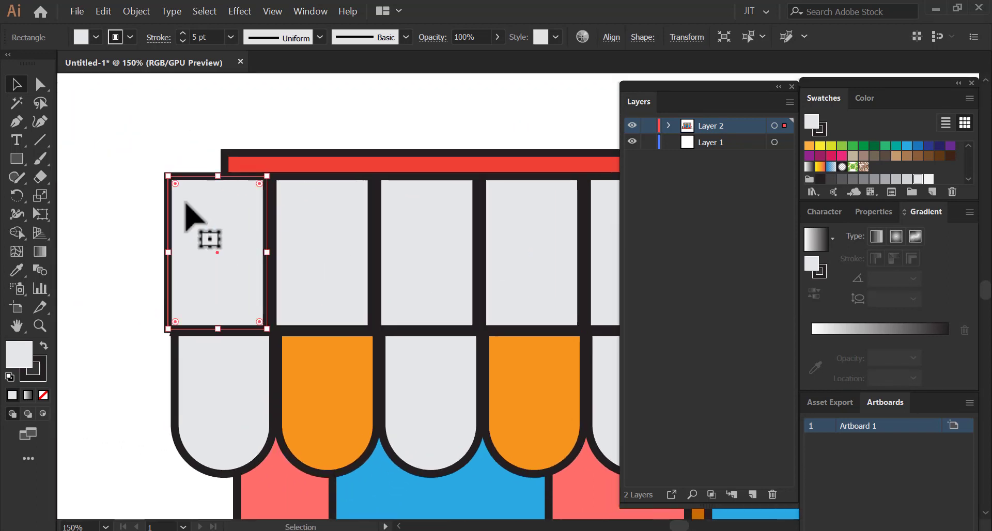
# Slant the leftmost awning panel by shifting its top edge right.
pyautogui.click(39, 86)
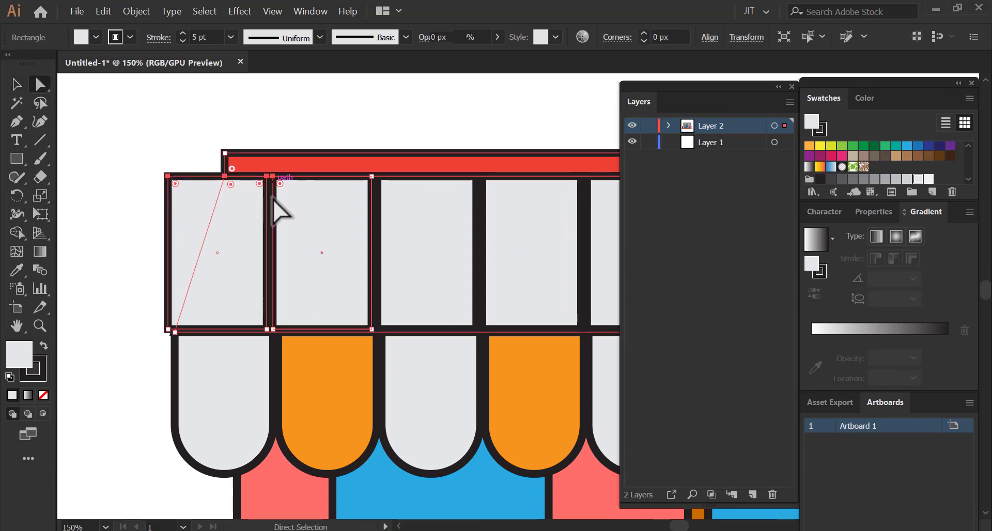
pyautogui.click(177, 188)
pyautogui.keyDown('shift'); pyautogui.click(279, 187); pyautogui.keyUp('shift')
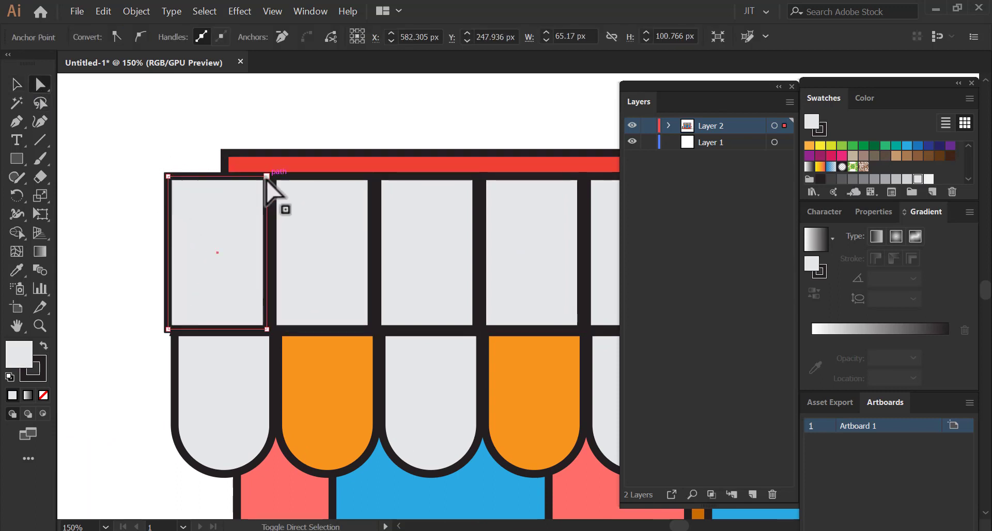
pyautogui.keyDown('shift'); pyautogui.click(281, 185); pyautogui.keyUp('shift')
pyautogui.hotkey('shift', 'Right')
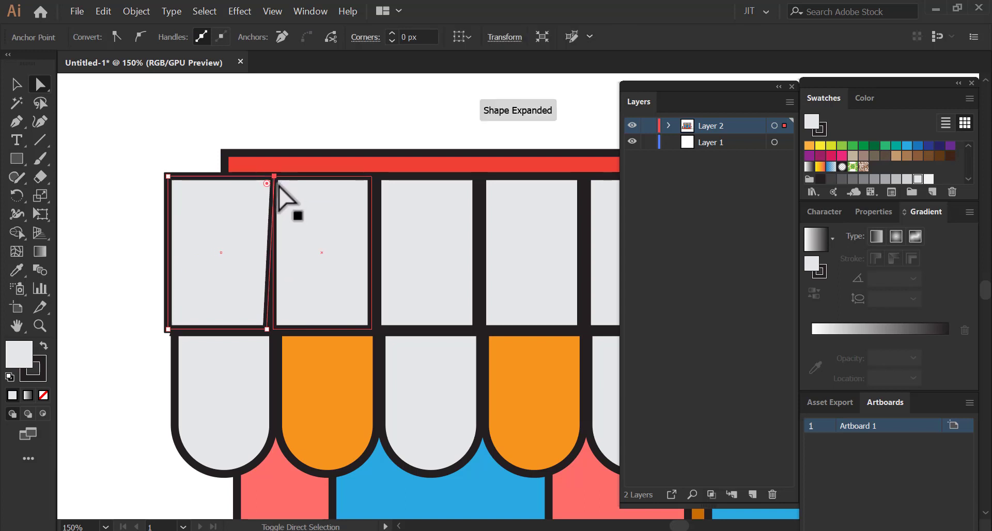
pyautogui.hotkey('ctrl', 'z')
pyautogui.click(177, 185)
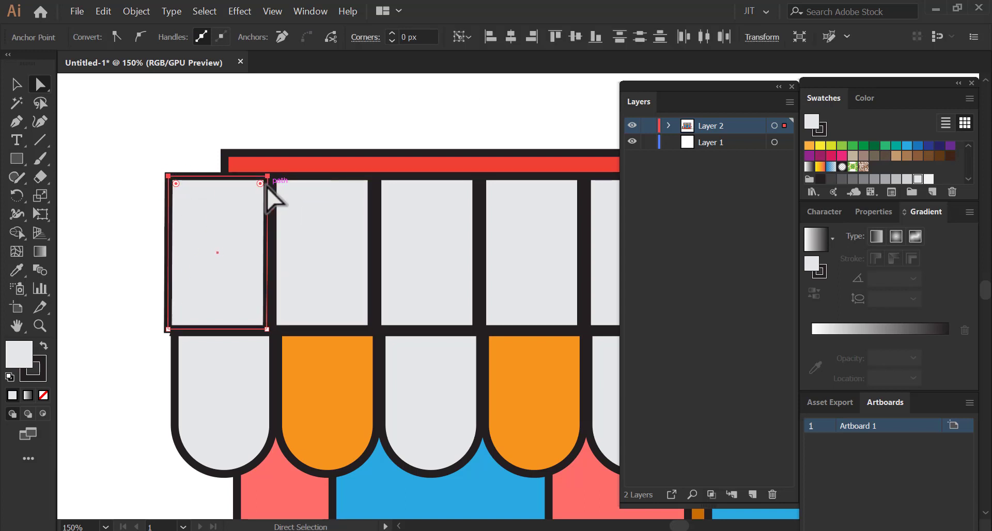
pyautogui.hotkey('shift', 'Right')
pyautogui.hotkey('shift', 'Right')
pyautogui.hotkey('shift', 'Right')
pyautogui.hotkey('shift', 'Right')
pyautogui.hotkey('shift', 'Right')
pyautogui.hotkey('shift', 'Right')
pyautogui.hotkey('shift', 'Right')
pyautogui.hotkey('shift', 'Right')
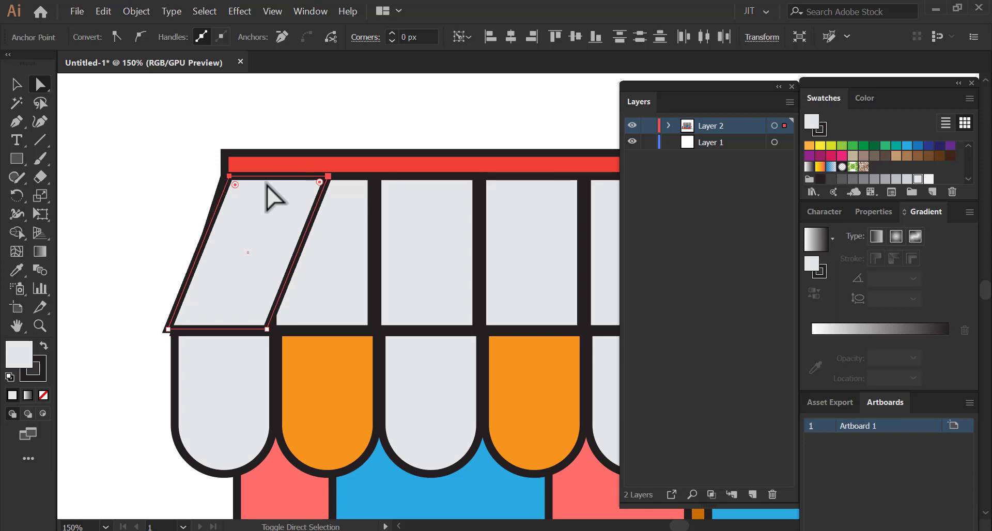
pyautogui.hotkey('shift', 'Right')
pyautogui.press('Left')
pyautogui.press('Left')
pyautogui.press('Left')
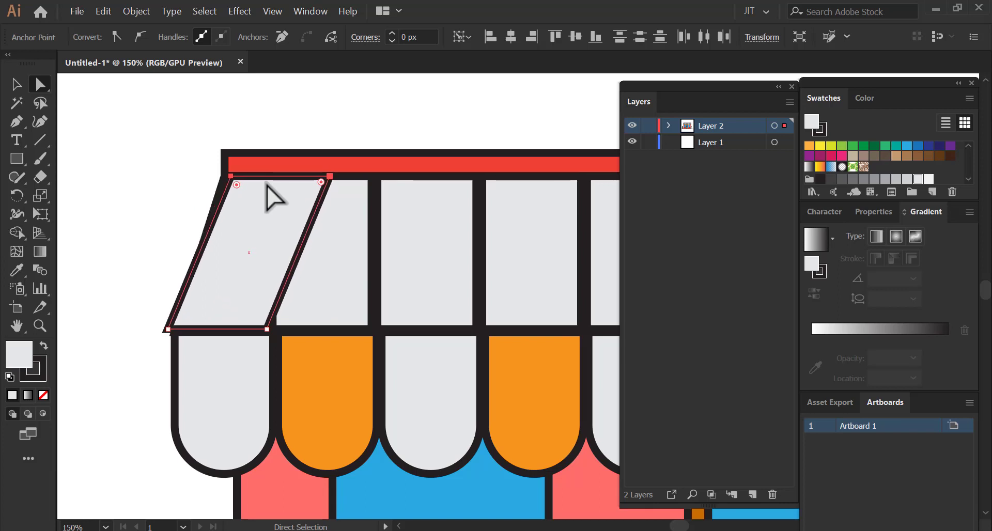
pyautogui.press('Left')
pyautogui.press('Left')
pyautogui.press('Left')
# Adjust the second panel's top-left corner so it slants to match.
pyautogui.press('Left')
pyautogui.press('Left')
pyautogui.press('Left')
pyautogui.press('Left')
pyautogui.press('Left')
pyautogui.press('Left')
pyautogui.press('Left')
pyautogui.press('Left')
pyautogui.press('Left')
pyautogui.hotkey('ctrl', 'shift', 'a')
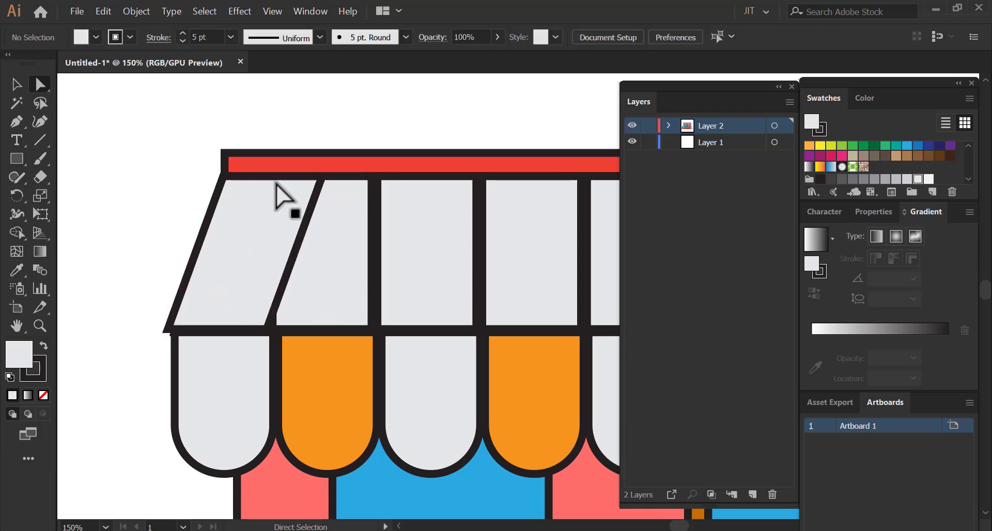
pyautogui.click(320, 178)
pyautogui.press('Left')
pyautogui.press('Left')
pyautogui.press('Left')
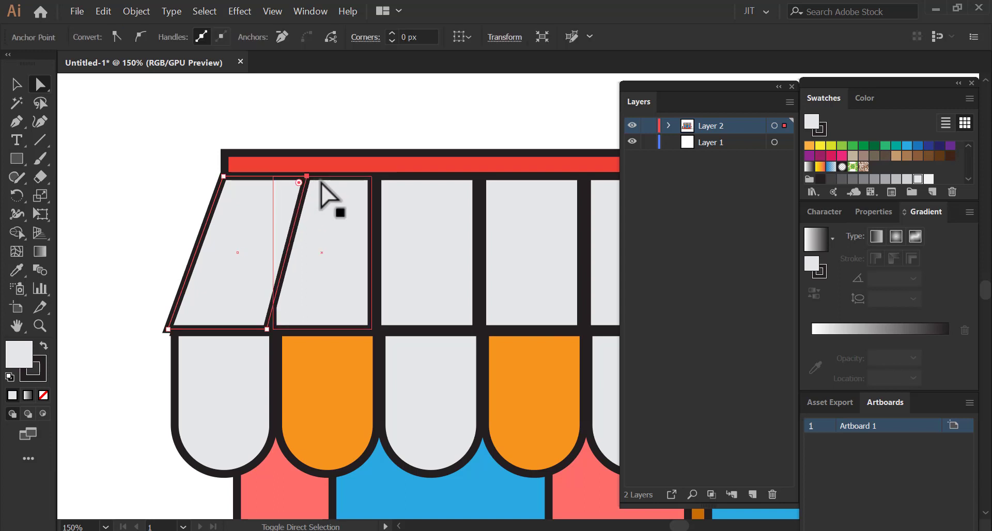
pyautogui.press('Left')
pyautogui.press('Left')
pyautogui.press('Left')
pyautogui.press('Right')
pyautogui.press('Right')
pyautogui.press('Right')
pyautogui.press('Right')
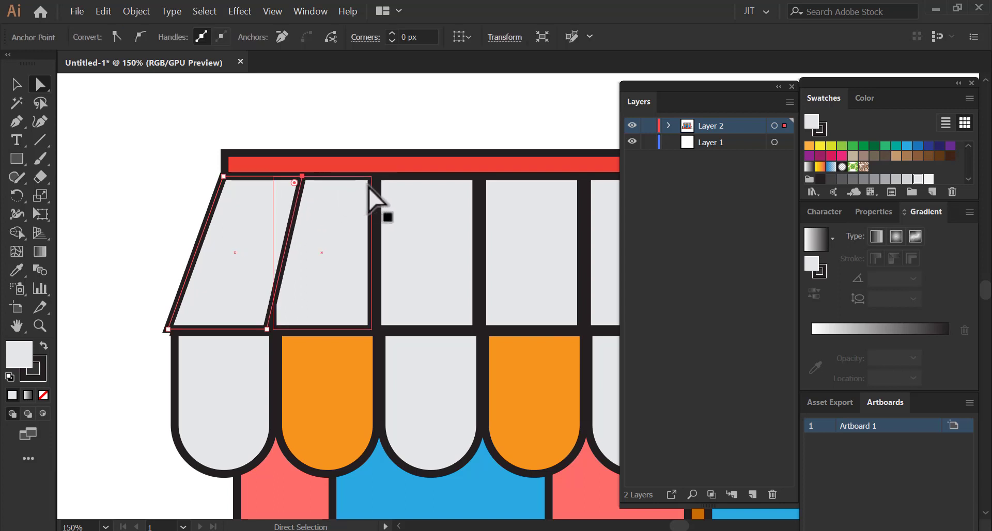
pyautogui.click(372, 182)
pyautogui.press('Right')
pyautogui.press('Right')
pyautogui.press('Right')
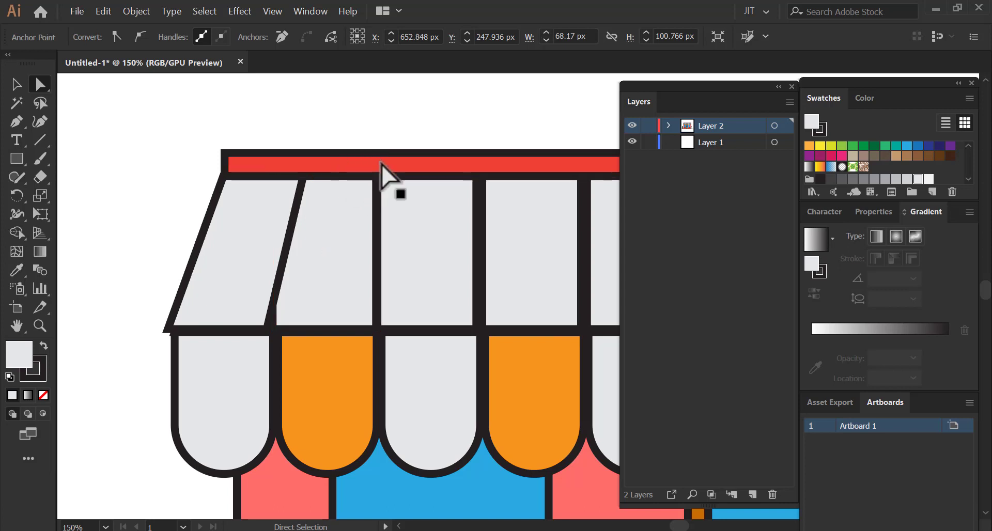
# Nudge the third panel's top corners to continue the slant.
pyautogui.click(376, 195)
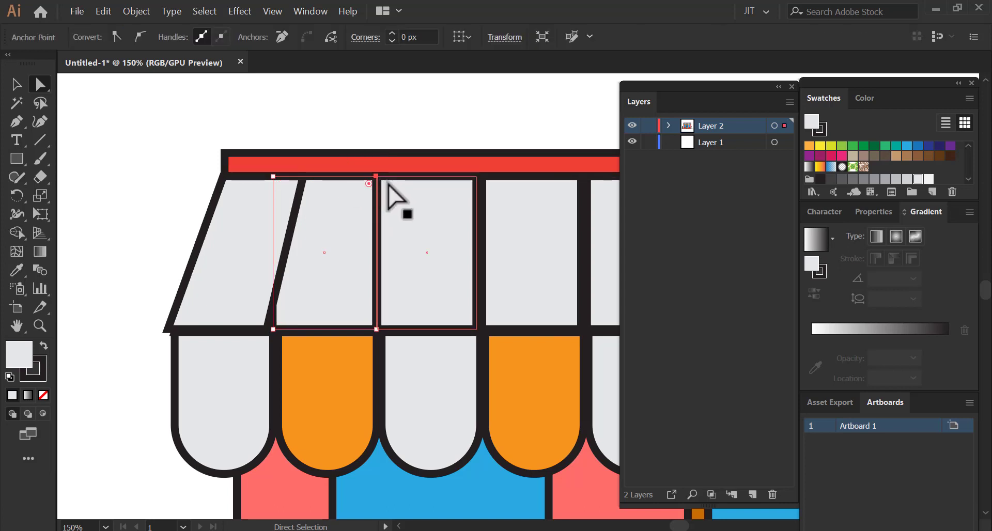
pyautogui.press('Right')
pyautogui.press('Right')
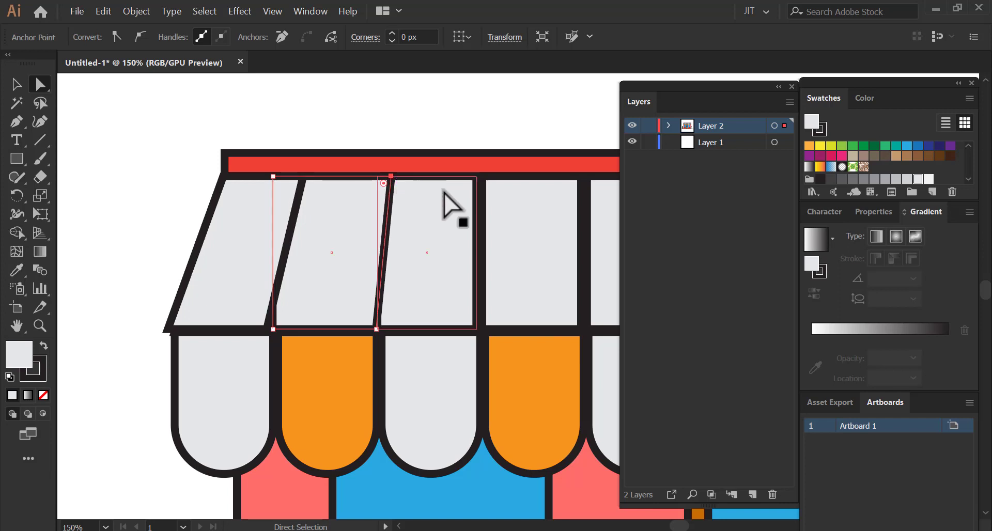
pyautogui.click(475, 196)
pyautogui.click(476, 177)
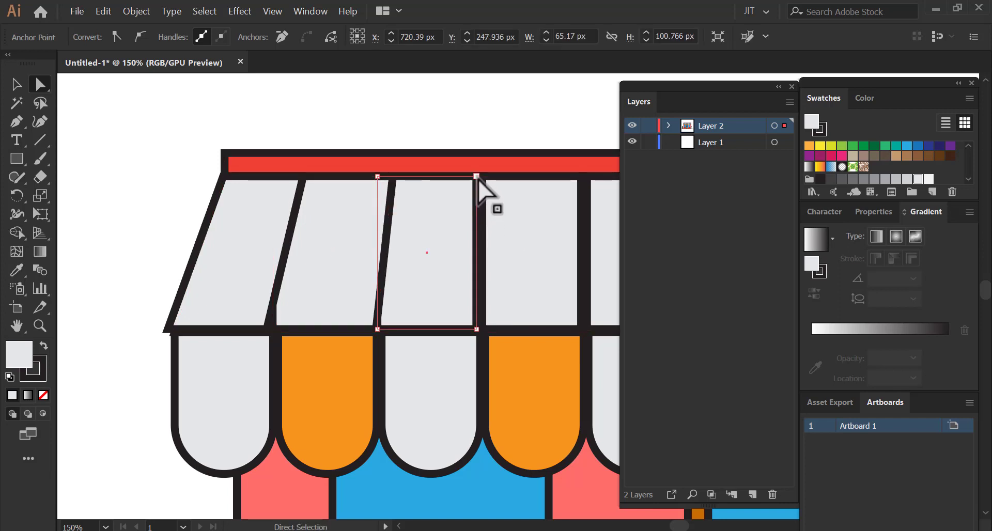
pyautogui.press('Right')
pyautogui.press('Right')
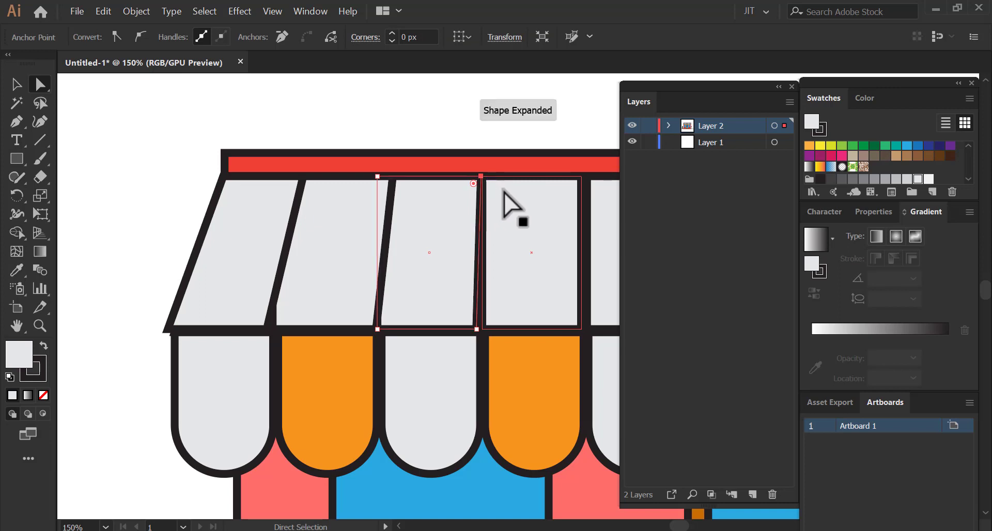
pyautogui.press('Left')
pyautogui.press('Left')
pyautogui.press('Left')
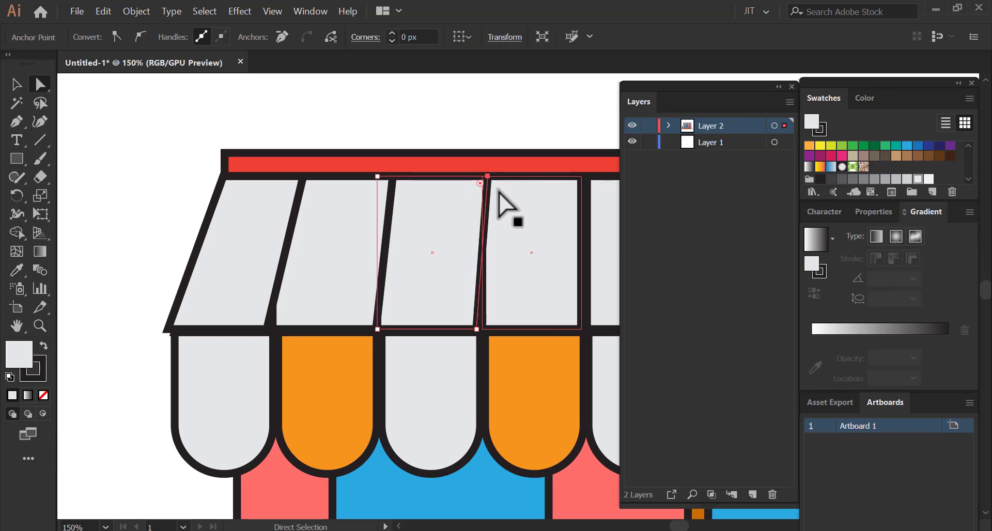
pyautogui.click(15, 83)
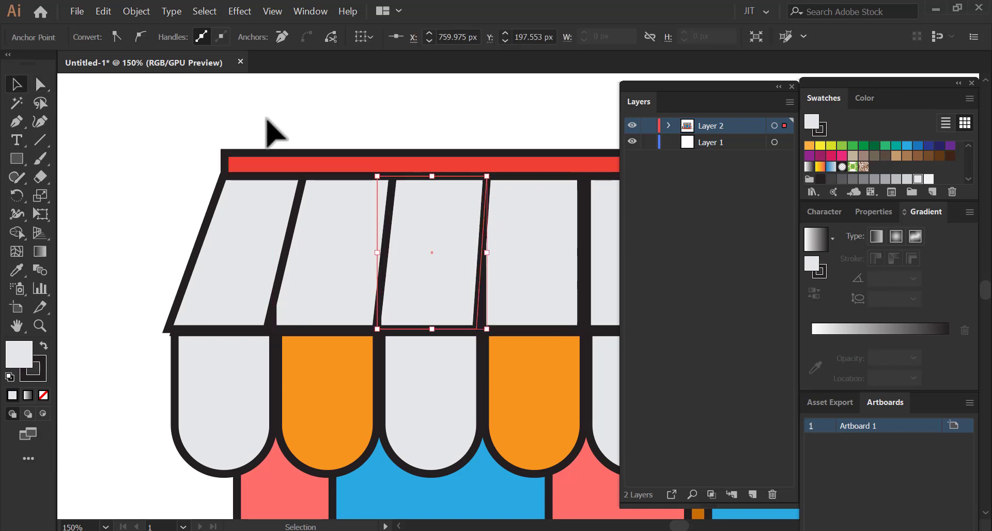
# Nudge the three slanted panels right to even out the gaps between them.
pyautogui.press('Return')
pyautogui.click(597, 420)
pyautogui.click(455, 305)
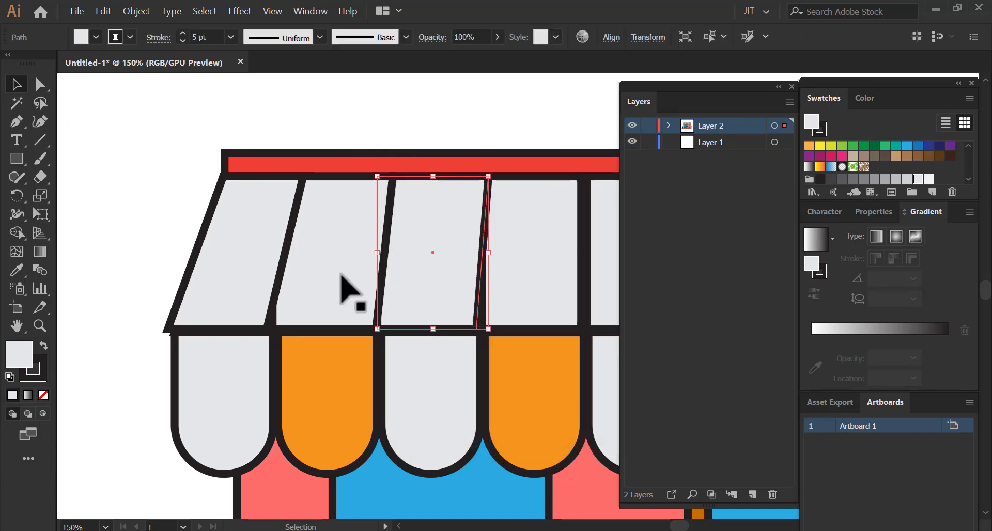
pyautogui.press('Right')
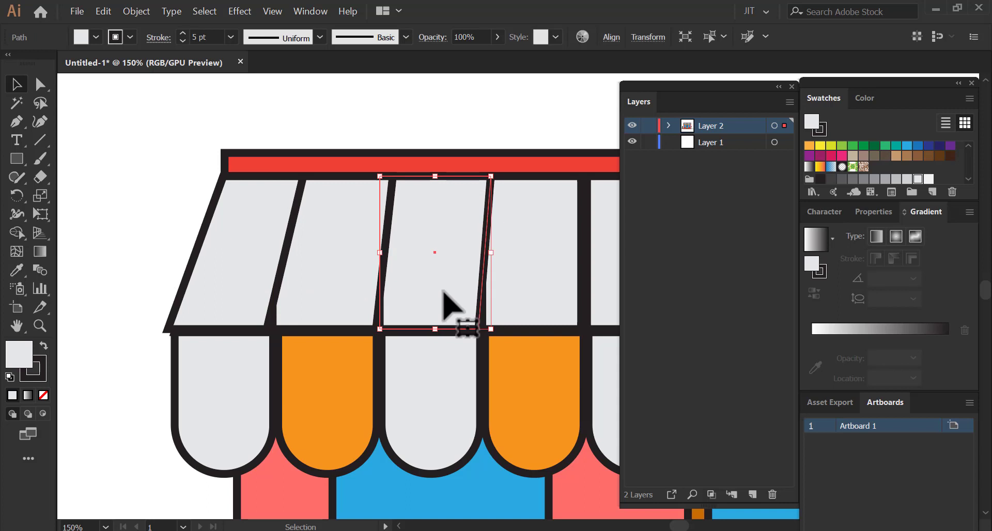
pyautogui.click(362, 307)
pyautogui.press('Right')
pyautogui.click(260, 284)
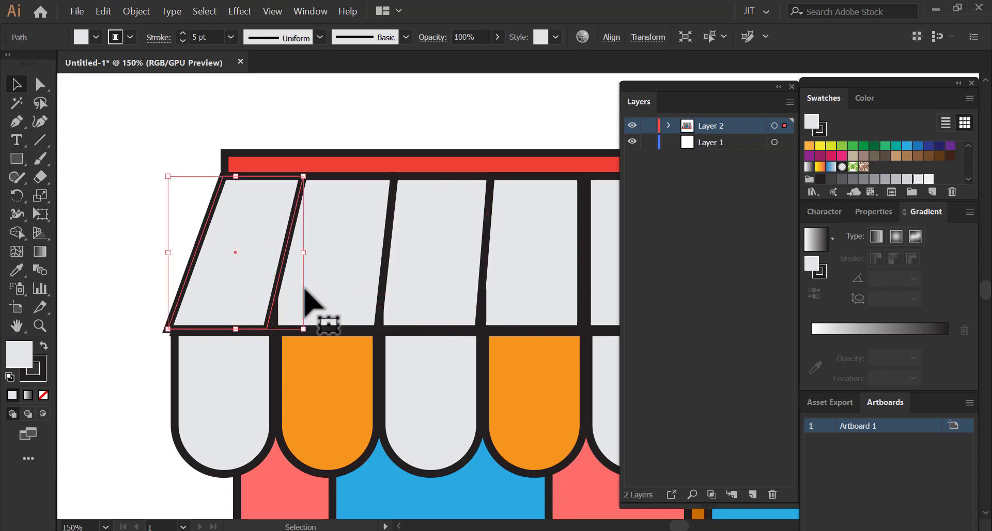
pyautogui.press('Right')
pyautogui.press('Right')
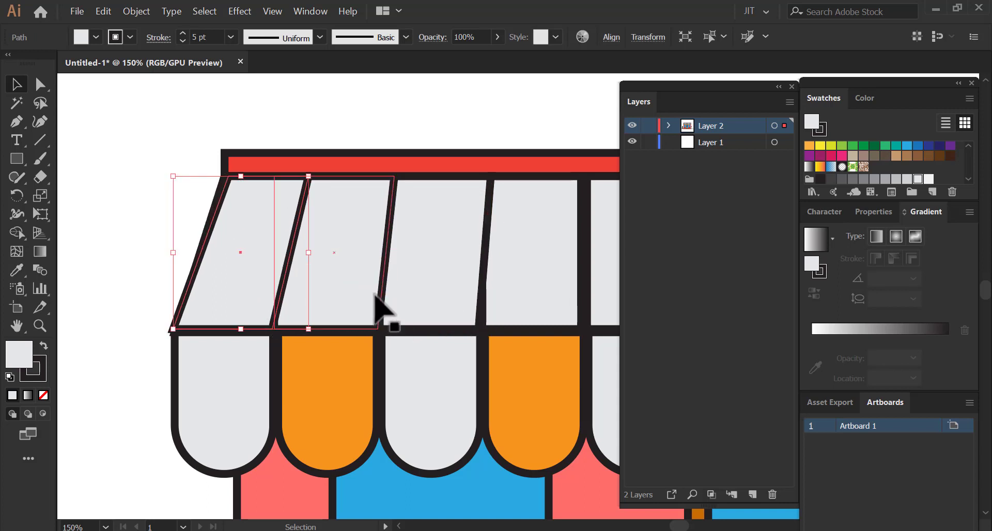
pyautogui.press('Right')
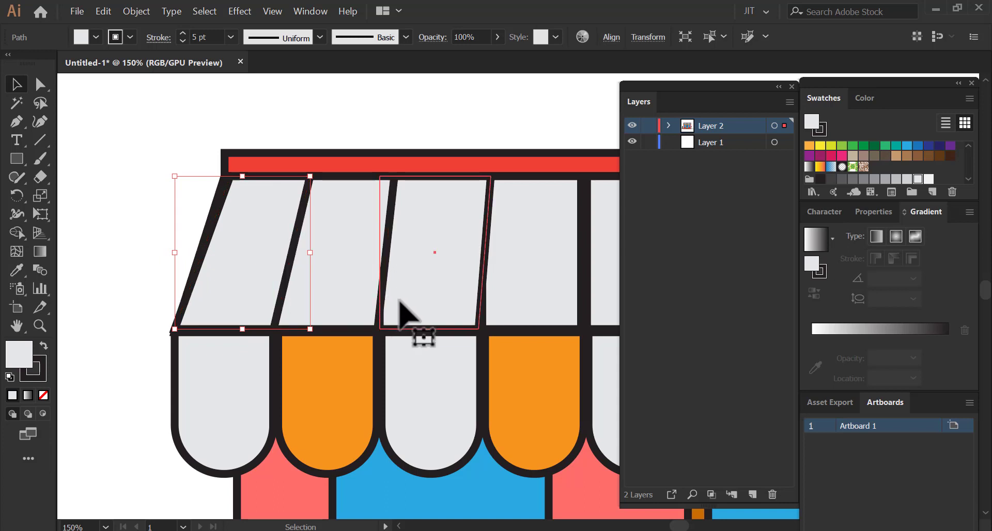
# Check the third and fourth panels and pan to the awning's right end.
pyautogui.click(402, 309)
pyautogui.moveTo(450, 295); pyautogui.dragTo(406, 285)
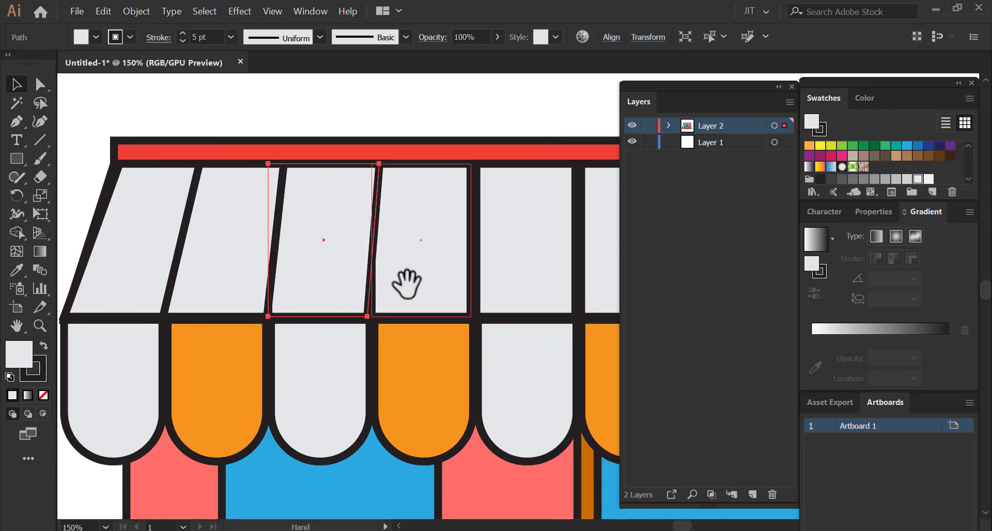
pyautogui.click(414, 297)
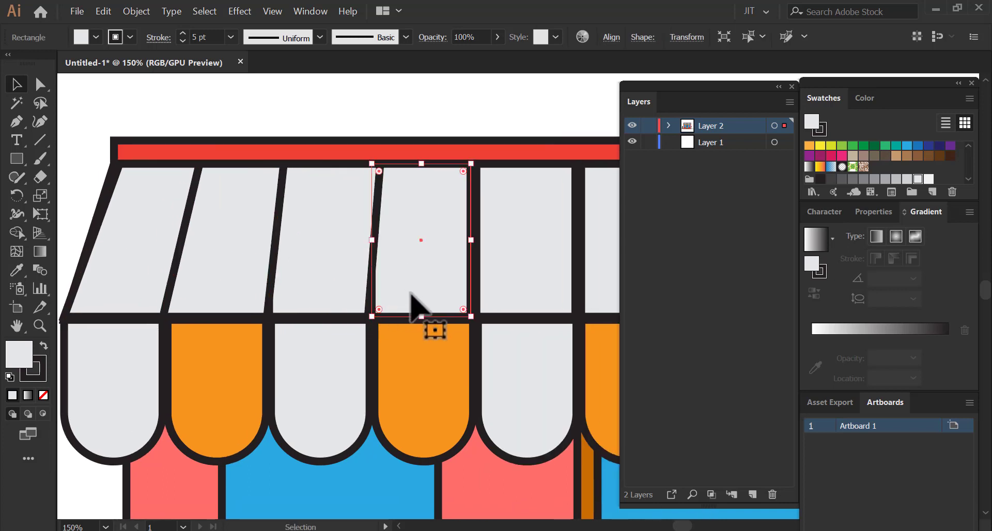
pyautogui.click(343, 294)
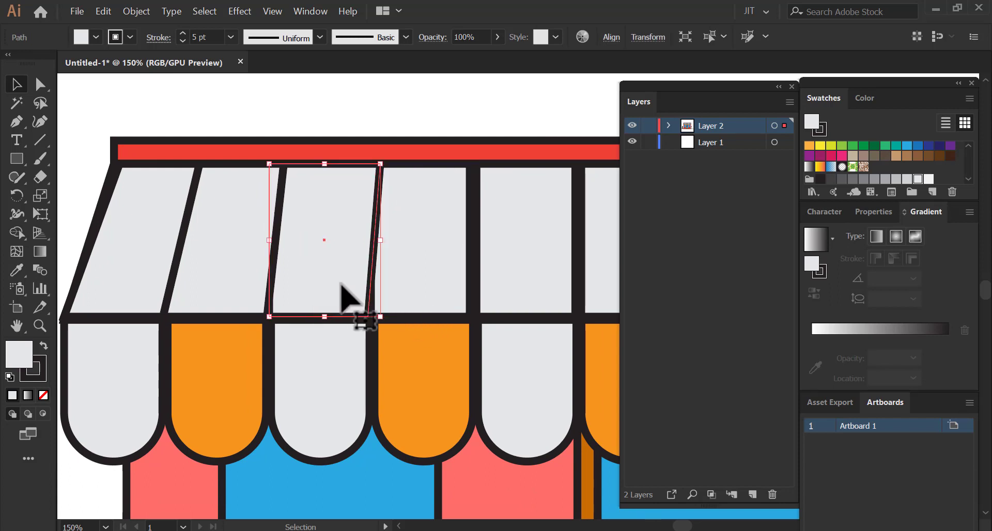
pyautogui.click(421, 288)
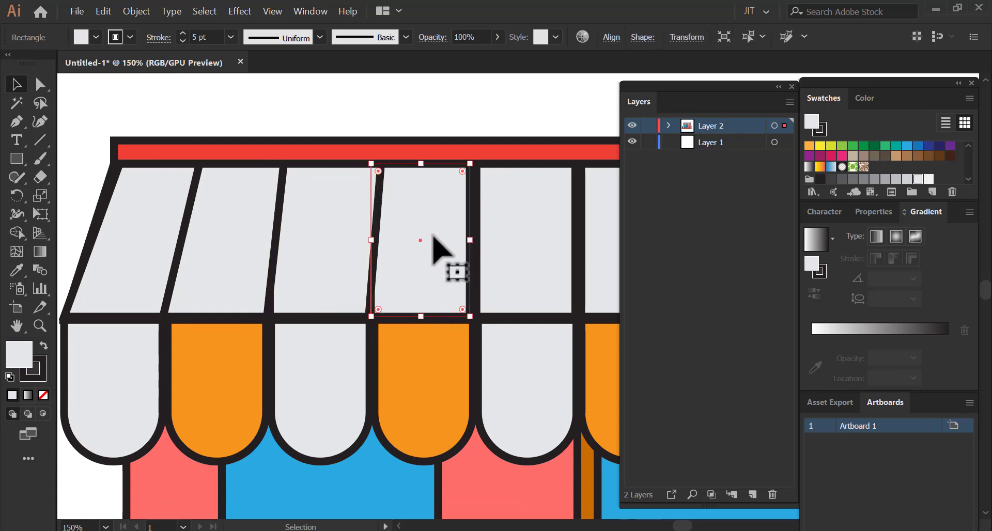
pyautogui.moveTo(457, 252)
pyautogui.mouseDown()
pyautogui.moveTo(391, 273)
pyautogui.moveTo(332, 263)
pyautogui.moveTo(387, 272)
pyautogui.moveTo(414, 300)
pyautogui.moveTo(295, 259)
pyautogui.mouseUp()
pyautogui.moveTo(447, 277)
pyautogui.mouseDown()
pyautogui.moveTo(361, 270)
pyautogui.moveTo(499, 305)
pyautogui.mouseUp()
# Shift the rightmost awning panel slightly right and push its top corners left to slant it.
pyautogui.press('Right')
pyautogui.press('Right')
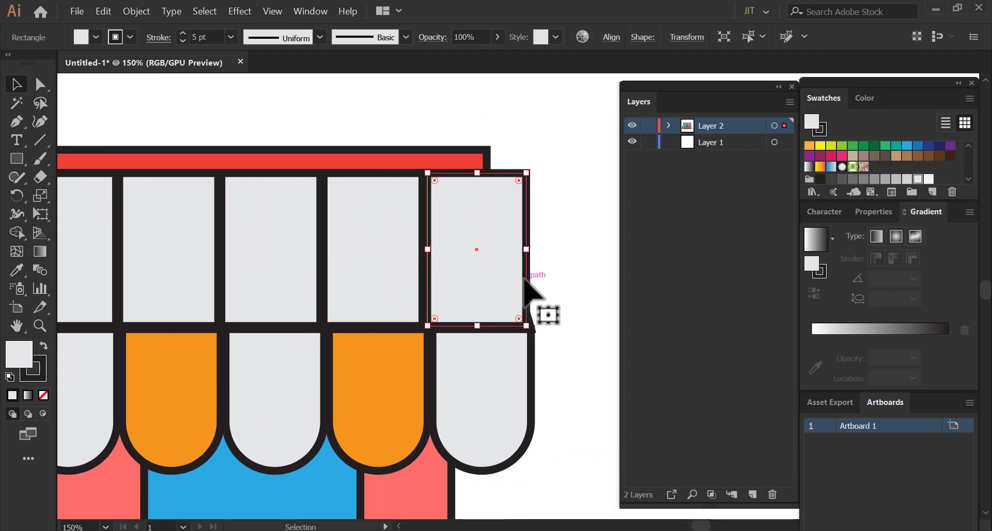
pyautogui.press('Right')
pyautogui.press('Right')
pyautogui.press('Right')
pyautogui.press('Right')
pyautogui.press('Right')
pyautogui.press('Right')
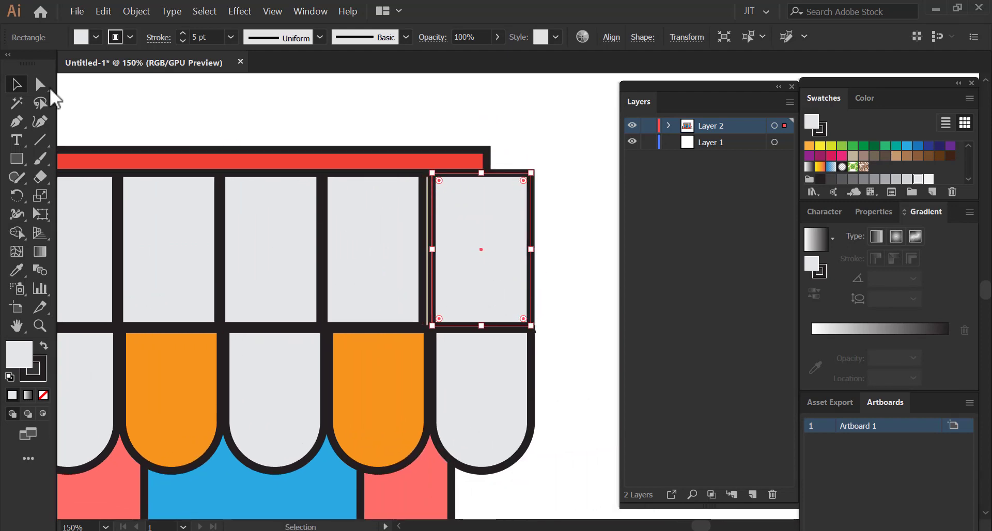
pyautogui.click(40, 84)
pyautogui.click(433, 175)
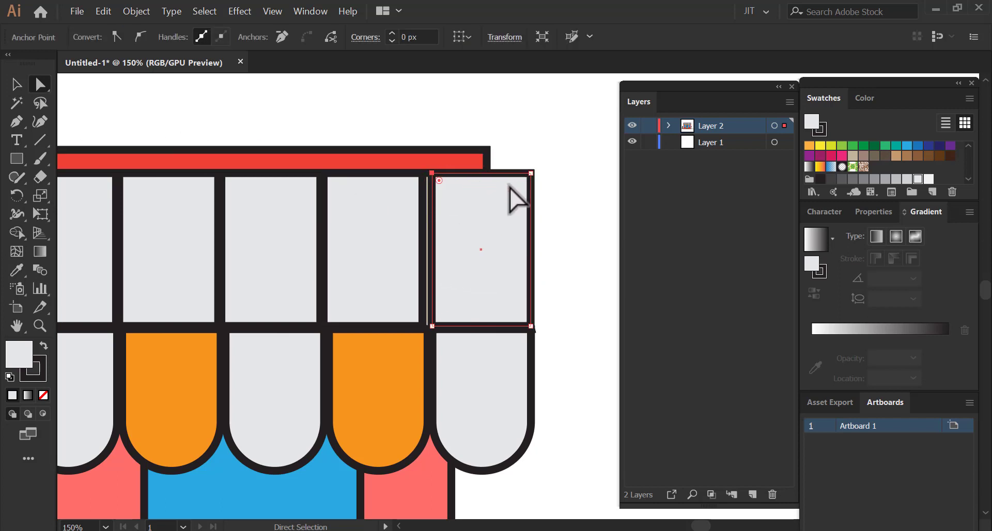
pyautogui.moveTo(540, 168); pyautogui.dragTo(526, 192)
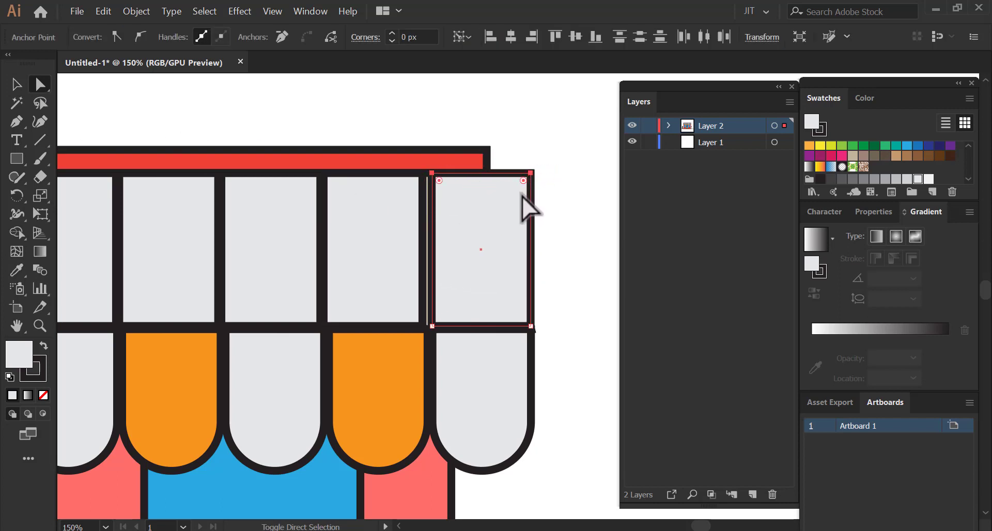
pyautogui.hotkey('shift', 'Left')
pyautogui.hotkey('shift', 'Left')
pyautogui.hotkey('shift', 'Left')
pyautogui.hotkey('shift', 'Left')
pyautogui.hotkey('shift', 'Left')
pyautogui.hotkey('shift', 'Left')
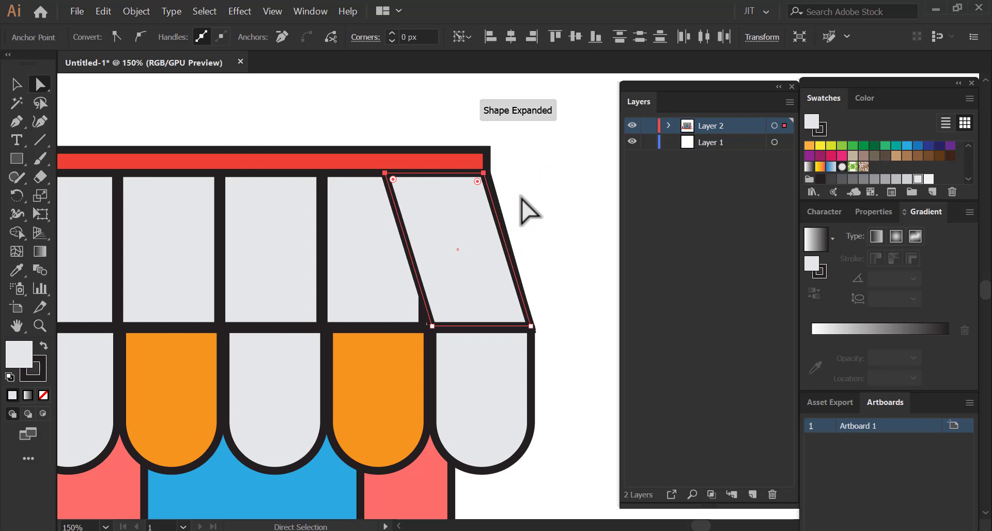
pyautogui.press('Right')
pyautogui.press('Right')
pyautogui.press('Right')
pyautogui.press('Right')
pyautogui.press('Right')
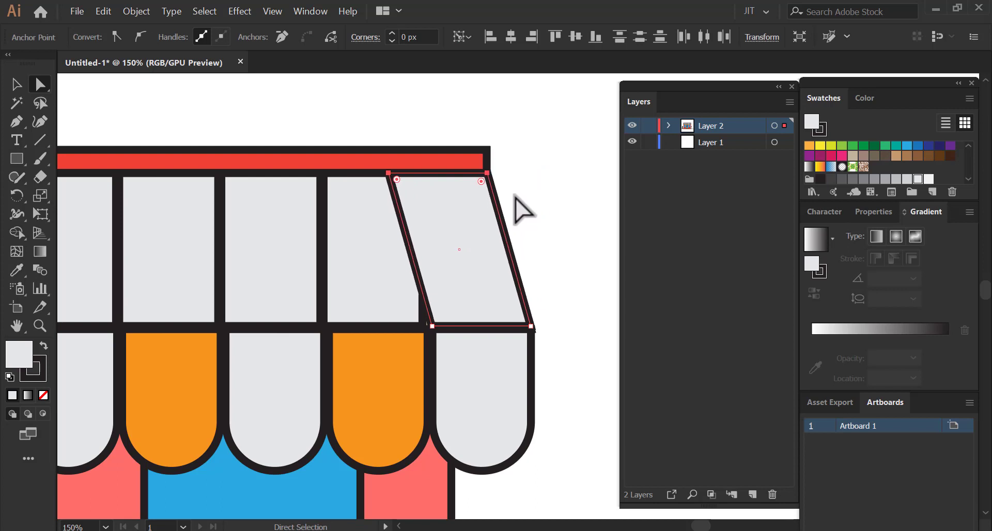
pyautogui.press('Right')
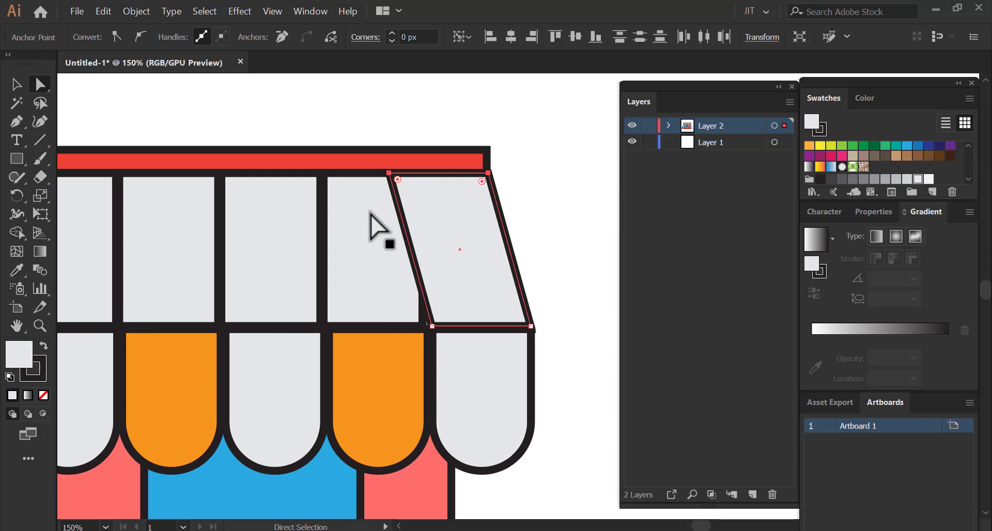
# Align the slanted end panel's top-left corner with the awning bar.
pyautogui.click(515, 255)
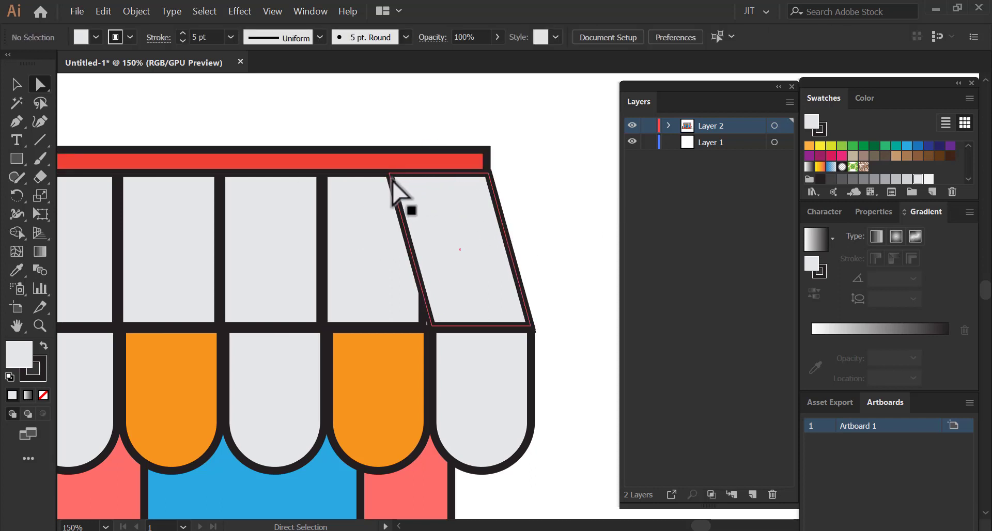
pyautogui.click(392, 172)
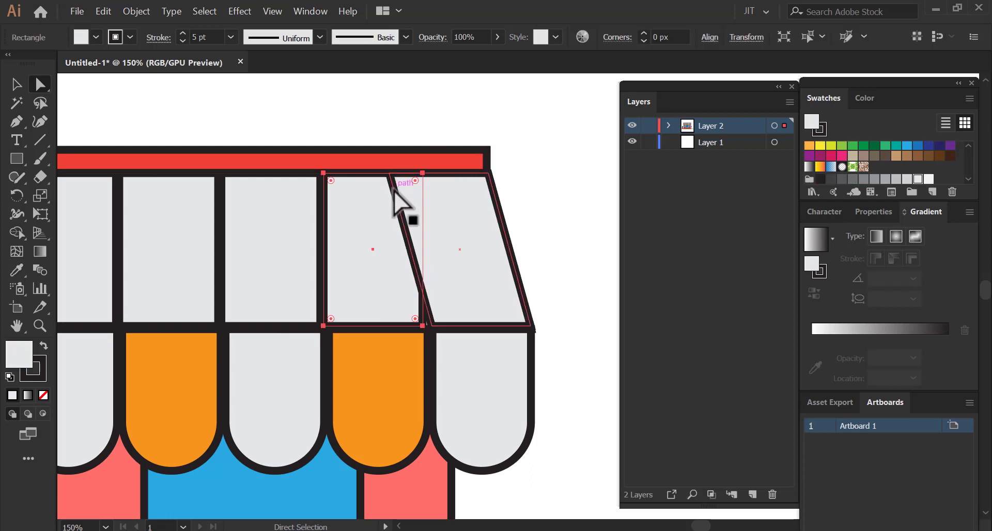
pyautogui.click(394, 173)
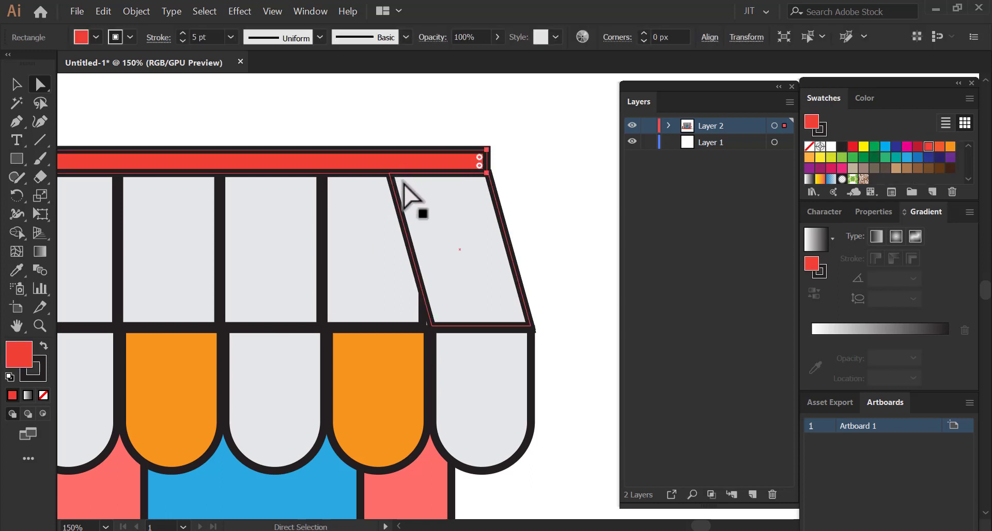
pyautogui.click(527, 210)
pyautogui.moveTo(392, 176); pyautogui.dragTo(390, 173)
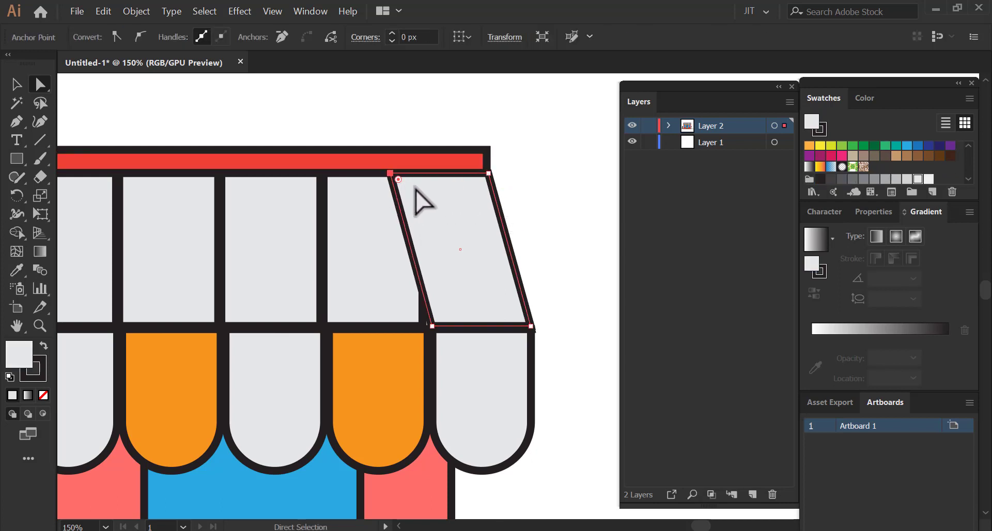
pyautogui.press('Right')
pyautogui.press('Right')
pyautogui.press('Right')
pyautogui.press('Right')
pyautogui.press('Right')
pyautogui.press('Right')
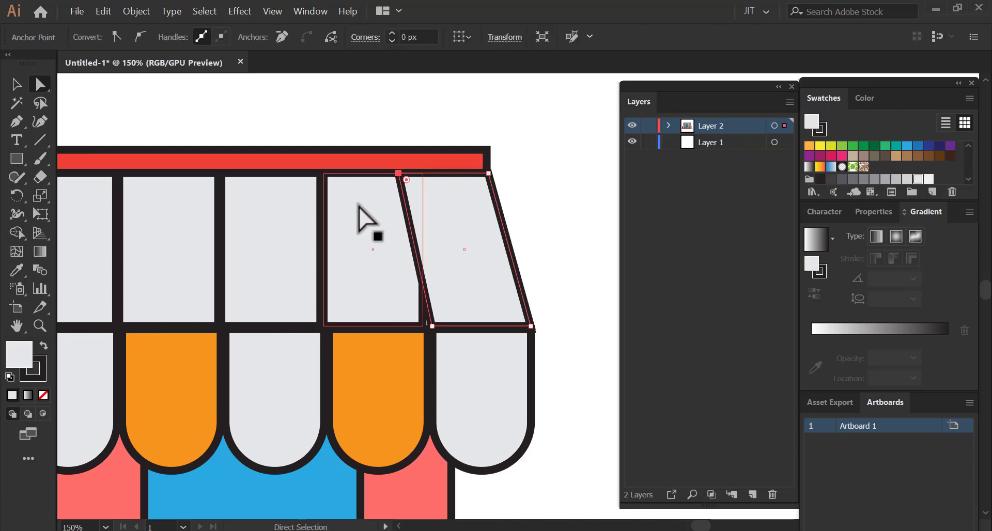
# Slant the grey panel beside the end panel by shifting its top-left corner left.
pyautogui.moveTo(328, 274); pyautogui.dragTo(331, 272)
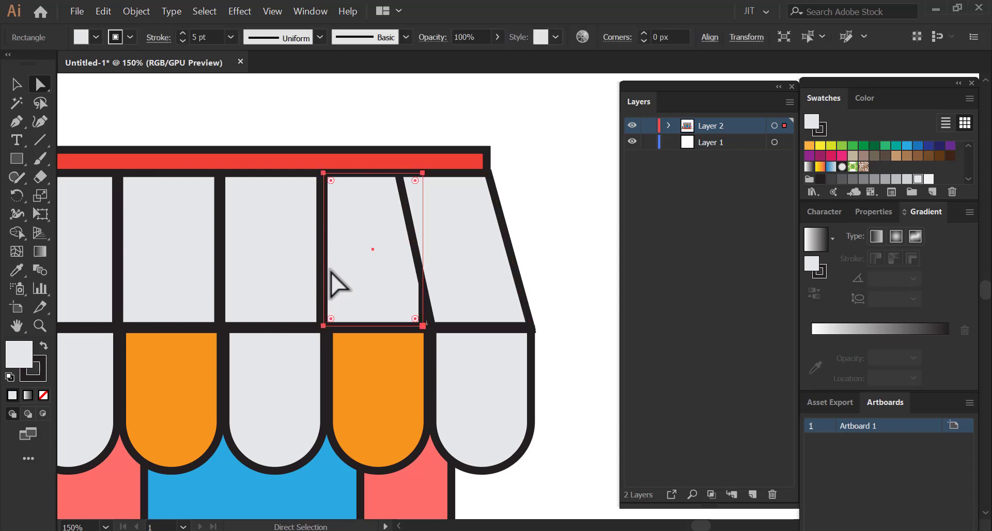
pyautogui.click(335, 165)
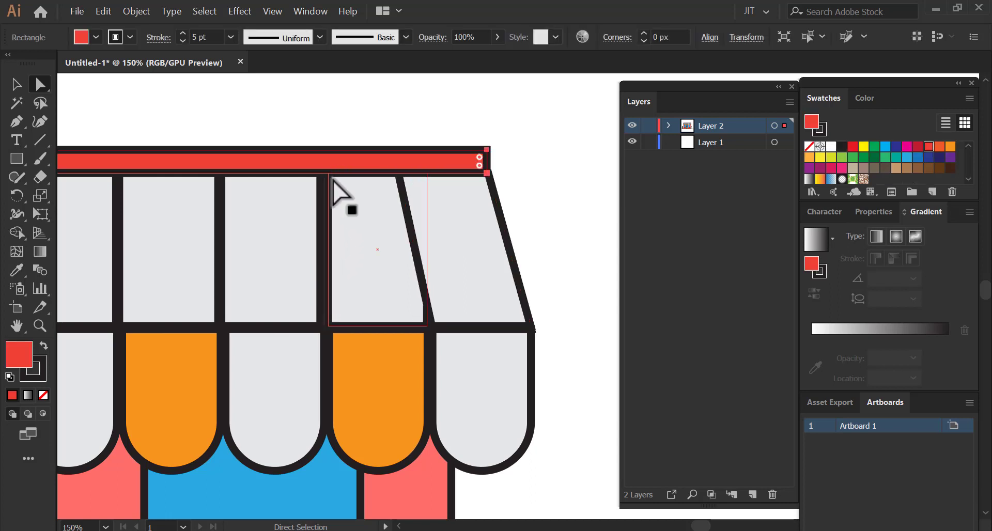
pyautogui.click(333, 197)
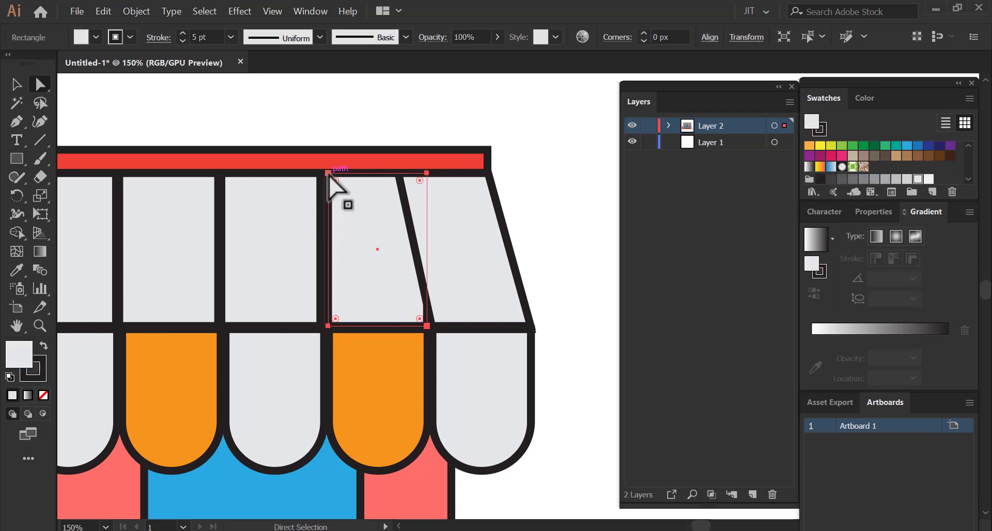
pyautogui.click(329, 174)
pyautogui.hotkey('shift', 'Left')
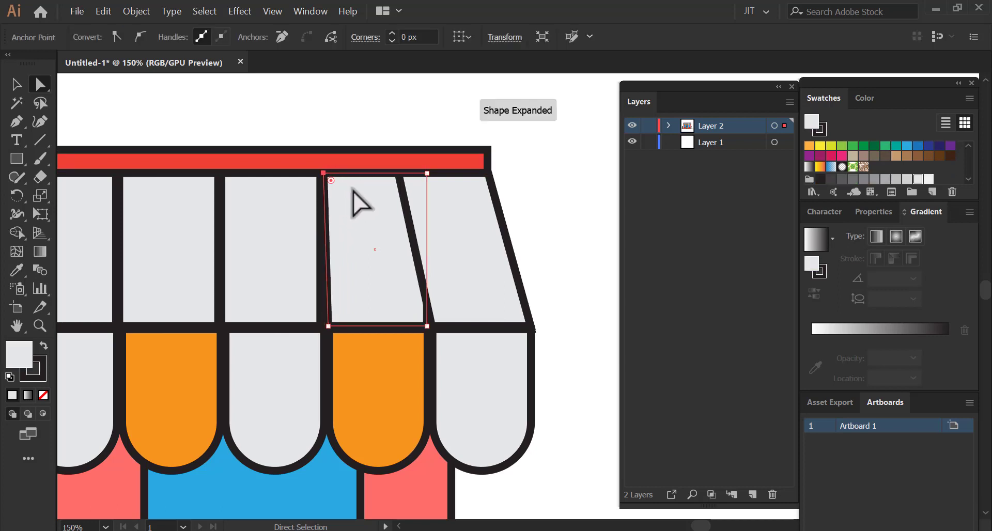
pyautogui.hotkey('shift', 'Left')
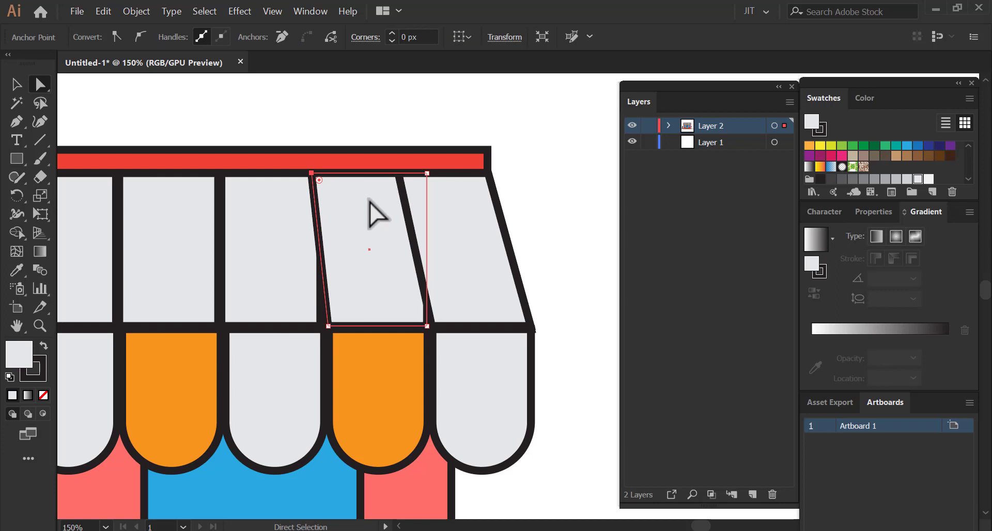
# Slant the next grey panel by moving its top-left corner further left.
pyautogui.moveTo(370, 215); pyautogui.dragTo(555, 220)
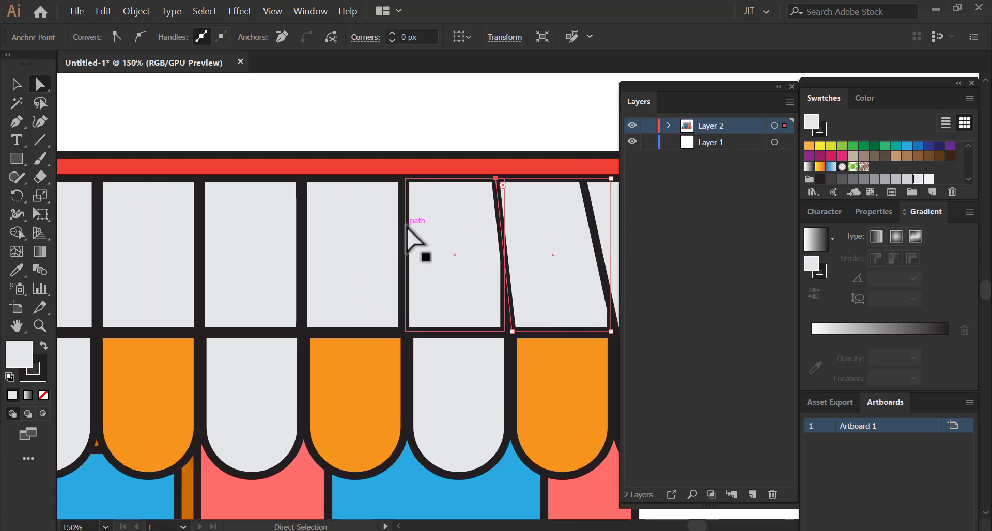
pyautogui.click(453, 329)
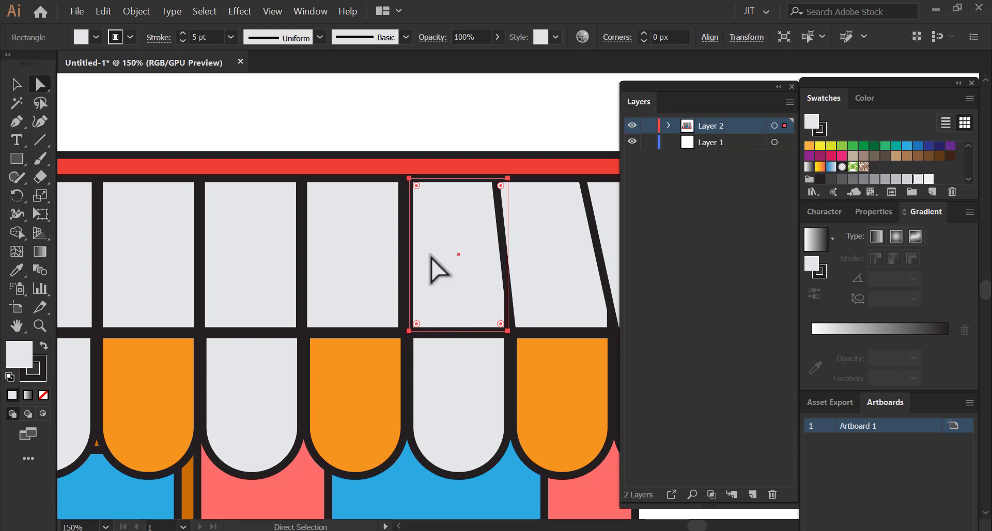
pyautogui.click(409, 179)
pyautogui.hotkey('shift', 'Left')
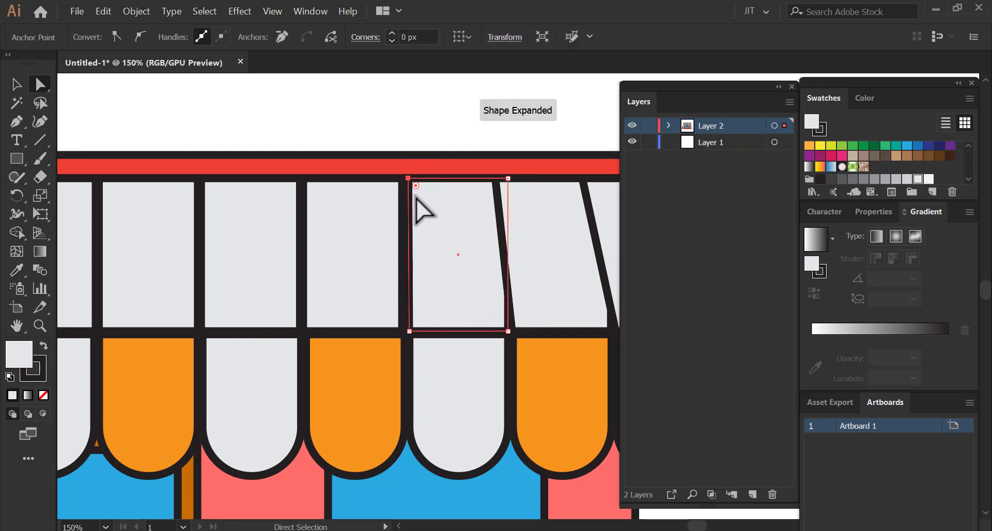
pyautogui.press('Left')
pyautogui.press('Left')
pyautogui.press('Left')
pyautogui.press('Left')
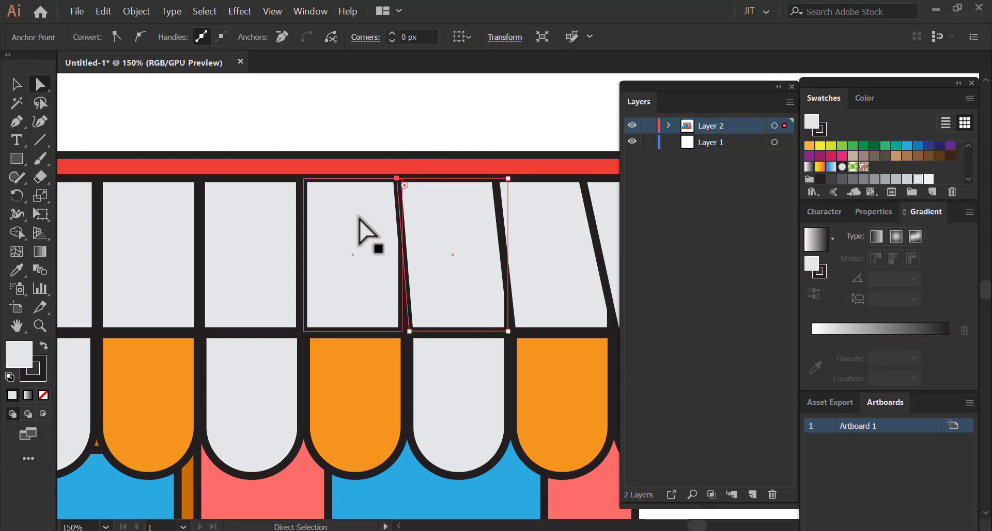
# Nudge the following panel's top-left corner left and zoom out over the awning.
pyautogui.click(376, 214)
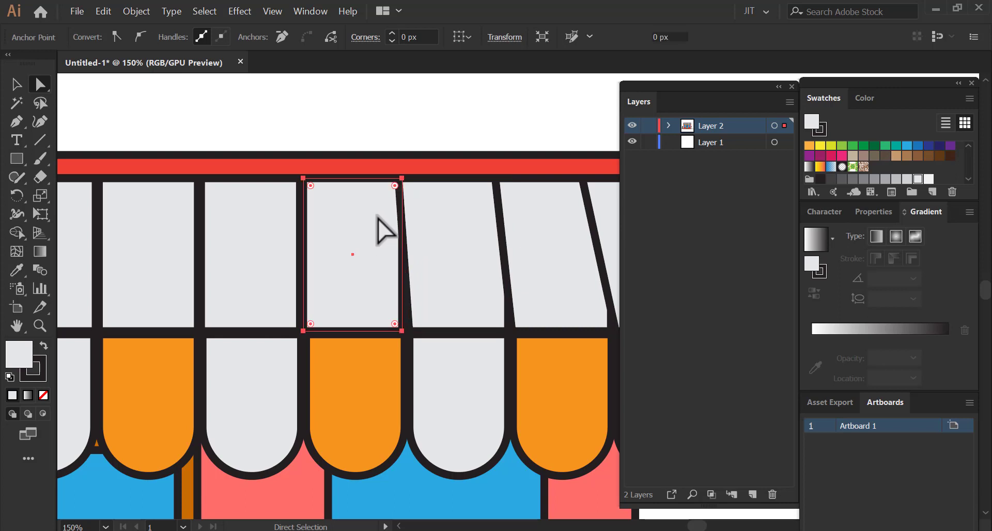
pyautogui.moveTo(312, 187); pyautogui.dragTo(310, 187)
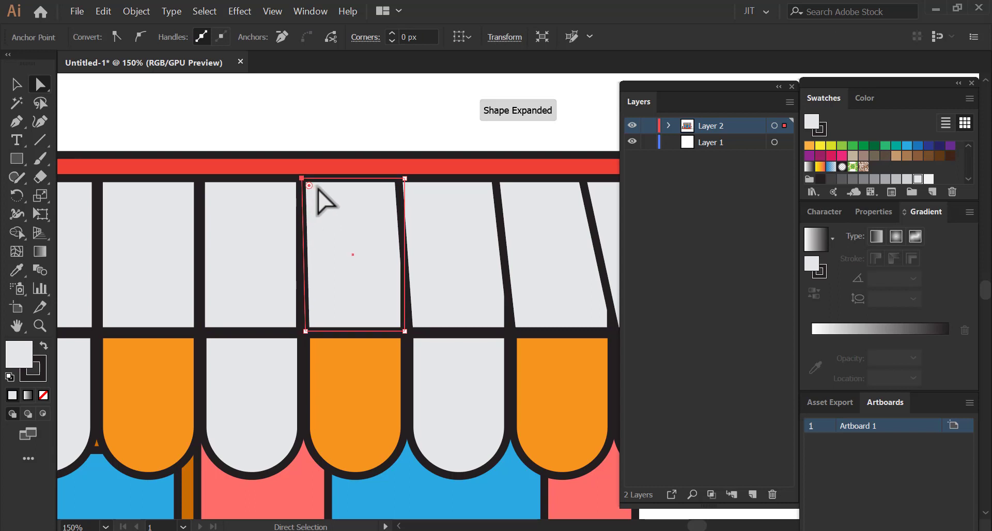
pyautogui.click(371, 250)
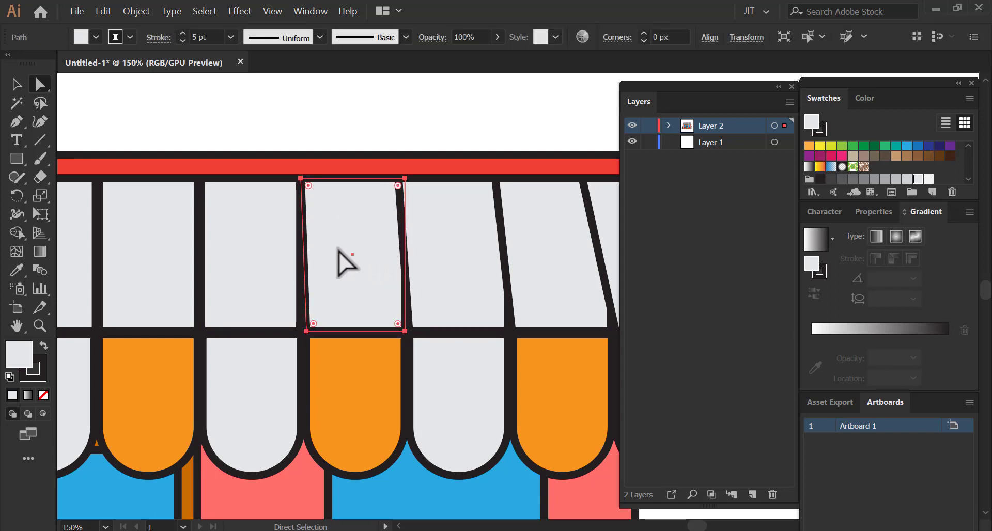
pyautogui.click(266, 253)
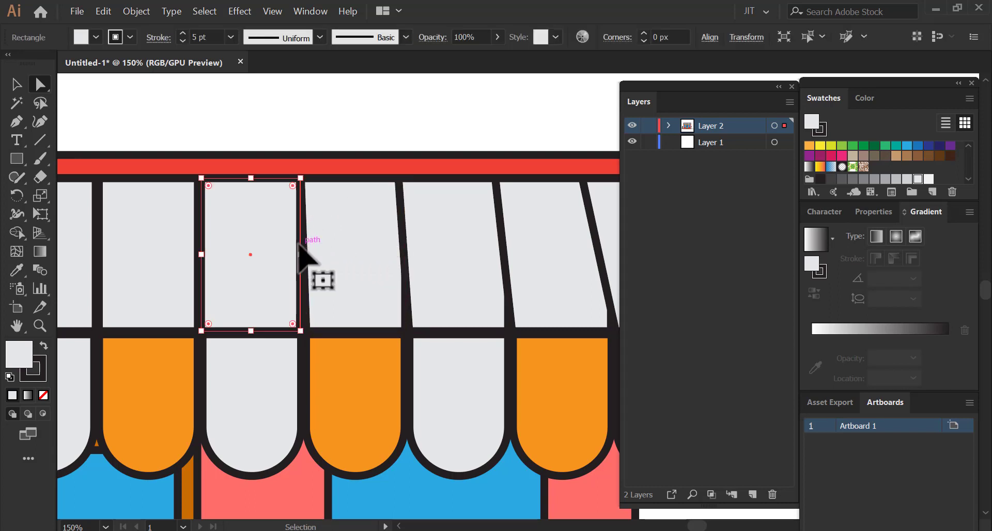
pyautogui.hotkey('ctrl', '-')
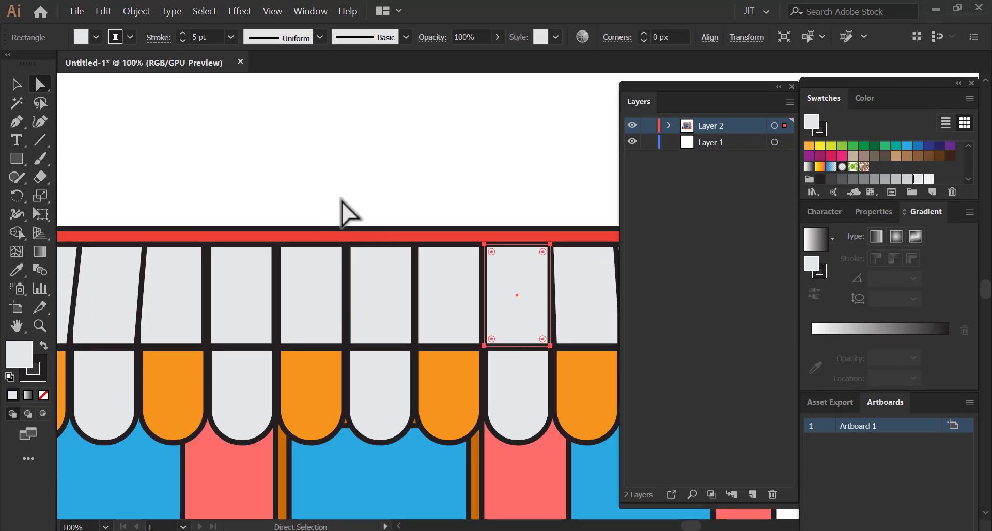
# Shift the left end awning panel slightly right into place.
pyautogui.click(343, 210)
pyautogui.moveTo(332, 248); pyautogui.dragTo(359, 228)
pyautogui.hotkey('ctrl', '-')
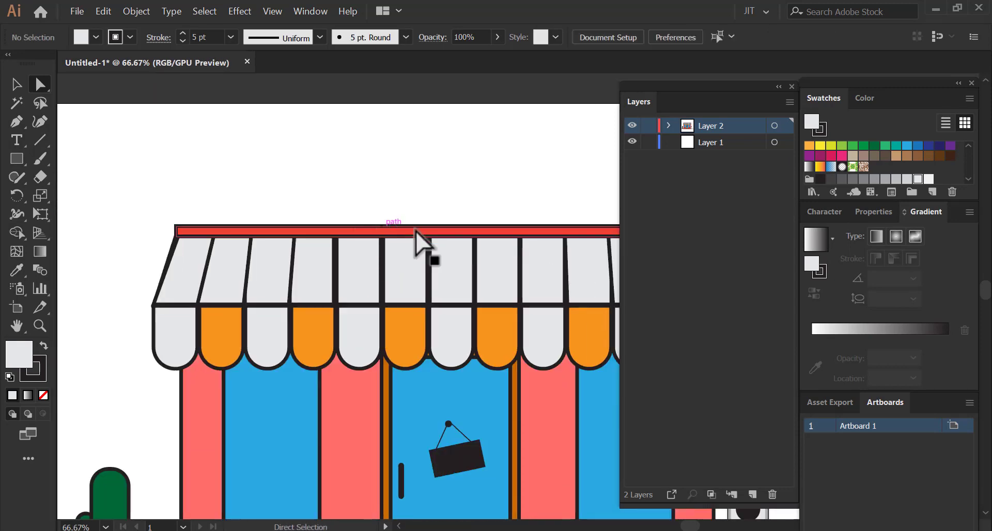
pyautogui.moveTo(244, 238); pyautogui.dragTo(334, 246)
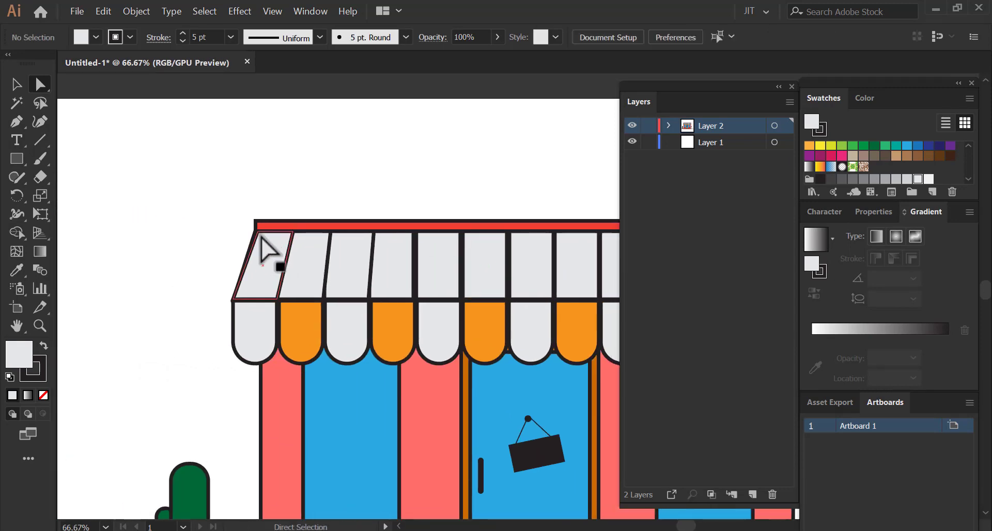
pyautogui.hotkey('ctrl', '+')
pyautogui.hotkey('ctrl', '+')
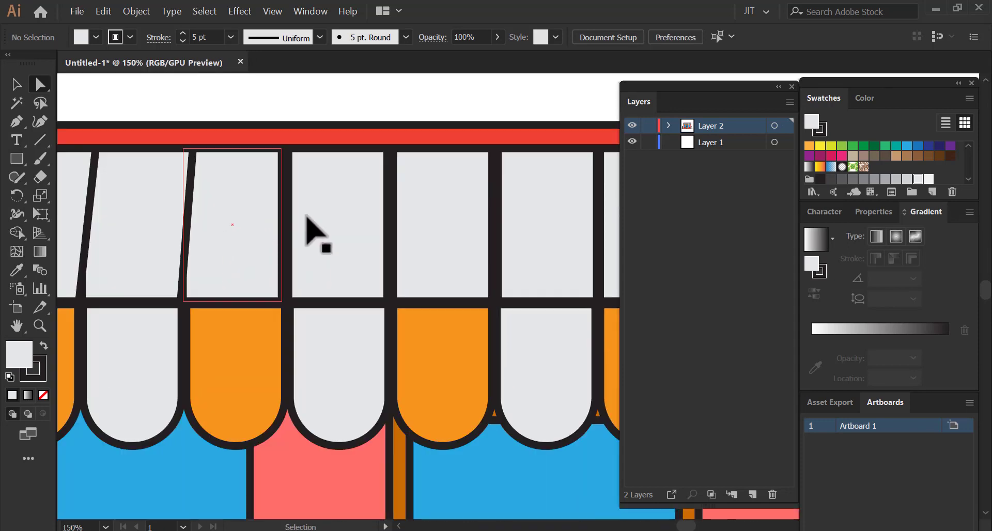
pyautogui.moveTo(200, 206); pyautogui.dragTo(477, 228)
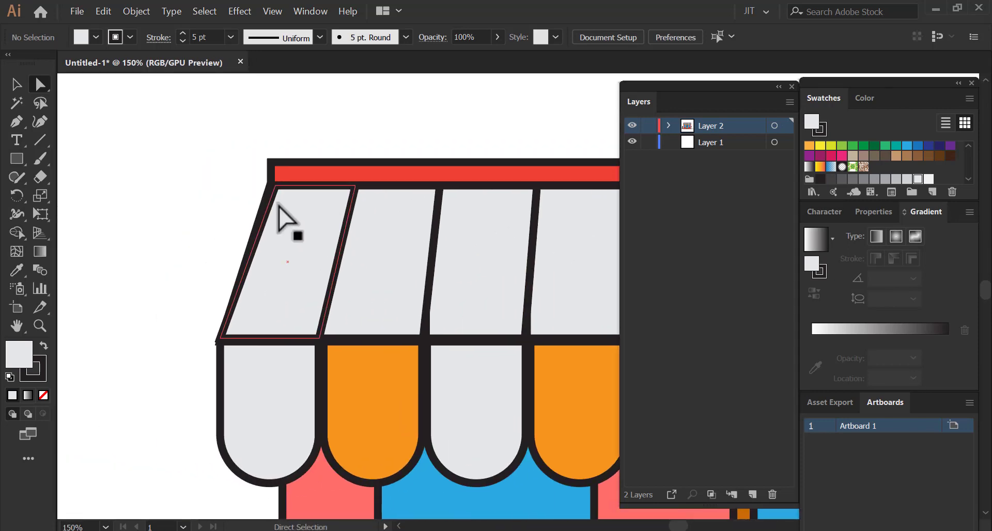
pyautogui.moveTo(279, 195); pyautogui.dragTo(291, 207)
pyautogui.click(278, 194)
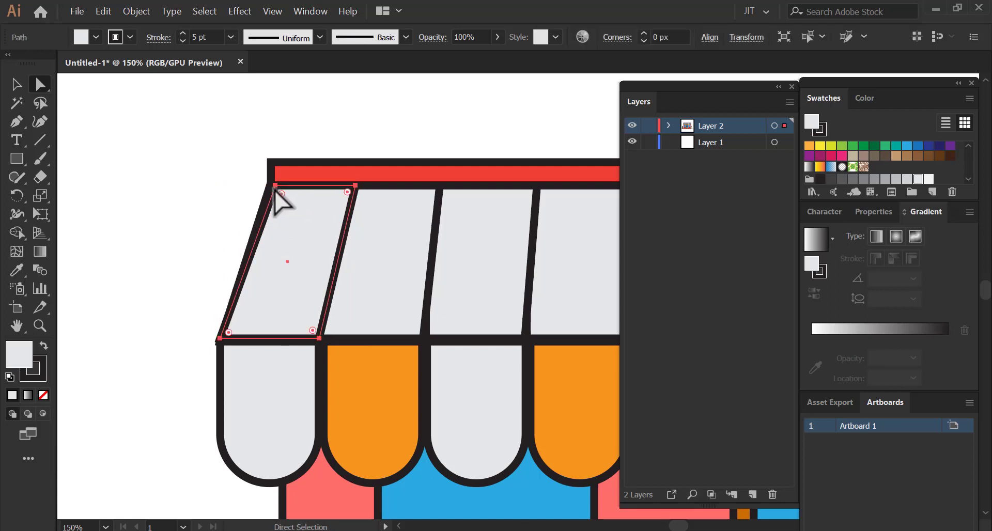
pyautogui.click(195, 222)
pyautogui.click(277, 199)
pyautogui.moveTo(277, 200); pyautogui.dragTo(279, 192)
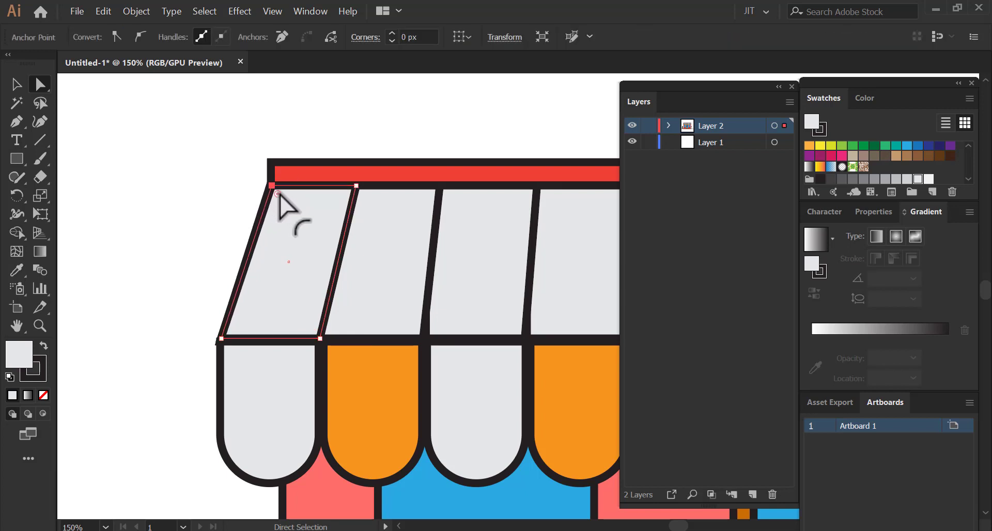
# Move the shared edge between the slanted second panel and its neighbour rightward.
pyautogui.moveTo(543, 233); pyautogui.dragTo(389, 228)
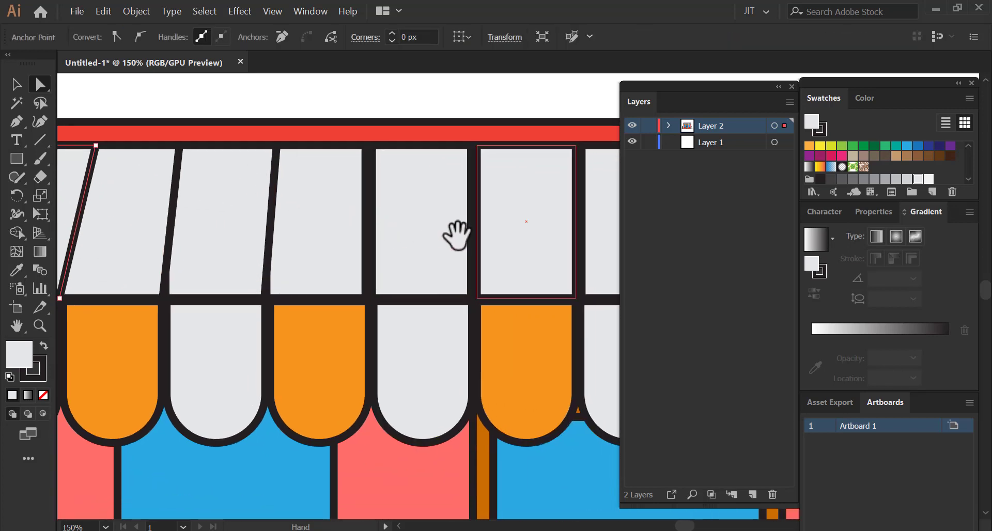
pyautogui.moveTo(457, 235)
pyautogui.mouseDown()
pyautogui.moveTo(398, 228)
pyautogui.moveTo(320, 238)
pyautogui.mouseUp()
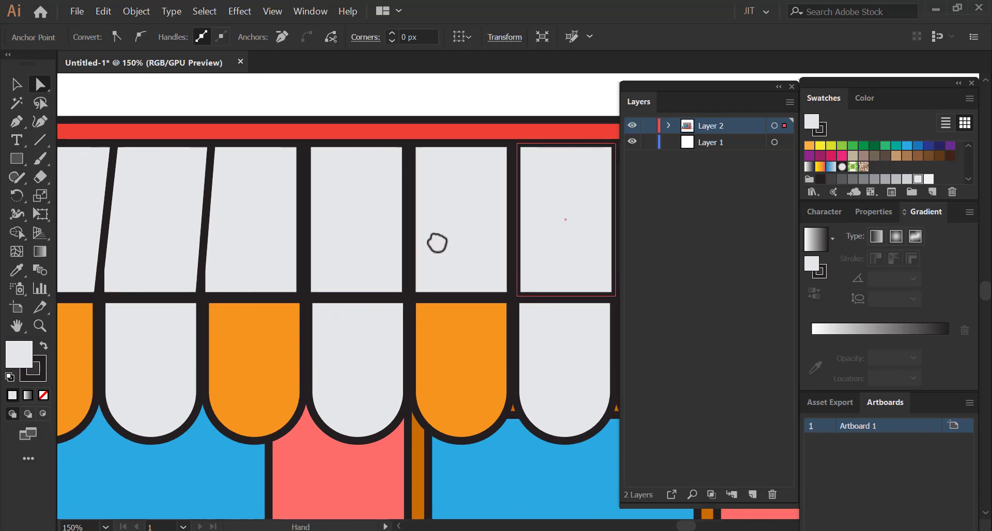
pyautogui.click(304, 241)
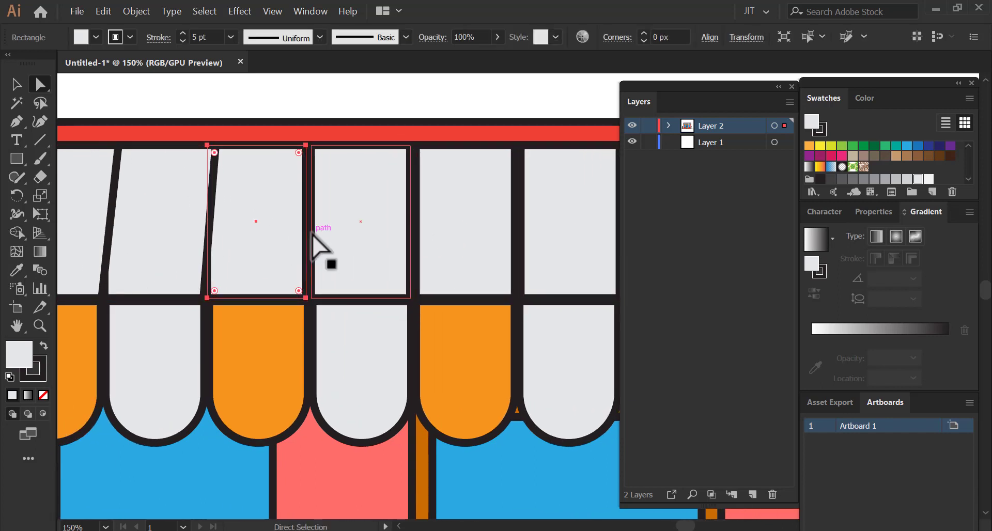
pyautogui.click(357, 242)
pyautogui.click(207, 264)
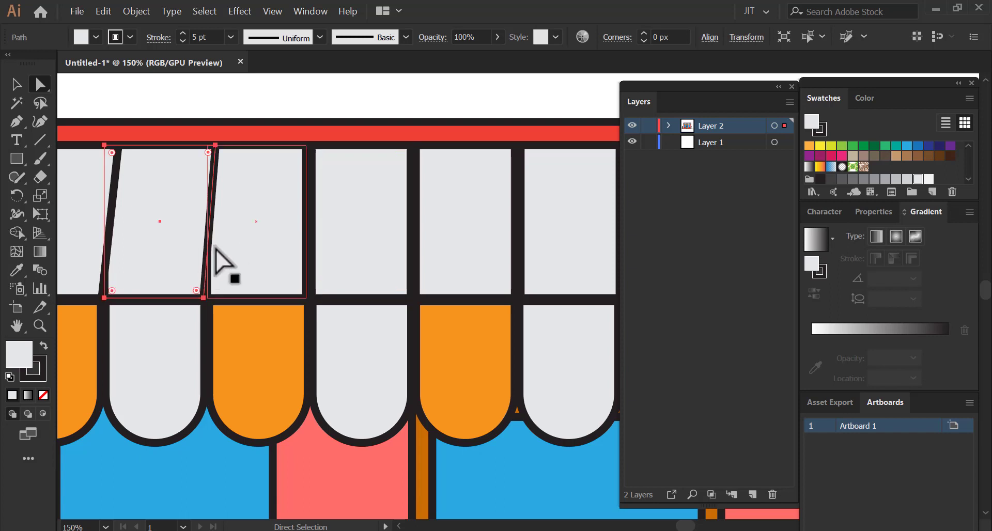
pyautogui.moveTo(132, 248); pyautogui.dragTo(104, 266)
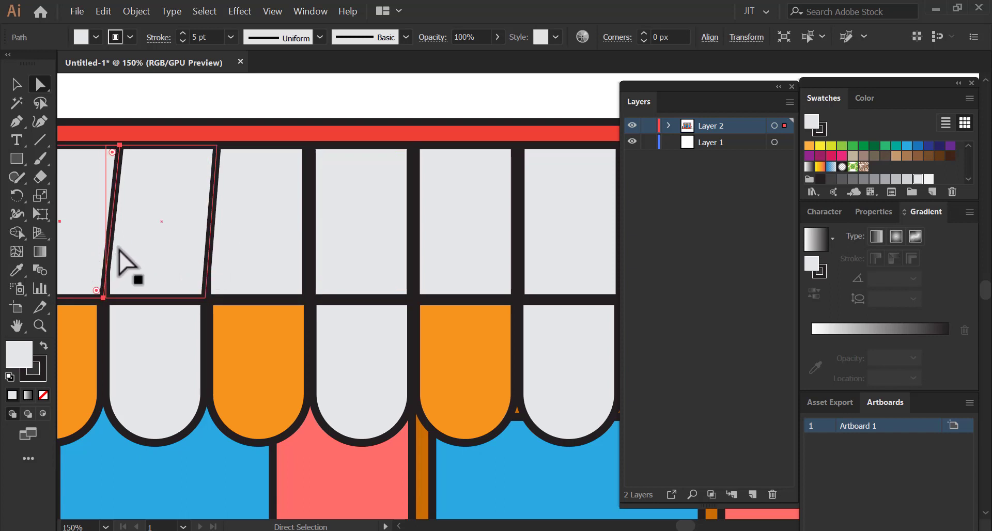
pyautogui.press('Right')
pyautogui.press('Right')
# Check the plain stripe beside it, then zoom out to 66.67% to show the storefront.
pyautogui.click(385, 246)
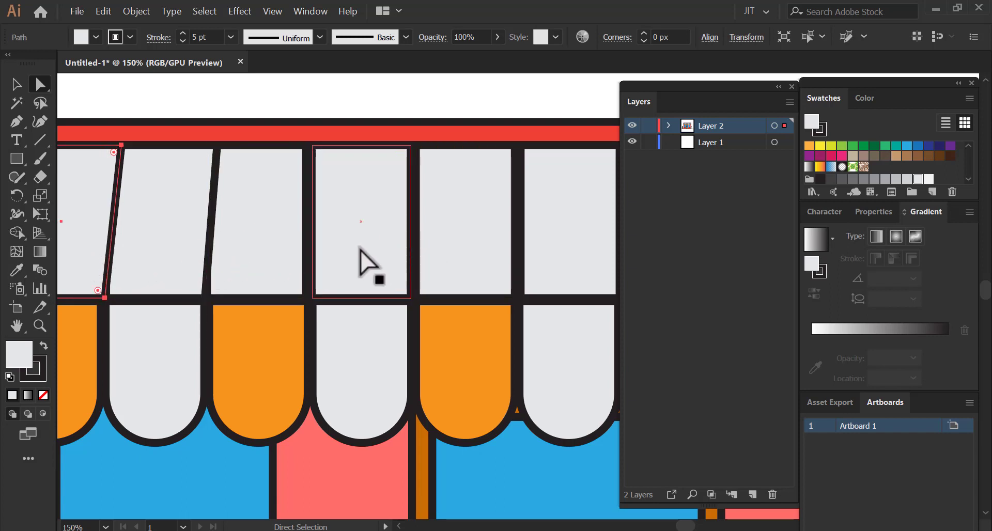
pyautogui.click(390, 248)
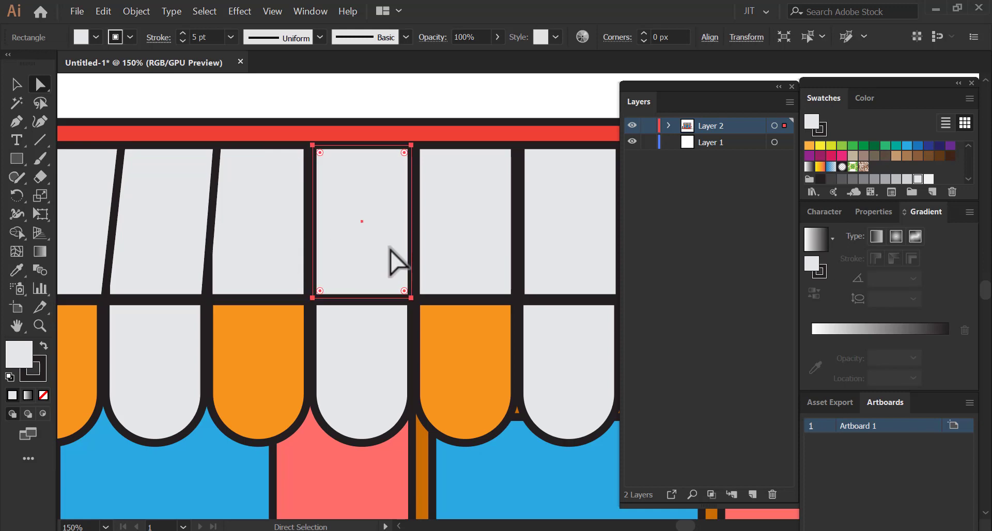
pyautogui.moveTo(457, 259); pyautogui.dragTo(391, 255)
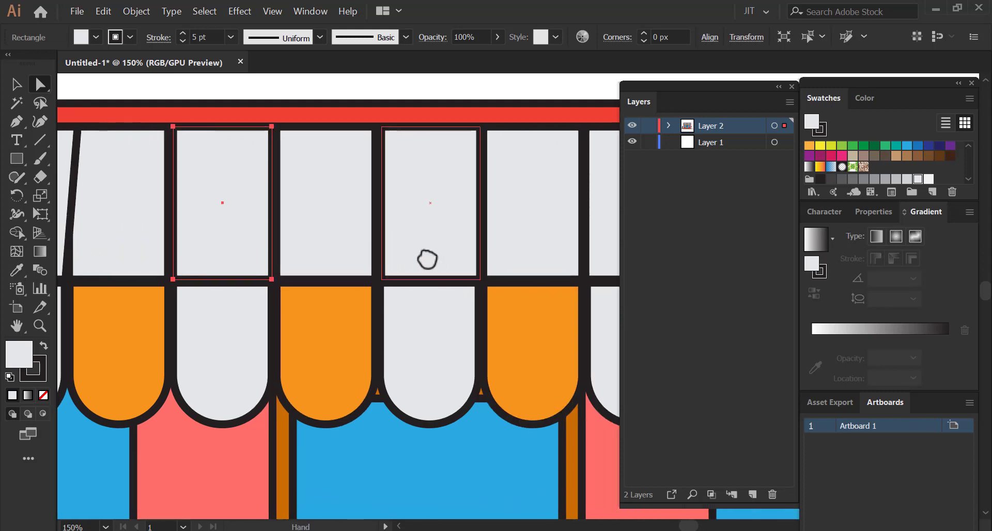
pyautogui.hotkey('ctrl', '-')
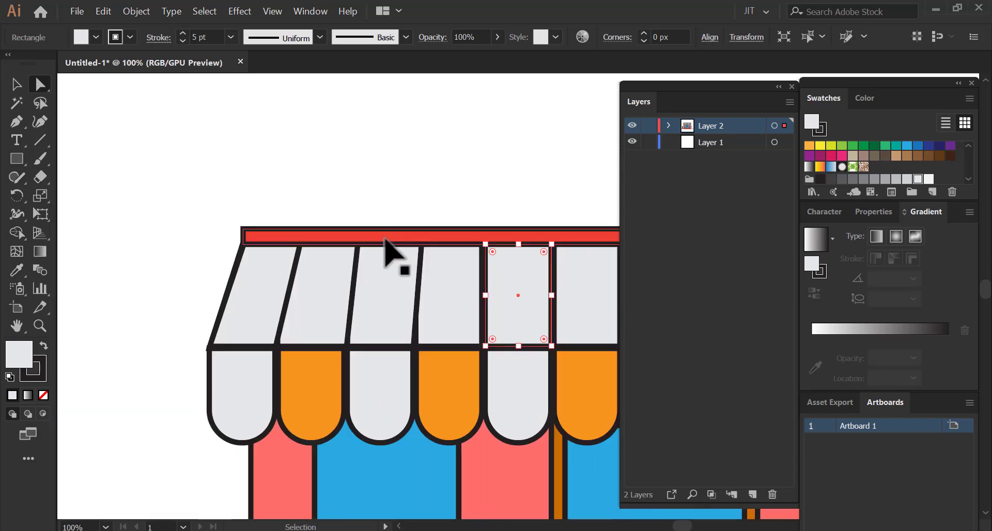
pyautogui.hotkey('ctrl', '-')
pyautogui.click(421, 228)
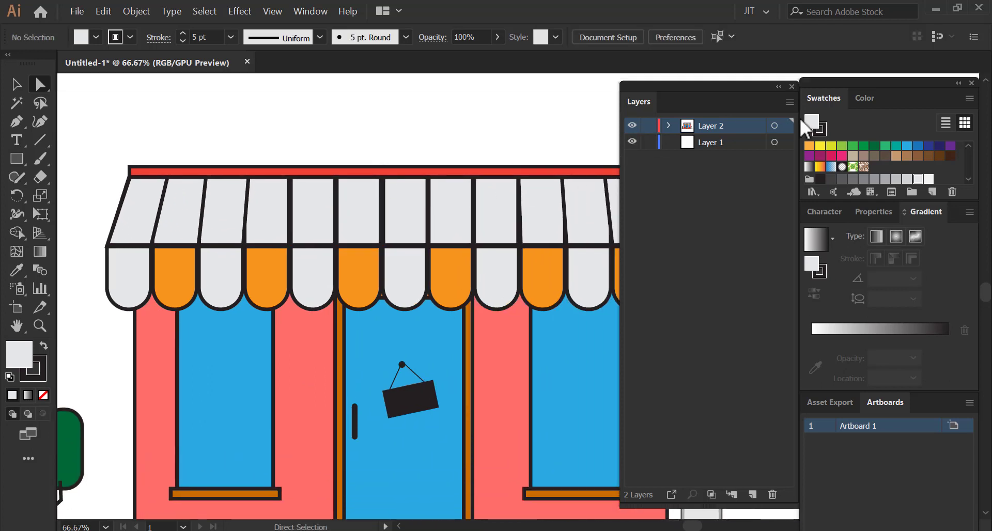
# Close the Layers panel and pan the storefront into view.
pyautogui.click(792, 87)
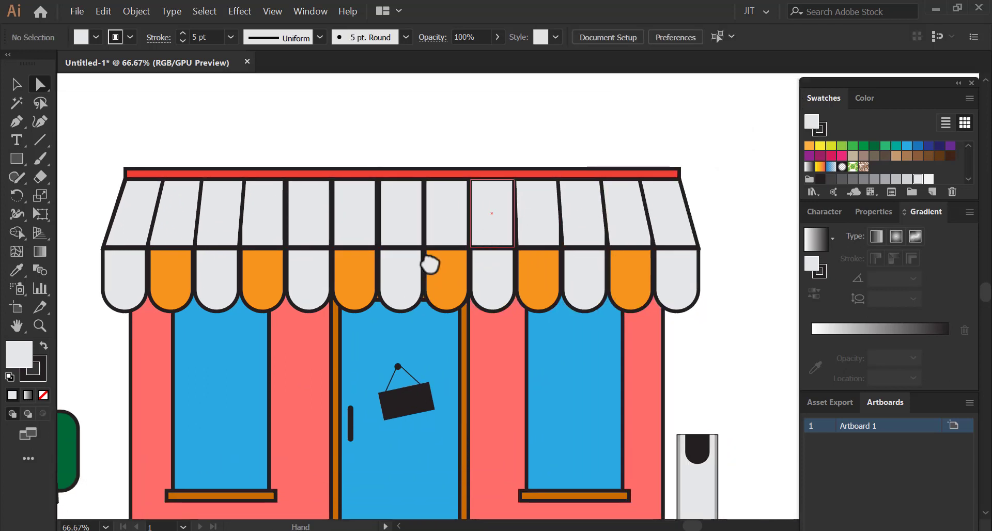
pyautogui.scroll(-3, 427, 264)
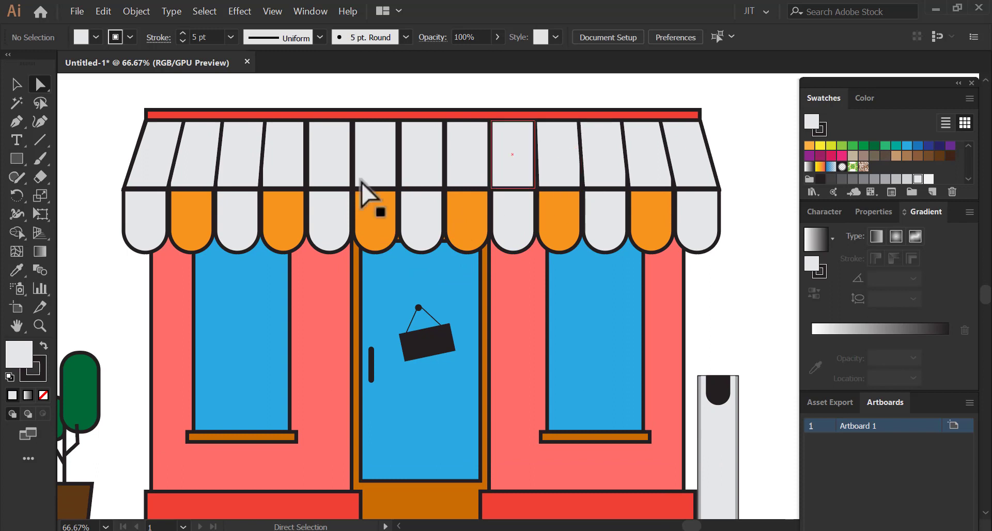
pyautogui.moveTo(602, 210)
pyautogui.mouseDown()
pyautogui.moveTo(640, 264)
pyautogui.moveTo(547, 234)
pyautogui.moveTo(451, 223)
pyautogui.moveTo(452, 235)
pyautogui.moveTo(425, 221)
pyautogui.moveTo(443, 255)
pyautogui.moveTo(381, 235)
pyautogui.moveTo(378, 224)
pyautogui.mouseUp()
pyautogui.click(703, 226)
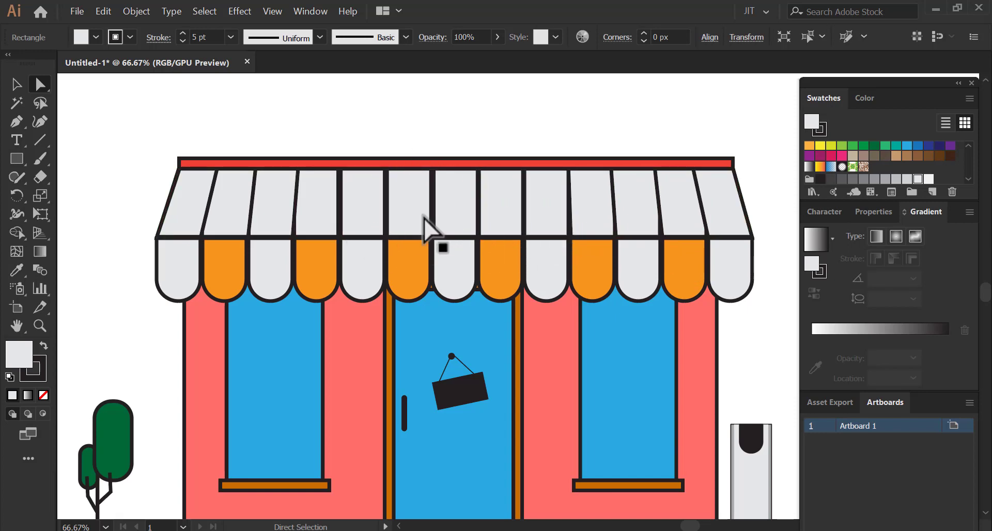
pyautogui.hotkey('ctrl', 'shift', 'a')
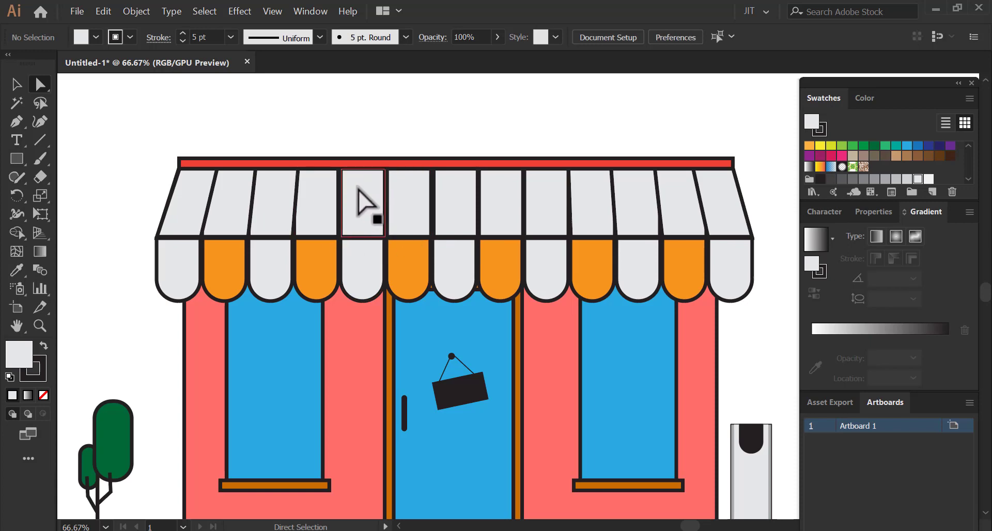
# Adjust an upper awning stripe's top-left corner and check the neighbouring stripes.
pyautogui.click(362, 201)
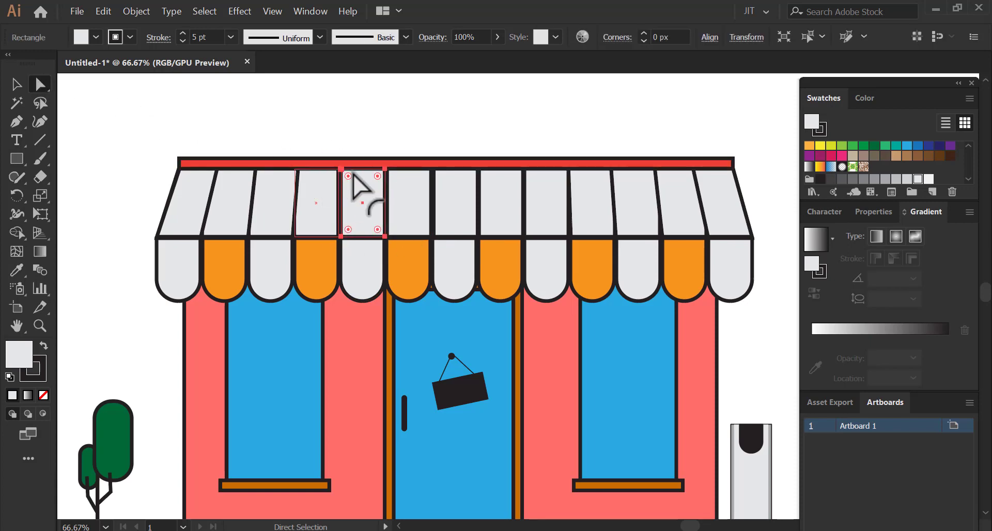
pyautogui.moveTo(341, 170); pyautogui.dragTo(341, 170)
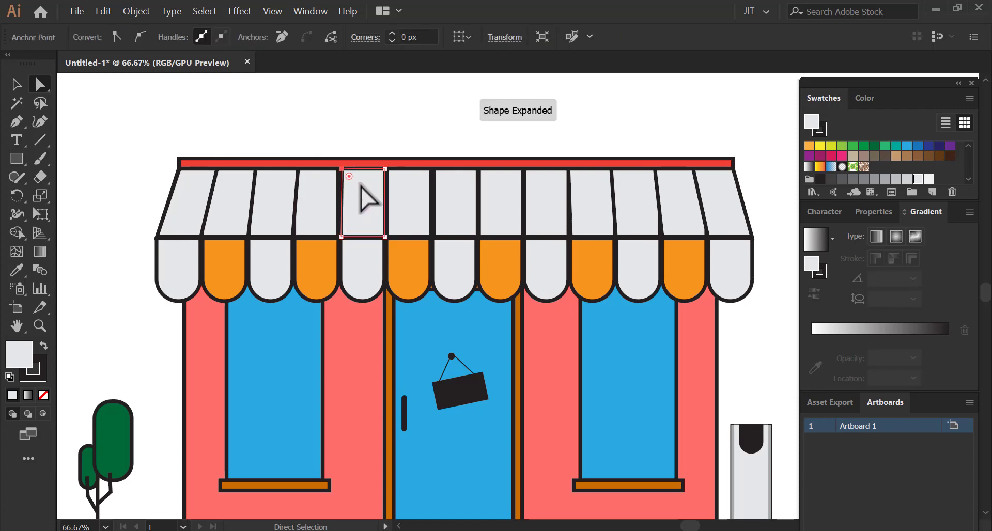
pyautogui.click(369, 210)
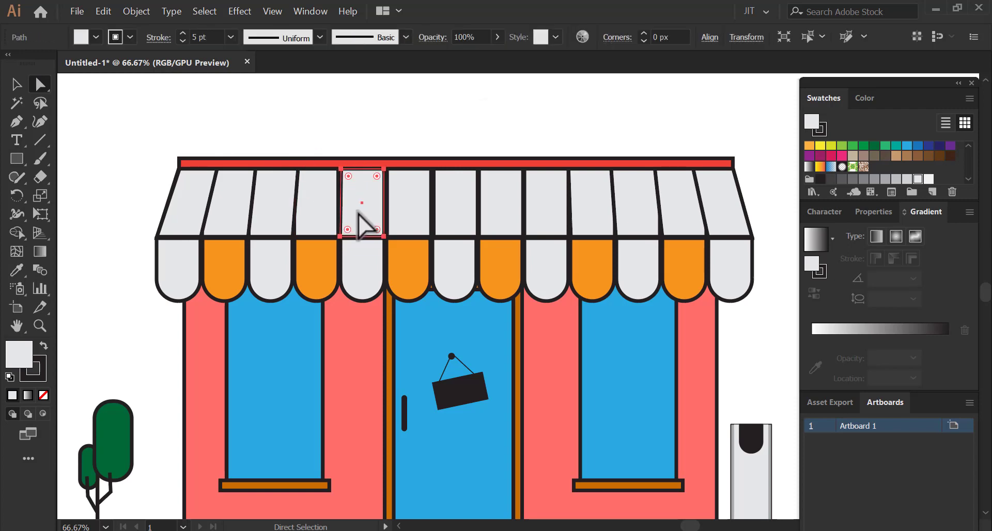
pyautogui.click(402, 218)
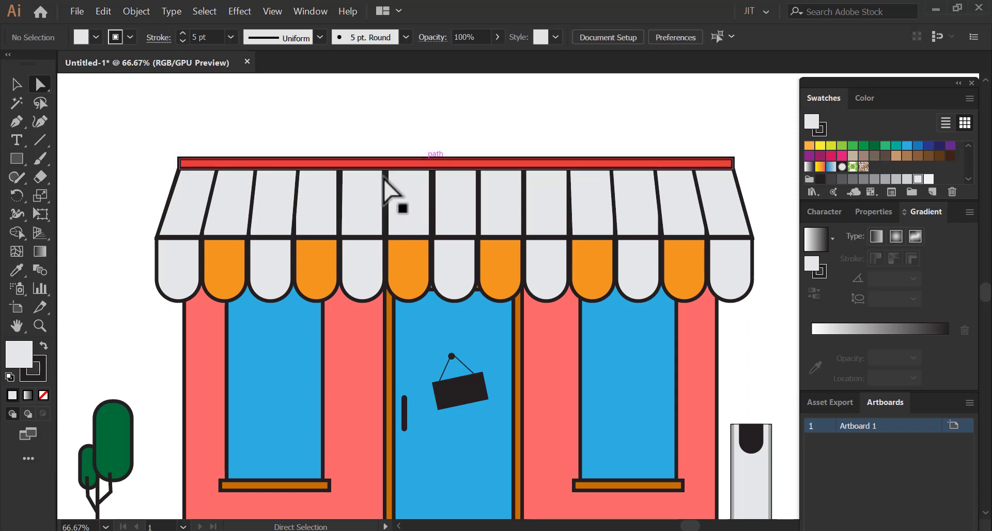
pyautogui.click(329, 212)
pyautogui.click(362, 211)
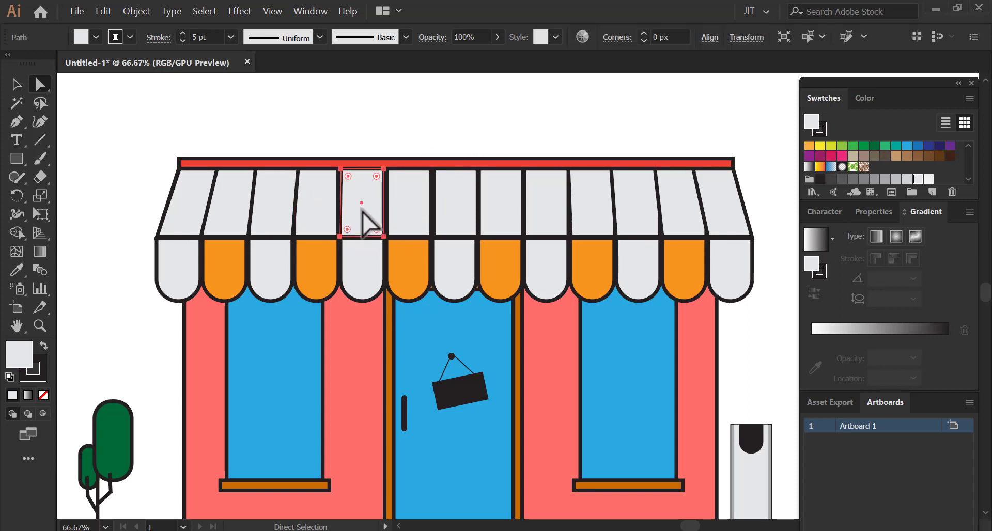
pyautogui.click(394, 148)
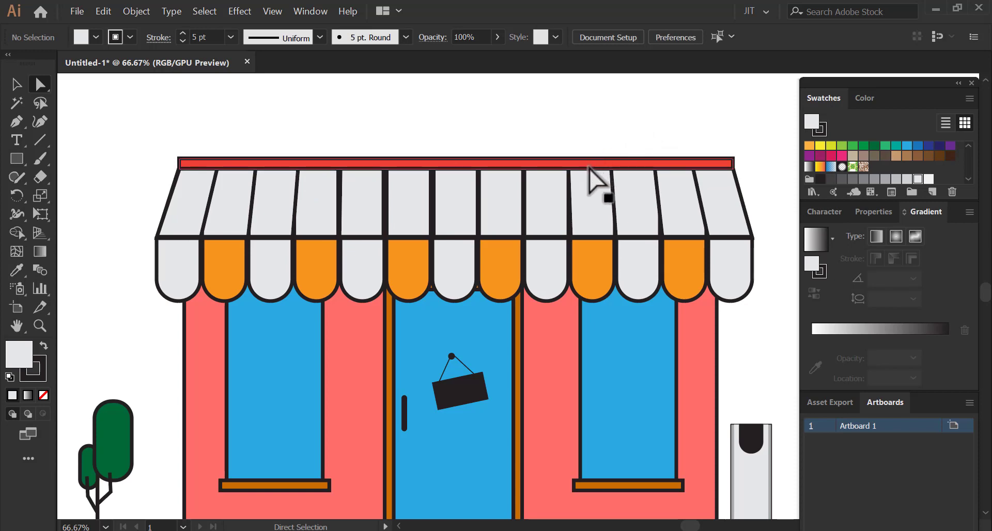
# Pan across the awning and select the middle upper awning panel.
pyautogui.moveTo(585, 173)
pyautogui.mouseDown()
pyautogui.moveTo(521, 264)
pyautogui.moveTo(505, 269)
pyautogui.mouseUp()
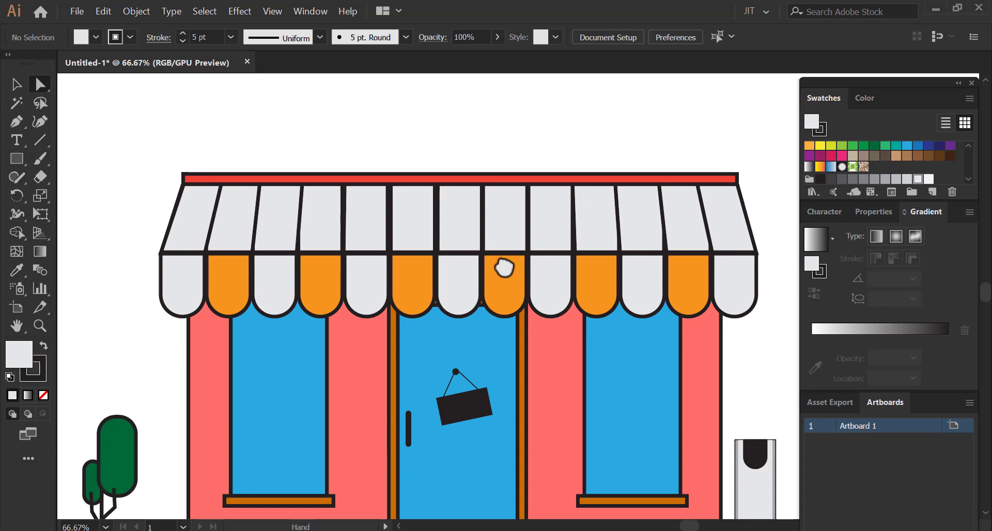
pyautogui.moveTo(454, 250); pyautogui.dragTo(468, 268)
pyautogui.click(455, 244)
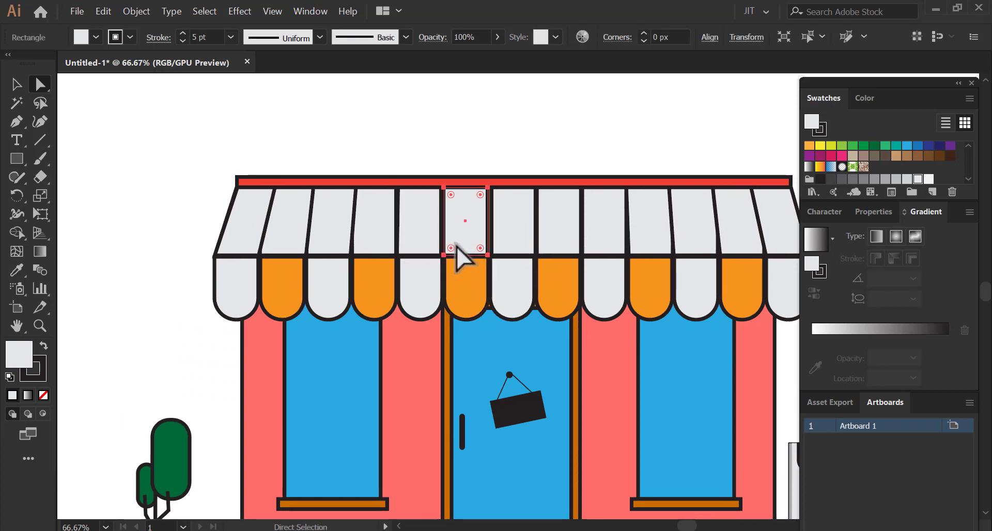
pyautogui.click(421, 250)
pyautogui.hotkey('ctrl', 'shift', 'a')
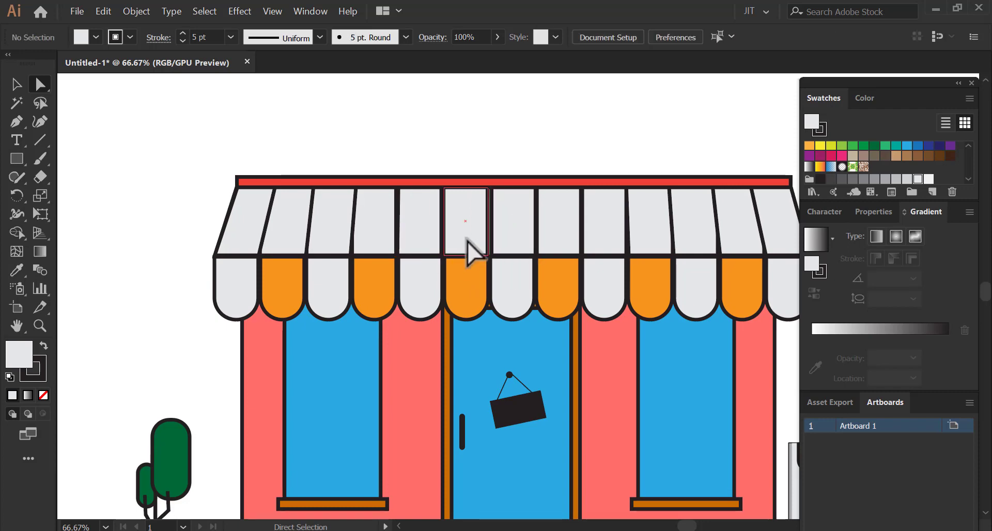
pyautogui.click(469, 244)
# At 200% zoom, slant the middle upper panel's left edge by moving its corners.
pyautogui.hotkey('ctrl', '=')
pyautogui.hotkey('ctrl', '=')
pyautogui.hotkey('ctrl', '=')
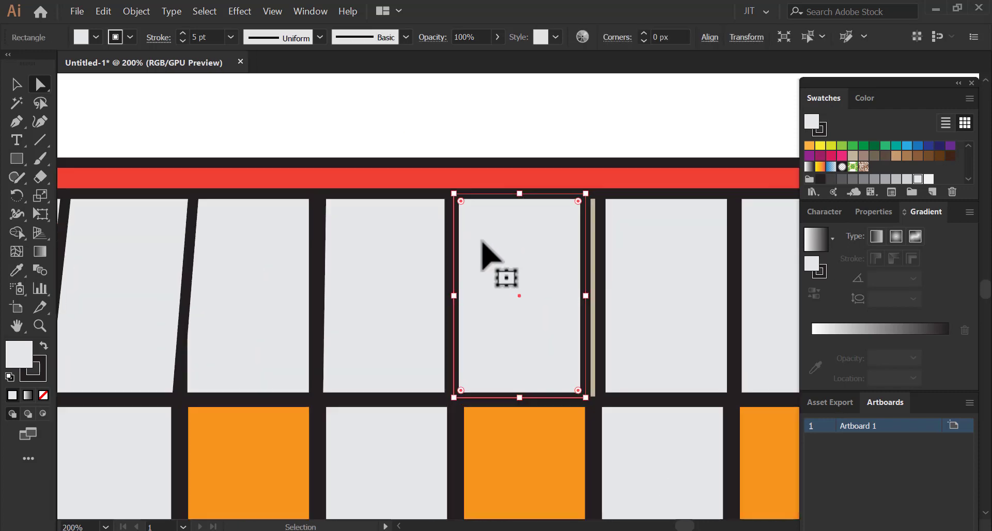
pyautogui.moveTo(434, 283)
pyautogui.mouseDown()
pyautogui.moveTo(468, 238)
pyautogui.moveTo(509, 284)
pyautogui.mouseUp()
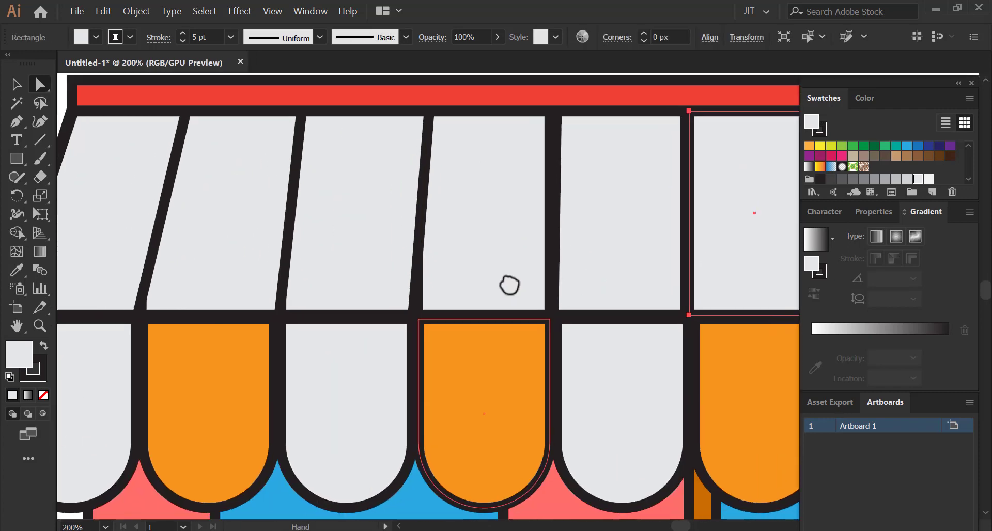
pyautogui.click(454, 228)
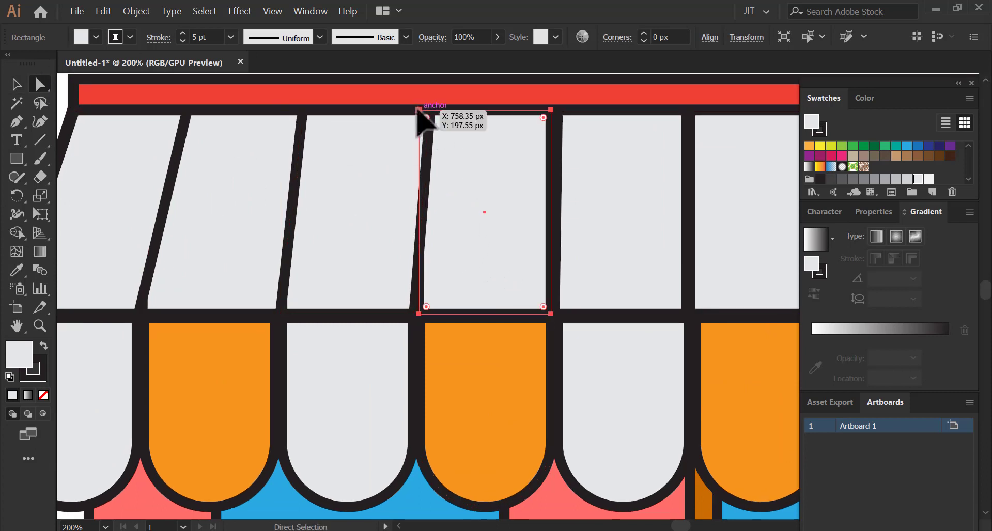
pyautogui.moveTo(419, 110); pyautogui.dragTo(431, 110)
pyautogui.moveTo(432, 123)
pyautogui.mouseDown()
pyautogui.moveTo(418, 113)
pyautogui.moveTo(437, 118)
pyautogui.mouseUp()
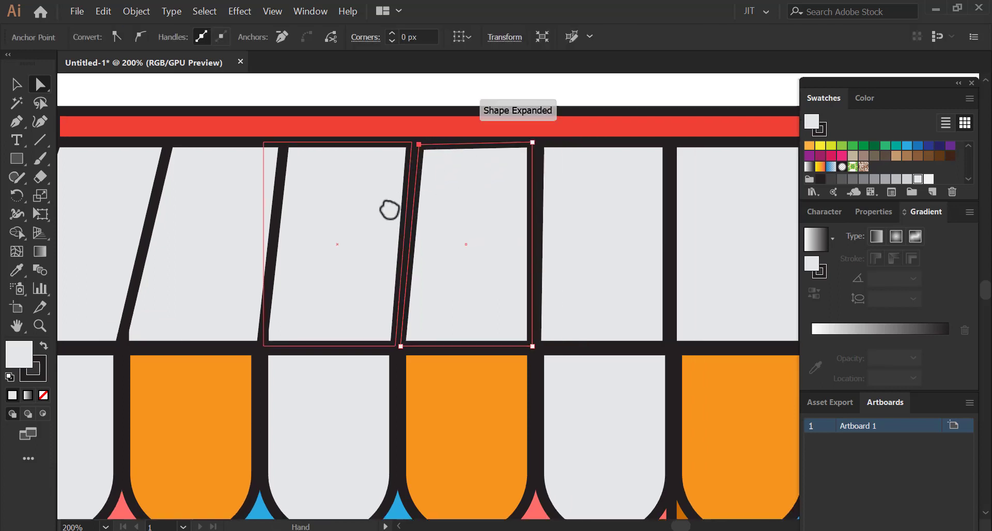
pyautogui.scroll(2, 408, 196)
pyautogui.moveTo(409, 166); pyautogui.dragTo(410, 171)
# Realign the left panels' top corners, sliding the left panel's top corner right.
pyautogui.moveTo(361, 199)
pyautogui.mouseDown()
pyautogui.moveTo(376, 192)
pyautogui.moveTo(323, 158)
pyautogui.moveTo(351, 153)
pyautogui.mouseUp()
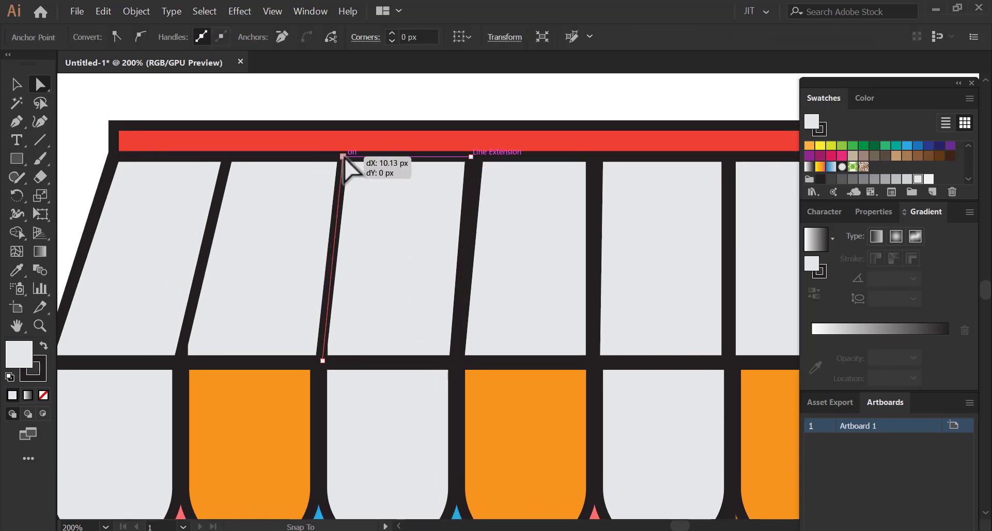
pyautogui.moveTo(364, 197); pyautogui.dragTo(333, 162)
pyautogui.click(352, 329)
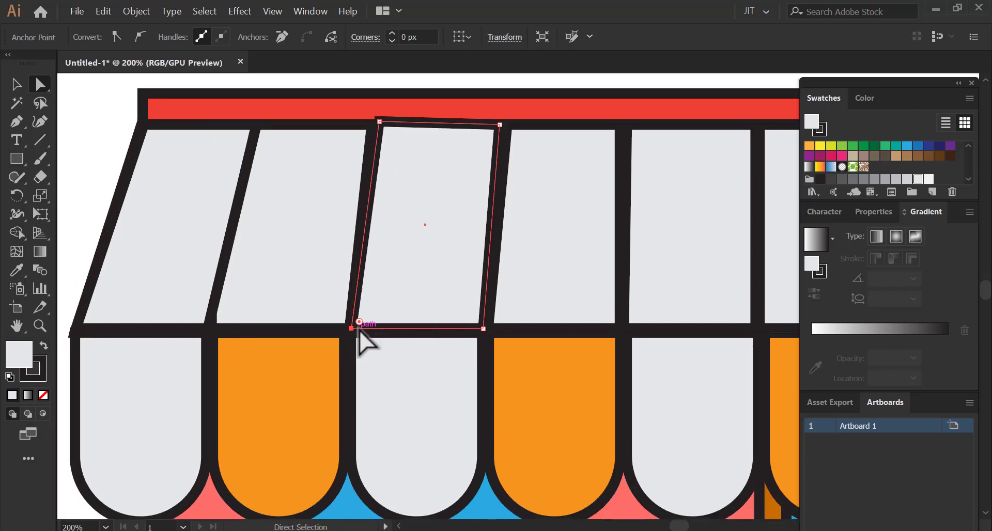
pyautogui.moveTo(379, 122); pyautogui.dragTo(380, 125)
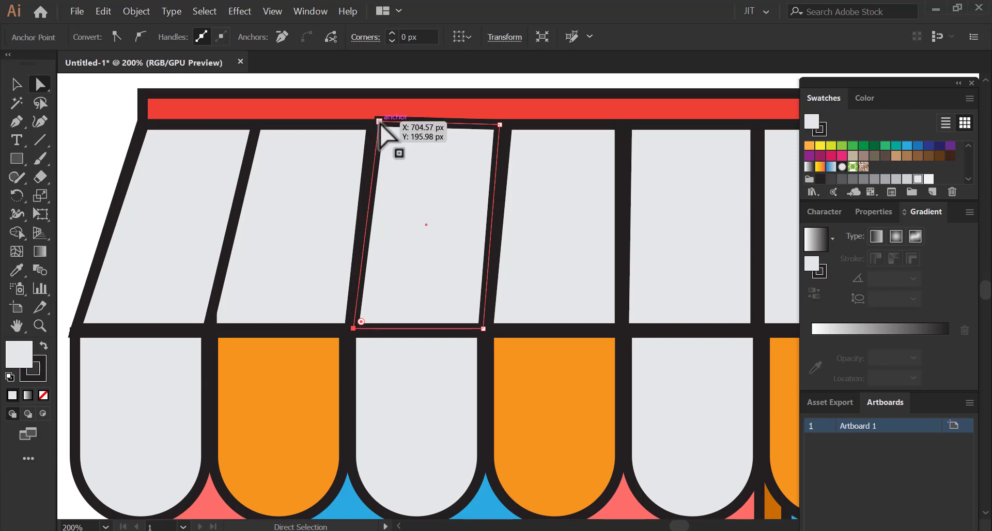
pyautogui.click(281, 152)
pyautogui.moveTo(214, 125); pyautogui.dragTo(263, 126)
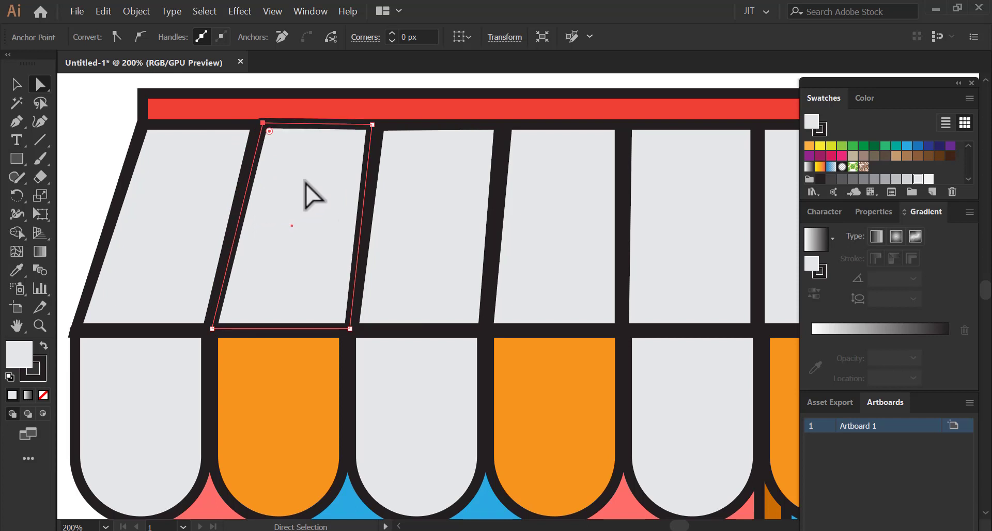
pyautogui.moveTo(373, 126); pyautogui.dragTo(377, 128)
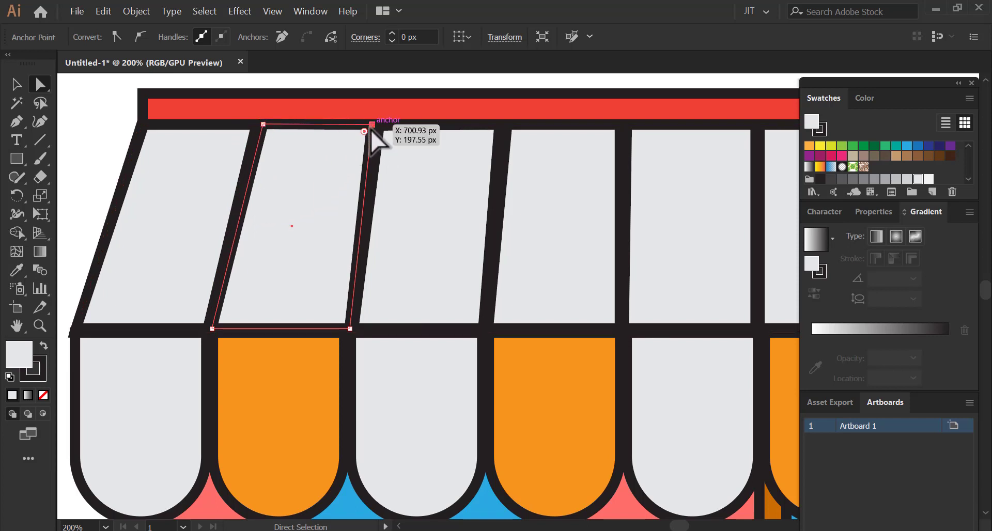
# Line up the leftmost panels' bottom corners with their neighbours.
pyautogui.click(392, 215)
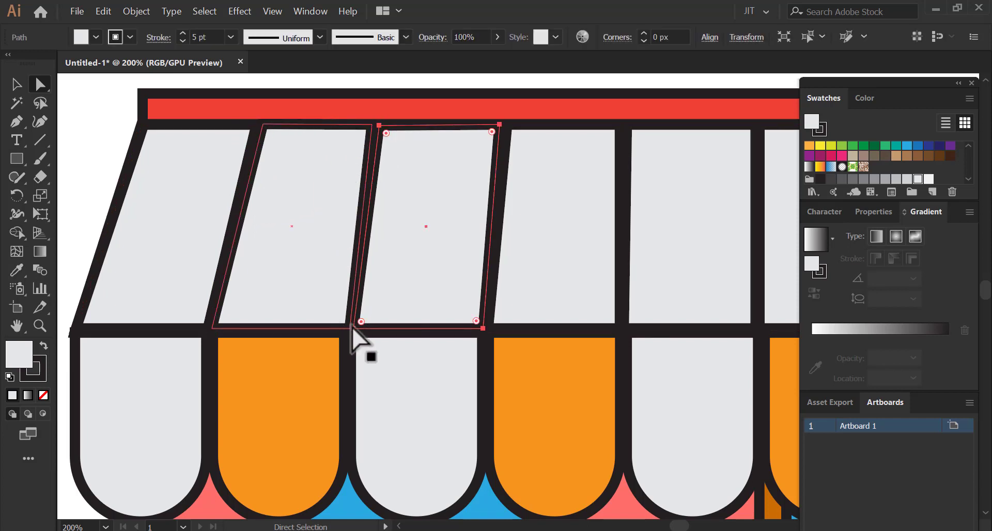
pyautogui.moveTo(352, 326); pyautogui.dragTo(358, 336)
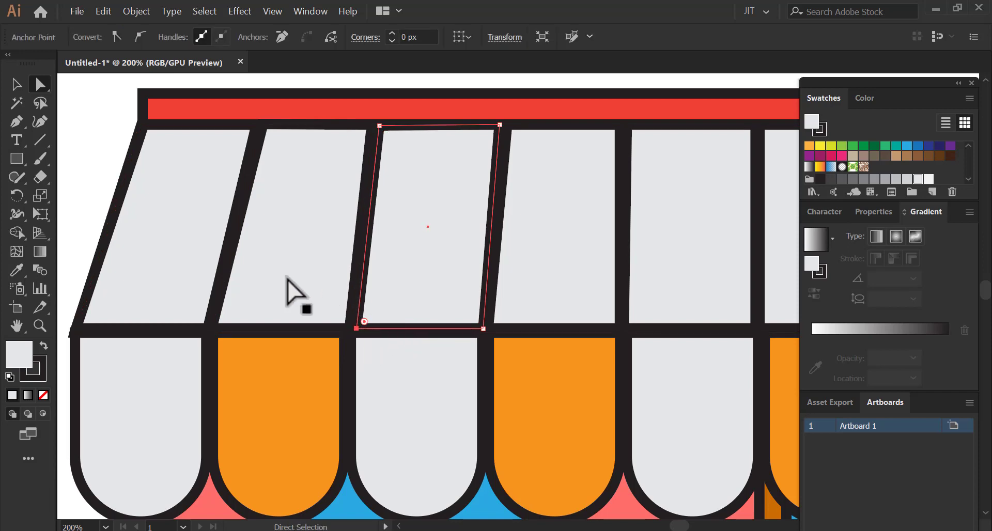
pyautogui.click(193, 312)
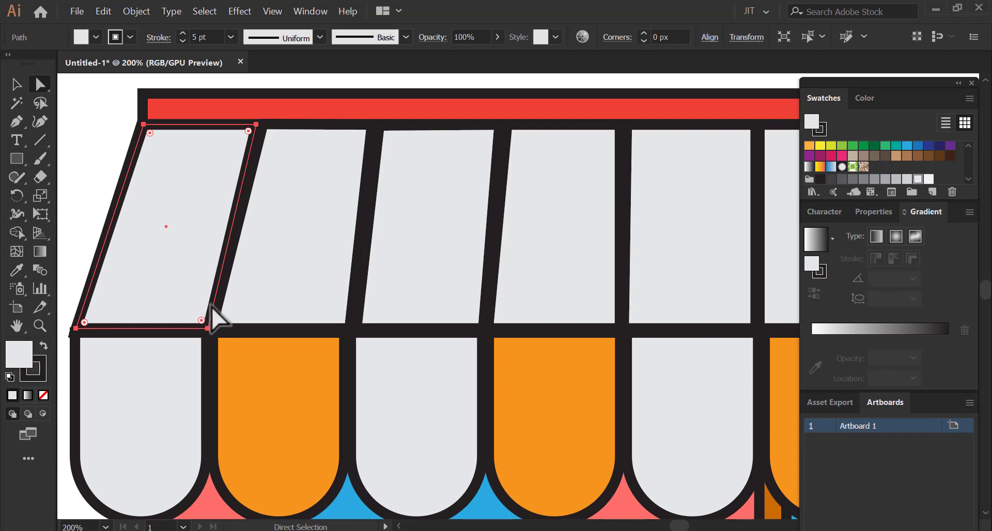
pyautogui.moveTo(206, 323); pyautogui.dragTo(210, 333)
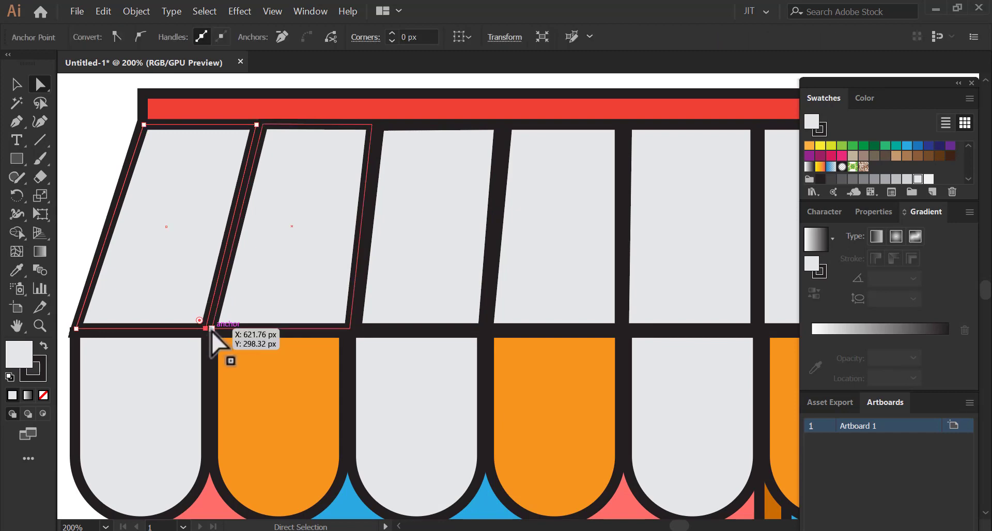
pyautogui.press('space')
pyautogui.moveTo(560, 233); pyautogui.dragTo(295, 192)
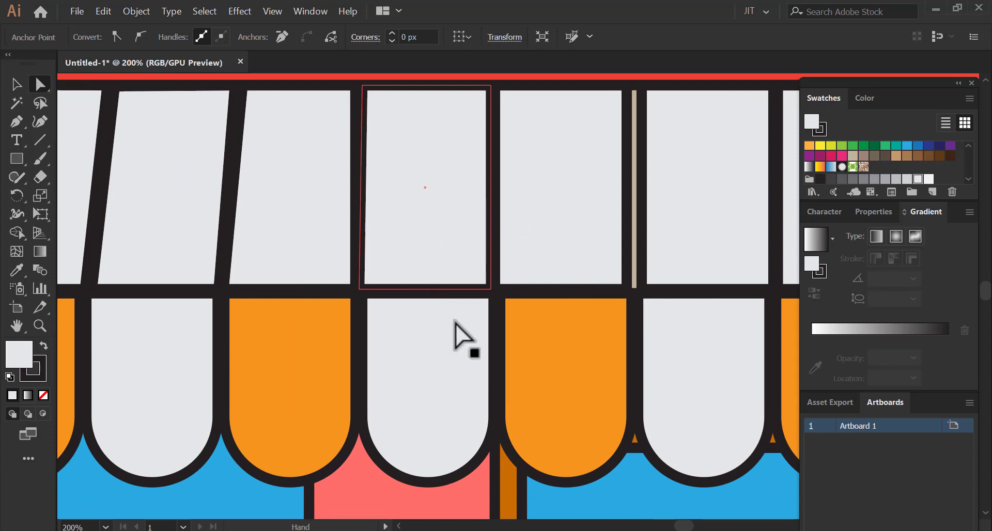
# Stretch the middle stripe's left edge to close the thin gap beside it.
pyautogui.click(563, 282)
pyautogui.moveTo(565, 299); pyautogui.dragTo(376, 357)
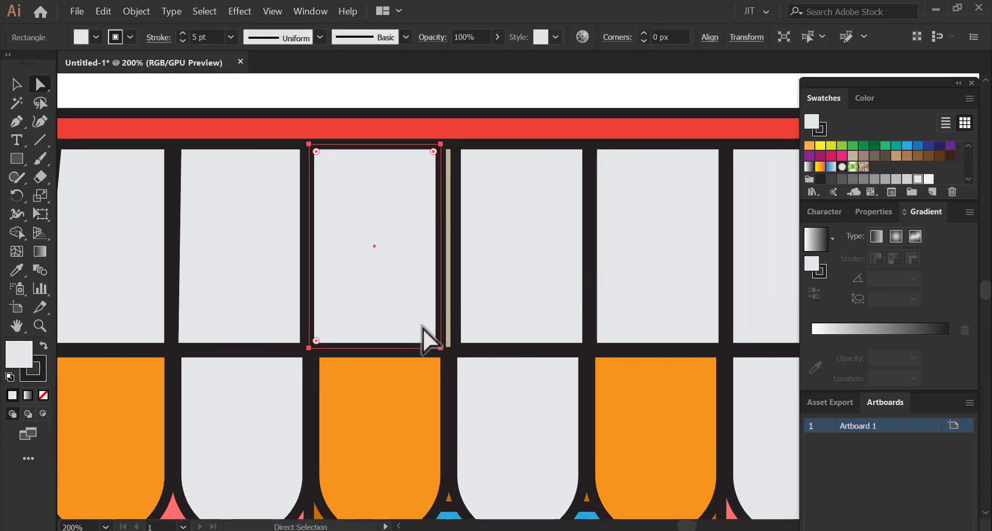
pyautogui.click(454, 347)
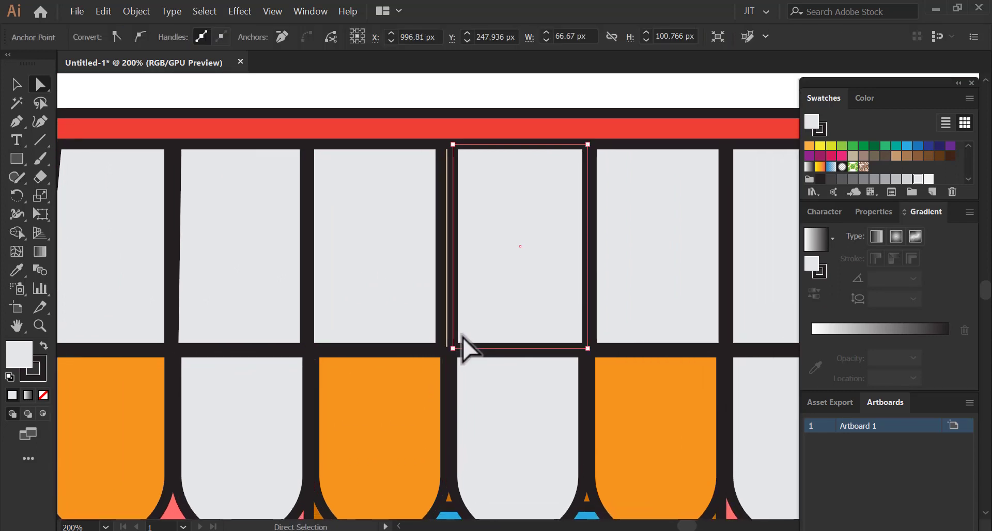
pyautogui.moveTo(461, 335); pyautogui.dragTo(460, 333)
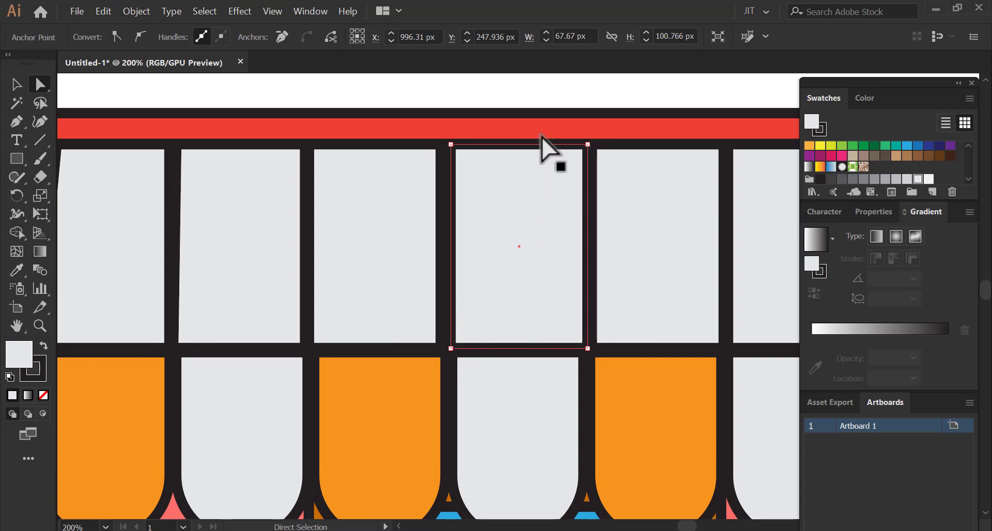
pyautogui.hotkey('ctrl', 'shift', 'a')
# Inspect the third through sixth stripes while panning toward the awning's right end.
pyautogui.click(534, 220)
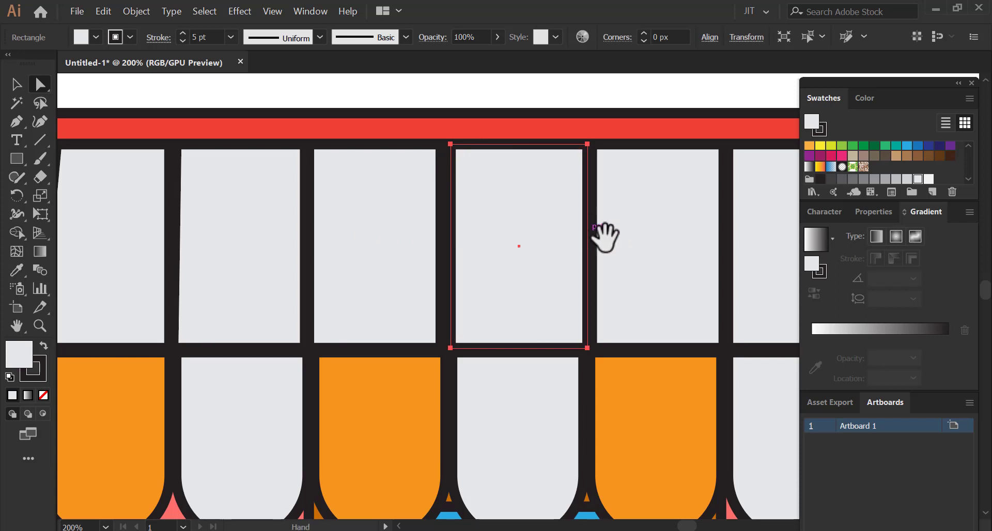
pyautogui.moveTo(413, 236); pyautogui.dragTo(444, 230)
pyautogui.click(455, 251)
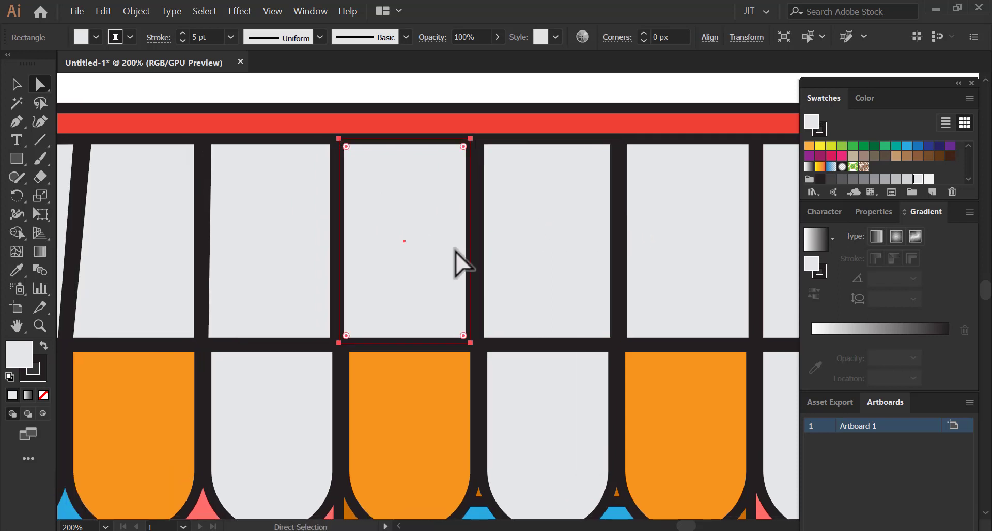
pyautogui.moveTo(551, 245); pyautogui.dragTo(337, 236)
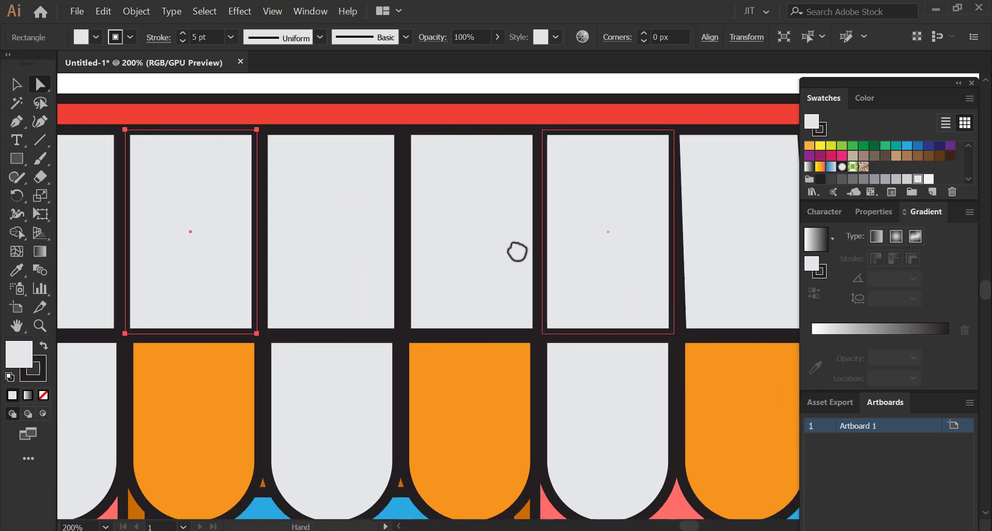
pyautogui.click(522, 258)
pyautogui.click(568, 265)
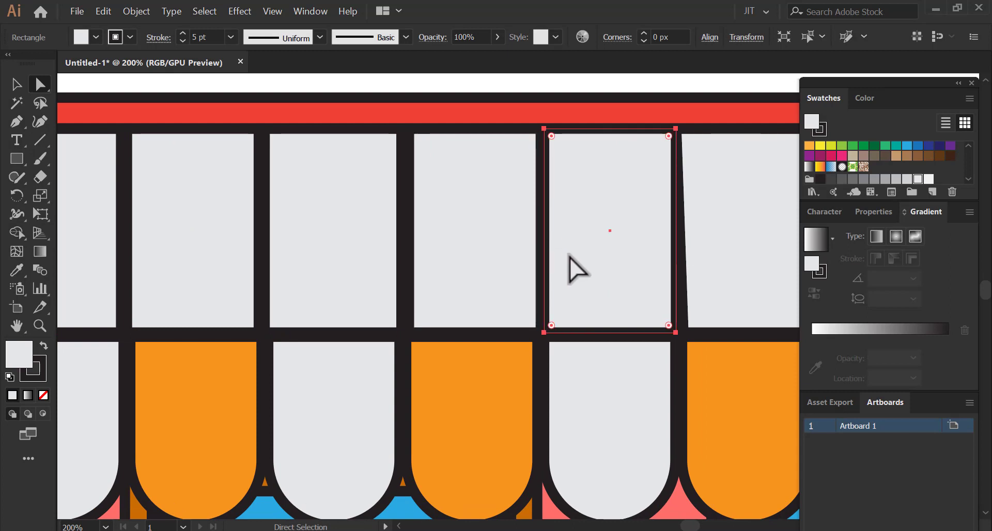
pyautogui.click(498, 255)
pyautogui.click(660, 269)
pyautogui.click(703, 264)
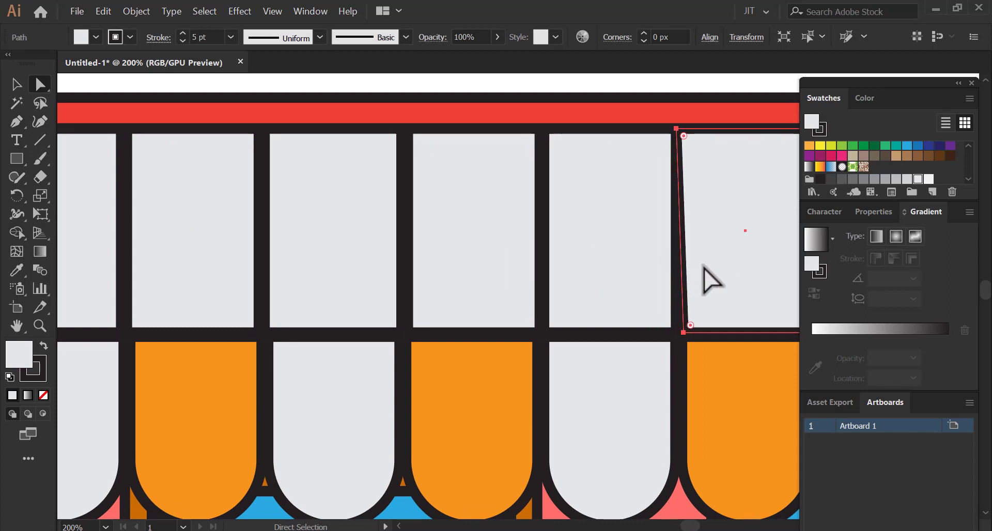
pyautogui.moveTo(711, 280)
pyautogui.mouseDown()
pyautogui.moveTo(524, 257)
pyautogui.moveTo(554, 261)
pyautogui.mouseUp()
pyautogui.click(559, 266)
# Slant the rightmost stripe by pulling its top-right corner left.
pyautogui.hotkey('ctrl', '-')
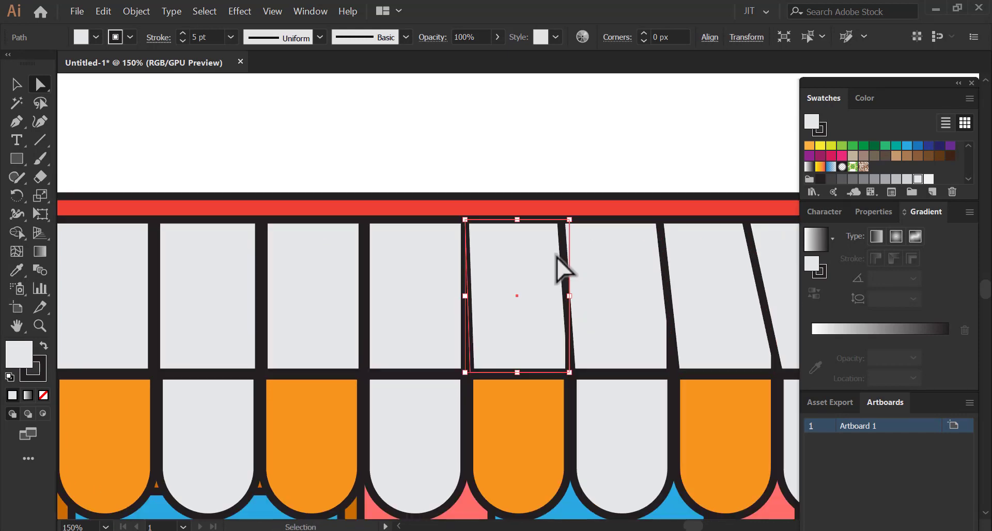
pyautogui.keyDown('shift'); pyautogui.click(589, 255); pyautogui.keyUp('shift')
pyautogui.moveTo(664, 277)
pyautogui.mouseDown()
pyautogui.moveTo(520, 217)
pyautogui.moveTo(589, 227)
pyautogui.moveTo(579, 229)
pyautogui.mouseUp()
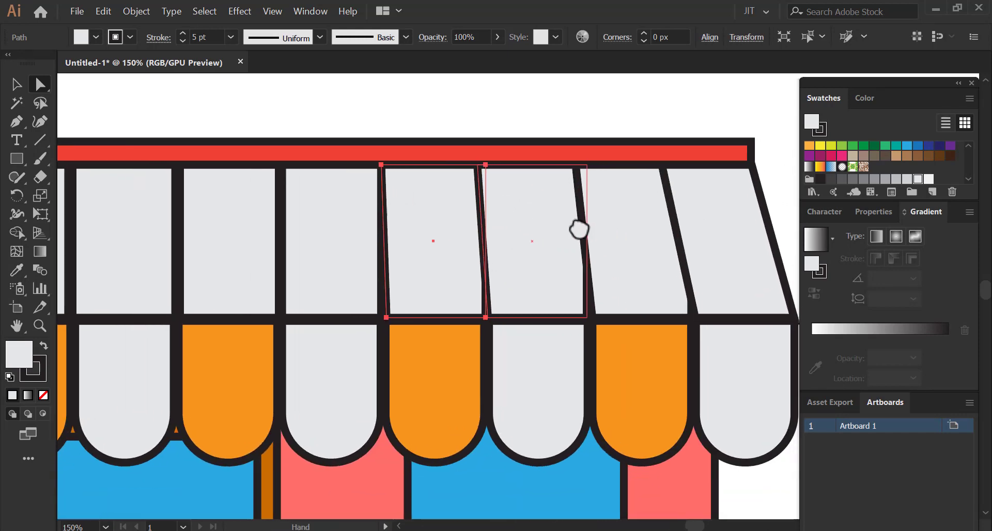
pyautogui.keyDown('shift'); pyautogui.click(579, 230); pyautogui.keyUp('shift')
pyautogui.keyDown('shift'); pyautogui.click(682, 210); pyautogui.keyUp('shift')
pyautogui.click(644, 214)
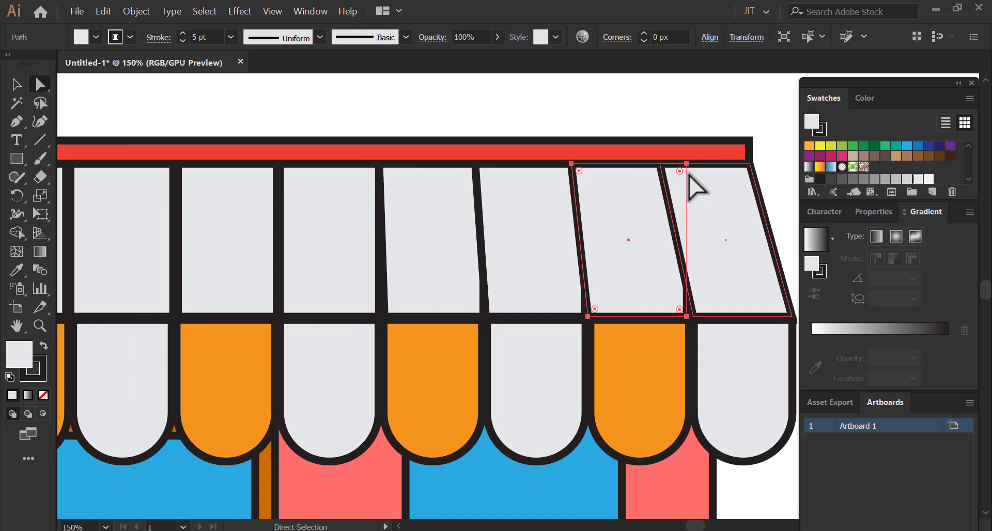
pyautogui.moveTo(688, 164); pyautogui.dragTo(653, 164)
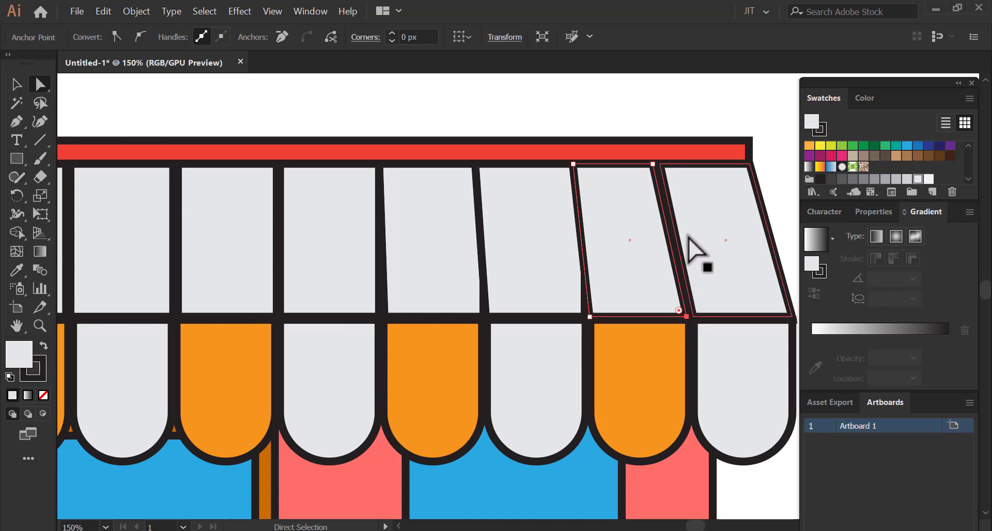
# Adjust the shared corners of the second-from-right stripes.
pyautogui.click(572, 304)
pyautogui.moveTo(579, 168); pyautogui.dragTo(592, 173)
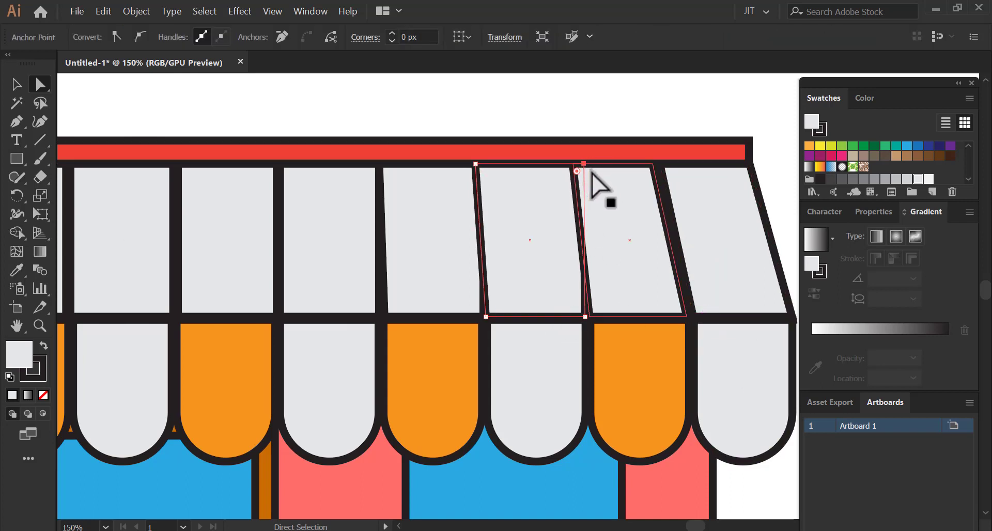
pyautogui.click(584, 316)
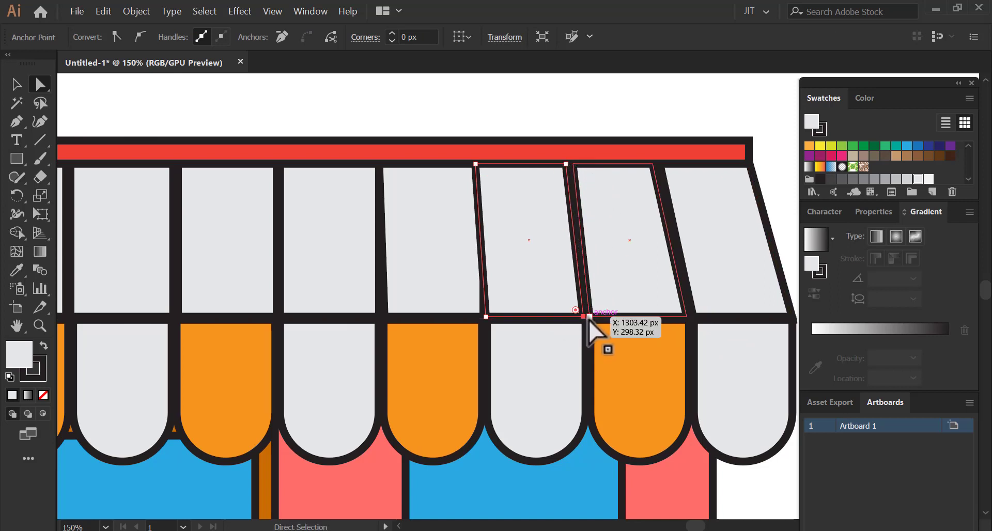
pyautogui.keyDown('shift'); pyautogui.click(468, 226); pyautogui.keyUp('shift')
pyautogui.moveTo(479, 158); pyautogui.dragTo(497, 186)
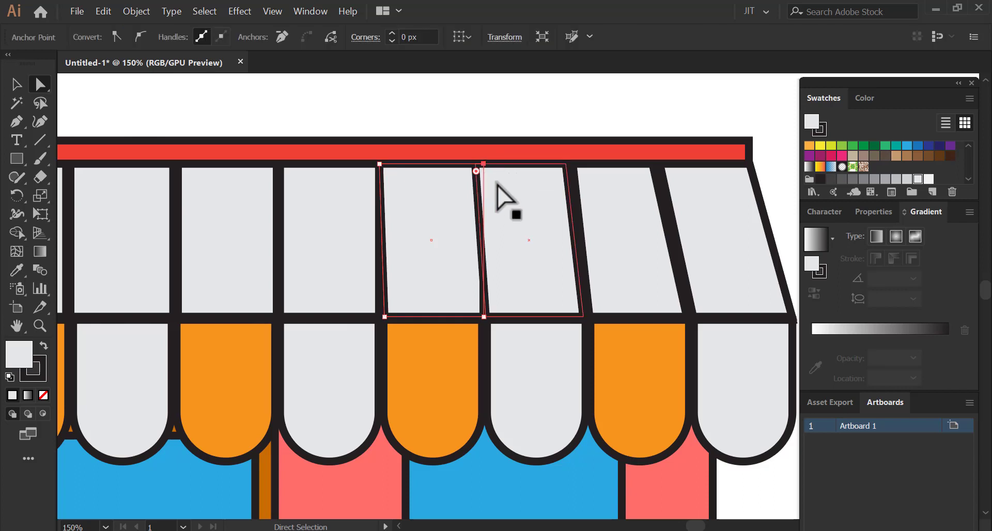
pyautogui.click(484, 317)
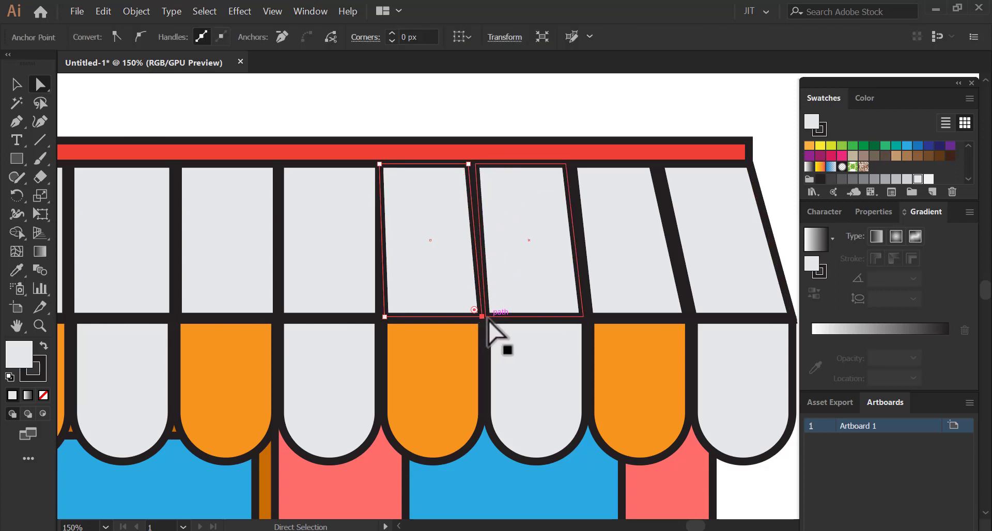
# Bring the next left stripe's bottom-right corner into line with its neighbour.
pyautogui.moveTo(423, 233); pyautogui.dragTo(467, 254)
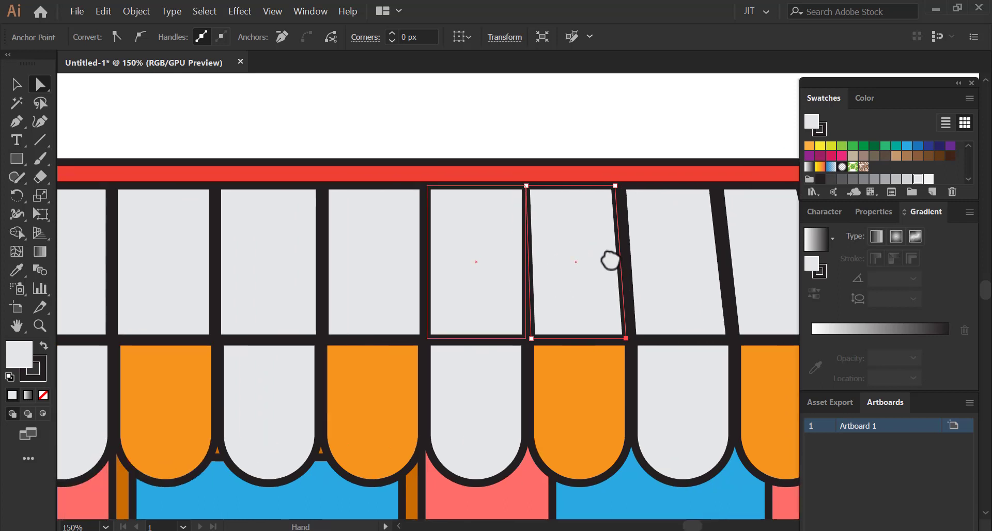
pyautogui.click(530, 186)
pyautogui.keyDown('shift'); pyautogui.click(515, 215); pyautogui.keyUp('shift')
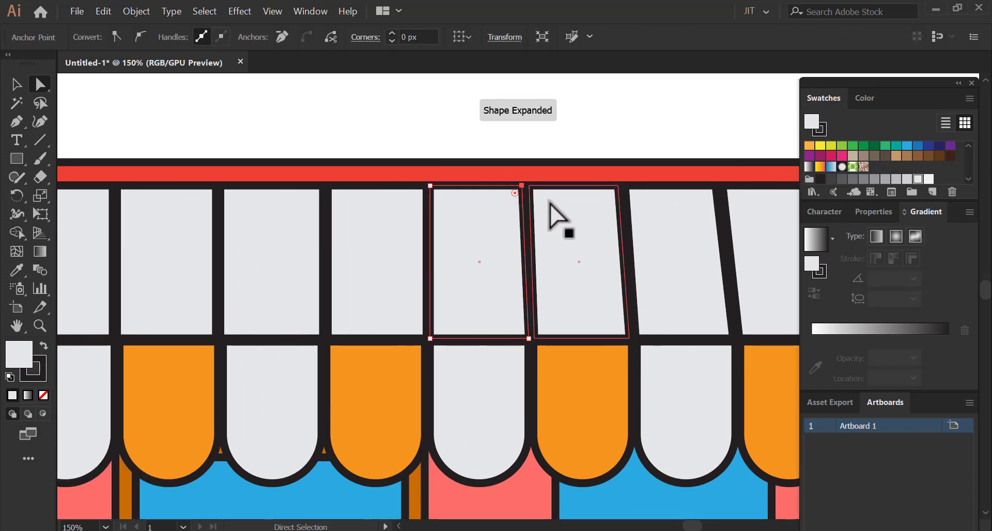
pyautogui.moveTo(529, 339); pyautogui.dragTo(525, 336)
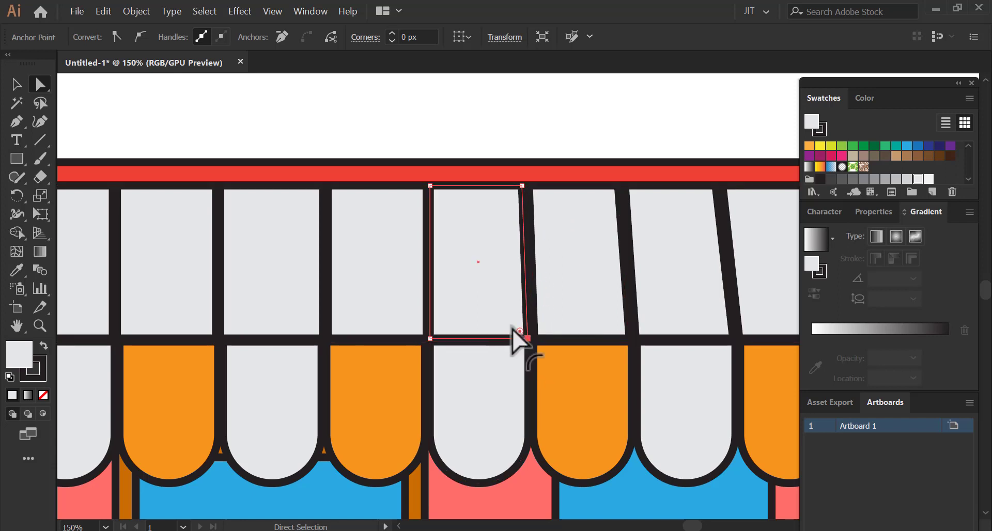
pyautogui.click(411, 269)
pyautogui.moveTo(428, 276)
pyautogui.mouseDown()
pyautogui.moveTo(612, 206)
pyautogui.moveTo(616, 254)
pyautogui.mouseUp()
# Nudge the right-of-centre stripe's corners slightly left, undoing the last bottom-edge change.
pyautogui.moveTo(618, 161); pyautogui.dragTo(617, 161)
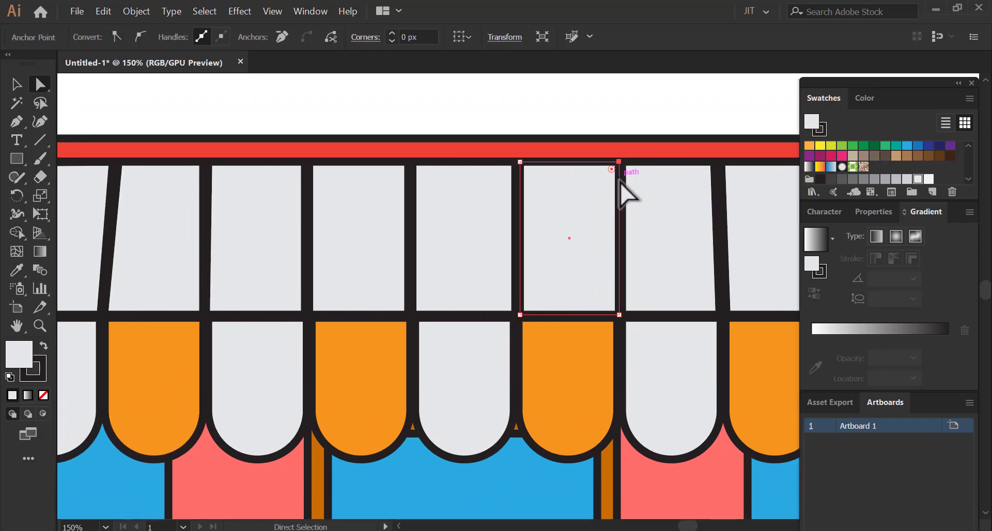
pyautogui.press('Left')
pyautogui.press('Left')
pyautogui.press('Left')
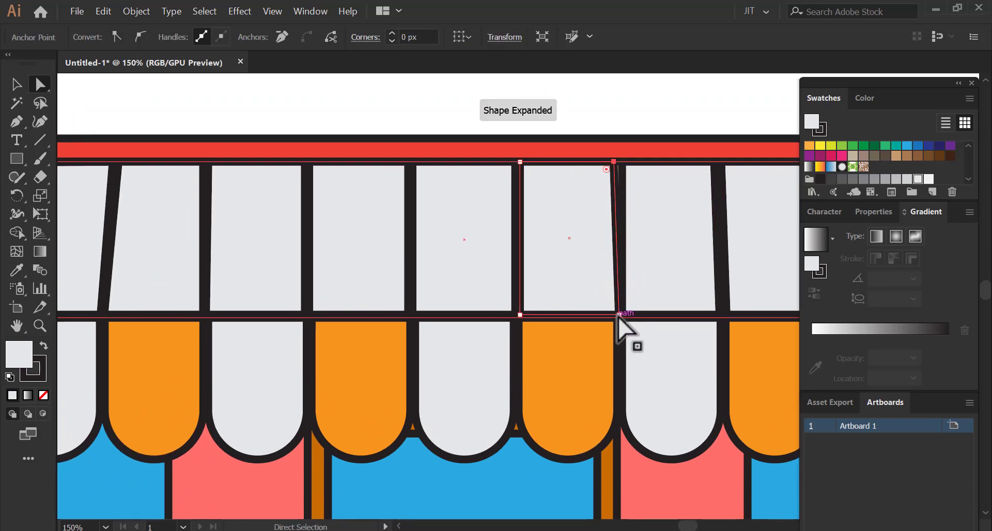
pyautogui.moveTo(621, 315); pyautogui.dragTo(618, 314)
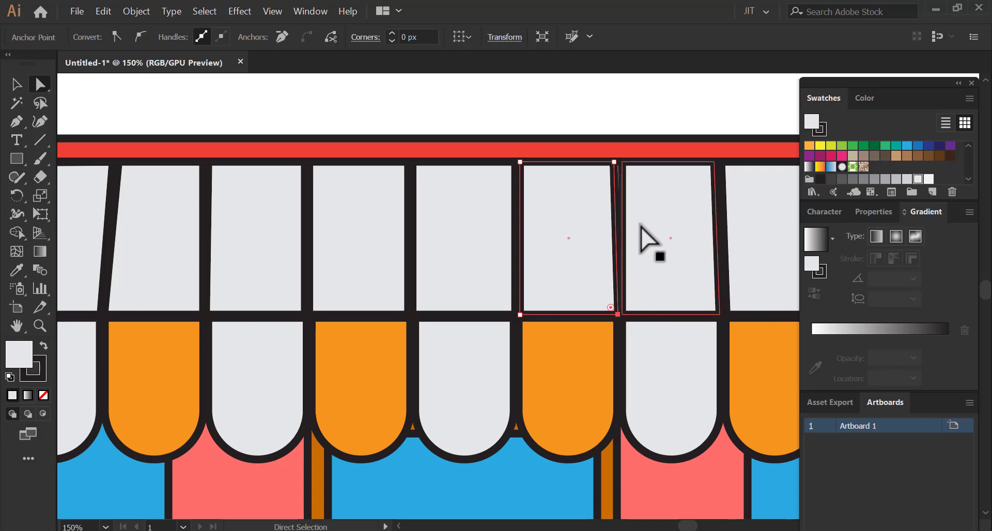
pyautogui.moveTo(622, 162); pyautogui.dragTo(619, 162)
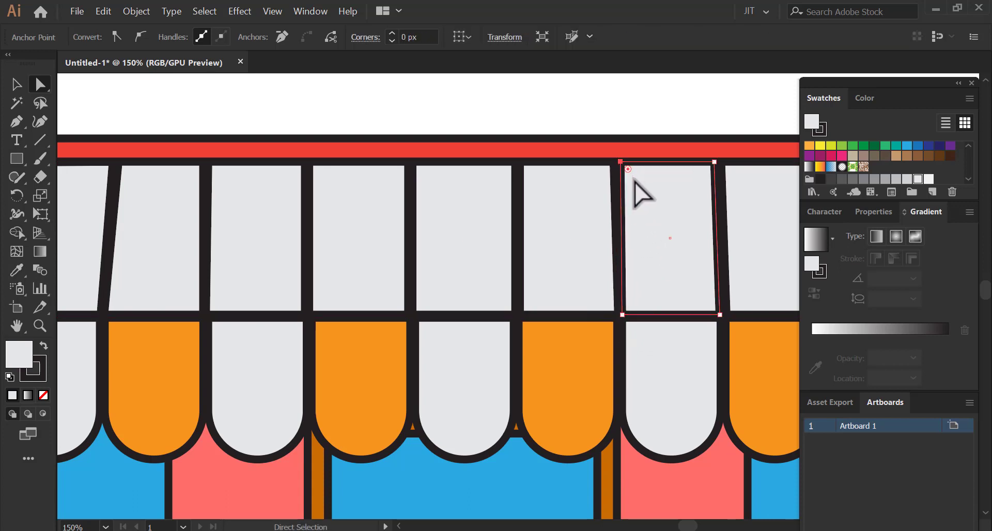
pyautogui.click(616, 317)
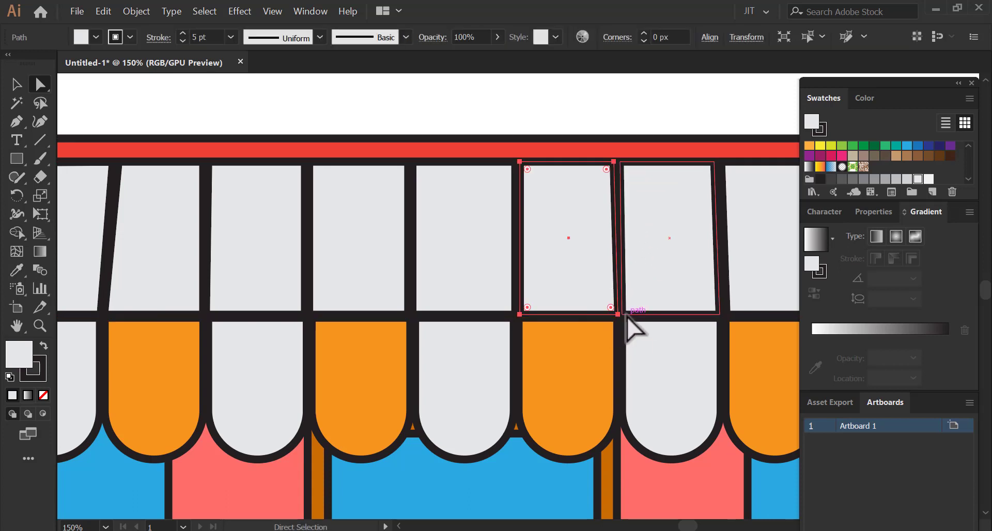
pyautogui.click(622, 314)
pyautogui.moveTo(623, 316); pyautogui.dragTo(626, 320)
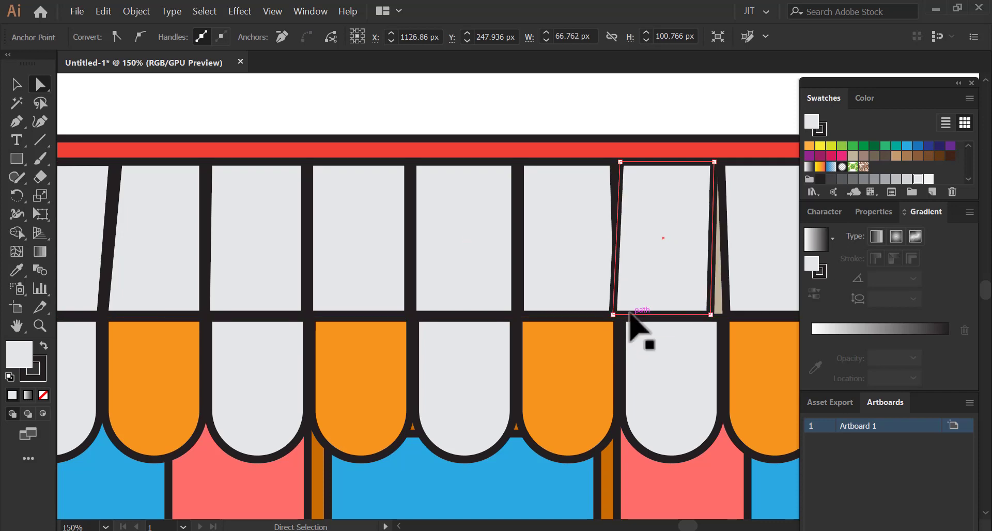
pyautogui.hotkey('ctrl', 'z')
pyautogui.hotkey('ctrl', 'z')
pyautogui.click(616, 148)
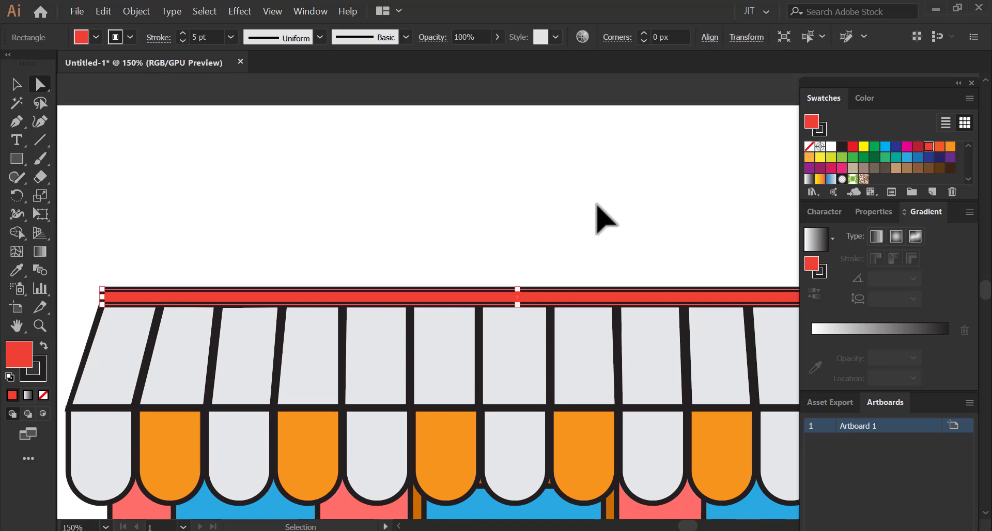
# Deselect everything, then zoom out and pan until the whole storefront and its base fit in view.
pyautogui.click(604, 220)
pyautogui.hotkey('ctrl', '-')
pyautogui.hotkey('ctrl', '-')
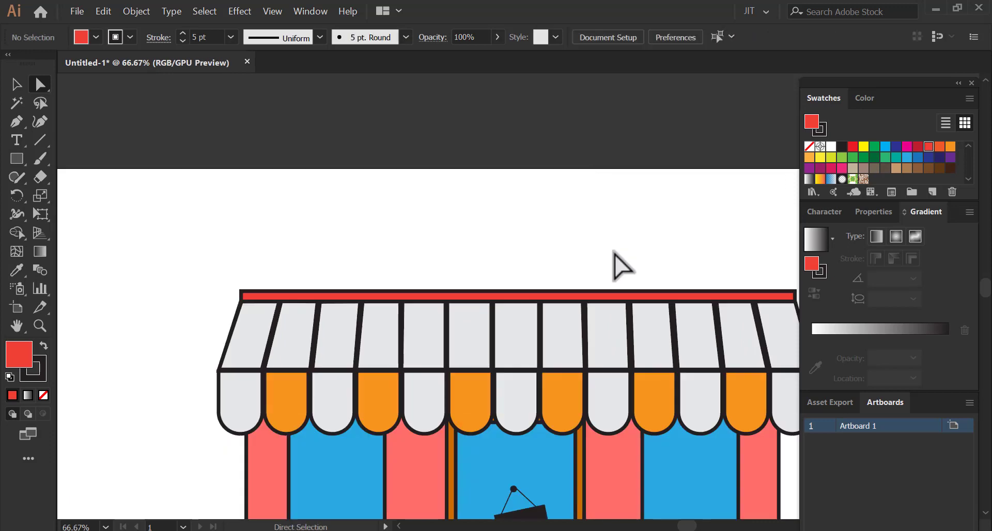
pyautogui.scroll(-4, 615, 274)
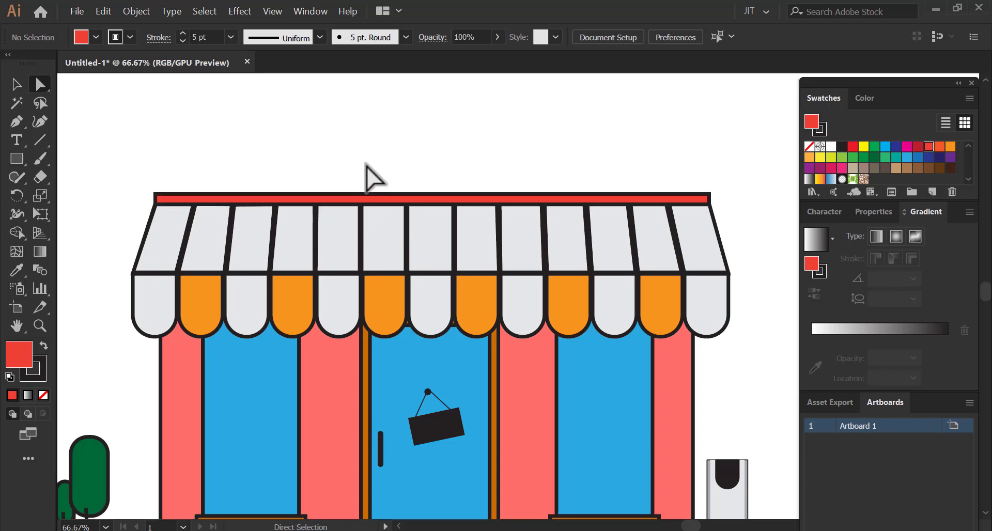
pyautogui.hotkey('ctrl', '-')
pyautogui.hotkey('ctrl', '-')
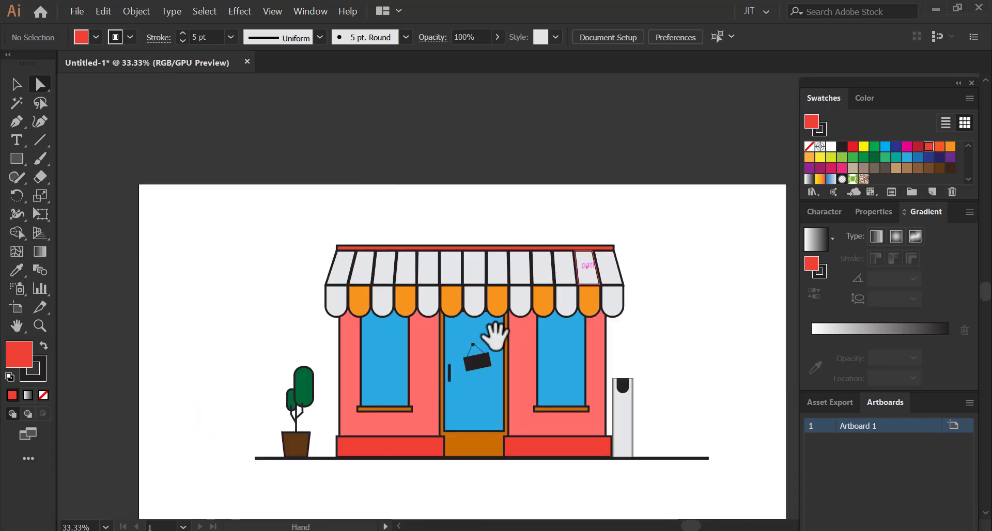
pyautogui.moveTo(494, 336); pyautogui.dragTo(443, 283)
pyautogui.moveTo(401, 199); pyautogui.dragTo(437, 275)
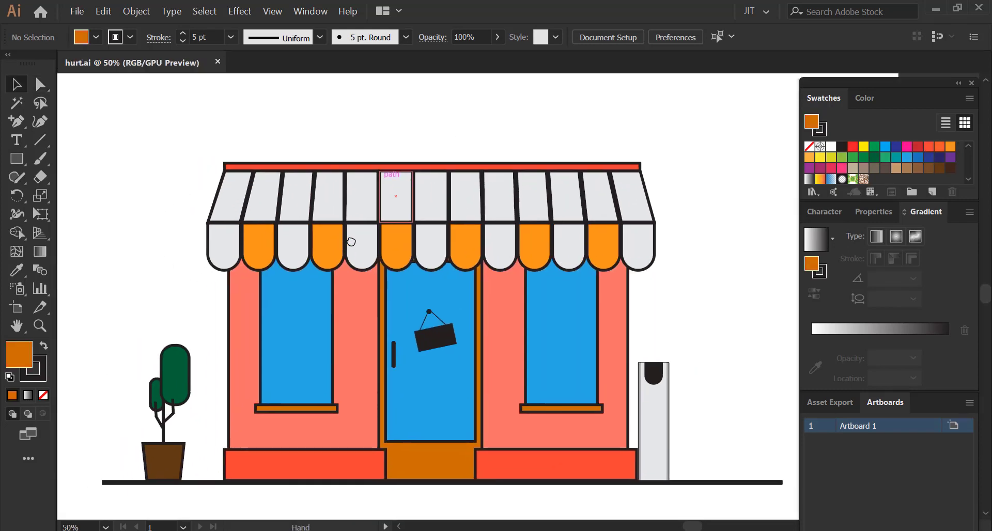
pyautogui.moveTo(350, 242); pyautogui.dragTo(348, 210)
# Widen the left red base block to about 329 px so it overhangs the wall like the right block.
pyautogui.click(314, 412)
pyautogui.hotkey('ctrl', '+')
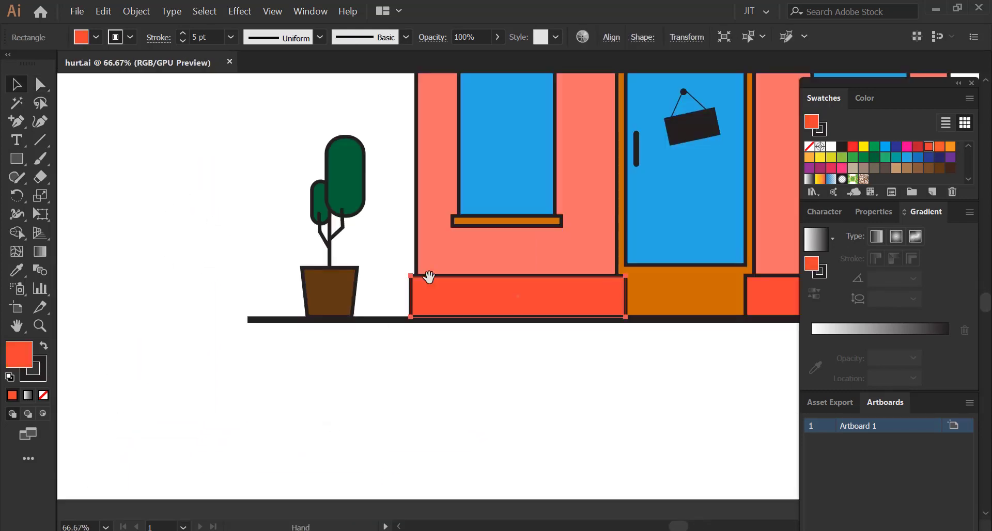
pyautogui.moveTo(429, 277); pyautogui.dragTo(217, 421)
pyautogui.press('Return')
pyautogui.click(496, 417)
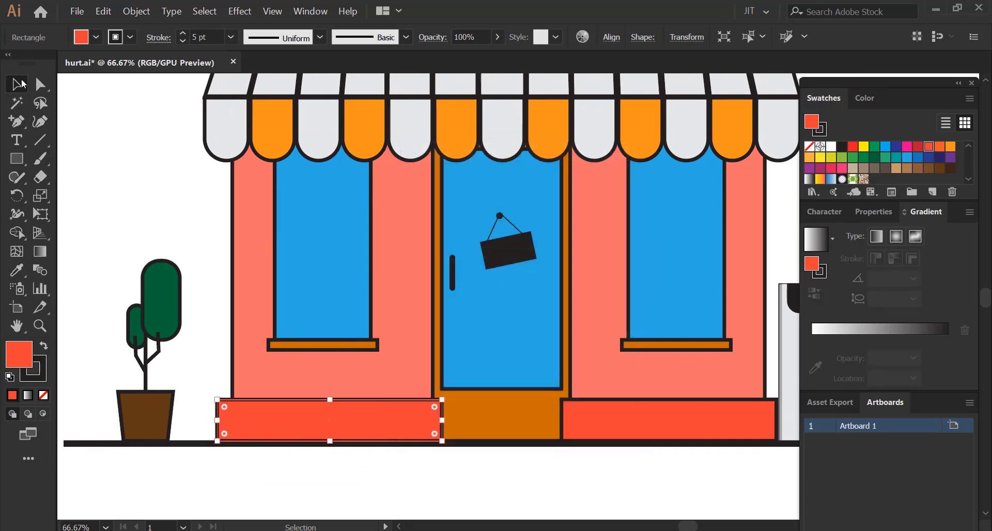
pyautogui.hotkey('ctrl', 'shift', 'a')
# Pan and zoom in on the potted plant and left window.
pyautogui.moveTo(511, 193)
pyautogui.mouseDown()
pyautogui.moveTo(445, 299)
pyautogui.moveTo(410, 255)
pyautogui.moveTo(349, 236)
pyautogui.moveTo(397, 250)
pyautogui.moveTo(399, 228)
pyautogui.moveTo(434, 213)
pyautogui.mouseUp()
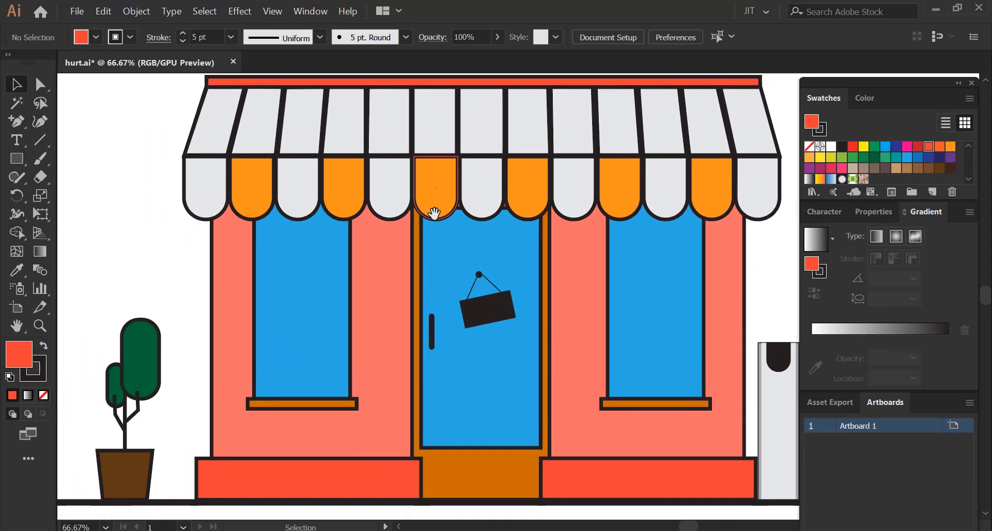
pyautogui.moveTo(219, 308); pyautogui.dragTo(330, 238)
pyautogui.hotkey('ctrl', '1')
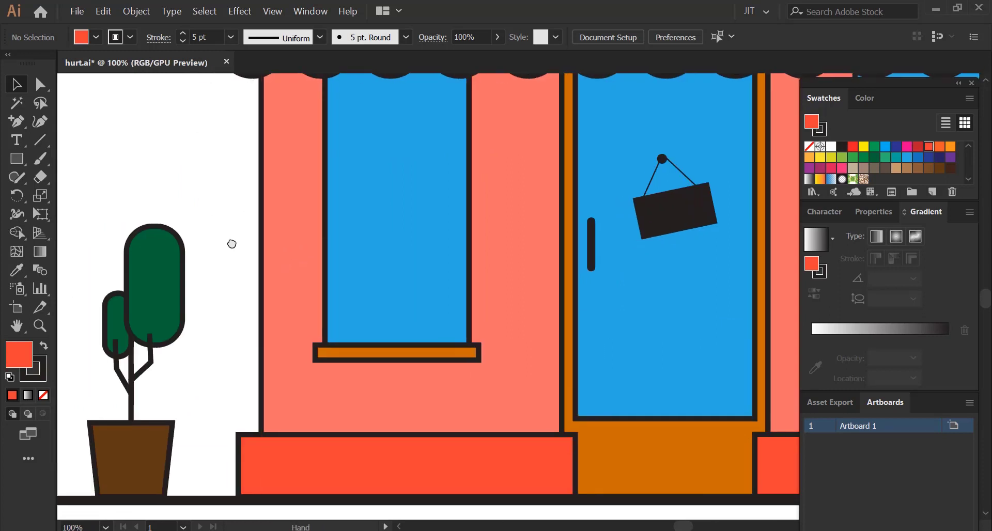
# Draw a small thin rectangle above the tree crown with no stroke and a yellow-green fill.
pyautogui.moveTo(248, 213); pyautogui.dragTo(248, 214)
pyautogui.hotkey('ctrl', '+')
pyautogui.hotkey('ctrl', '+')
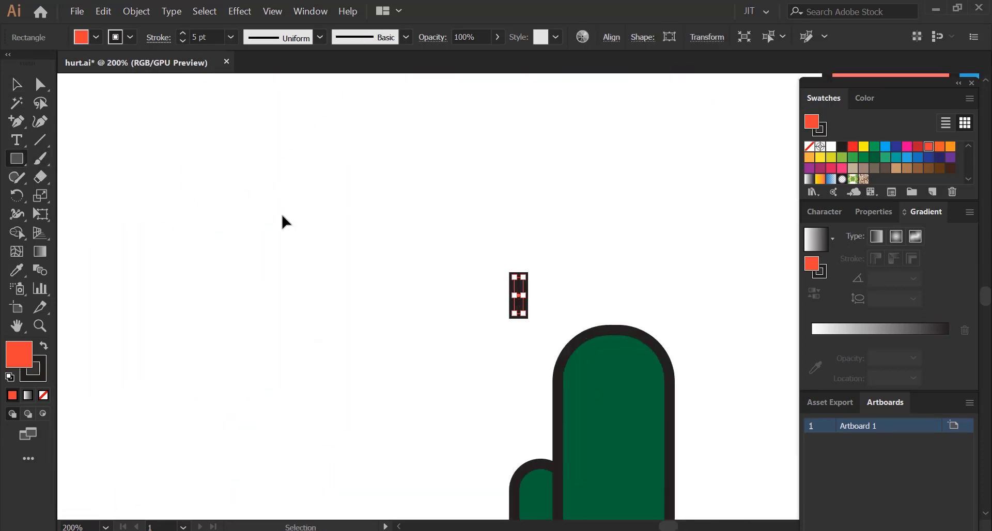
pyautogui.hotkey('ctrl', '+')
pyautogui.click(130, 37)
pyautogui.click(10, 63)
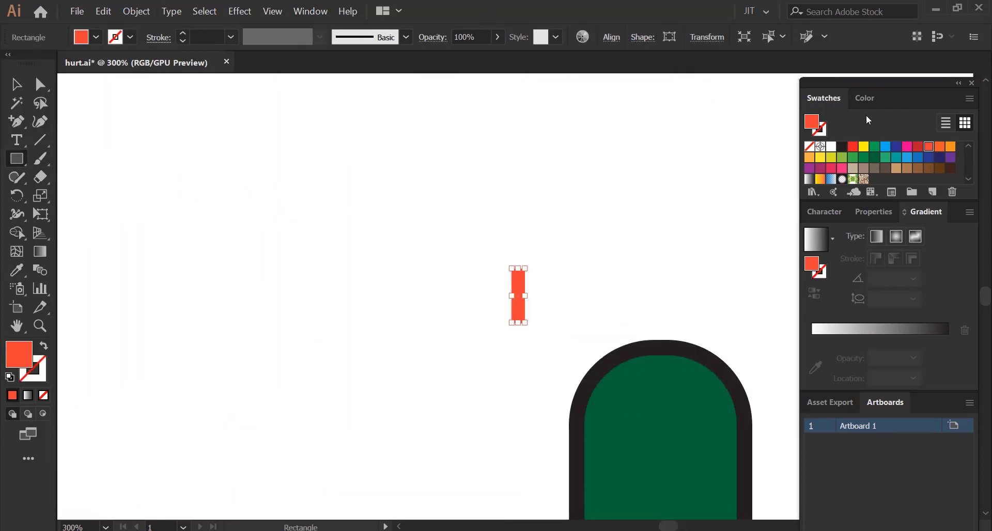
pyautogui.click(842, 158)
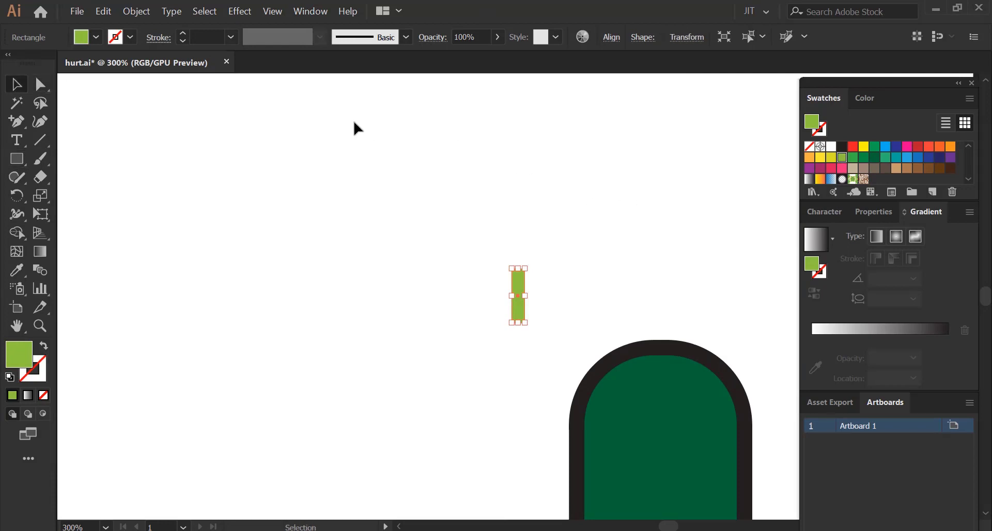
# Straighten the rectangle upright and round its ends into a pill-shaped leaf dash.
pyautogui.hotkey('ctrl', '+')
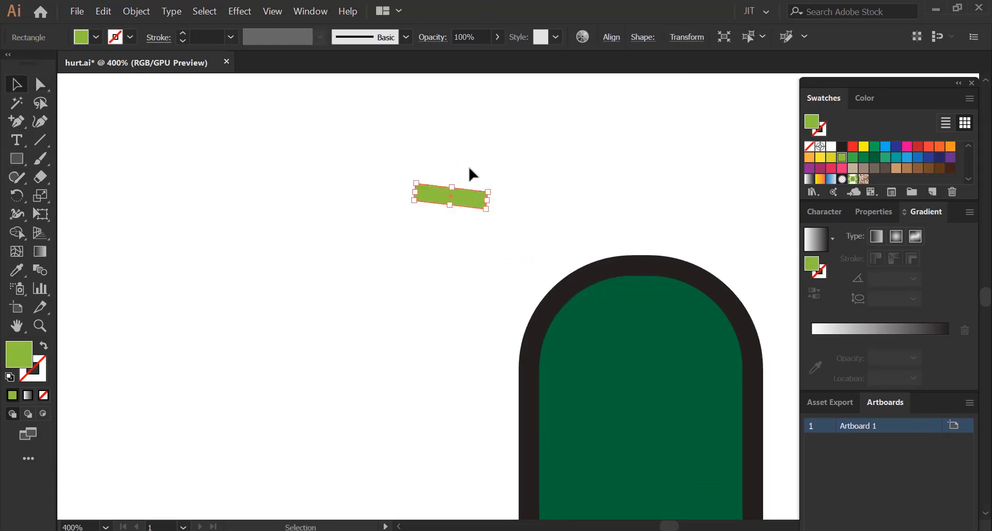
pyautogui.hotkey('ctrl', '+')
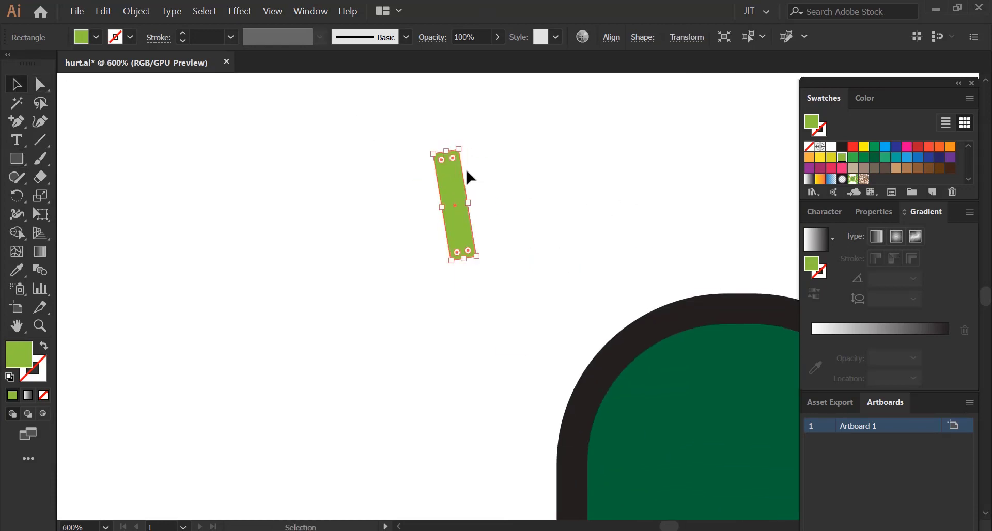
pyautogui.moveTo(466, 168); pyautogui.dragTo(464, 164)
pyautogui.hotkey('ctrl', '+')
pyautogui.hotkey('ctrl', '+')
pyautogui.press('a')
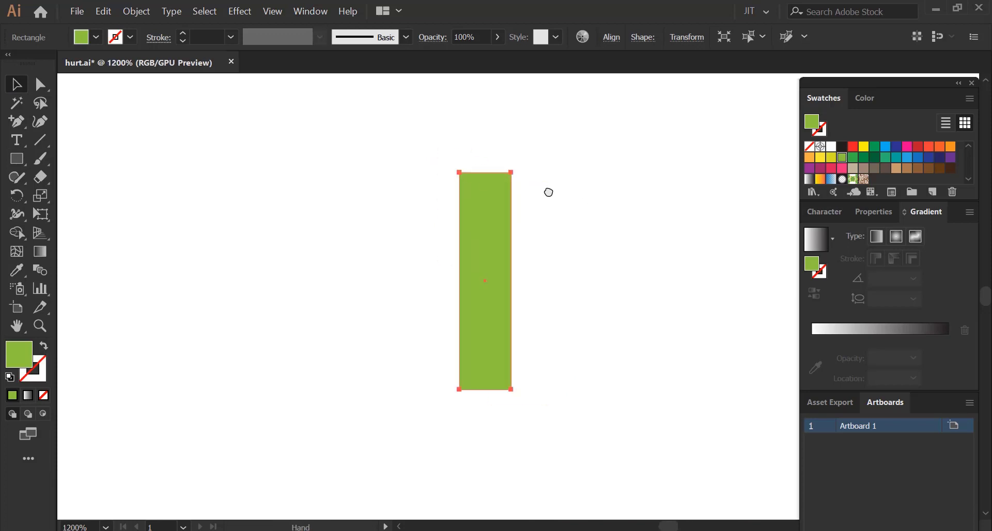
pyautogui.moveTo(417, 157)
pyautogui.mouseDown()
pyautogui.moveTo(432, 166)
pyautogui.moveTo(470, 135)
pyautogui.moveTo(465, 181)
pyautogui.mouseUp()
pyautogui.hotkey('ctrl', 'z')
pyautogui.press('a')
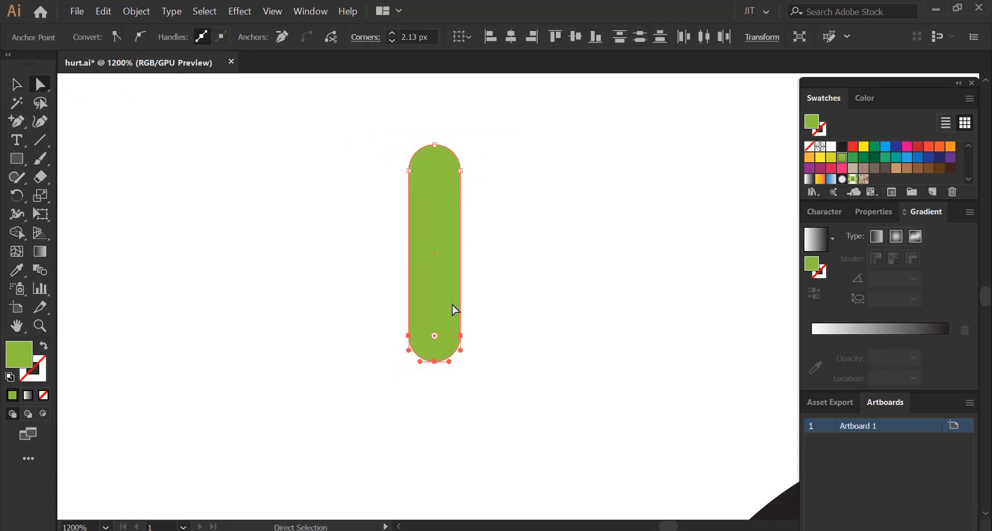
pyautogui.press('v')
pyautogui.click(115, 126)
pyautogui.hotkey('ctrl', '-')
pyautogui.hotkey('ctrl', '-')
pyautogui.hotkey('ctrl', '-')
# Scatter tilted copies of the dash across the tall crown, recolouring some dark green.
pyautogui.moveTo(534, 272); pyautogui.dragTo(398, 220)
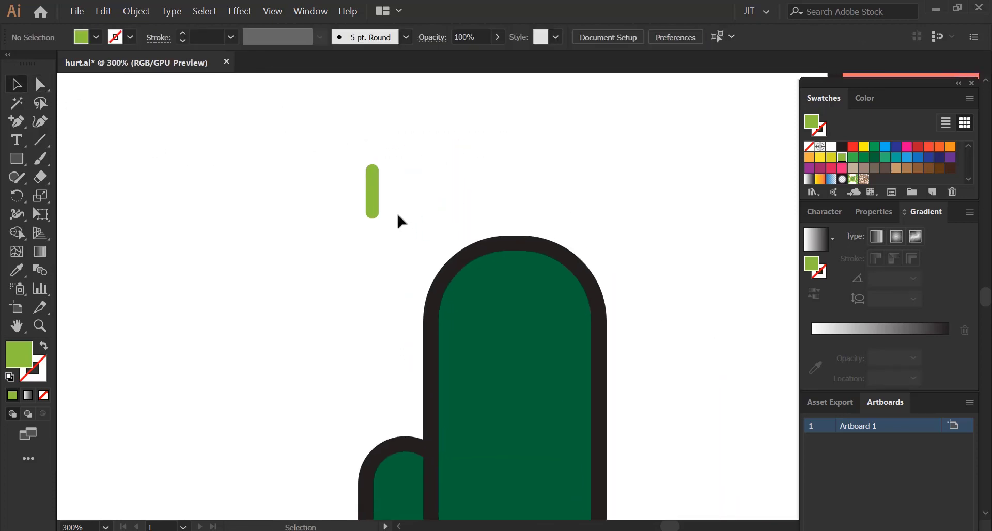
pyautogui.moveTo(536, 321); pyautogui.dragTo(610, 292)
pyautogui.scroll(-3, 610, 292)
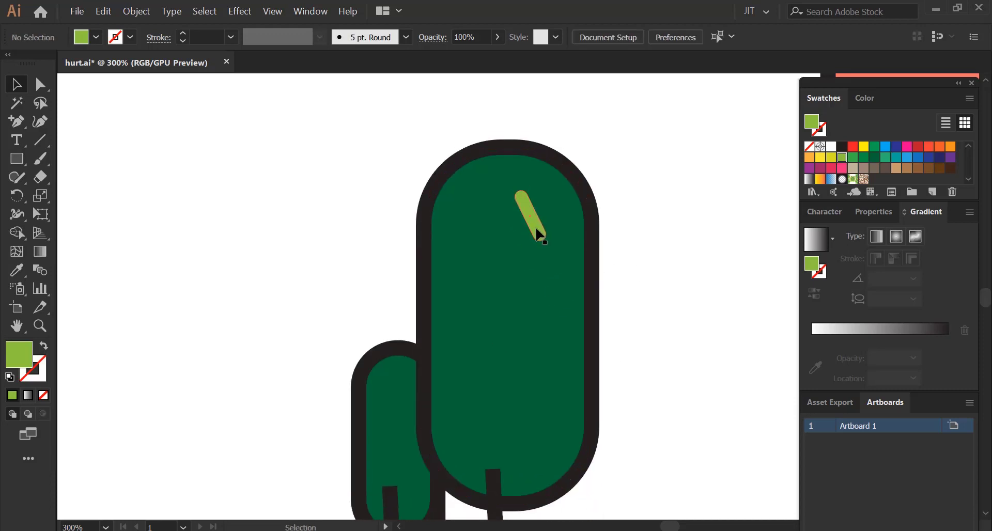
pyautogui.moveTo(540, 231)
pyautogui.mouseDown()
pyautogui.moveTo(485, 295)
pyautogui.moveTo(488, 312)
pyautogui.moveTo(467, 315)
pyautogui.mouseUp()
pyautogui.click(863, 157)
pyautogui.moveTo(471, 256)
pyautogui.mouseDown()
pyautogui.moveTo(532, 323)
pyautogui.moveTo(517, 324)
pyautogui.mouseUp()
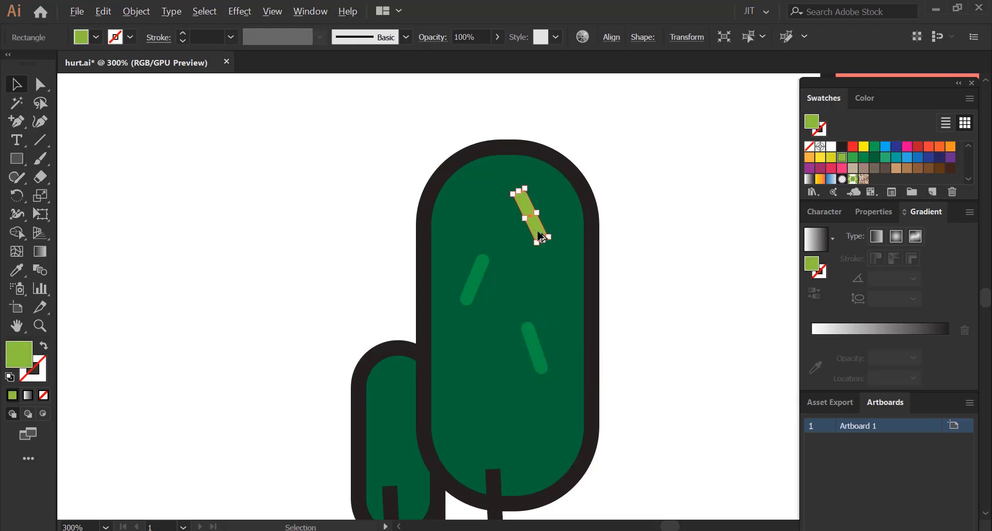
pyautogui.keyDown('alt'); pyautogui.moveTo(538, 235); pyautogui.dragTo(479, 402); pyautogui.keyUp('alt')
pyautogui.scroll(-5, 501, 325)
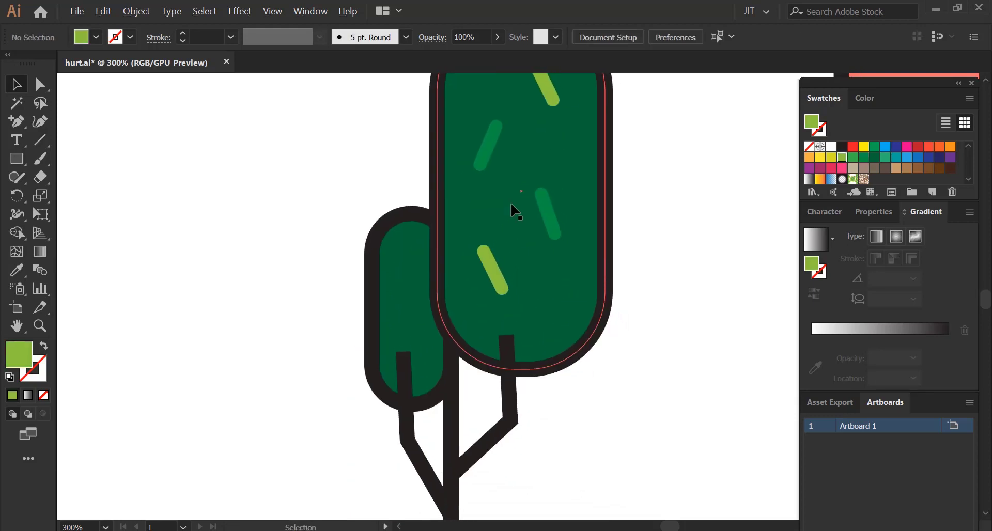
pyautogui.click(547, 204)
# Copy a leaf dash into the small crown, shorten it and position it inside the crown.
pyautogui.moveTo(538, 232)
pyautogui.mouseDown()
pyautogui.moveTo(401, 280)
pyautogui.moveTo(418, 263)
pyautogui.mouseUp()
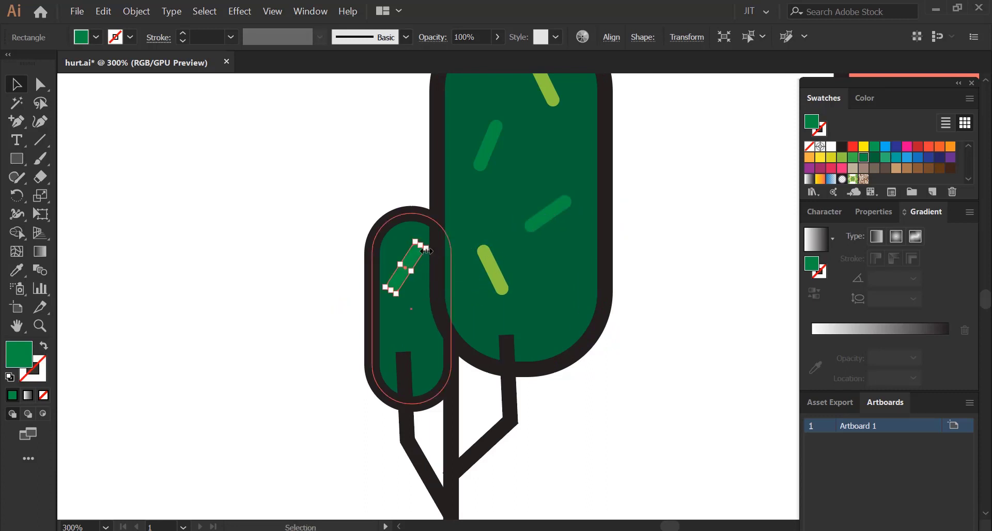
pyautogui.scroll(3, 426, 251)
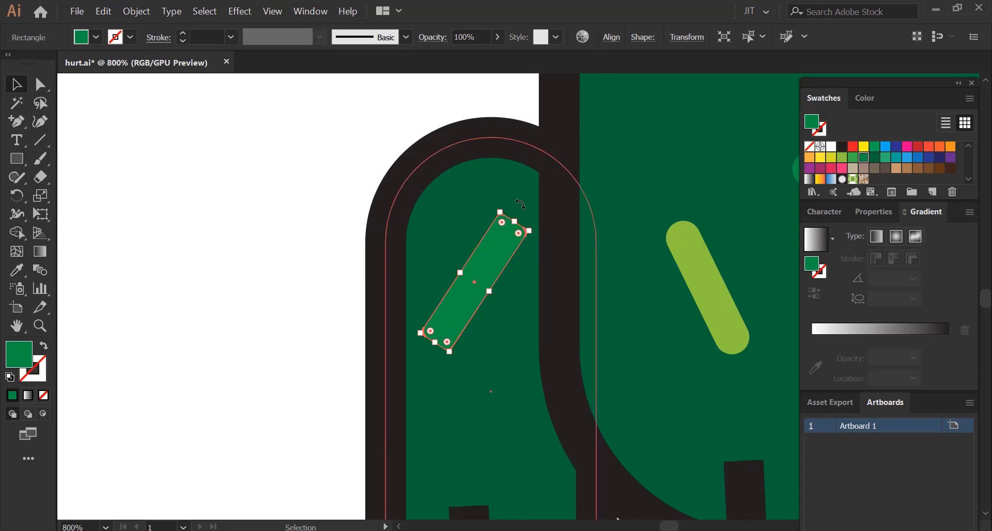
pyautogui.scroll(-1, 481, 261)
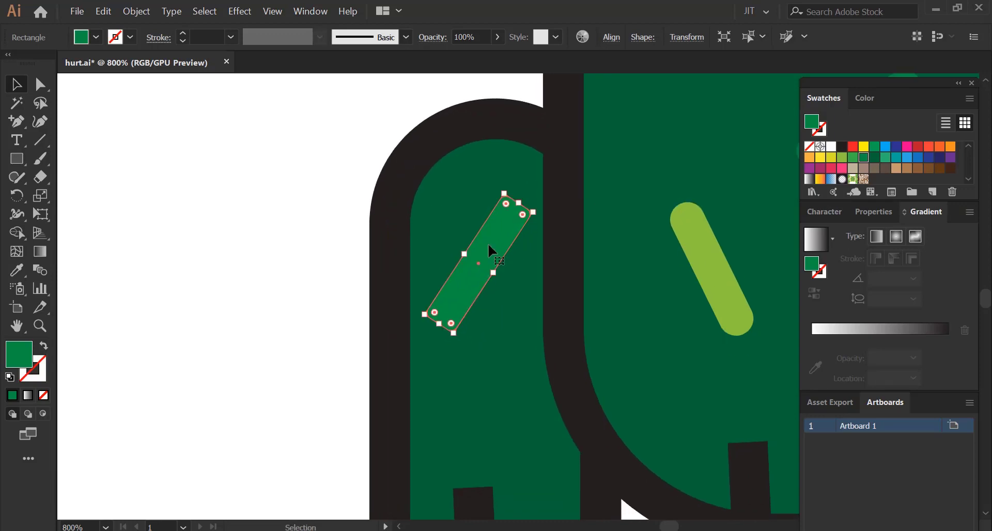
pyautogui.moveTo(519, 202); pyautogui.dragTo(489, 250)
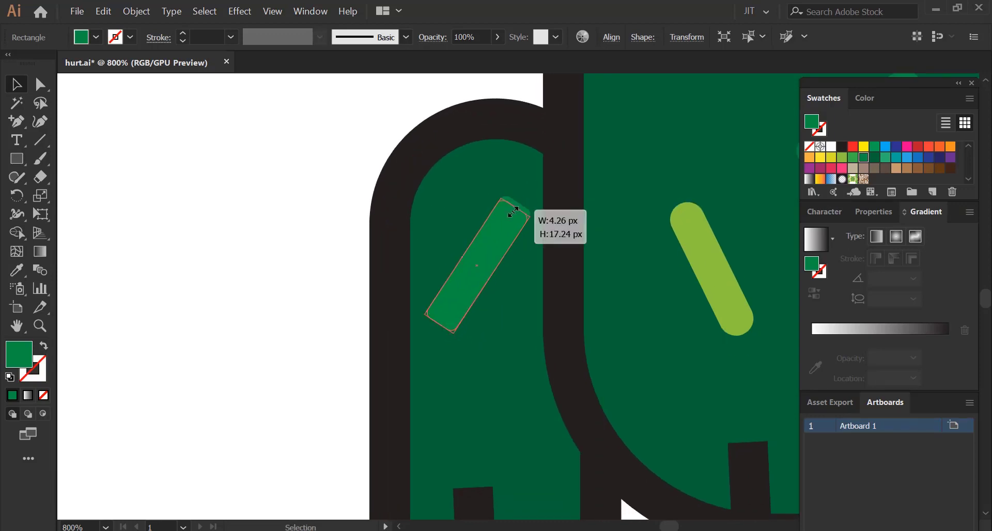
pyautogui.moveTo(477, 286); pyautogui.dragTo(488, 247)
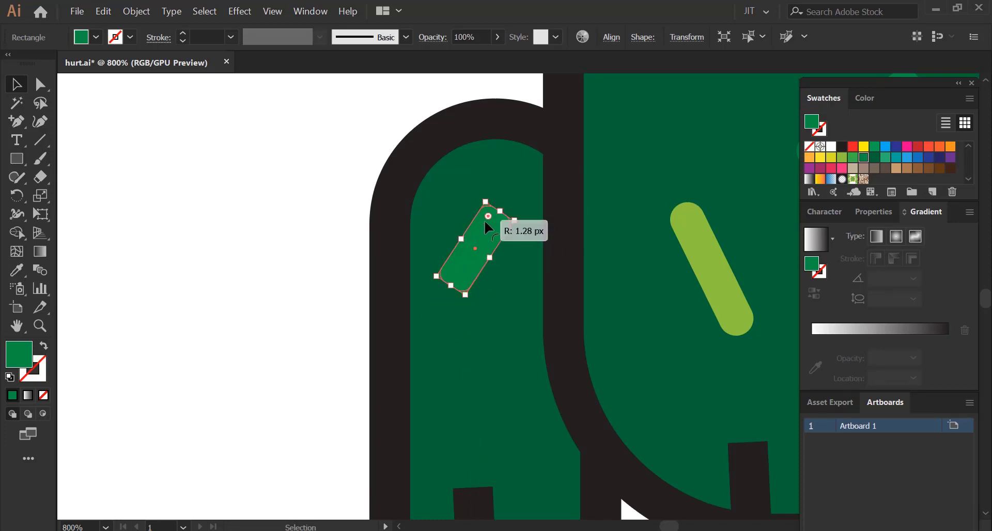
pyautogui.doubleClick(485, 261)
pyautogui.doubleClick(82, 98)
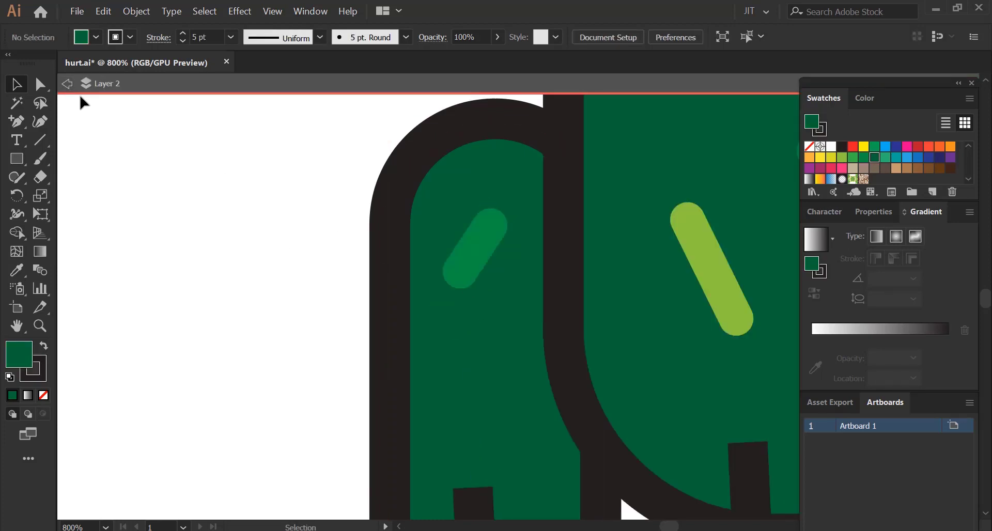
# Add lighter-green dash copies lower in the small crown and near the trunk top.
pyautogui.click(474, 277)
pyautogui.scroll(-3, 481, 261)
pyautogui.moveTo(450, 216)
pyautogui.mouseDown()
pyautogui.moveTo(470, 357)
pyautogui.moveTo(505, 403)
pyautogui.mouseUp()
pyautogui.click(853, 157)
pyautogui.scroll(-3, 520, 264)
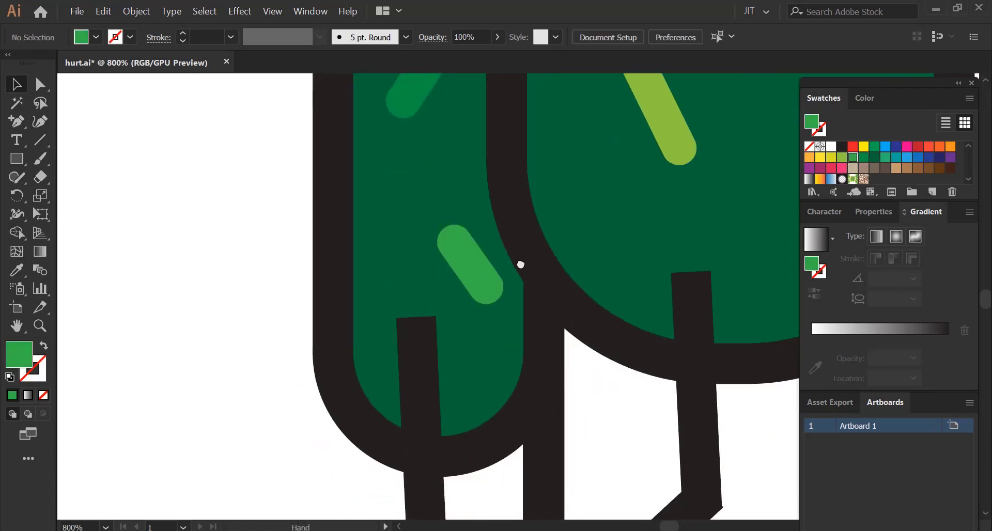
pyautogui.moveTo(450, 258); pyautogui.dragTo(358, 268)
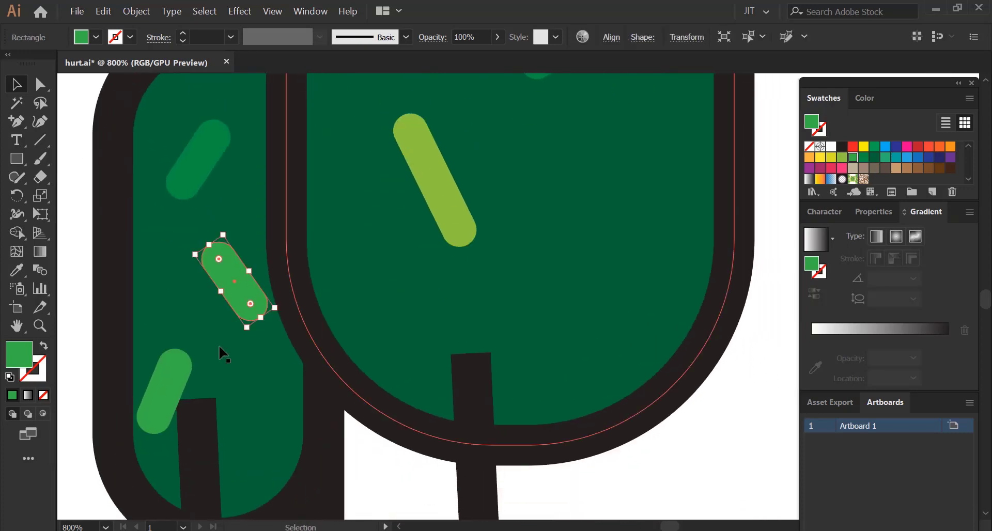
pyautogui.moveTo(200, 369)
pyautogui.mouseDown()
pyautogui.moveTo(268, 331)
pyautogui.moveTo(595, 327)
pyautogui.mouseUp()
# Draw a small dark-brown patch rectangle on the plant pot.
pyautogui.scroll(-4, 533, 309)
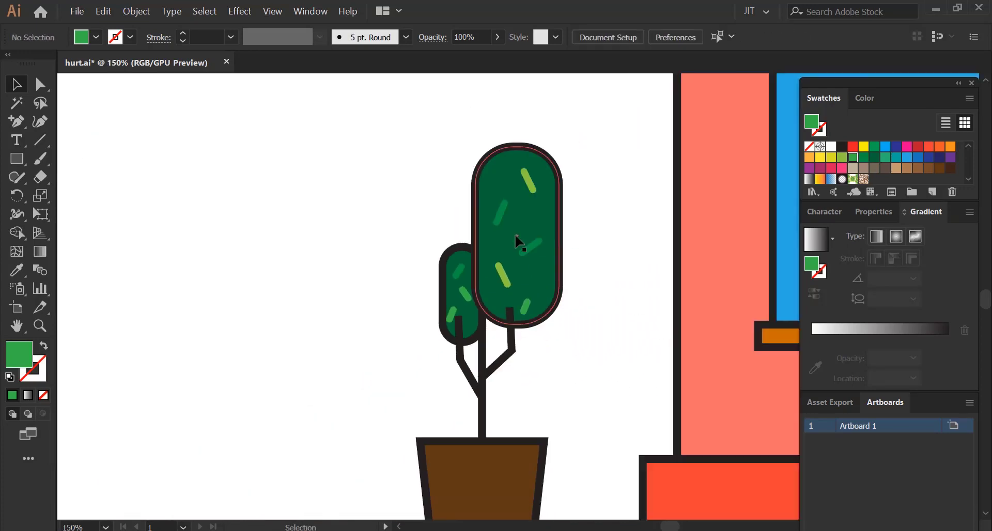
pyautogui.scroll(-5, 516, 239)
pyautogui.hscroll(1, 545, 289)
pyautogui.scroll(3, 547, 281)
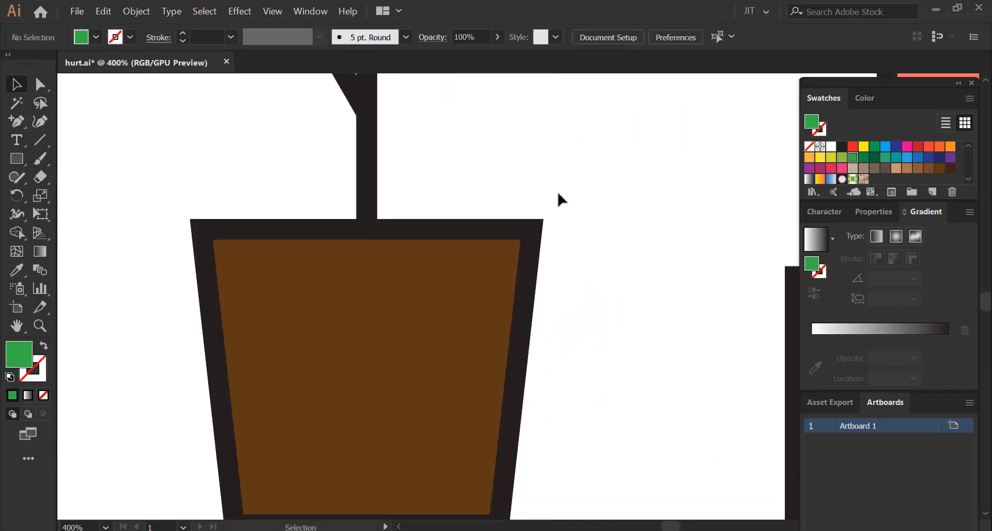
pyautogui.scroll(-2, 556, 199)
pyautogui.hscroll(-1, 456, 210)
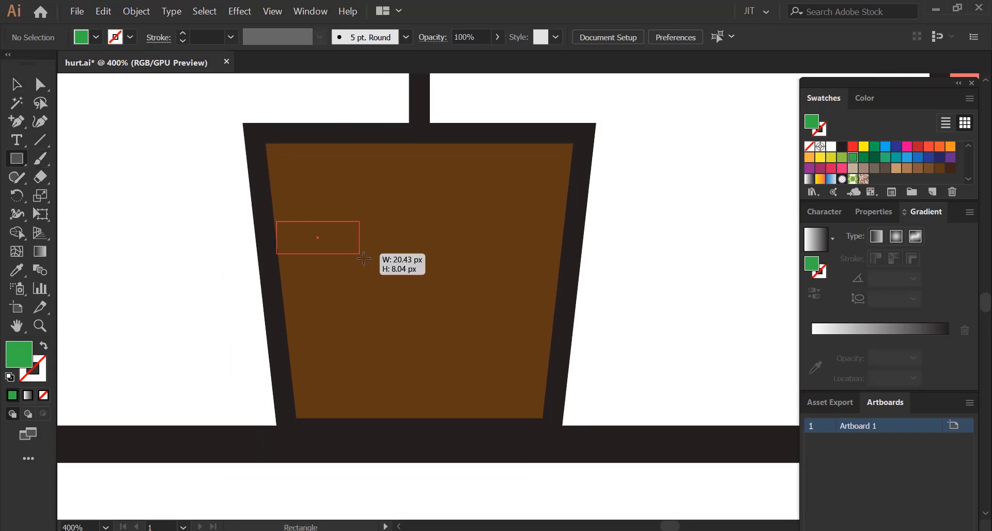
pyautogui.moveTo(364, 258); pyautogui.dragTo(395, 276)
pyautogui.click(918, 168)
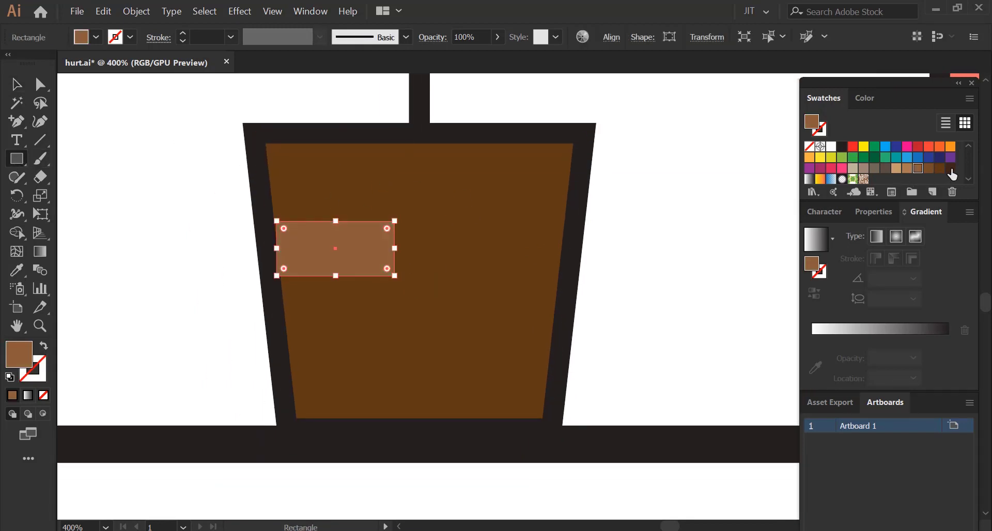
pyautogui.click(951, 169)
# Slant the patch by shifting its bottom corners to the right.
pyautogui.scroll(2, 306, 257)
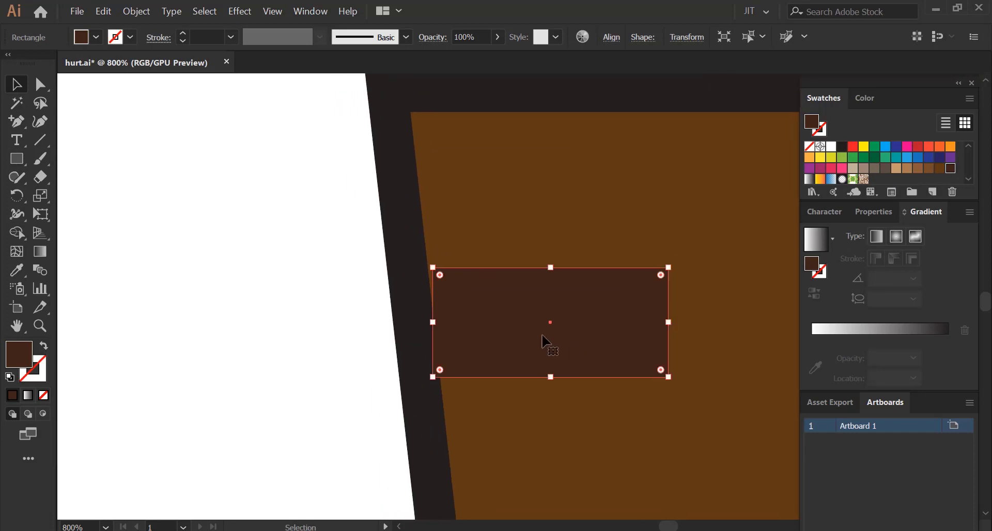
pyautogui.press('a')
pyautogui.moveTo(708, 394); pyautogui.dragTo(435, 373)
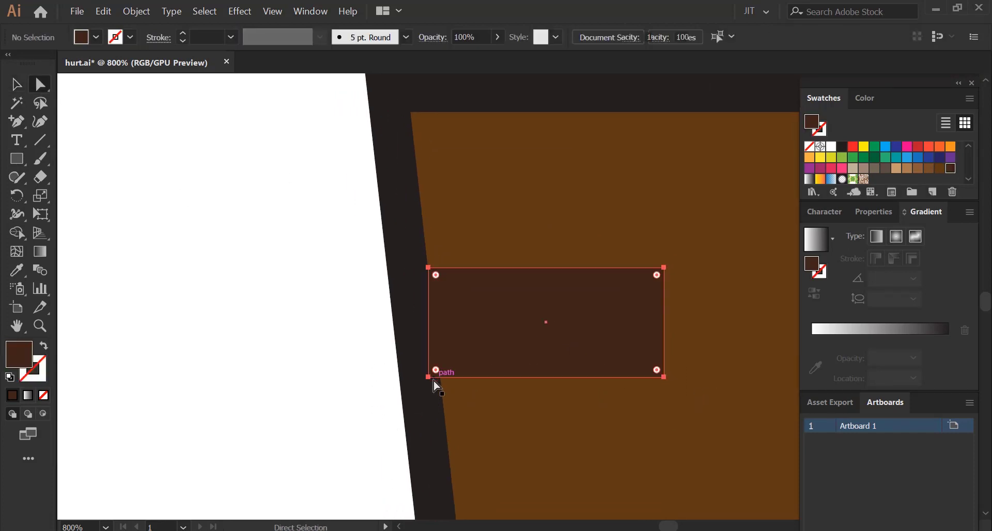
pyautogui.press('Right')
pyautogui.press('Right')
pyautogui.press('Right')
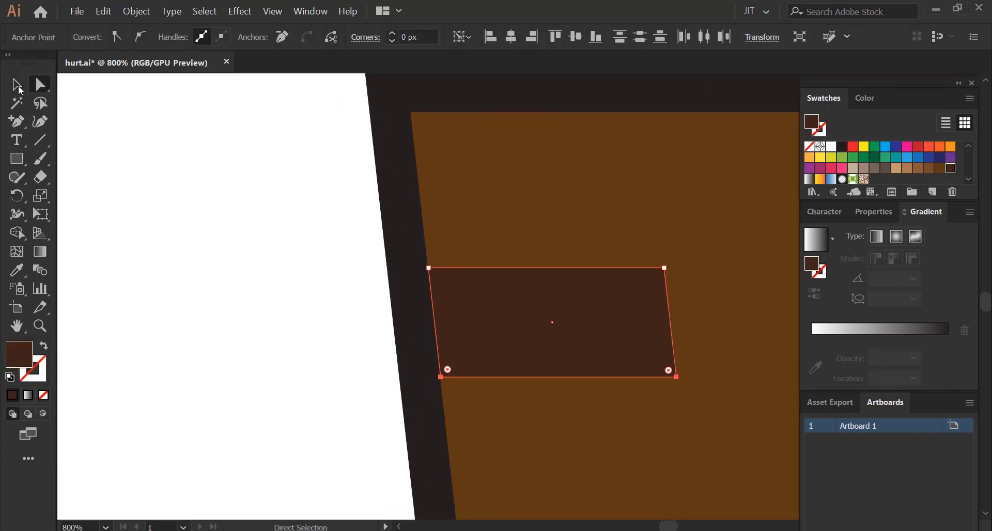
pyautogui.press('v')
pyautogui.click(285, 226)
pyautogui.scroll(-1, 284, 226)
pyautogui.moveTo(537, 248); pyautogui.dragTo(340, 167)
# Duplicate the patch lower on the pot, narrow it and slant its top corners.
pyautogui.moveTo(346, 235); pyautogui.dragTo(565, 387)
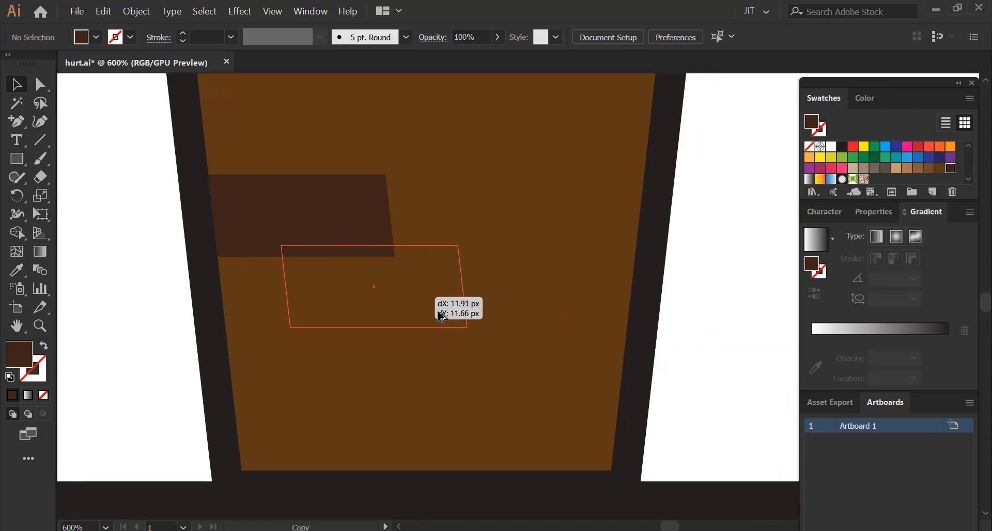
pyautogui.moveTo(431, 367); pyautogui.dragTo(392, 338)
pyautogui.scroll(1, 391, 481)
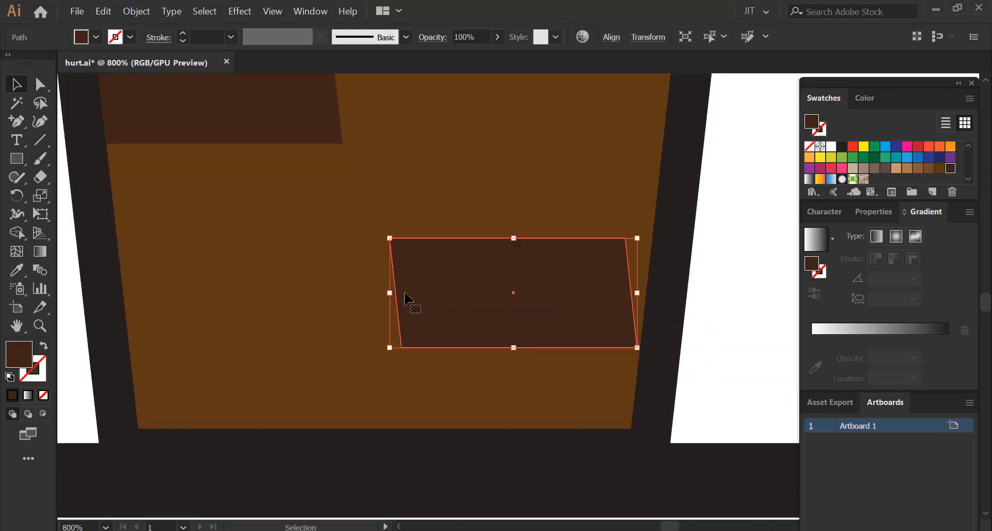
pyautogui.moveTo(390, 294); pyautogui.dragTo(439, 293)
pyautogui.click(41, 85)
pyautogui.moveTo(643, 227); pyautogui.dragTo(442, 248)
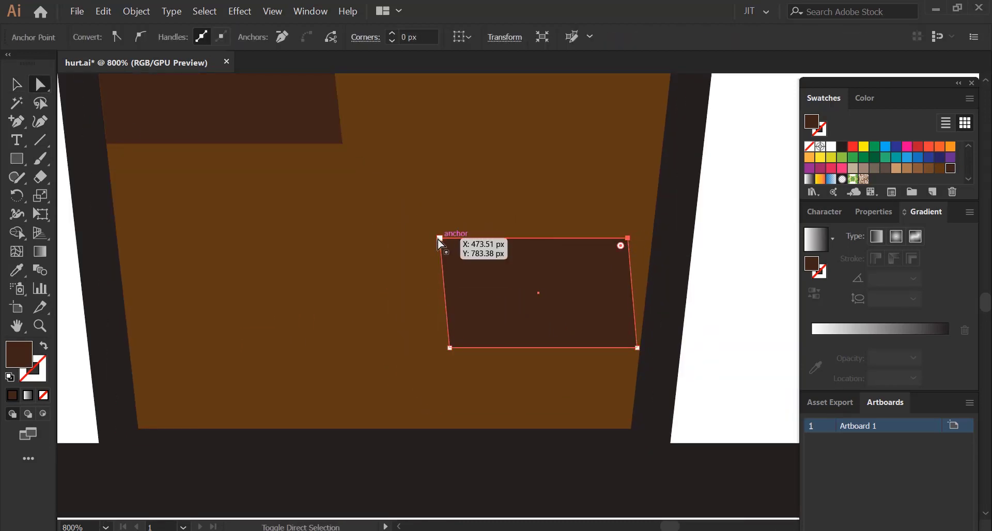
pyautogui.press('Right')
pyautogui.press('Right')
pyautogui.press('Right')
pyautogui.press('v')
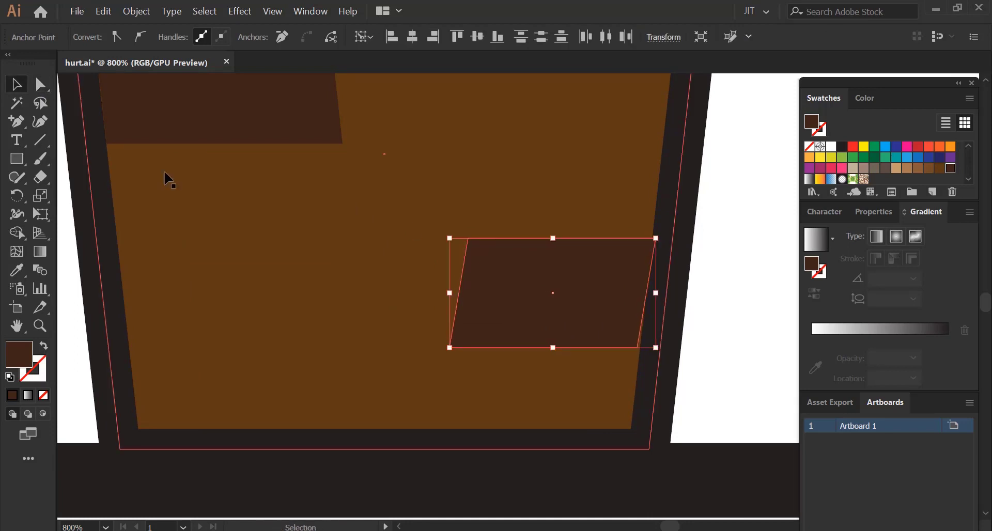
pyautogui.click(682, 325)
pyautogui.click(642, 348)
pyautogui.press('a')
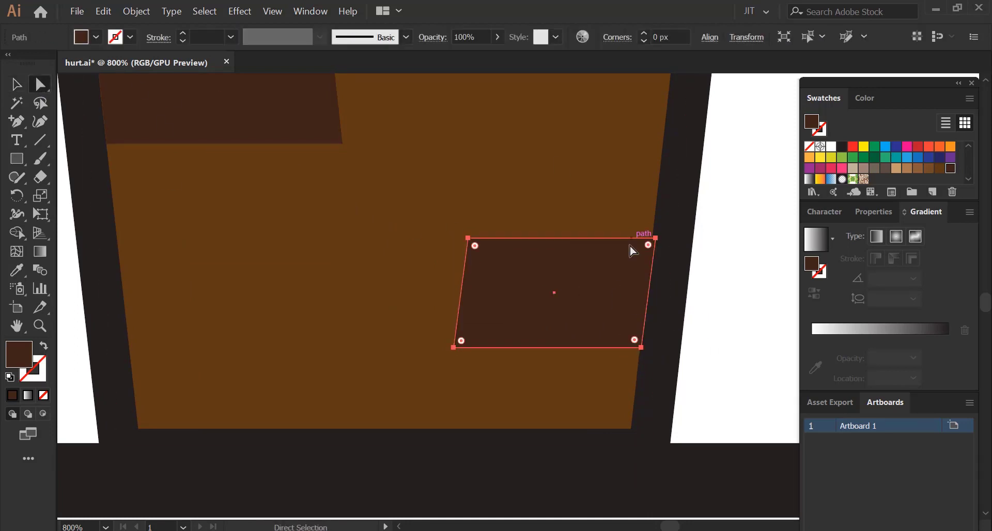
pyautogui.click(652, 240)
# Arrange the three slanted brick patches across the pot, including one at the upper right.
pyautogui.hotkey('ctrl', 'shift', 'a')
pyautogui.hotkey('ctrl', '-')
pyautogui.moveTo(633, 294)
pyautogui.mouseDown()
pyautogui.moveTo(478, 393)
pyautogui.moveTo(457, 257)
pyautogui.moveTo(414, 337)
pyautogui.mouseUp()
pyautogui.scroll(-3, 414, 336)
pyautogui.moveTo(520, 343); pyautogui.dragTo(519, 376)
pyautogui.moveTo(270, 202)
pyautogui.mouseDown()
pyautogui.moveTo(299, 259)
pyautogui.moveTo(306, 328)
pyautogui.mouseUp()
pyautogui.moveTo(564, 395)
pyautogui.mouseDown()
pyautogui.moveTo(472, 255)
pyautogui.moveTo(582, 169)
pyautogui.mouseUp()
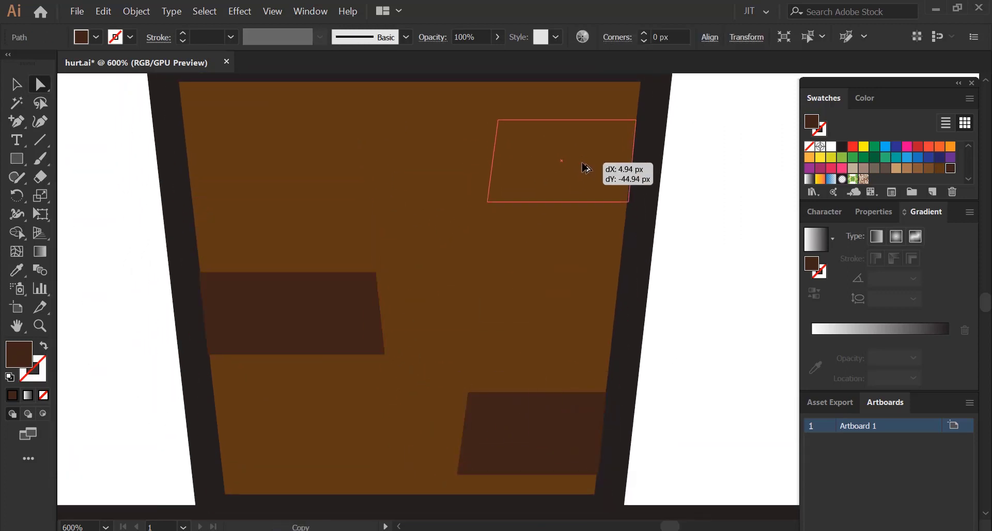
pyautogui.hotkey('ctrl', 'shift', 'a')
pyautogui.hotkey('ctrl', '-')
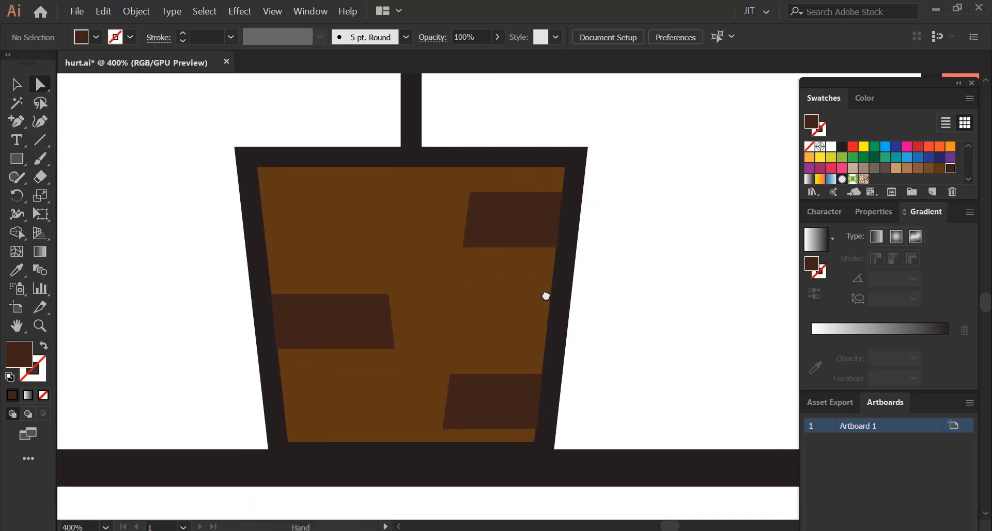
pyautogui.click(504, 232)
# Select all parts of the potted plant and group them with Object > Group.
pyautogui.scroll(5, 519, 382)
pyautogui.hotkey('ctrl', 'shift', 'a')
pyautogui.hotkey('ctrl', '-')
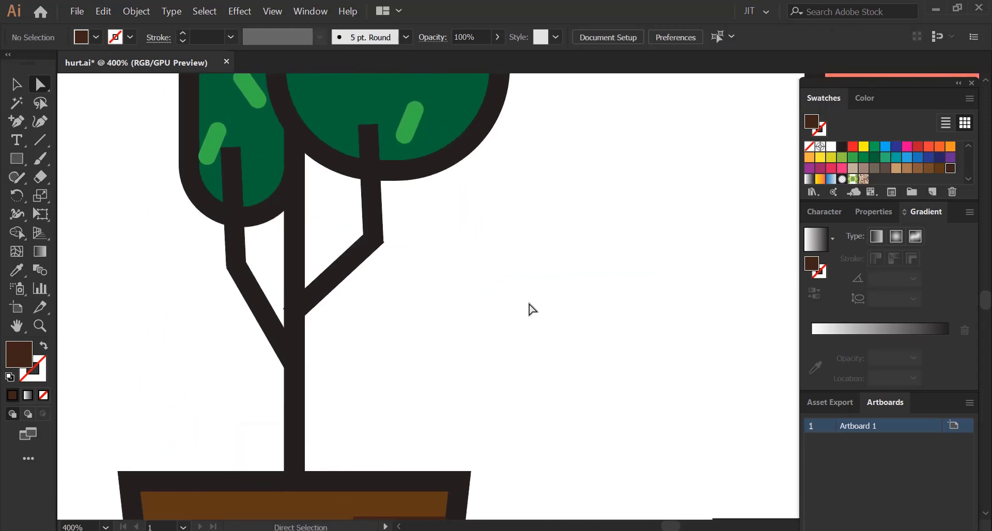
pyautogui.hotkey('ctrl', '-')
pyautogui.hotkey('ctrl', '-')
pyautogui.moveTo(528, 419); pyautogui.dragTo(416, 140)
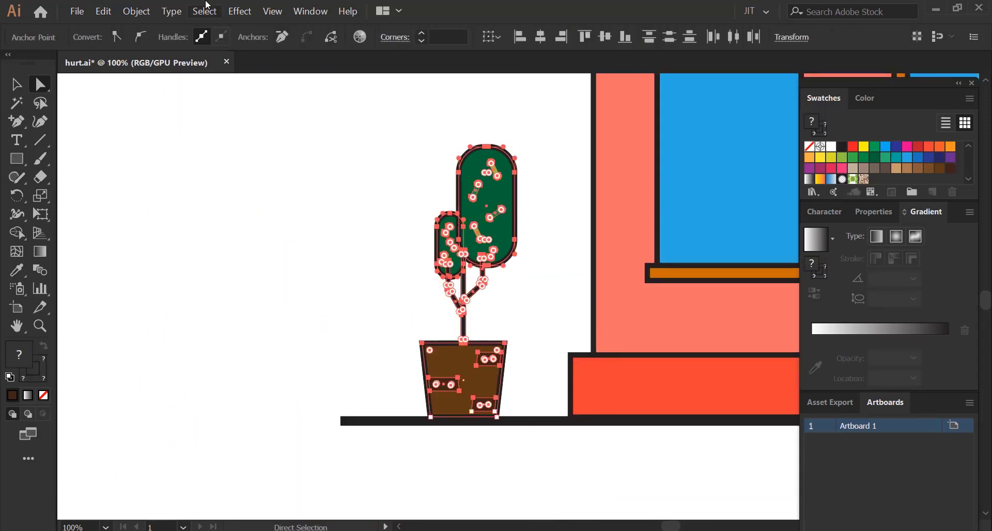
pyautogui.click(149, 12)
pyautogui.click(155, 64)
pyautogui.click(296, 103)
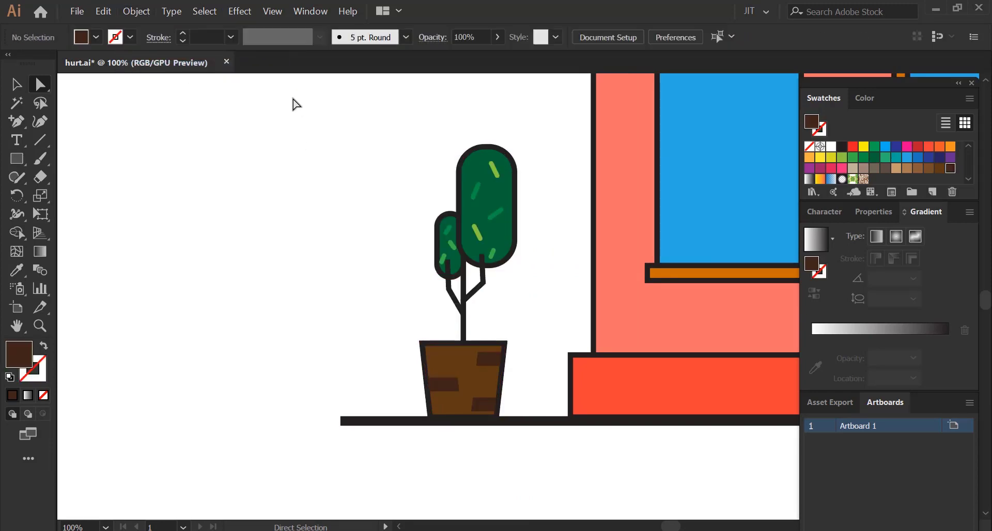
# Draw a rectangle over the left window and rotate it about 35° clockwise.
pyautogui.moveTo(581, 216)
pyautogui.mouseDown()
pyautogui.moveTo(423, 237)
pyautogui.moveTo(412, 256)
pyautogui.mouseUp()
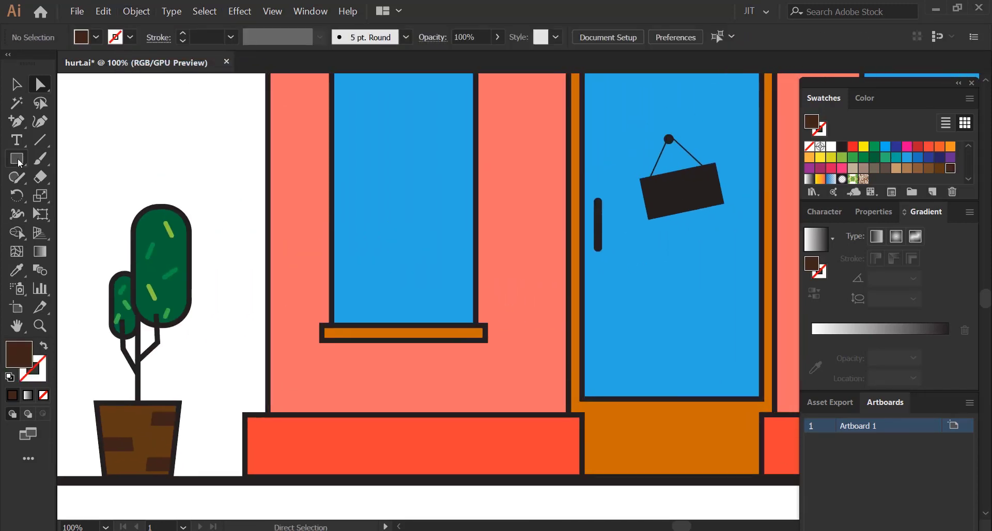
pyautogui.hscroll(1, 391, 222)
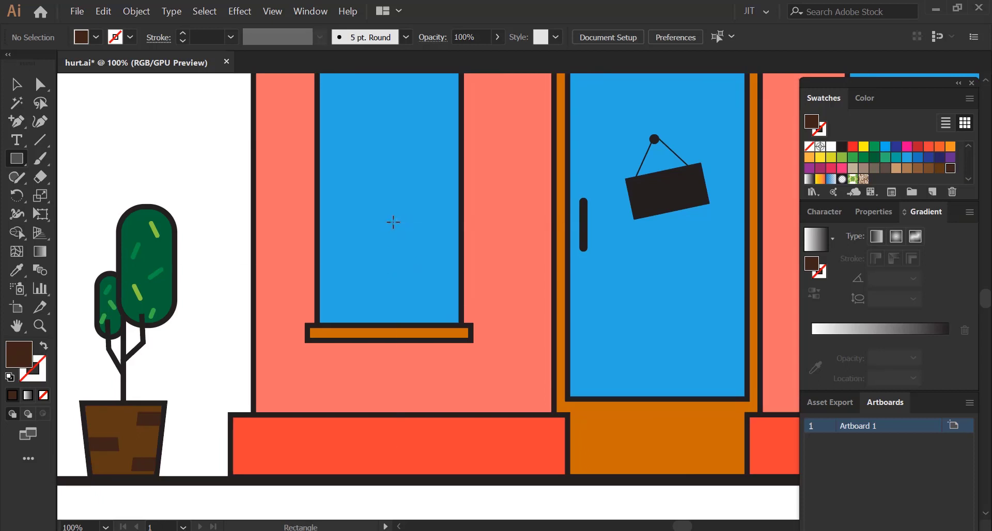
pyautogui.moveTo(475, 354); pyautogui.dragTo(475, 354)
pyautogui.press('v')
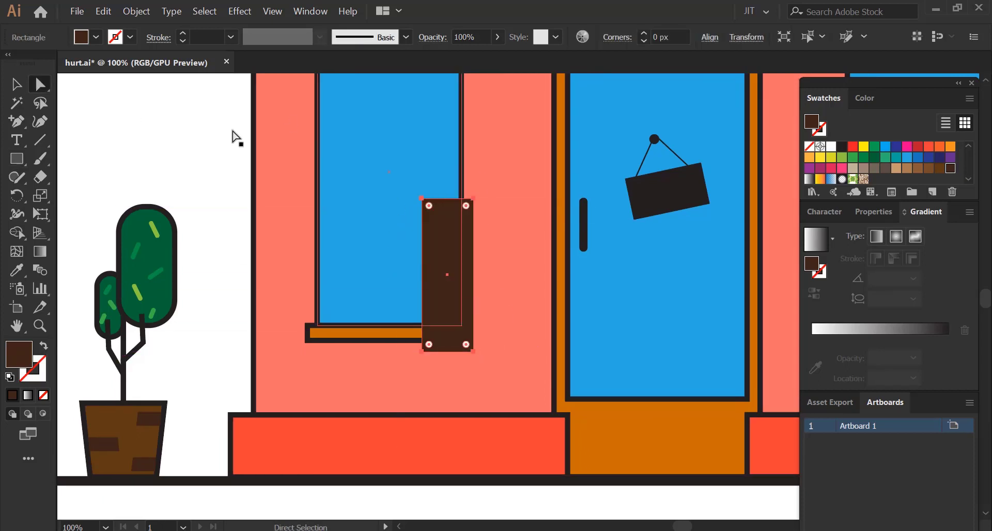
pyautogui.moveTo(447, 257); pyautogui.dragTo(433, 243)
pyautogui.moveTo(425, 283); pyautogui.dragTo(410, 286)
pyautogui.moveTo(438, 176); pyautogui.dragTo(471, 202)
pyautogui.moveTo(419, 243); pyautogui.dragTo(433, 248)
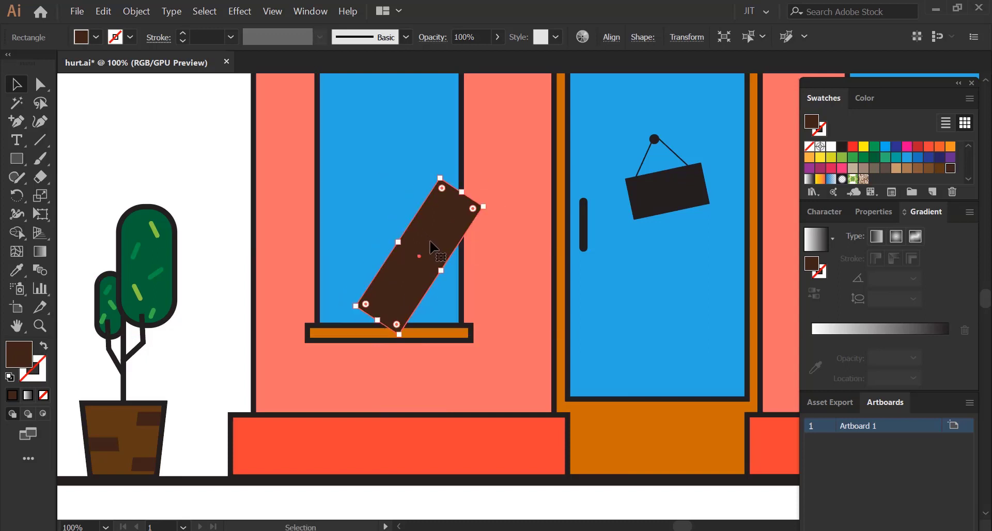
# Drag the bar's anchors into a triangle in the window's lower-right corner.
pyautogui.click(41, 87)
pyautogui.moveTo(356, 305); pyautogui.dragTo(368, 326)
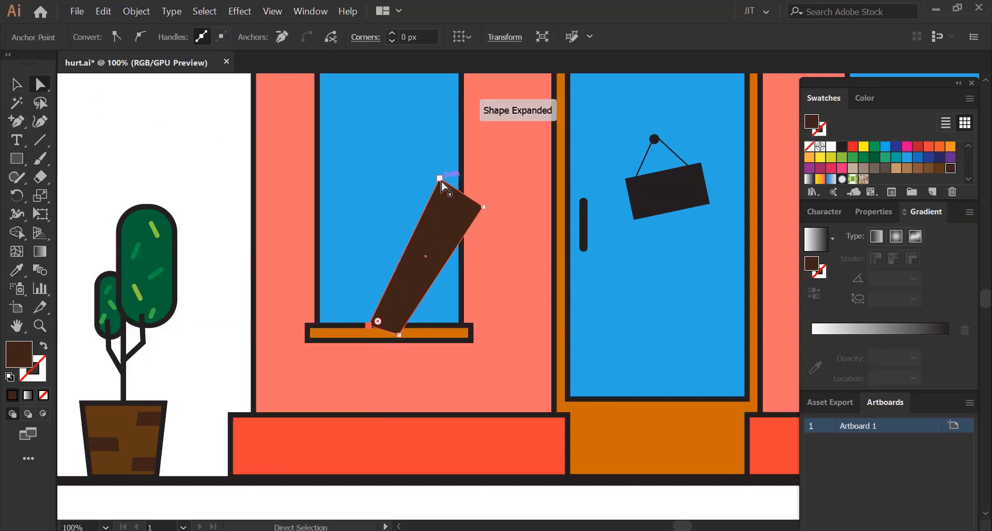
pyautogui.moveTo(452, 190)
pyautogui.mouseDown()
pyautogui.moveTo(462, 199)
pyautogui.moveTo(462, 326)
pyautogui.mouseUp()
pyautogui.hotkey('ctrl', 'shift', 'a')
pyautogui.press('v')
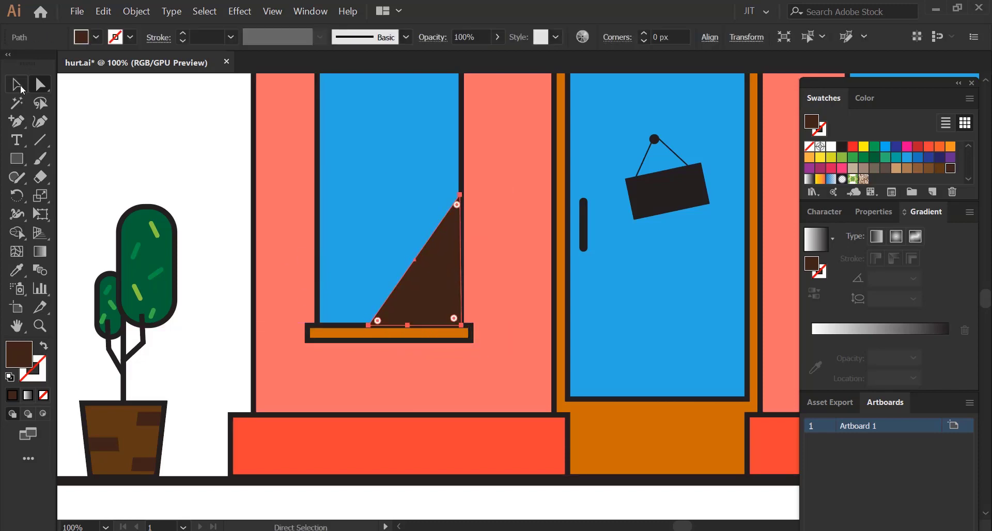
pyautogui.click(440, 244)
# Fill the triangle with a light blue chosen in the Color Picker.
pyautogui.click(918, 157)
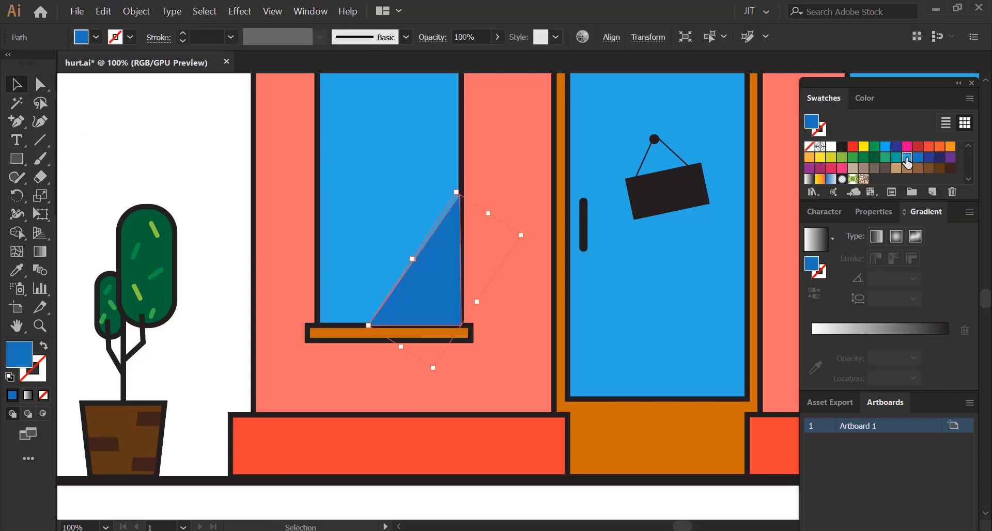
pyautogui.doubleClick(23, 362)
pyautogui.click(665, 233)
pyautogui.click(935, 236)
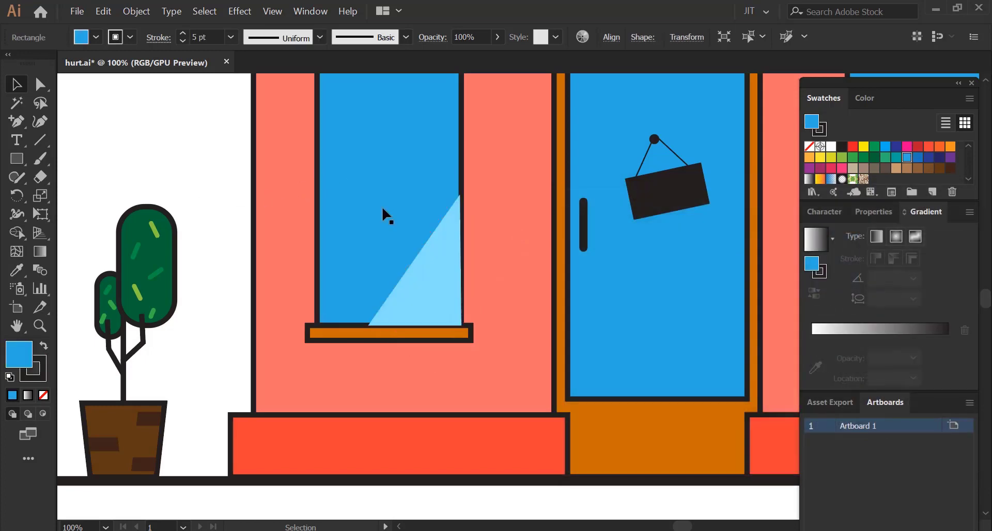
pyautogui.click(453, 228)
pyautogui.hotkey('ctrl', '=')
pyautogui.hscroll(-1, 388, 230)
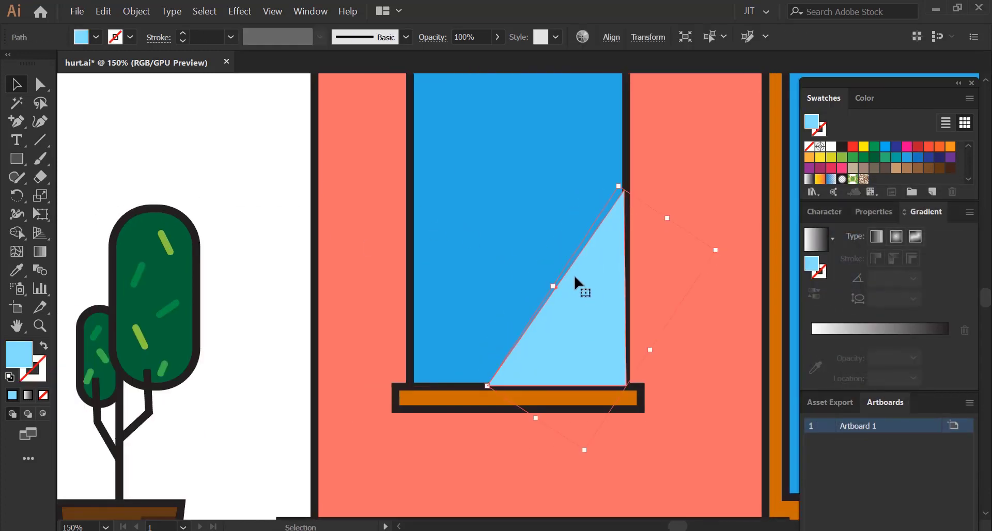
pyautogui.hotkey('ctrl', 'shift', 'a')
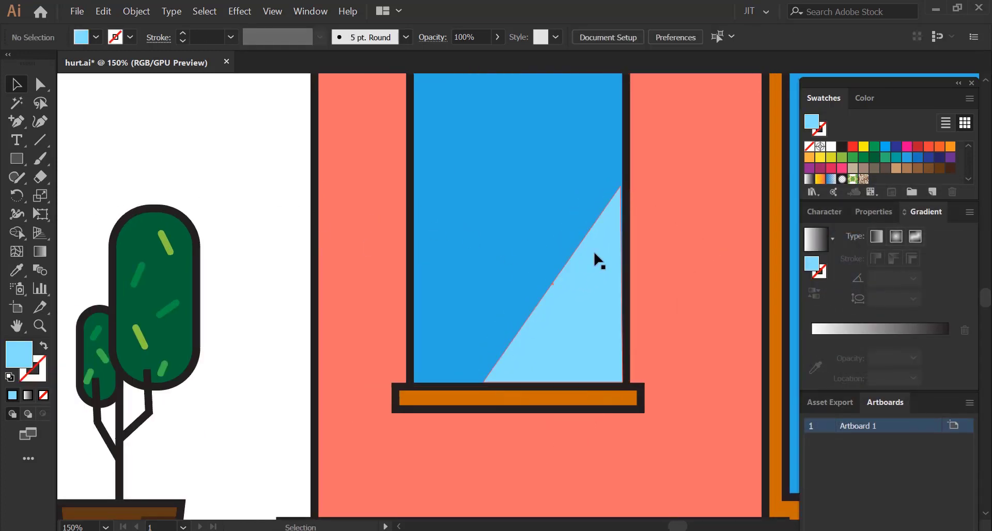
pyautogui.press('a')
pyautogui.moveTo(599, 261); pyautogui.dragTo(562, 242)
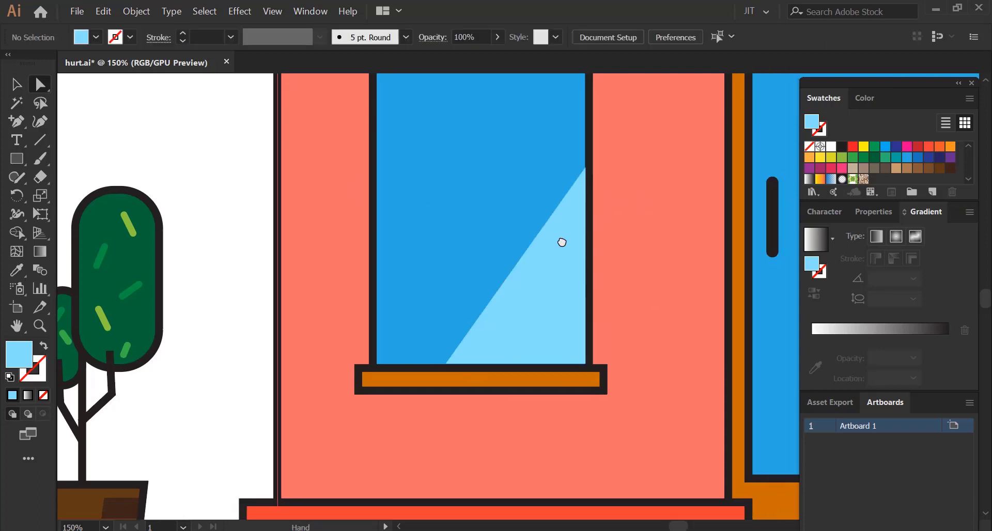
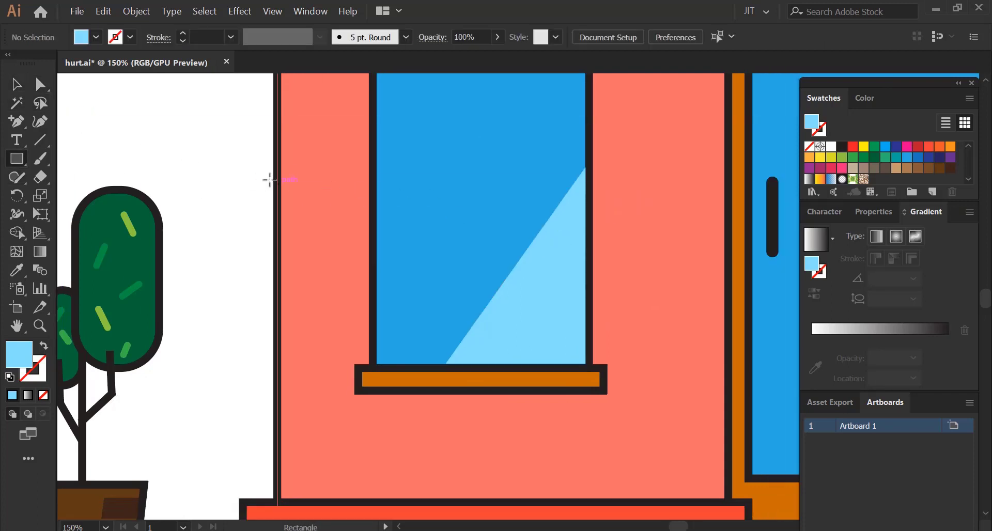
# Draw a thin light-blue strip, rotate it diagonally and move it onto the left window glass.
pyautogui.moveTo(231, 140); pyautogui.dragTo(248, 361)
pyautogui.press('v')
pyautogui.moveTo(243, 223)
pyautogui.mouseDown()
pyautogui.moveTo(351, 204)
pyautogui.moveTo(350, 233)
pyautogui.mouseUp()
pyautogui.moveTo(343, 155); pyautogui.dragTo(457, 150)
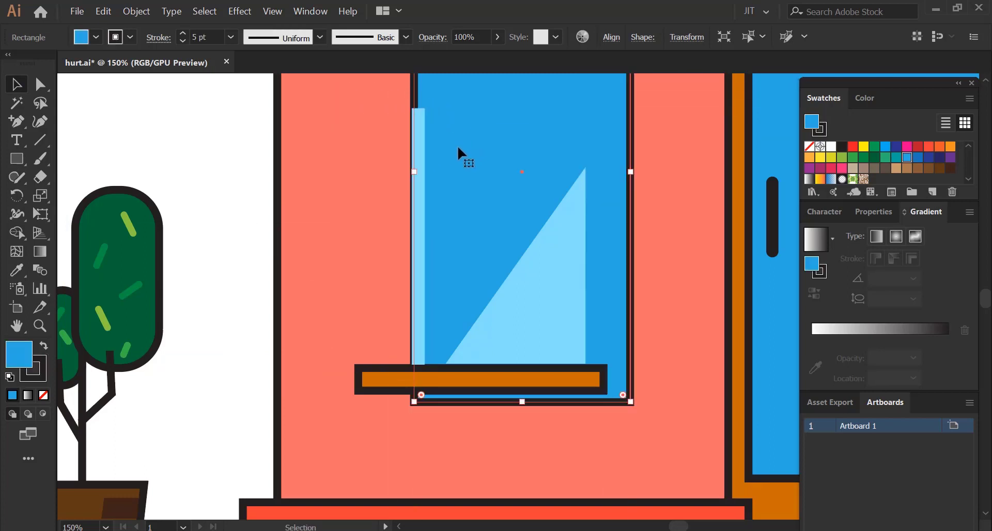
pyautogui.hotkey('ctrl', 'z')
pyautogui.click(416, 210)
pyautogui.moveTo(417, 210); pyautogui.dragTo(222, 210)
pyautogui.moveTo(244, 115); pyautogui.dragTo(289, 150)
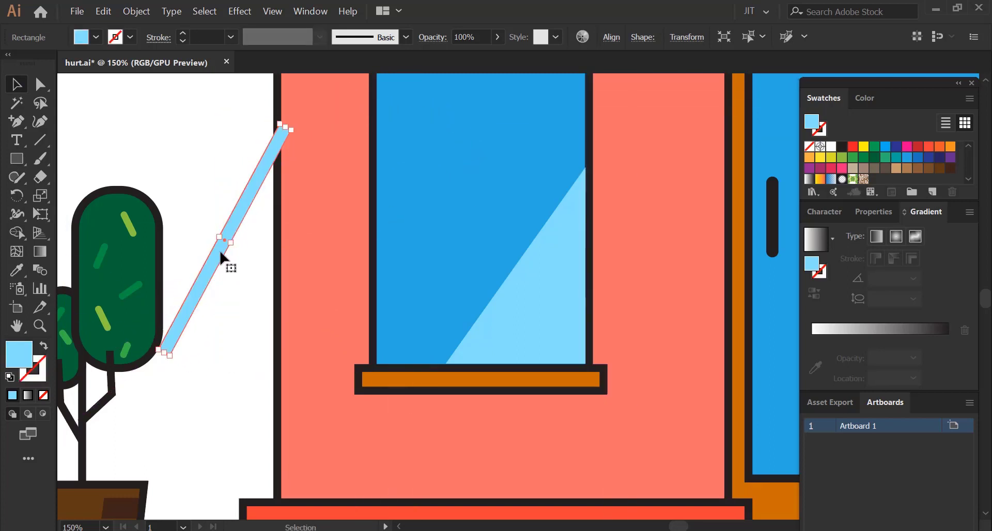
pyautogui.moveTo(221, 254)
pyautogui.mouseDown()
pyautogui.moveTo(468, 266)
pyautogui.moveTo(490, 254)
pyautogui.mouseUp()
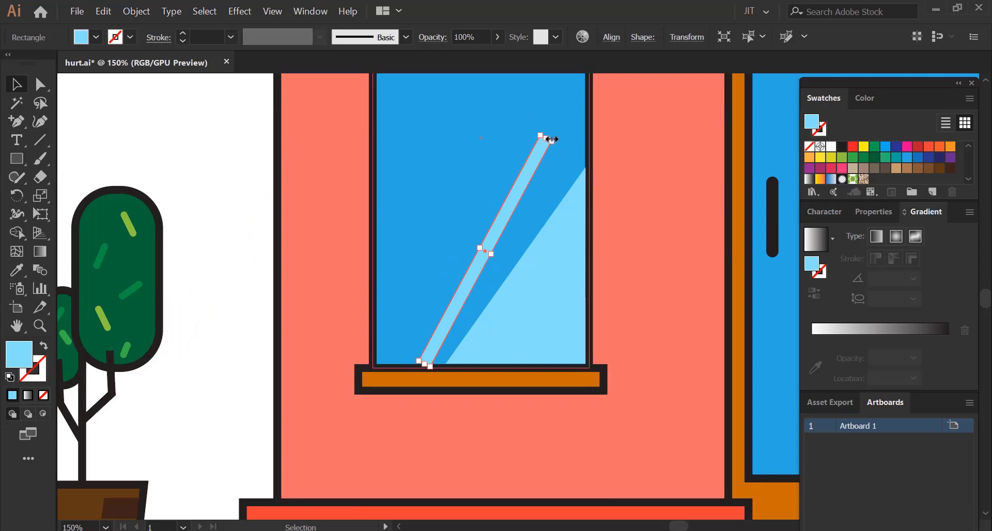
# Drag the strip's end anchors to the window edges, parallel to the existing highlight.
pyautogui.press('a')
pyautogui.moveTo(556, 147)
pyautogui.mouseDown()
pyautogui.moveTo(580, 155)
pyautogui.moveTo(557, 138)
pyautogui.mouseUp()
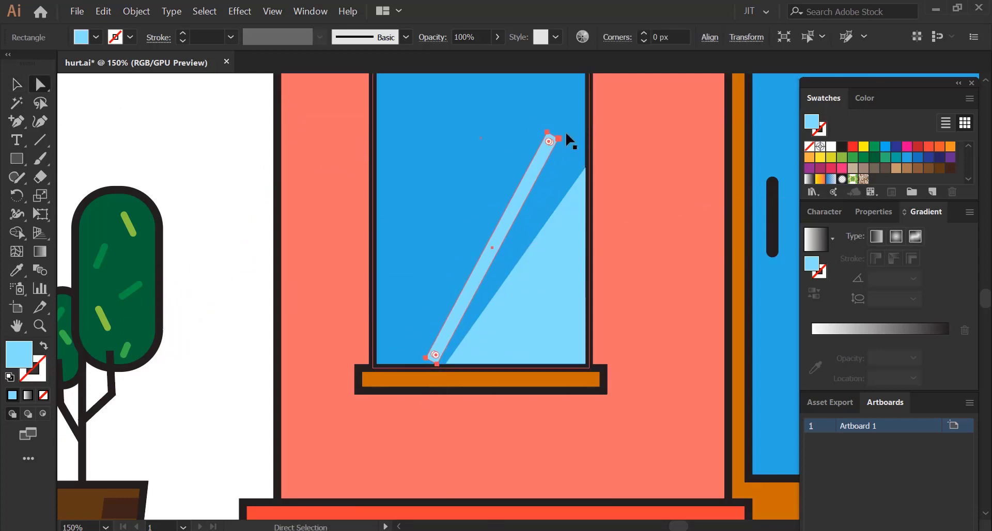
pyautogui.scroll(3, 568, 140)
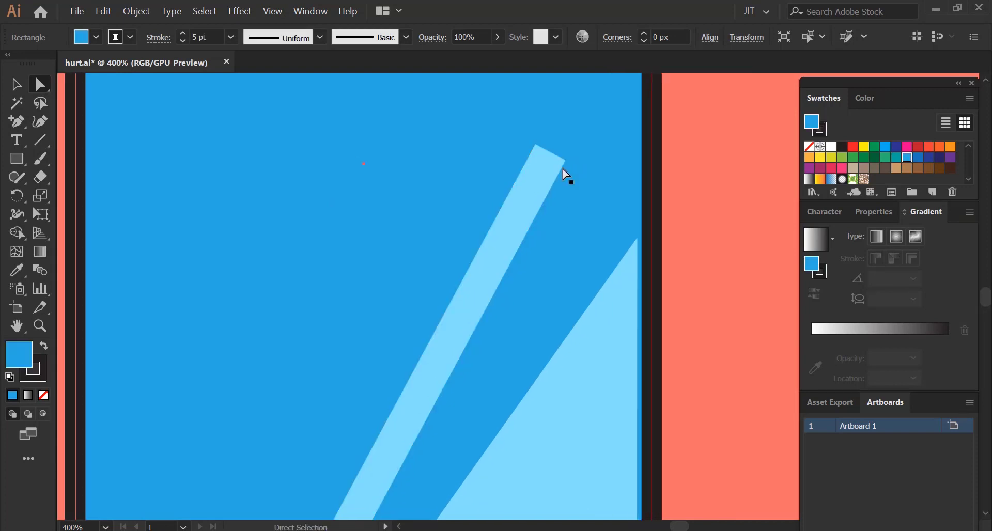
pyautogui.moveTo(566, 160); pyautogui.dragTo(635, 206)
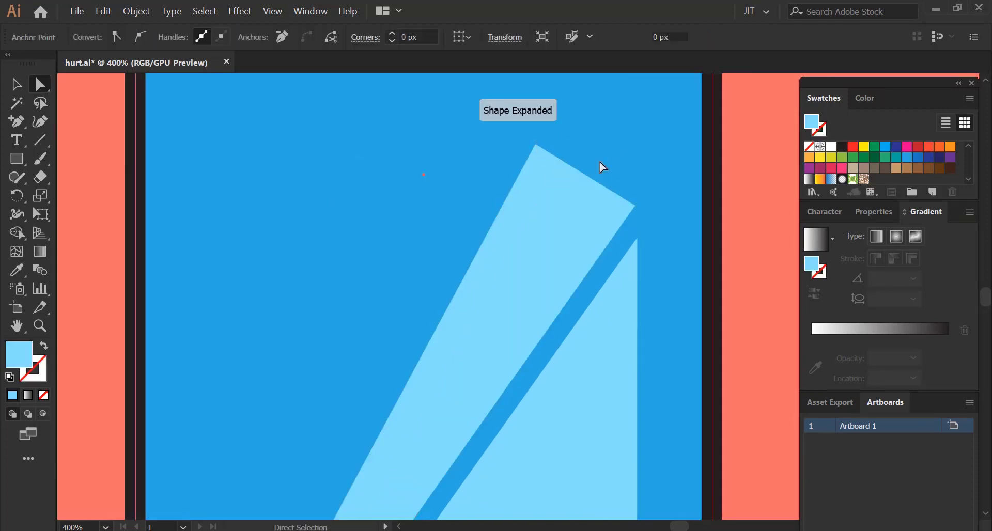
pyautogui.click(536, 146)
pyautogui.moveTo(536, 146)
pyautogui.mouseDown()
pyautogui.moveTo(609, 161)
pyautogui.moveTo(634, 150)
pyautogui.mouseUp()
pyautogui.moveTo(403, 465)
pyautogui.mouseDown()
pyautogui.moveTo(465, 303)
pyautogui.moveTo(526, 205)
pyautogui.moveTo(520, 194)
pyautogui.mouseUp()
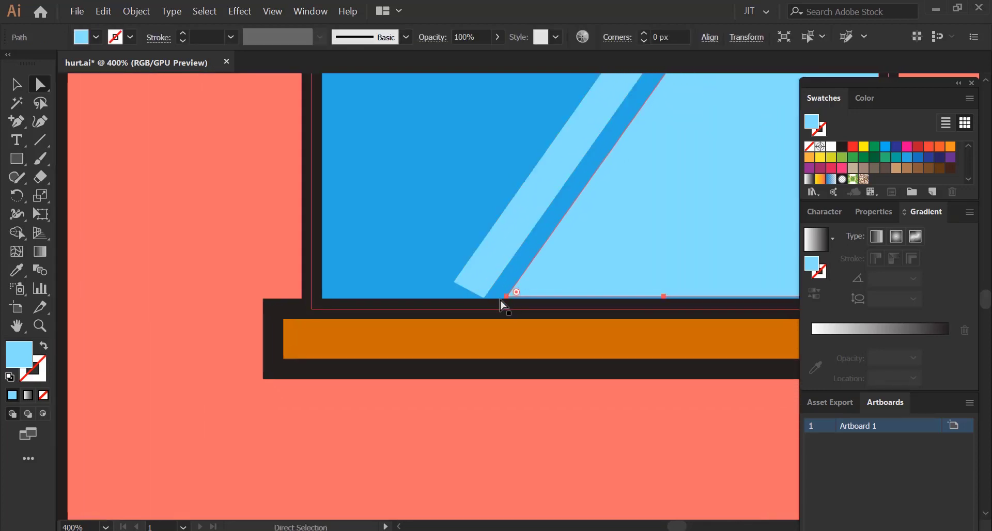
pyautogui.click(457, 286)
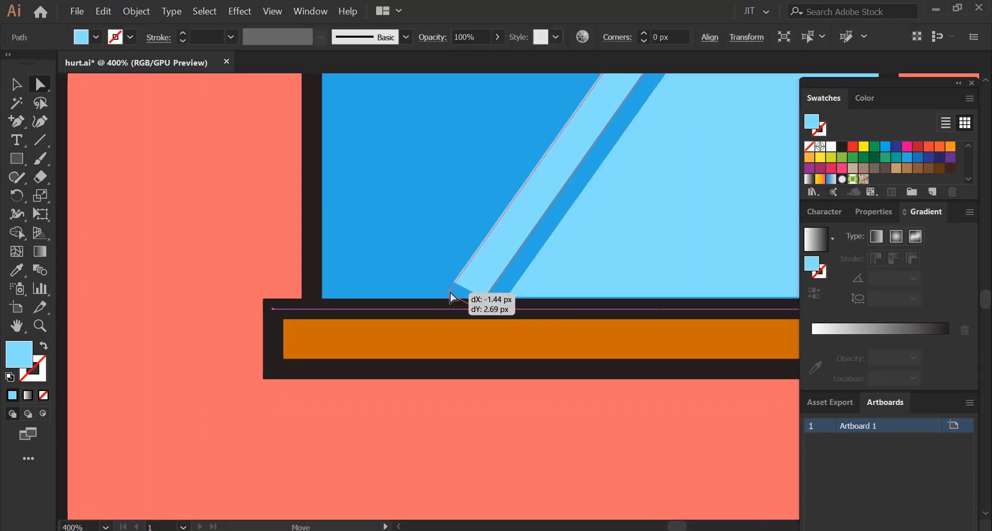
pyautogui.moveTo(454, 290); pyautogui.dragTo(433, 313)
pyautogui.hotkey('ctrl', 'shift', 'a')
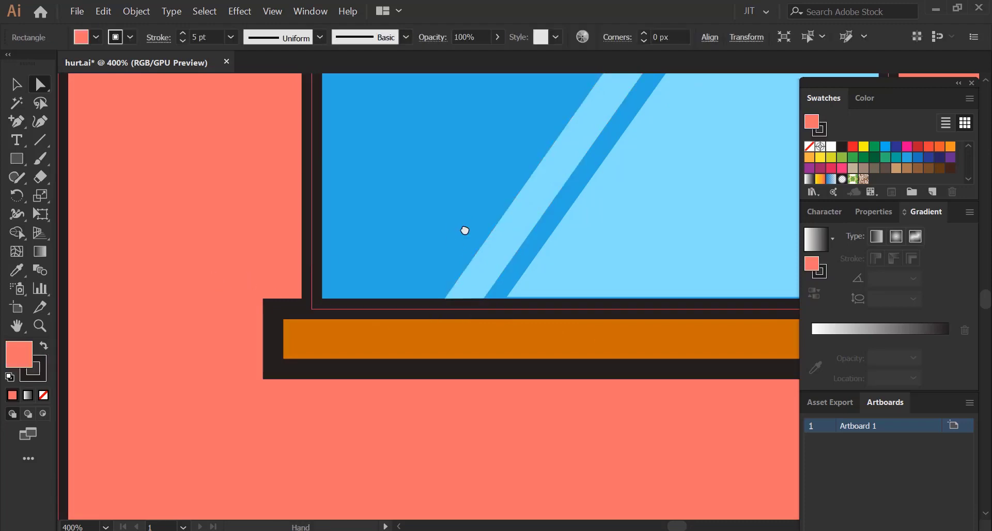
pyautogui.hotkey('ctrl', '-')
pyautogui.hotkey('ctrl', '-')
pyautogui.hotkey('ctrl', '-')
pyautogui.hotkey('ctrl', '-')
pyautogui.hotkey('ctrl', '-')
pyautogui.moveTo(428, 292)
pyautogui.mouseDown()
pyautogui.moveTo(343, 273)
pyautogui.moveTo(499, 275)
pyautogui.moveTo(472, 287)
pyautogui.mouseUp()
# Draw a narrow dark-blue chair-back bar with no outline and rounded top corners in the left window.
pyautogui.moveTo(507, 247); pyautogui.dragTo(515, 250)
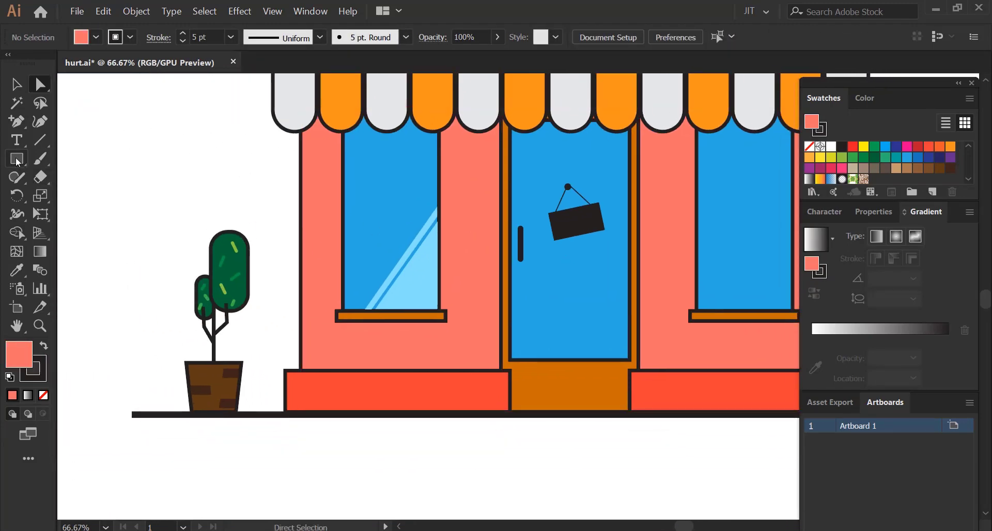
pyautogui.moveTo(376, 309); pyautogui.dragTo(376, 310)
pyautogui.hotkey('ctrl', '+')
pyautogui.hotkey('ctrl', '+')
pyautogui.hotkey('ctrl', '+')
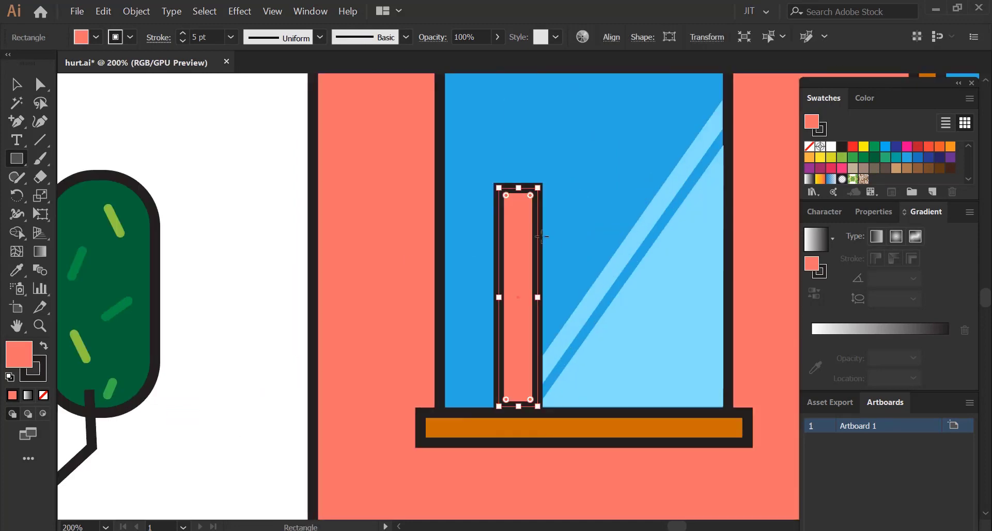
pyautogui.moveTo(518, 186); pyautogui.dragTo(518, 230)
pyautogui.moveTo(538, 319); pyautogui.dragTo(525, 319)
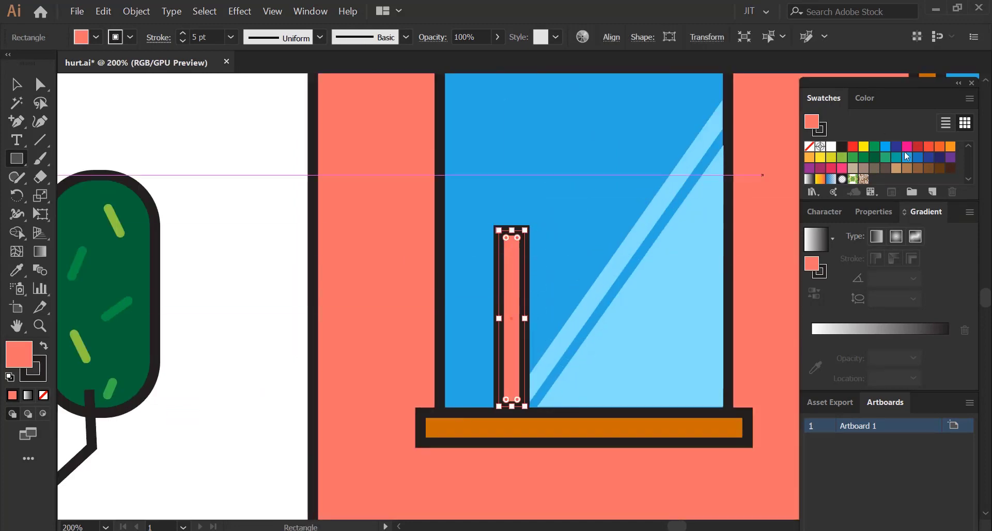
pyautogui.click(918, 157)
pyautogui.click(119, 37)
pyautogui.click(11, 64)
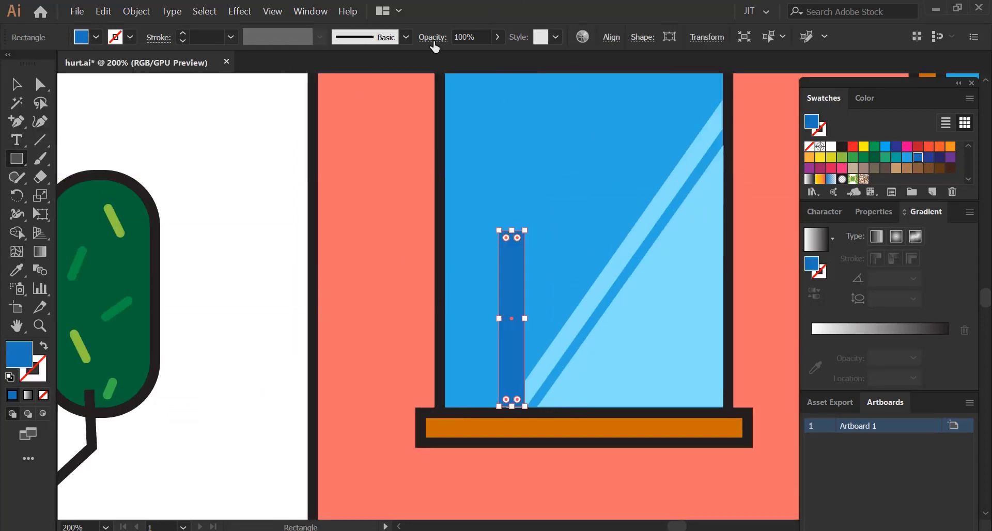
pyautogui.press('a')
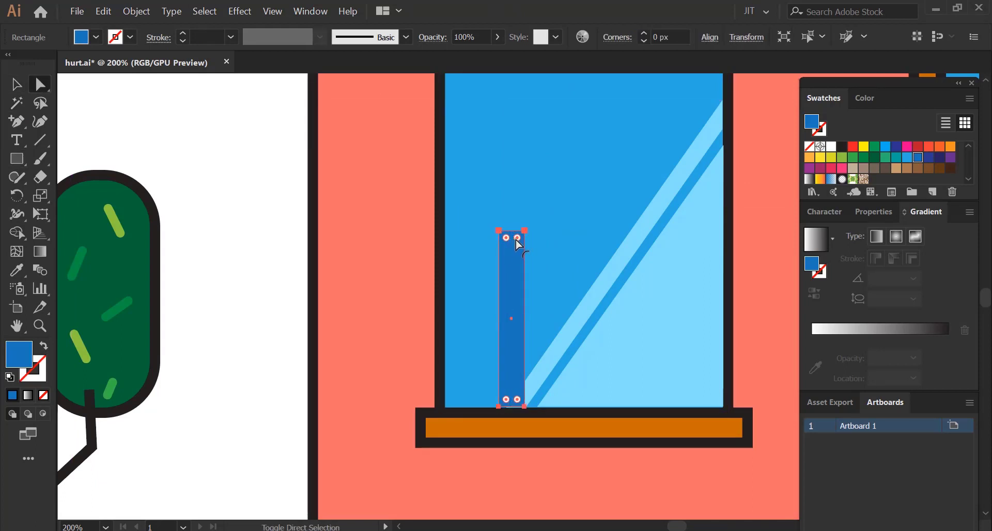
pyautogui.press('v')
pyautogui.moveTo(514, 252); pyautogui.dragTo(512, 298)
# Duplicate the chair back to the right side of the window.
pyautogui.click(274, 253)
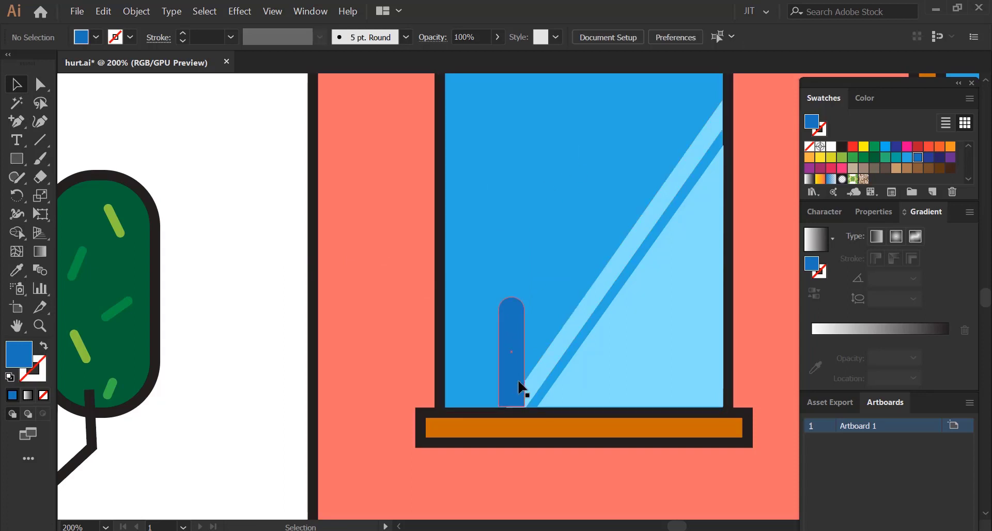
pyautogui.click(519, 393)
pyautogui.click(253, 387)
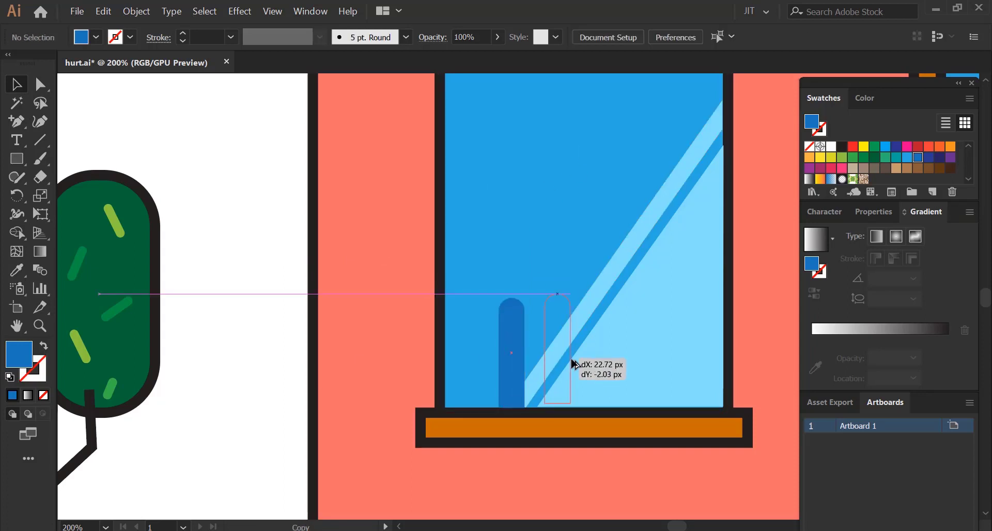
pyautogui.moveTo(573, 364); pyautogui.dragTo(666, 363)
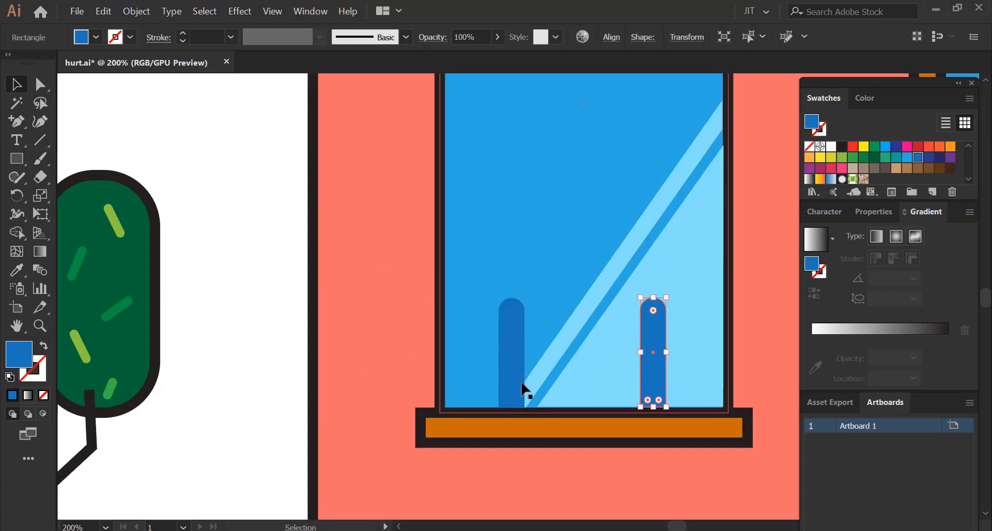
pyautogui.press('Right')
pyautogui.hotkey('ctrl', 'shift', 'a')
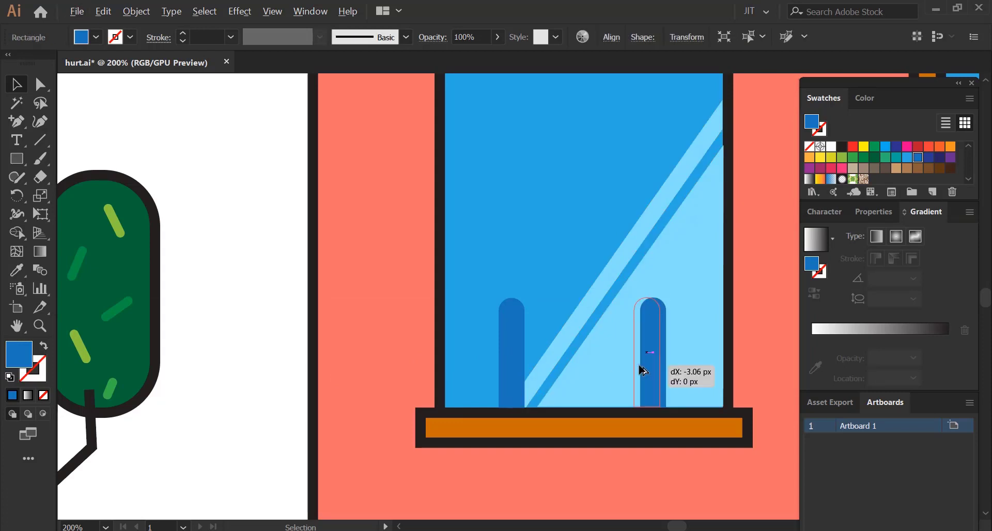
# Copy a bar into the middle, turned horizontal and lowered toward the sill as a tabletop.
pyautogui.moveTo(649, 366)
pyautogui.mouseDown()
pyautogui.moveTo(585, 365)
pyautogui.moveTo(590, 358)
pyautogui.mouseUp()
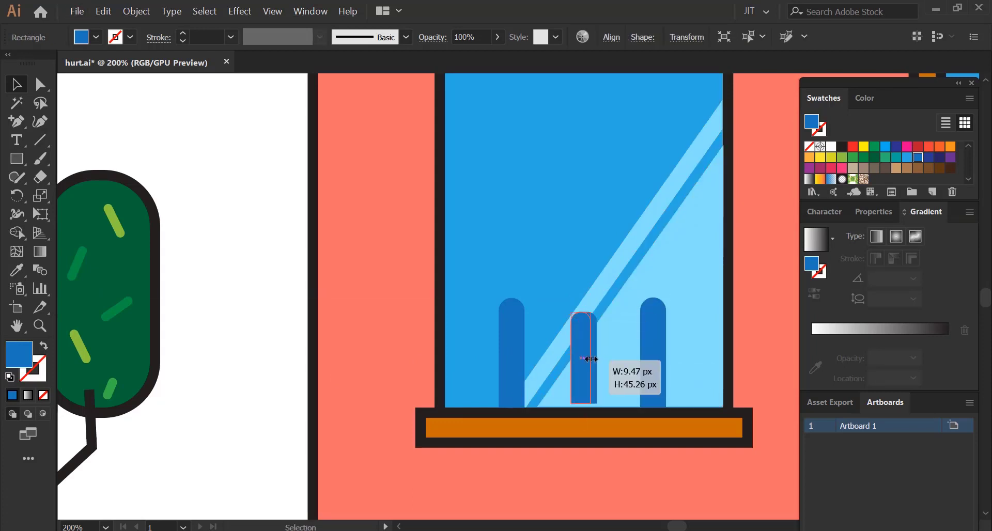
pyautogui.press('a')
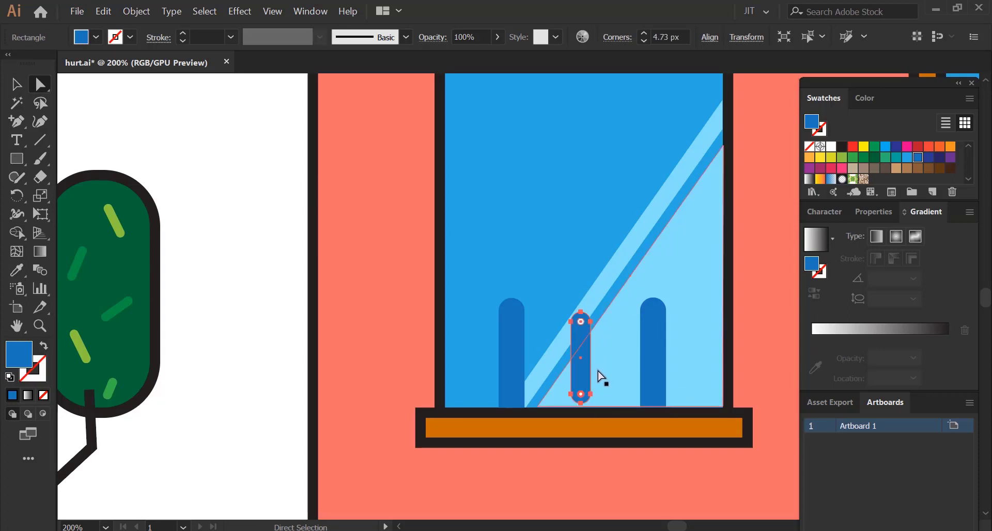
pyautogui.press('v')
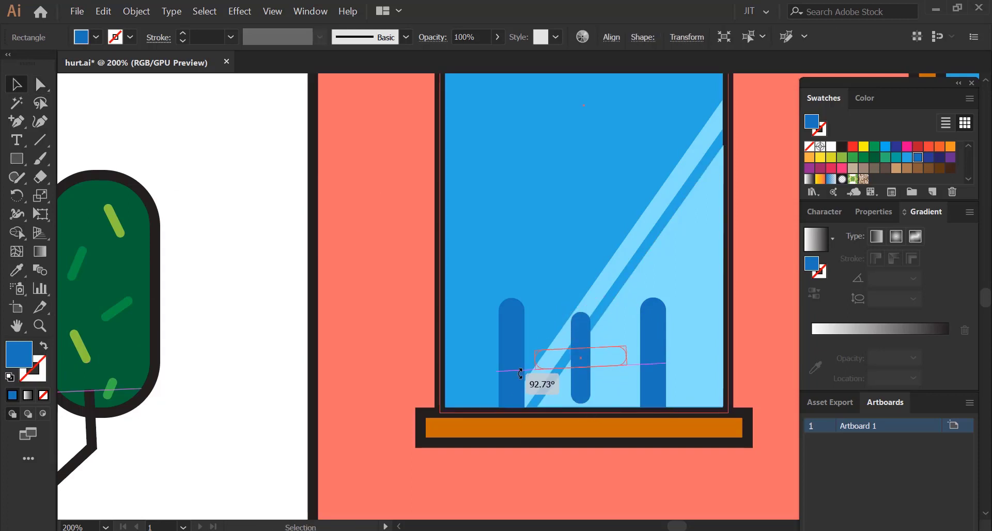
pyautogui.moveTo(520, 373); pyautogui.dragTo(520, 372)
pyautogui.moveTo(592, 365); pyautogui.dragTo(594, 393)
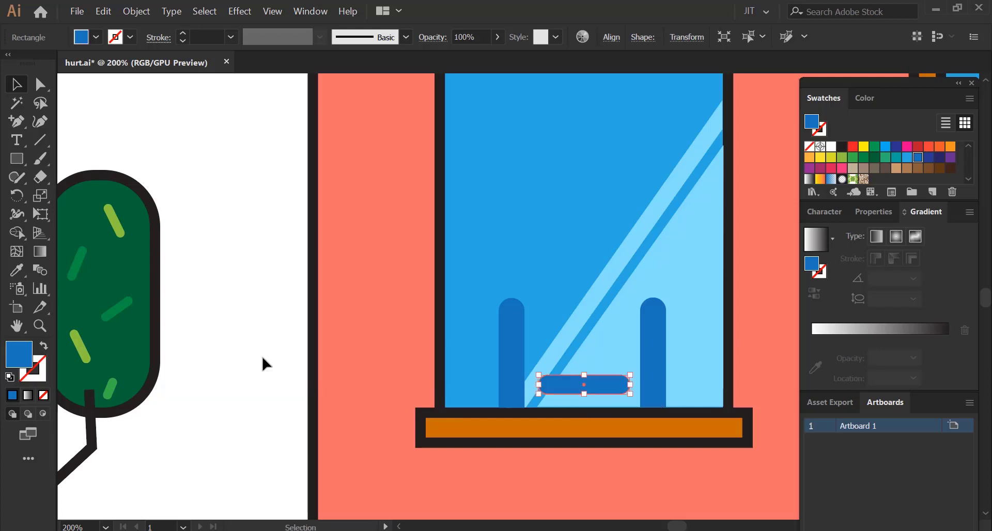
pyautogui.click(261, 361)
pyautogui.hotkey('ctrl', '+')
pyautogui.moveTo(523, 357); pyautogui.dragTo(526, 210)
pyautogui.hotkey('ctrl', 'z')
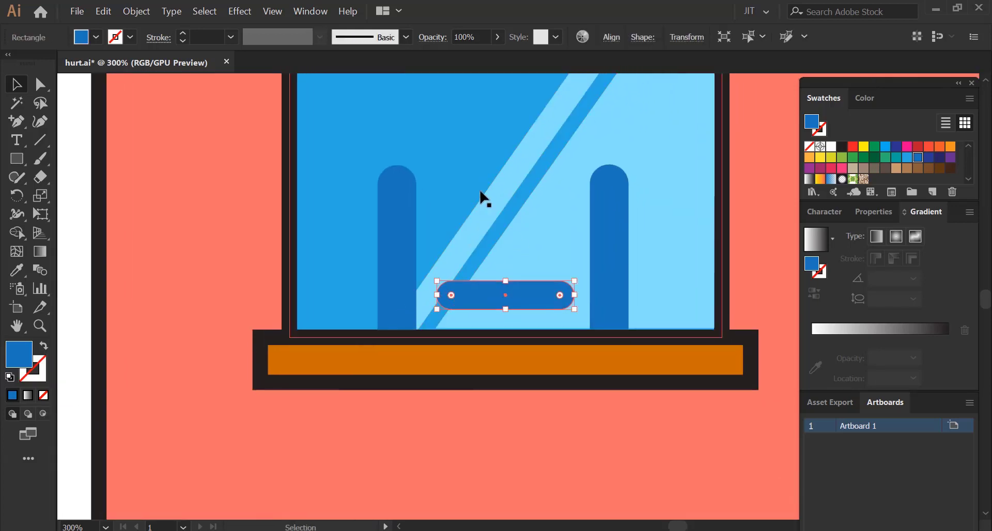
pyautogui.hotkey('ctrl', 'shift', 'a')
# Add a small blue pedestal rectangle beneath the tabletop and view the whole storefront.
pyautogui.scroll(-3, 429, 206)
pyautogui.hscroll(-2, 429, 207)
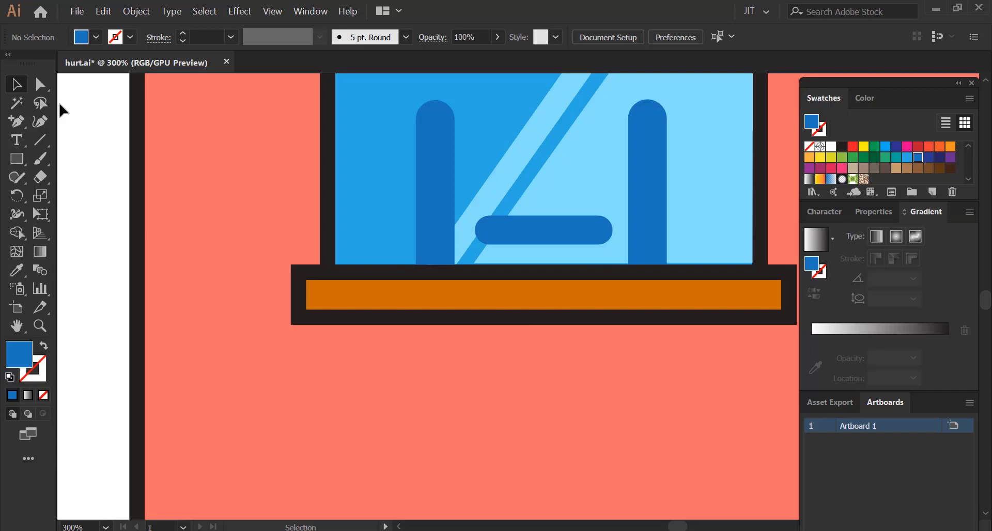
pyautogui.scroll(2, 574, 273)
pyautogui.click(589, 275)
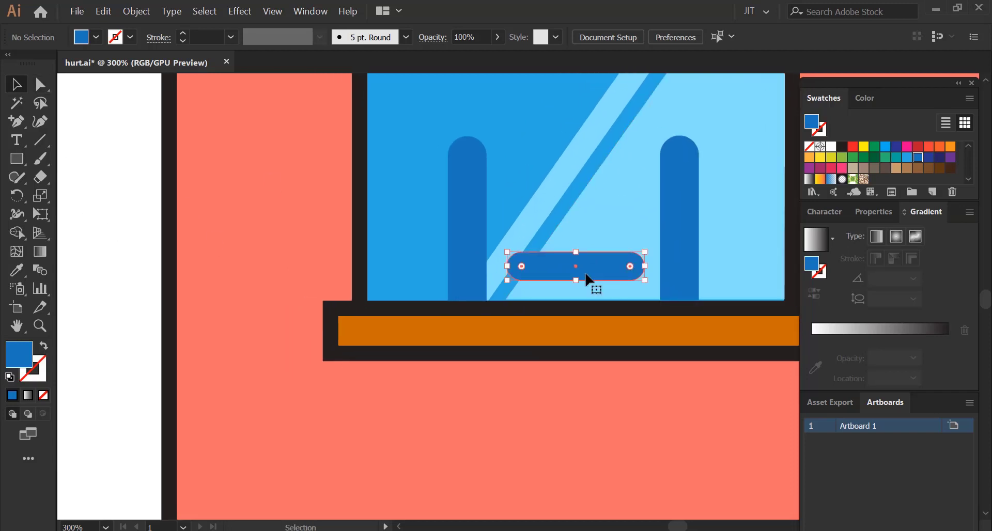
pyautogui.hscroll(2, 101, 321)
pyautogui.click(101, 322)
pyautogui.scroll(-1, 565, 258)
pyautogui.click(542, 283)
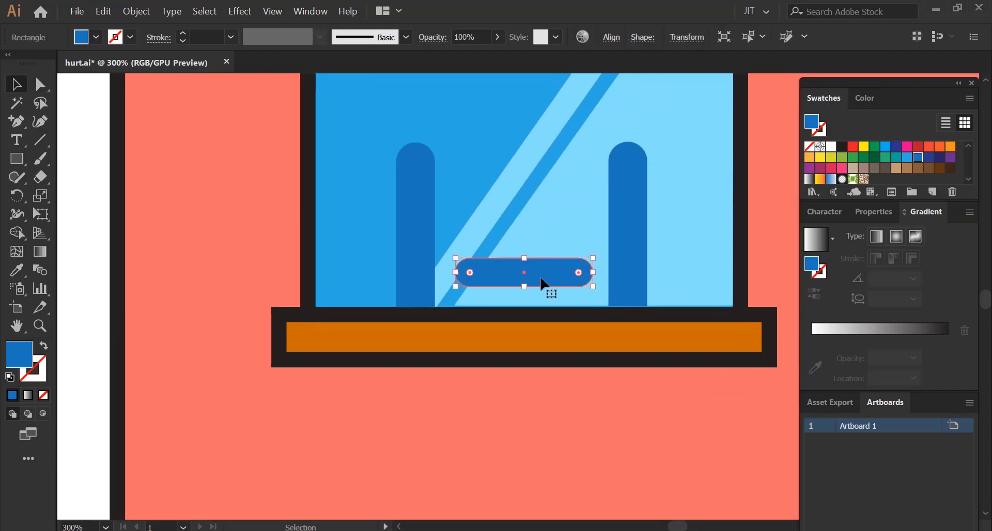
pyautogui.moveTo(549, 305); pyautogui.dragTo(551, 306)
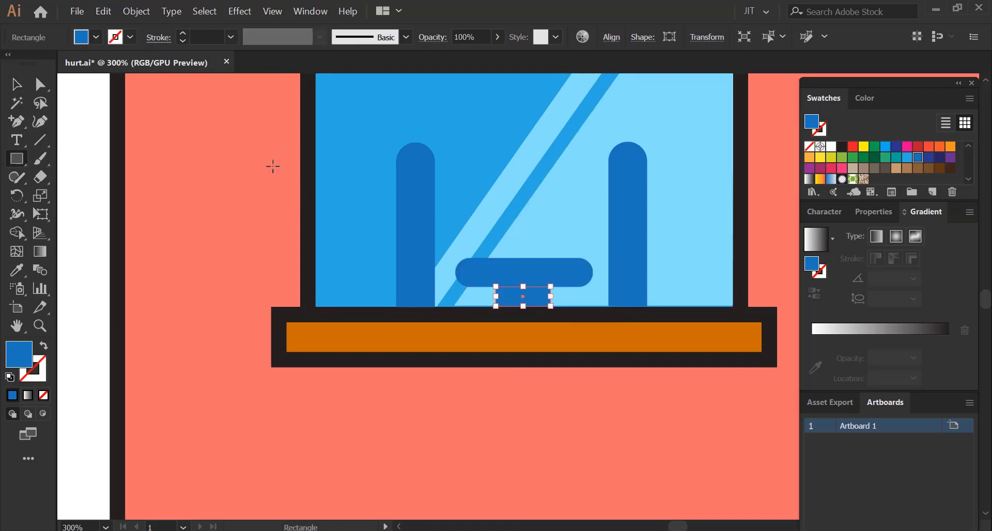
pyautogui.press('v')
pyautogui.click(85, 162)
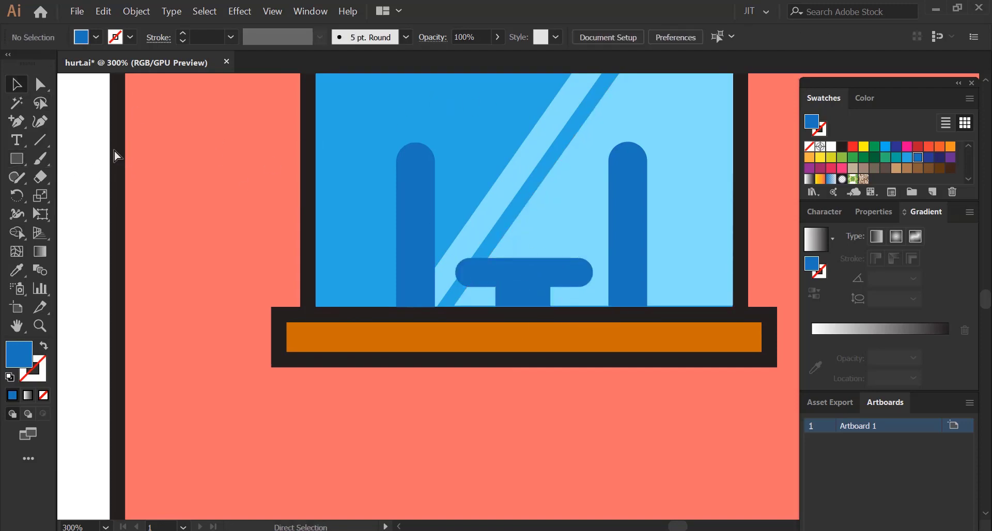
pyautogui.scroll(-3, 118, 156)
pyautogui.scroll(-1, 228, 147)
pyautogui.moveTo(465, 158); pyautogui.dragTo(293, 182)
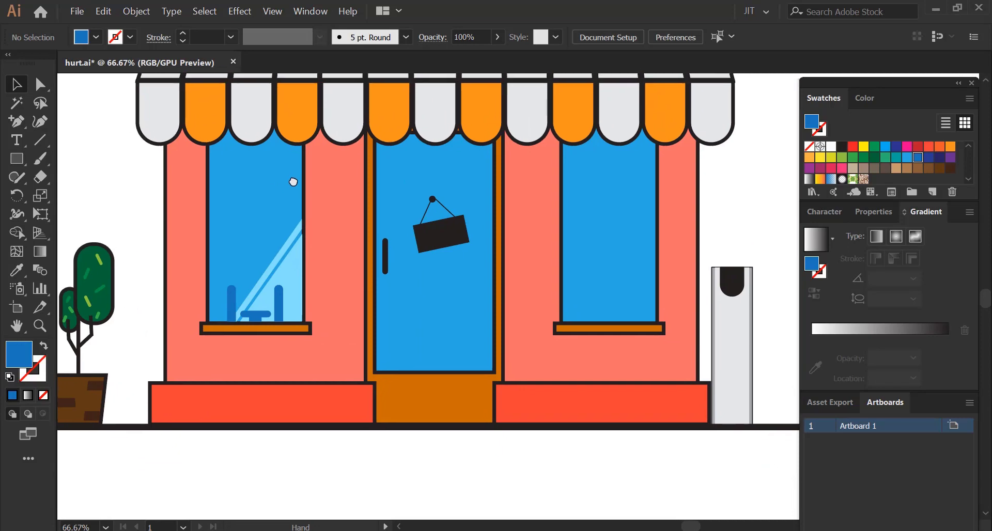
# Bring the left window's glass reflection in front of the chairs with Arrange > Bring to Front.
pyautogui.moveTo(368, 196); pyautogui.dragTo(329, 192)
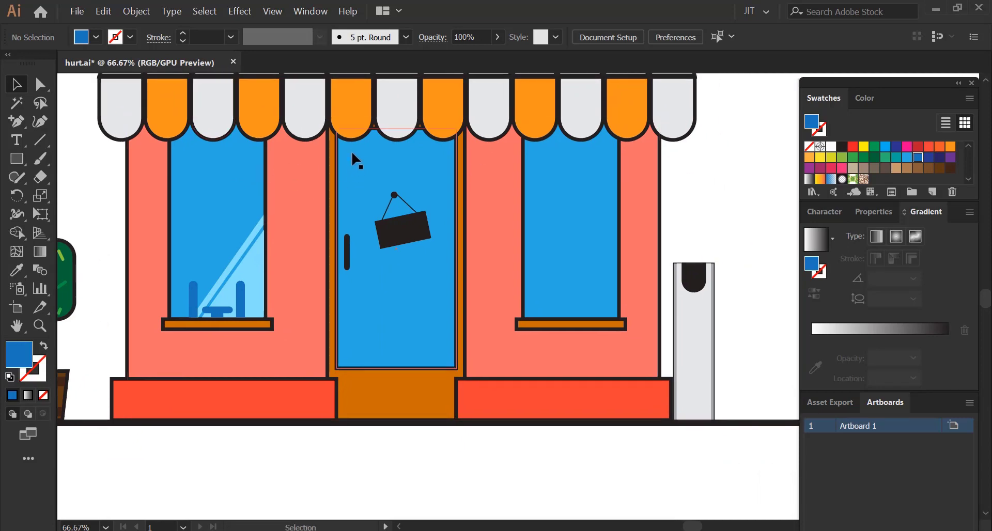
pyautogui.click(246, 240)
pyautogui.click(136, 10)
pyautogui.moveTo(145, 51)
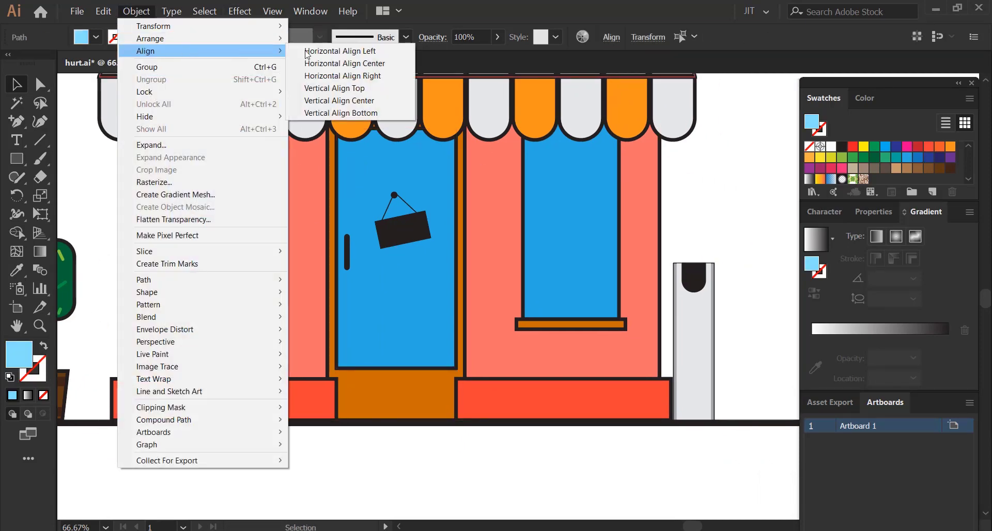
pyautogui.click(324, 40)
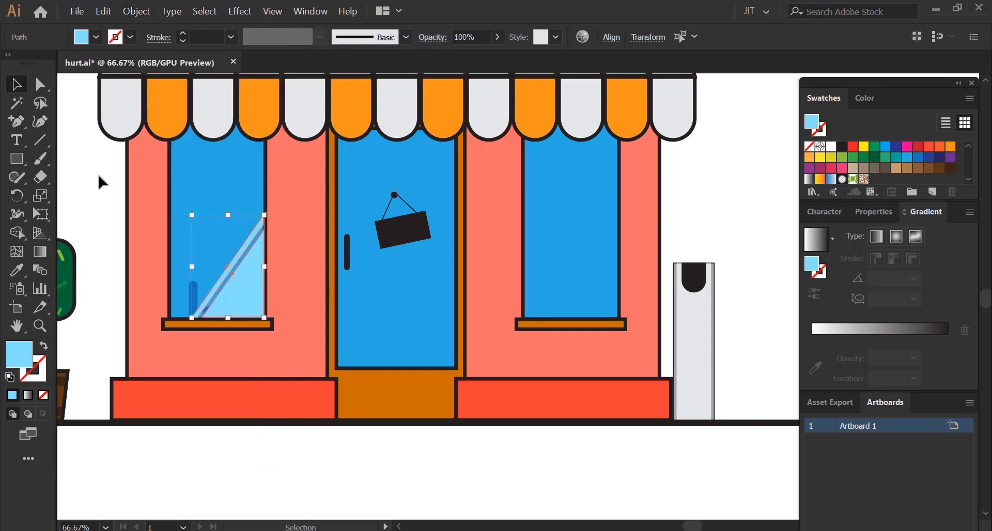
# Set the glass reflection triangle's opacity to 41%.
pyautogui.click(98, 176)
pyautogui.click(257, 290)
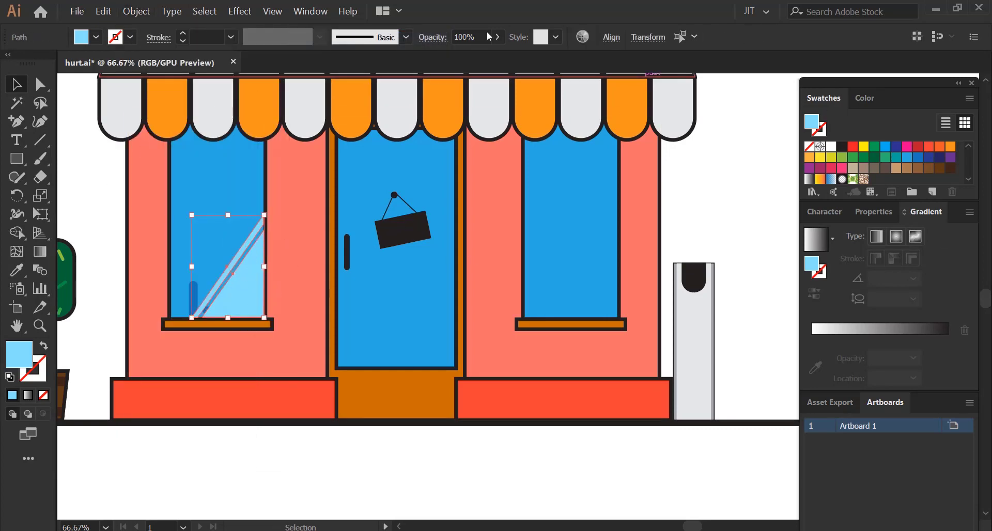
pyautogui.moveTo(475, 57); pyautogui.dragTo(458, 55)
pyautogui.click(122, 195)
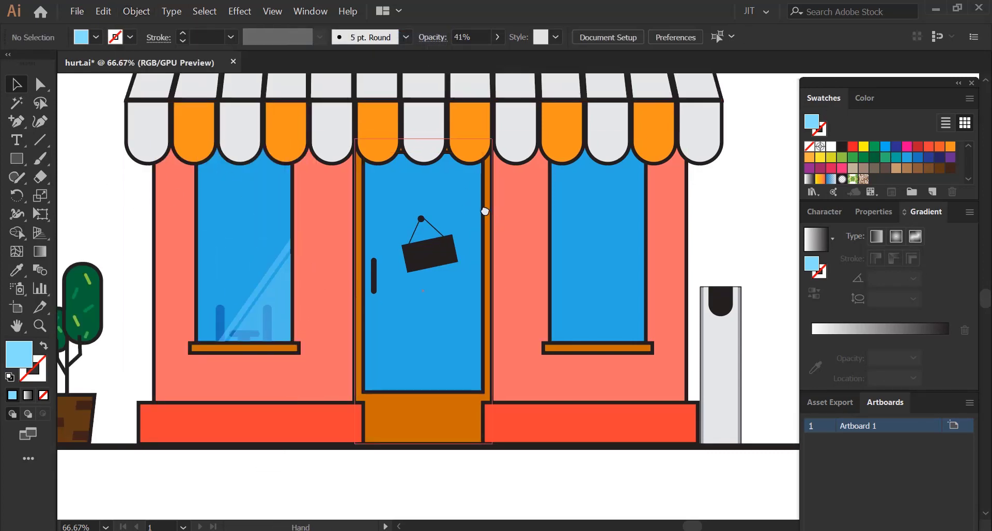
pyautogui.moveTo(522, 314)
pyautogui.mouseDown()
pyautogui.moveTo(550, 381)
pyautogui.moveTo(510, 345)
pyautogui.moveTo(486, 343)
pyautogui.mouseUp()
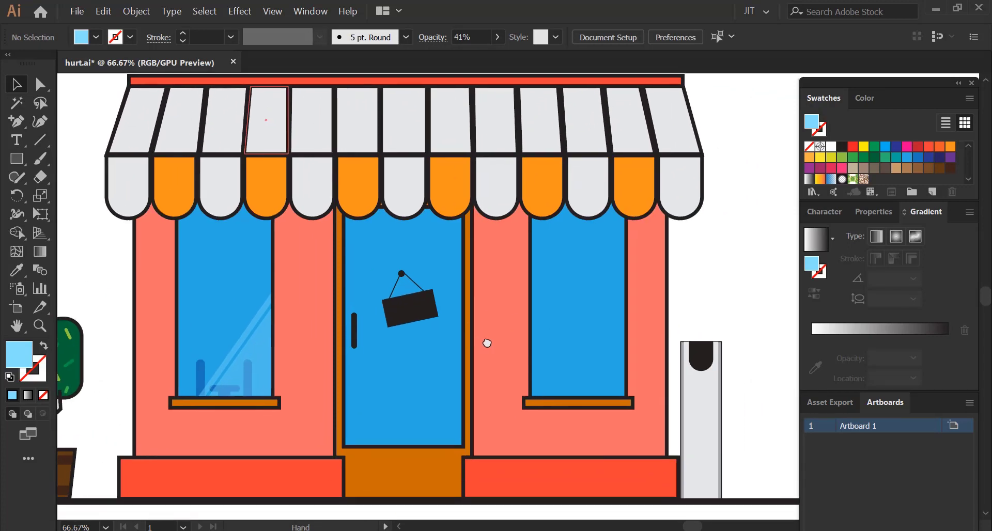
pyautogui.moveTo(305, 278); pyautogui.dragTo(455, 262)
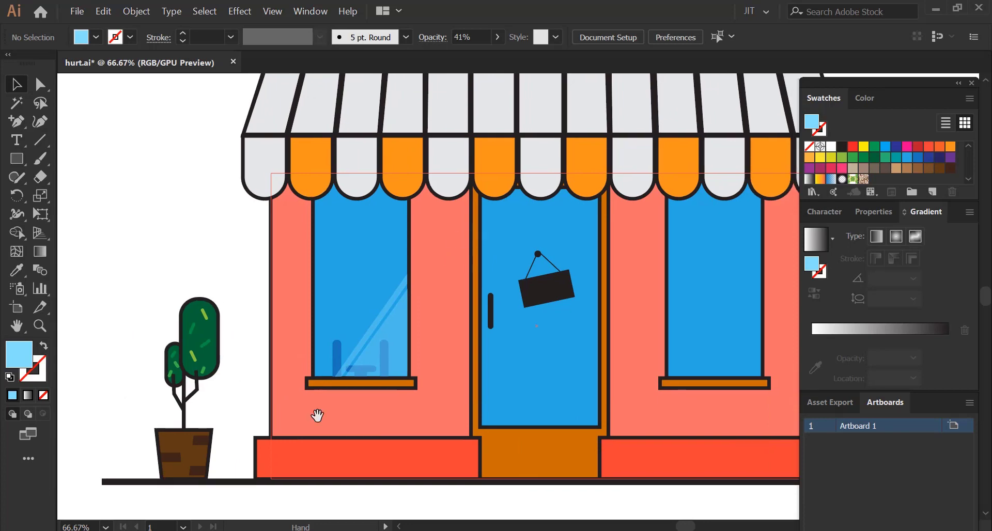
pyautogui.click(269, 482)
pyautogui.click(255, 501)
pyautogui.scroll(-1, 470, 373)
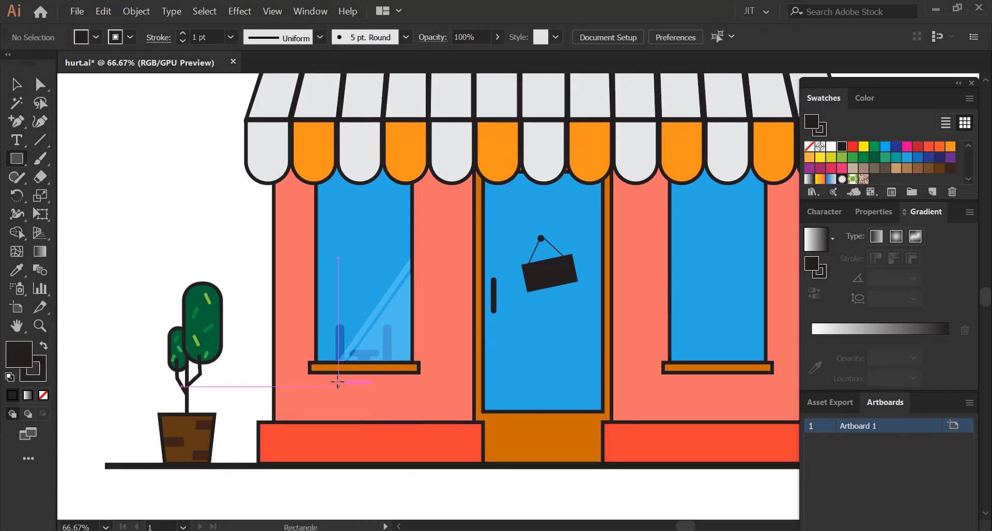
# Draw a small brick under the left window, sampling the red base colour, with no outline.
pyautogui.moveTo(368, 396); pyautogui.dragTo(369, 396)
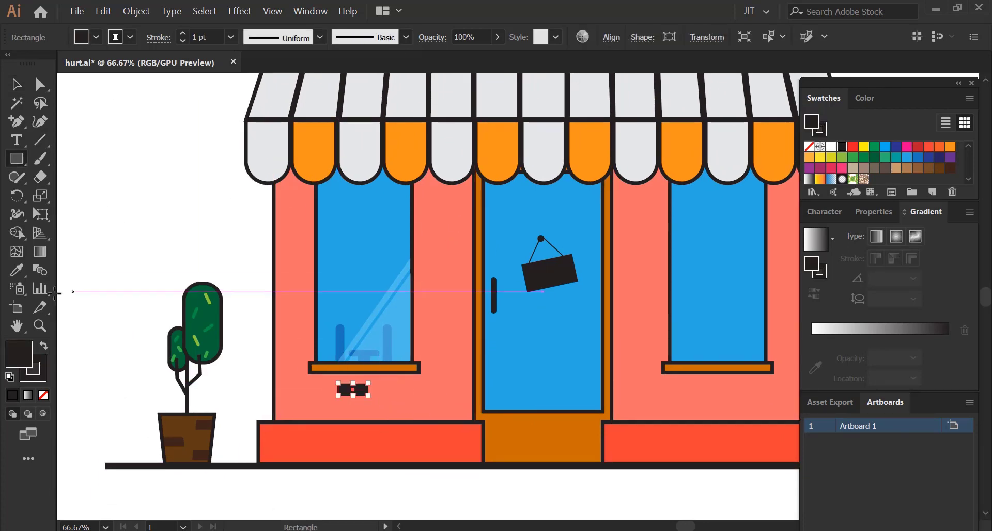
pyautogui.click(95, 37)
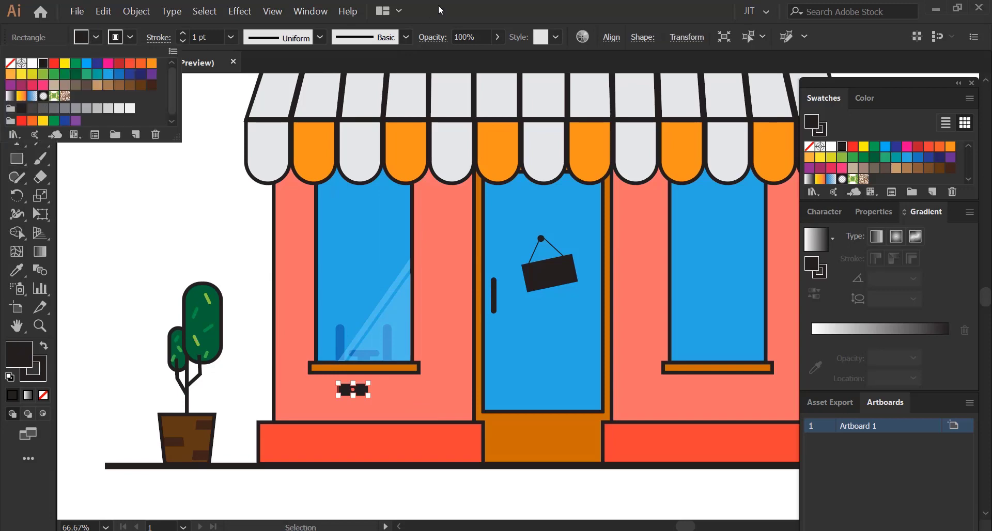
pyautogui.press('i')
pyautogui.click(369, 442)
pyautogui.click(130, 37)
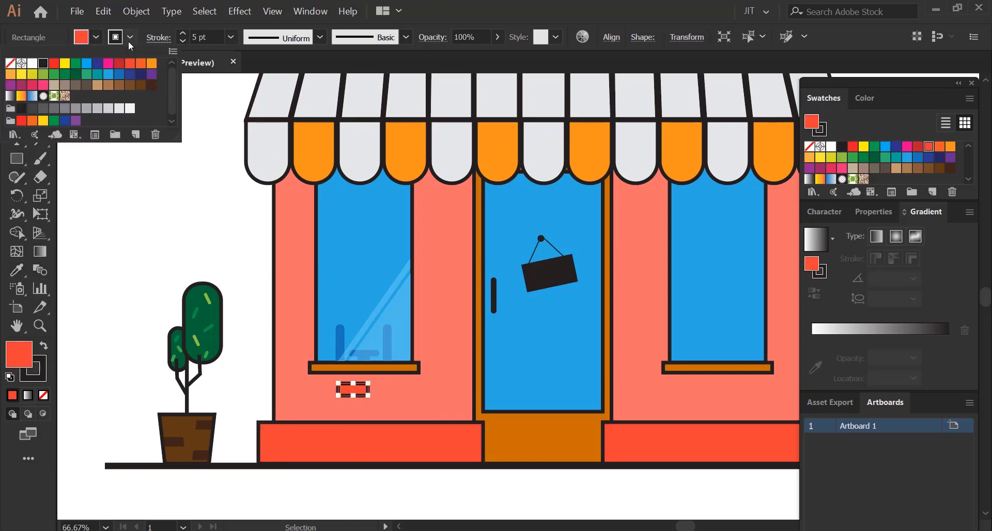
pyautogui.click(7, 68)
pyautogui.hotkey('ctrl', '+')
pyautogui.hotkey('ctrl', '+')
pyautogui.click(231, 254)
pyautogui.hscroll(5, 231, 255)
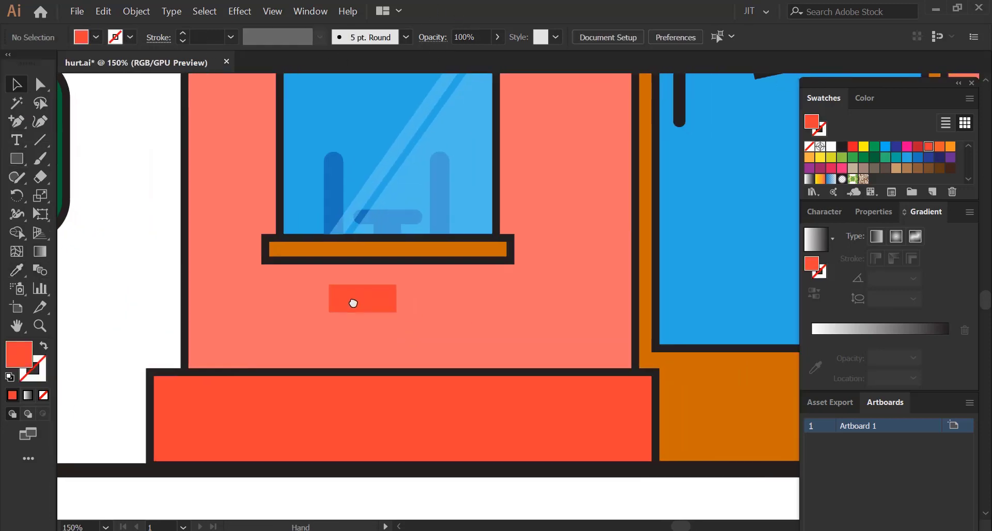
pyautogui.press('v')
pyautogui.moveTo(375, 306)
pyautogui.mouseDown()
pyautogui.moveTo(391, 298)
pyautogui.moveTo(343, 330)
pyautogui.moveTo(415, 328)
pyautogui.moveTo(439, 267)
pyautogui.mouseUp()
# Place brick copies beside the first one and higher up on the wall.
pyautogui.hscroll(5, 371, 318)
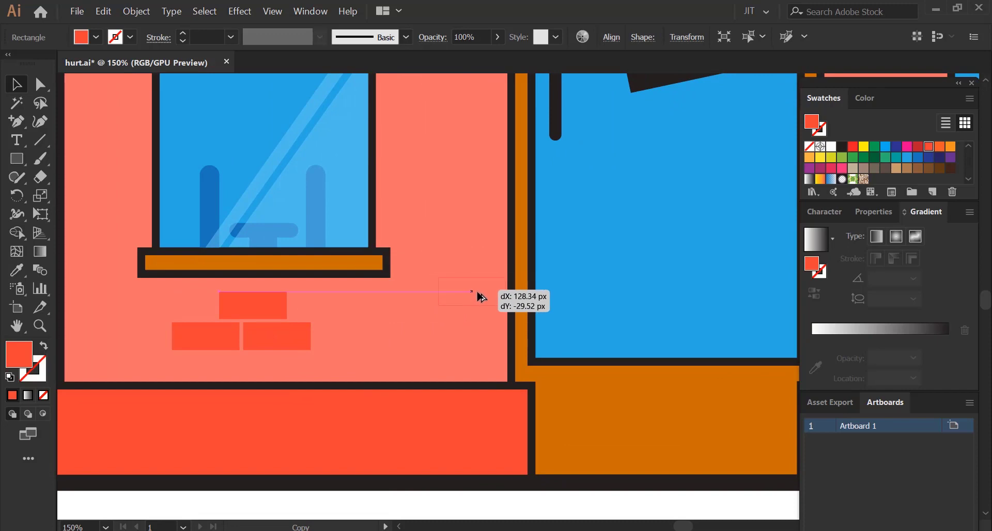
pyautogui.moveTo(480, 296); pyautogui.dragTo(463, 290)
pyautogui.hotkey('ctrl', '+')
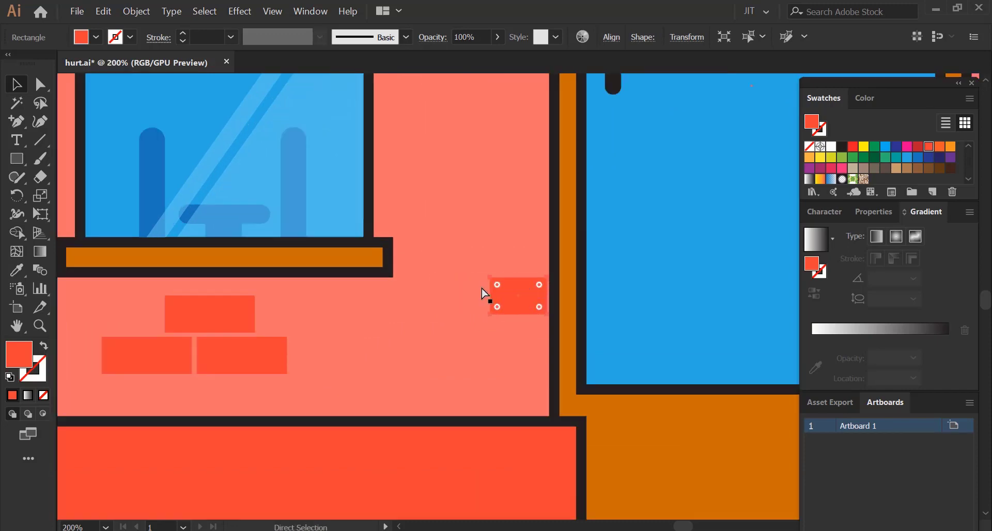
pyautogui.hotkey('ctrl', '+')
pyautogui.click(324, 300)
pyautogui.hotkey('ctrl', '1')
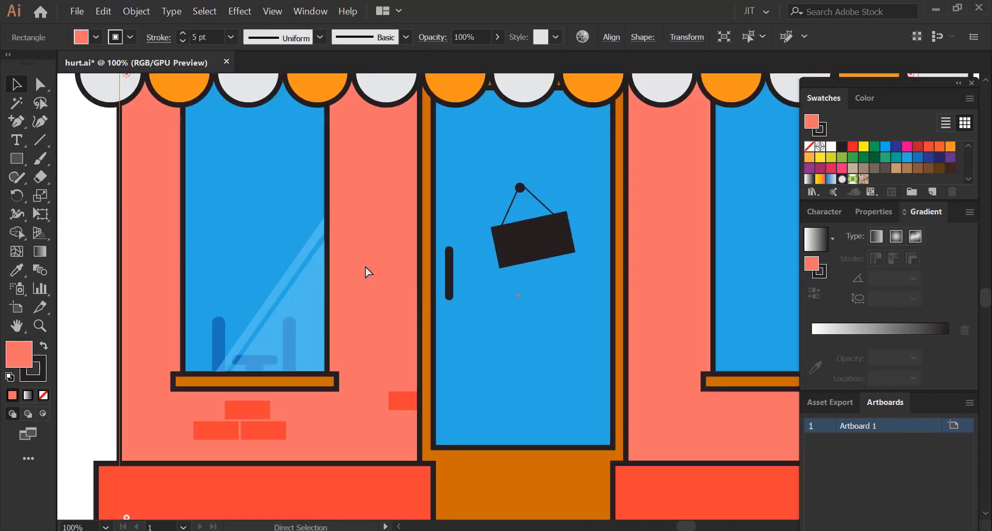
pyautogui.scroll(2, 367, 271)
pyautogui.hscroll(-2, 367, 272)
pyautogui.click(295, 471)
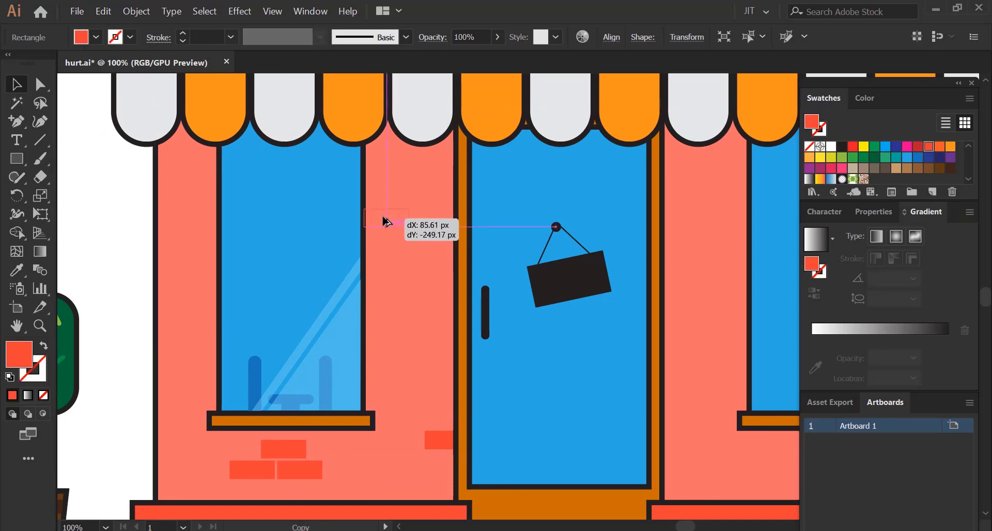
pyautogui.moveTo(387, 252); pyautogui.dragTo(388, 217)
pyautogui.hotkey('ctrl', 'shift', 'a')
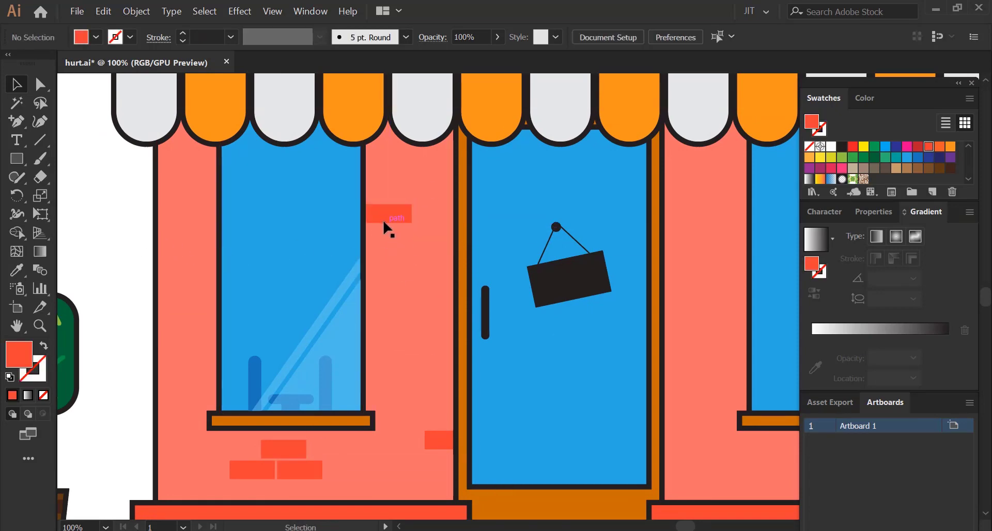
pyautogui.moveTo(400, 257); pyautogui.dragTo(435, 269)
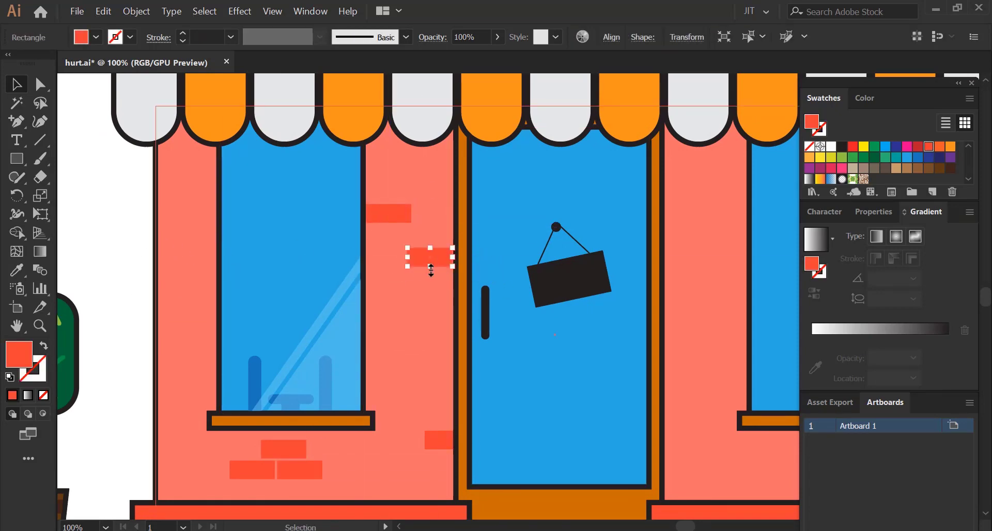
pyautogui.hotkey('ctrl', 'shift', 'a')
# Copy a brick onto the wall left of the window.
pyautogui.hscroll(-5, 318, 278)
pyautogui.scroll(-2, 476, 277)
pyautogui.scroll(1, 506, 362)
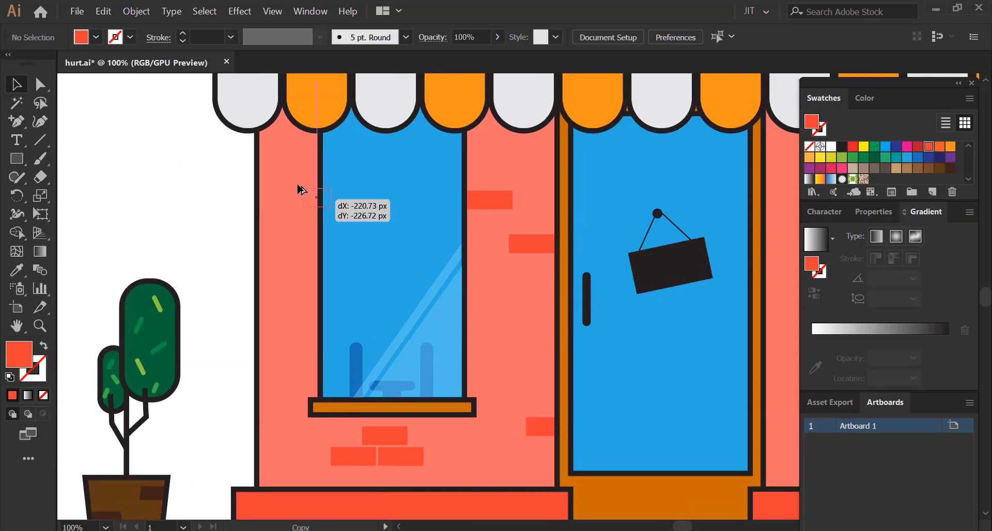
pyautogui.moveTo(298, 190); pyautogui.dragTo(279, 200)
pyautogui.hotkey('ctrl', 'shift', 'a')
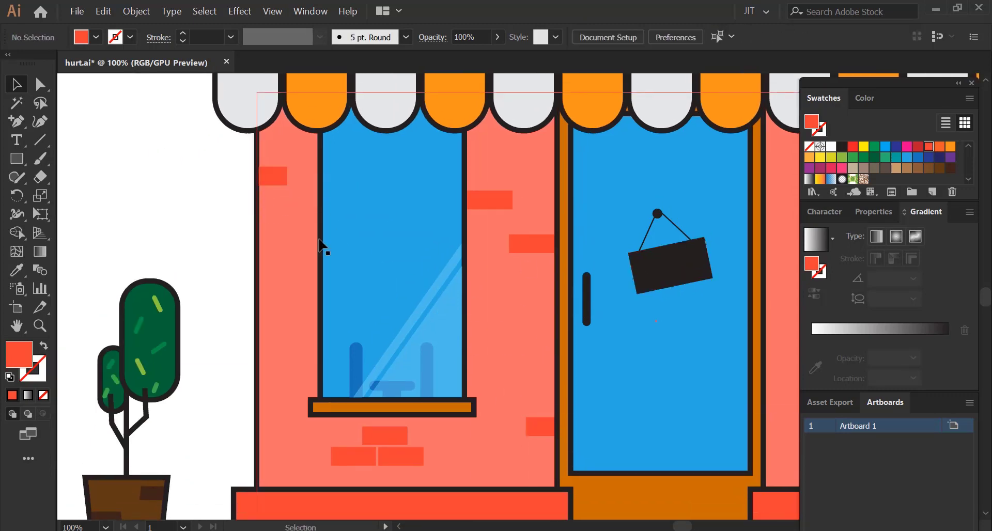
pyautogui.hscroll(10, 476, 272)
pyautogui.scroll(-2, 437, 243)
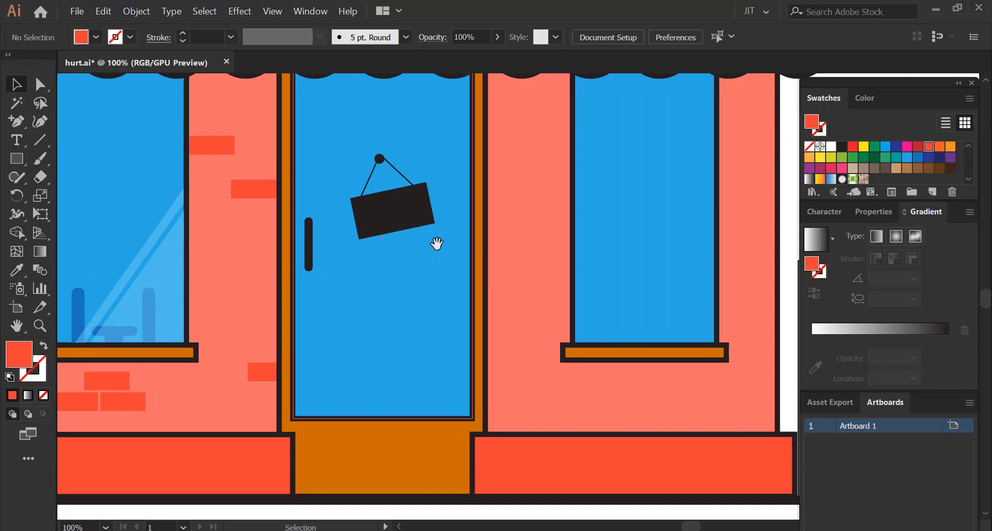
pyautogui.scroll(2, 456, 206)
pyautogui.hscroll(-2, 456, 206)
pyautogui.click(315, 240)
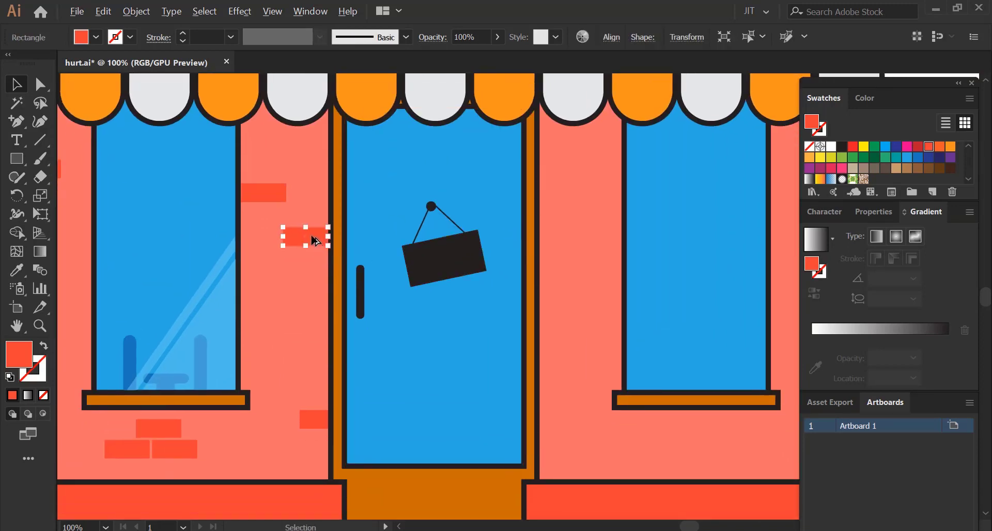
# Add resized brick copies beside the door and on the lower right wall below the right window.
pyautogui.moveTo(564, 280); pyautogui.dragTo(563, 285)
pyautogui.click(552, 310)
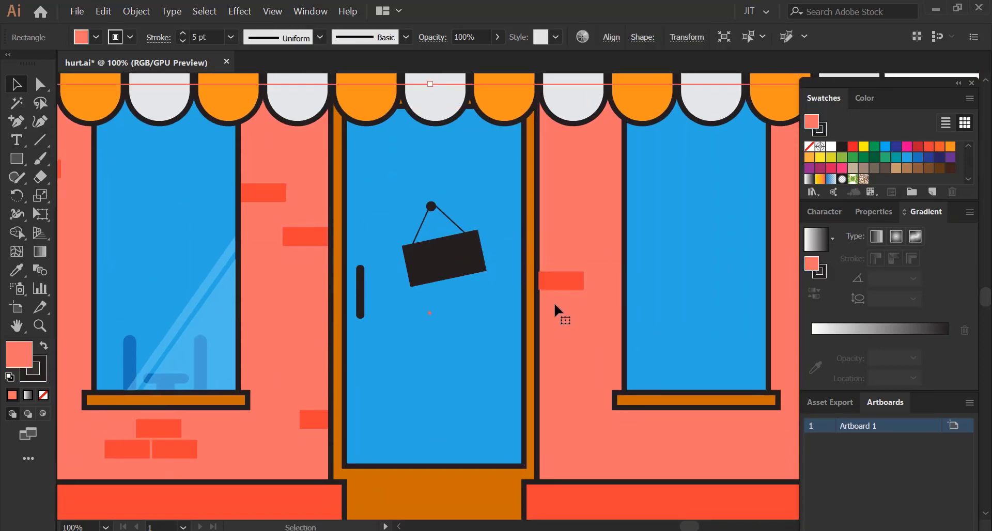
pyautogui.click(577, 283)
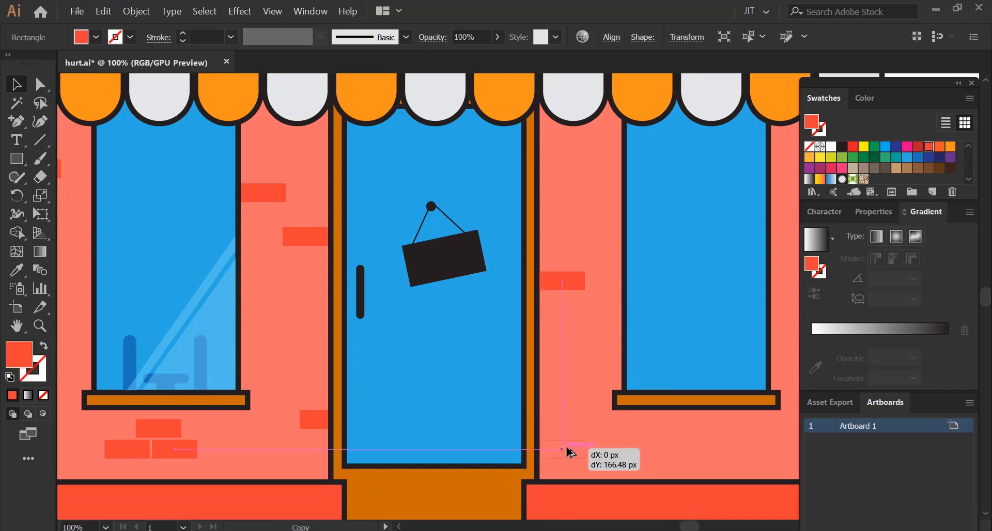
pyautogui.moveTo(568, 452); pyautogui.dragTo(595, 450)
pyautogui.click(579, 336)
pyautogui.click(579, 449)
pyautogui.moveTo(566, 227); pyautogui.dragTo(545, 265)
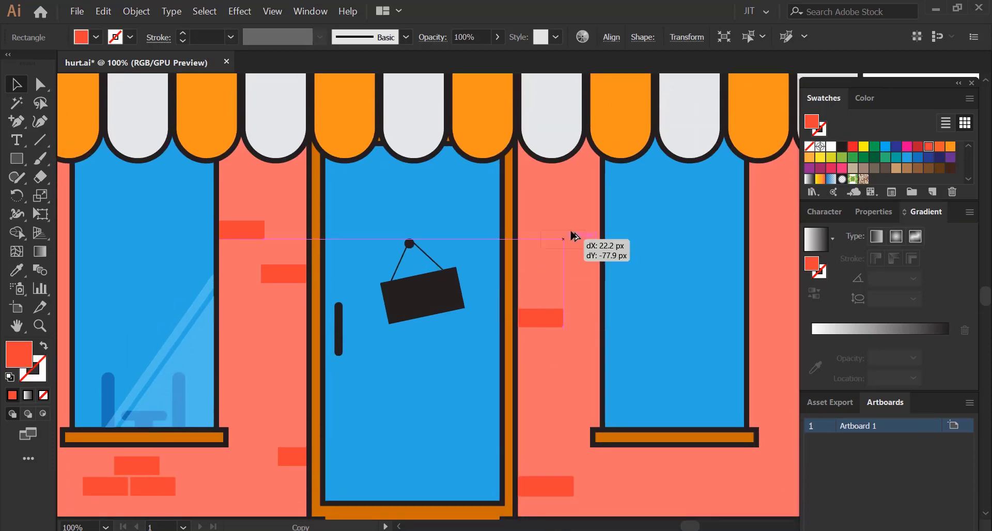
pyautogui.moveTo(575, 236); pyautogui.dragTo(581, 195)
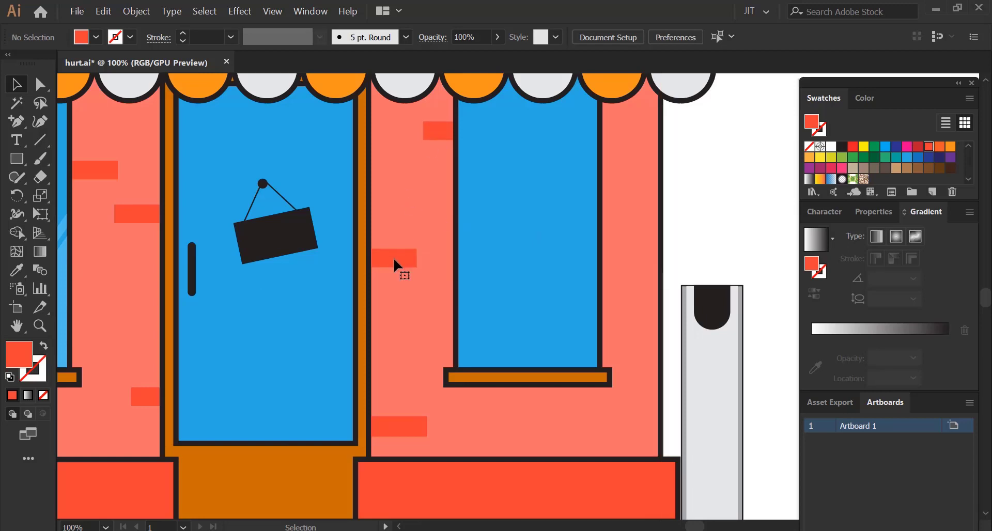
pyautogui.moveTo(395, 264); pyautogui.dragTo(610, 426)
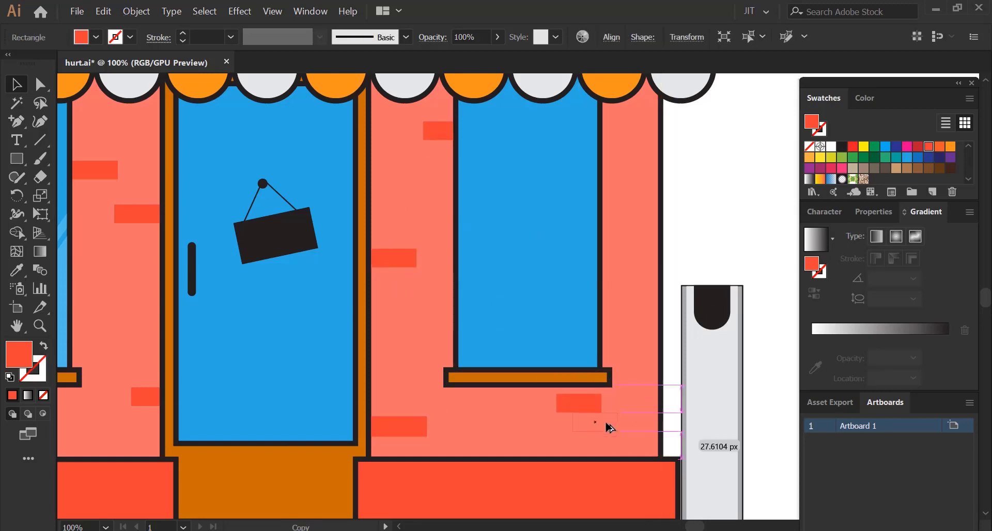
pyautogui.click(693, 278)
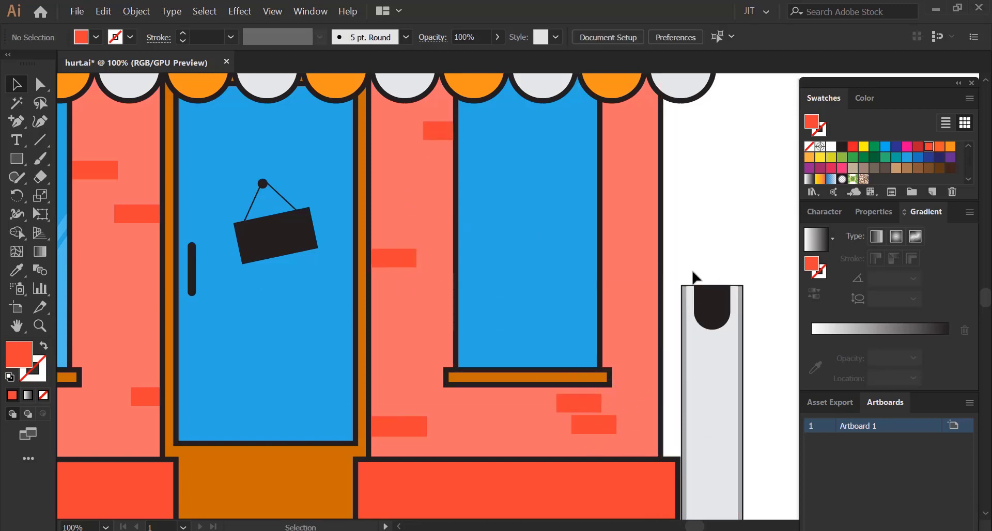
pyautogui.hotkey('ctrl', '-')
# Copy the left window's glare streak into the right window.
pyautogui.click(303, 299)
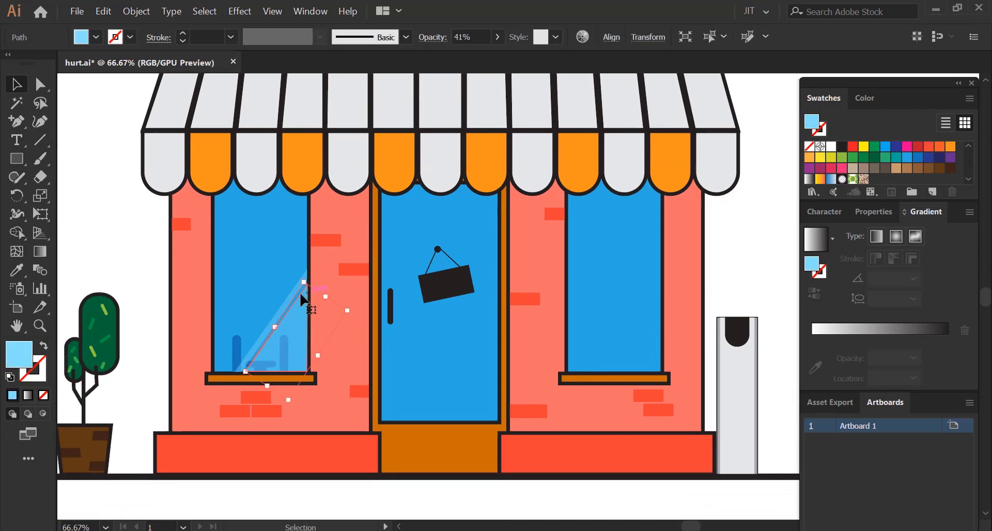
pyautogui.moveTo(302, 299); pyautogui.dragTo(643, 336)
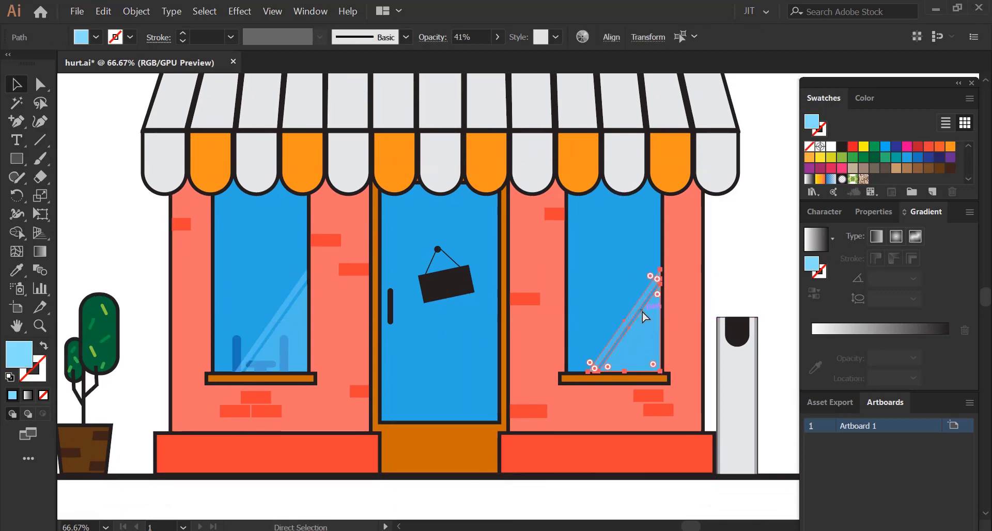
pyautogui.hotkey('ctrl', '+')
pyautogui.click(655, 248)
pyautogui.hotkey('ctrl', '-')
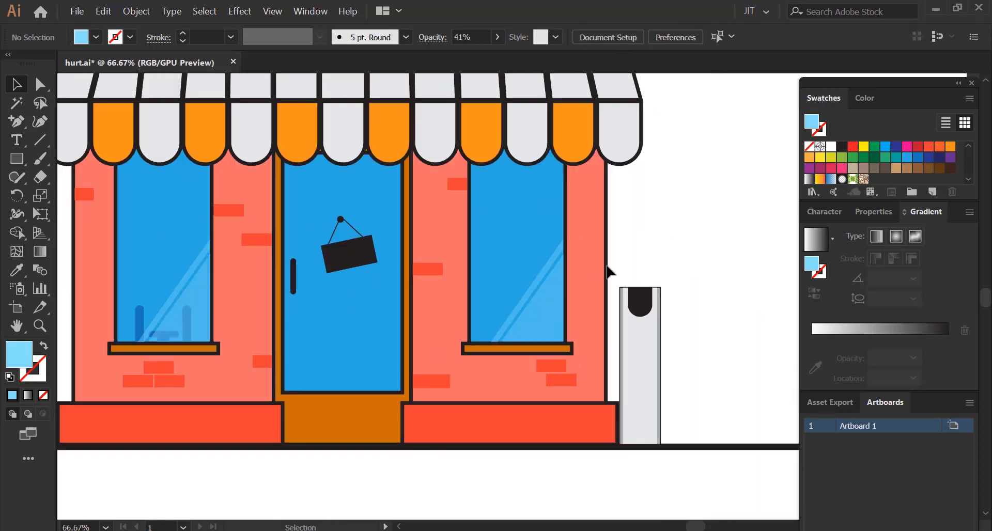
# Copy a dark-blue chair-back bar from the left window into the right window.
pyautogui.click(140, 327)
pyautogui.keyDown('shift'); pyautogui.click(251, 309); pyautogui.keyUp('shift')
pyautogui.hotkey('ctrl', 'shift', 'a')
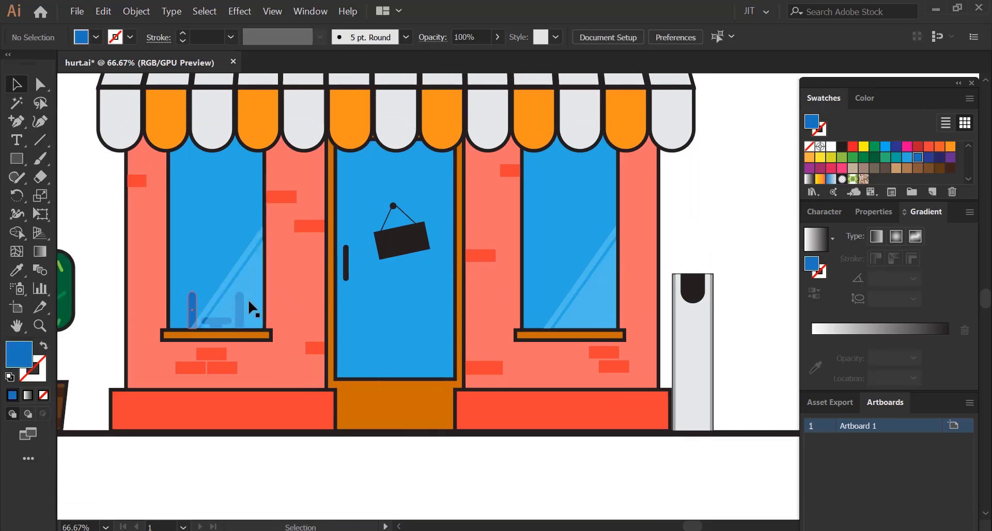
pyautogui.moveTo(192, 320); pyautogui.dragTo(540, 318)
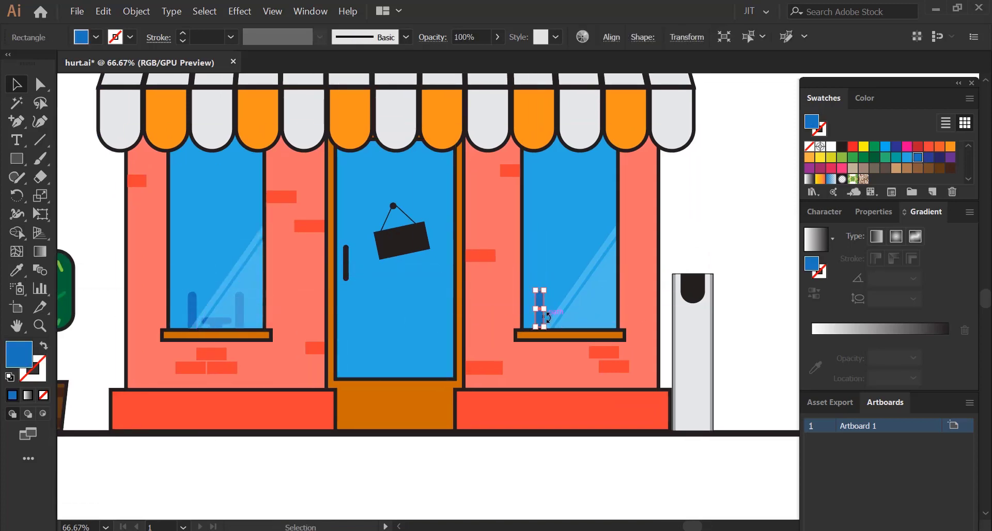
pyautogui.hotkey('ctrl', 'shift', 'a')
pyautogui.scroll(2, 540, 320)
# Duplicate that bar just to its right and shorten the copy from the top.
pyautogui.click(540, 313)
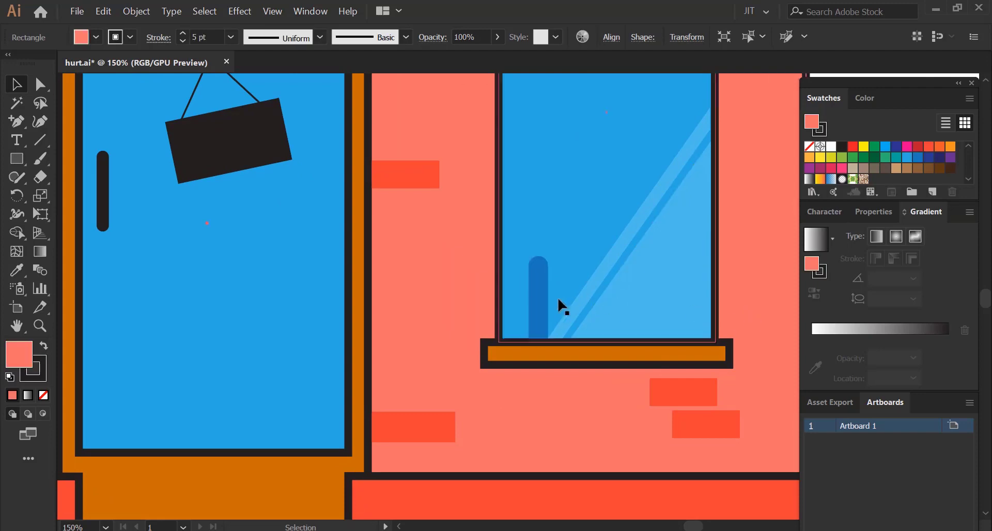
pyautogui.click(535, 306)
pyautogui.moveTo(536, 306); pyautogui.dragTo(572, 310)
pyautogui.moveTo(575, 257); pyautogui.dragTo(575, 283)
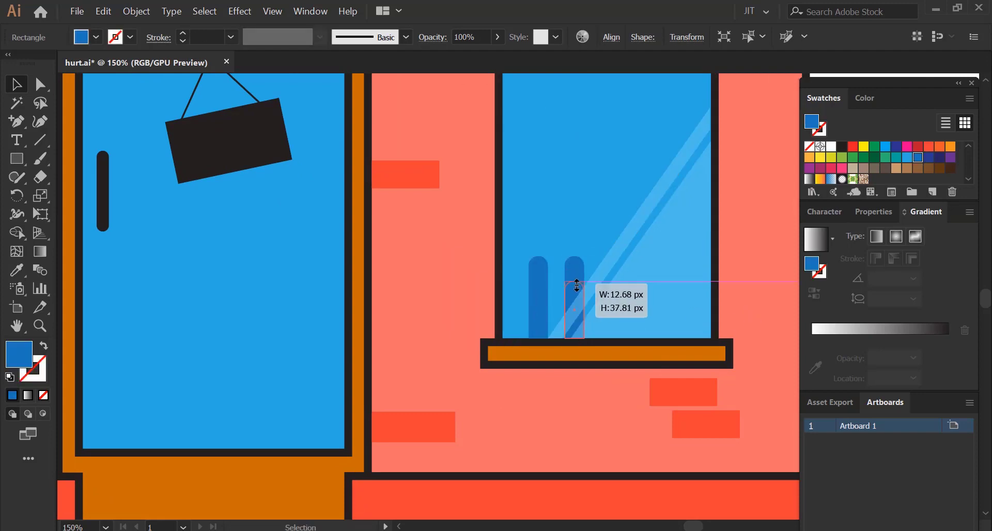
pyautogui.hscroll(3, 563, 278)
pyautogui.hotkey('ctrl', 'shift', 'a')
pyautogui.scroll(-2, 532, 237)
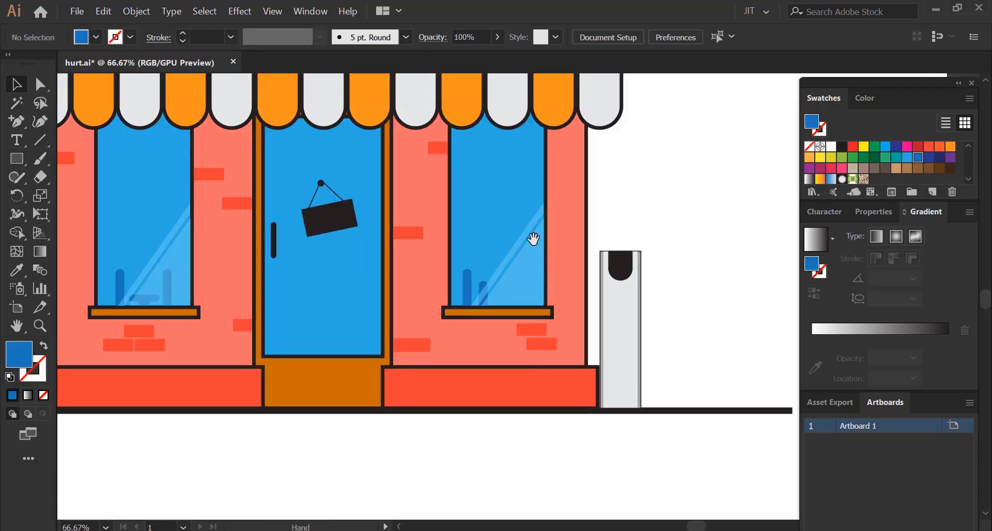
pyautogui.moveTo(532, 236); pyautogui.dragTo(625, 322)
# Fill the hanging door sign white.
pyautogui.moveTo(534, 282); pyautogui.dragTo(466, 217)
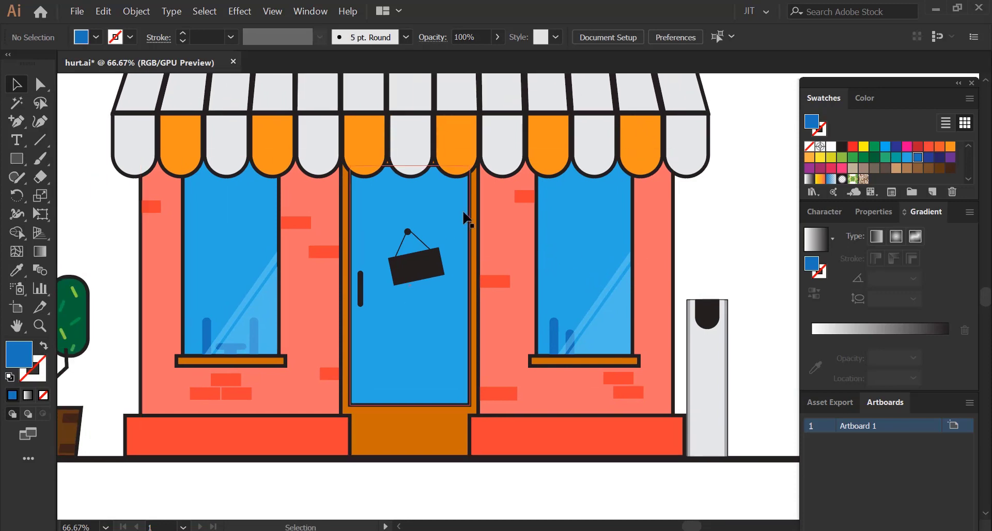
pyautogui.click(416, 271)
pyautogui.click(853, 169)
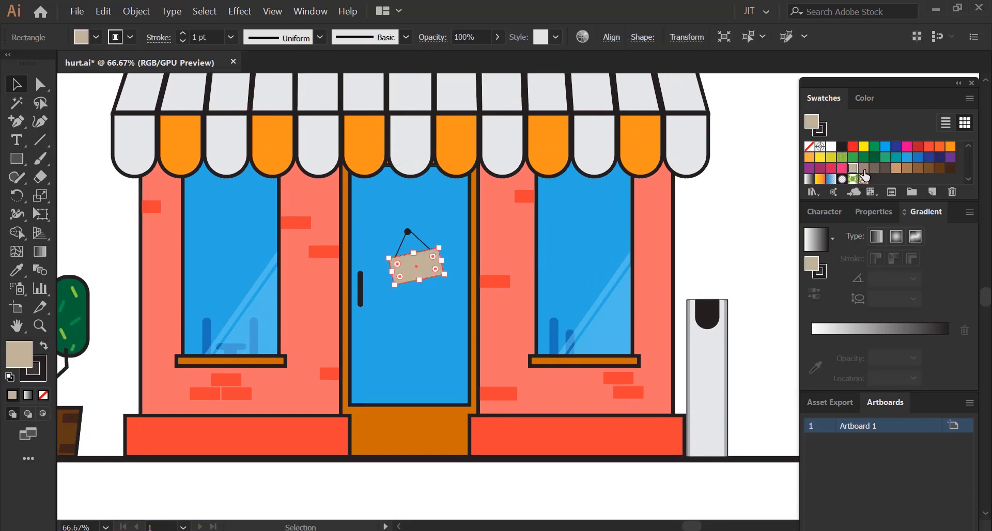
pyautogui.scroll(-3, 963, 183)
pyautogui.click(918, 162)
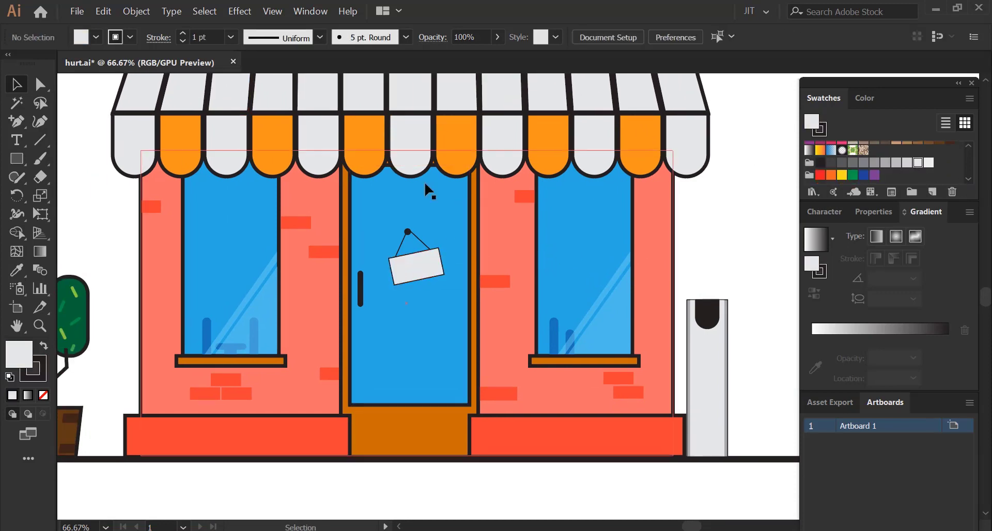
pyautogui.hotkey('ctrl', 'shift', 'a')
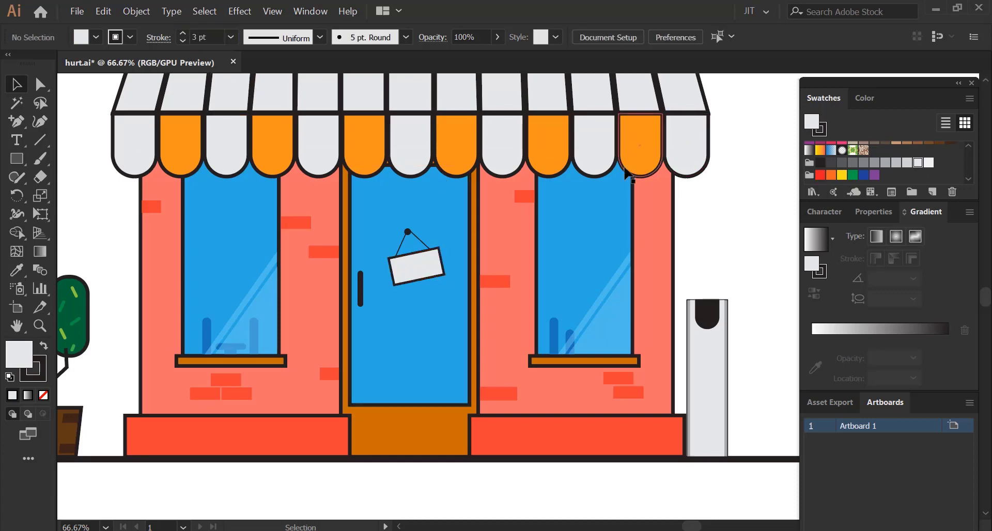
# Draw a small grey rectangle with no stroke inside the sign.
pyautogui.hotkey('ctrl', '+')
pyautogui.hotkey('ctrl', '+')
pyautogui.hotkey('ctrl', '+')
pyautogui.moveTo(215, 220)
pyautogui.mouseDown()
pyautogui.moveTo(445, 306)
pyautogui.moveTo(457, 274)
pyautogui.mouseUp()
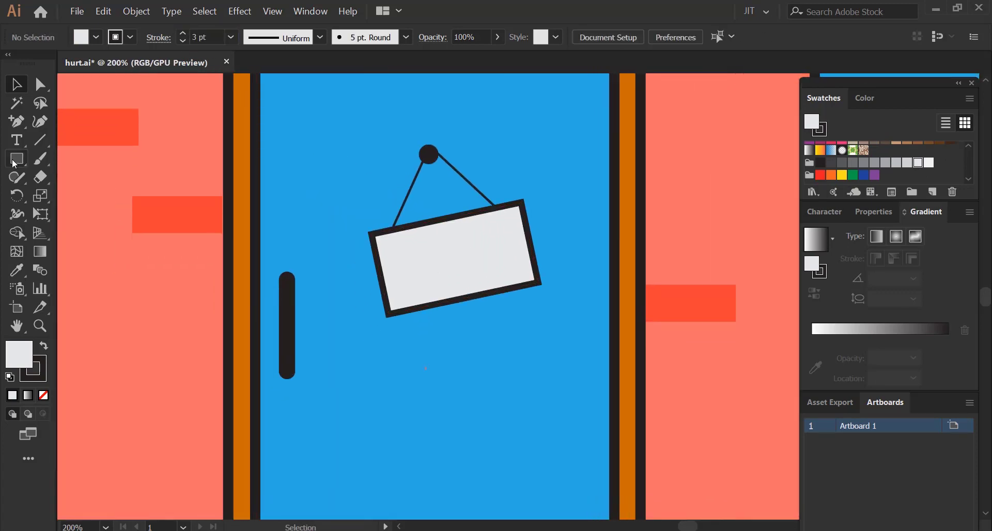
pyautogui.press('m')
pyautogui.moveTo(401, 246); pyautogui.dragTo(485, 282)
pyautogui.click(885, 162)
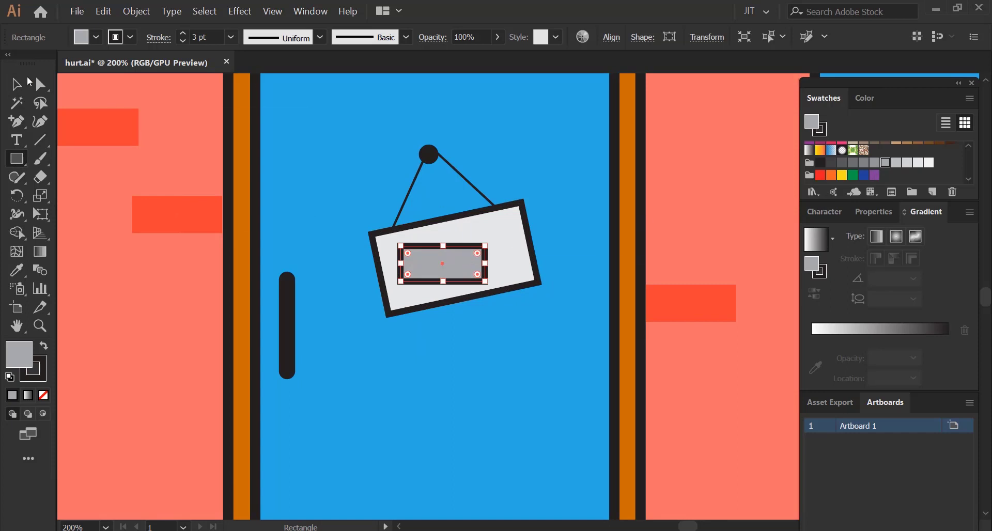
pyautogui.click(130, 38)
pyautogui.click(11, 73)
# Position the grey rectangle on the sign, then zoom out to the whole artboard.
pyautogui.press('v')
pyautogui.moveTo(472, 269); pyautogui.dragTo(531, 277)
pyautogui.click(465, 265)
pyautogui.moveTo(451, 269); pyautogui.dragTo(449, 268)
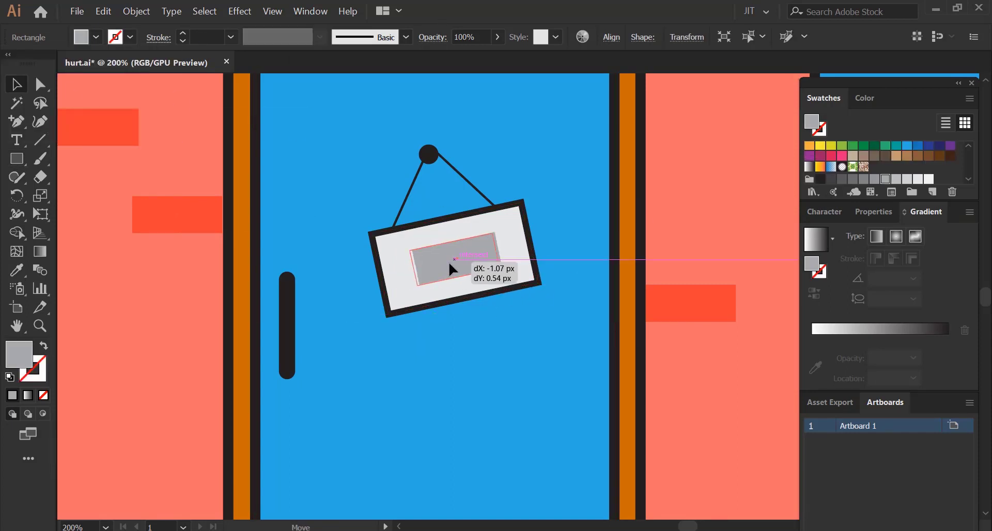
pyautogui.hotkey('ctrl', 'shift', 'a')
pyautogui.hotkey('ctrl', '0')
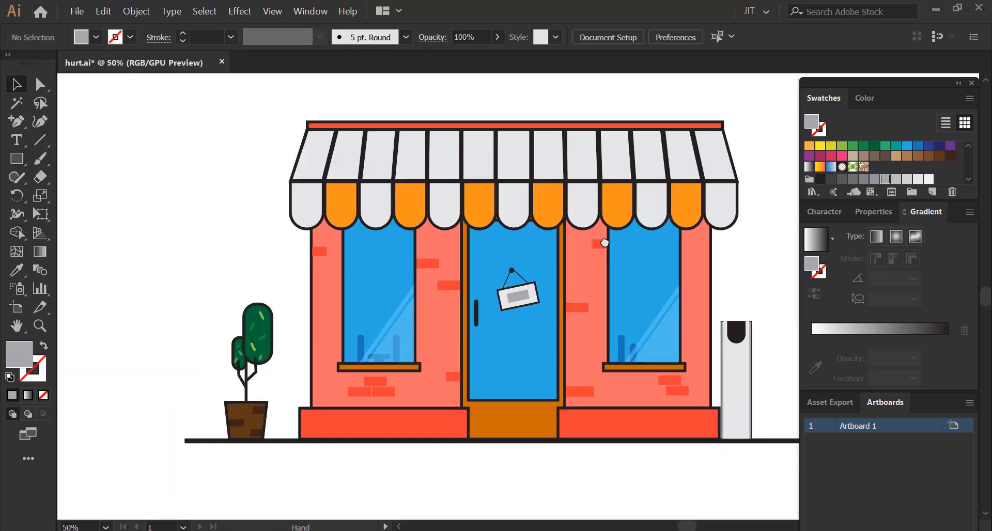
pyautogui.hotkey('ctrl', '-')
# Move all the storefront artwork down on the artboard.
pyautogui.hotkey('ctrl', 'a')
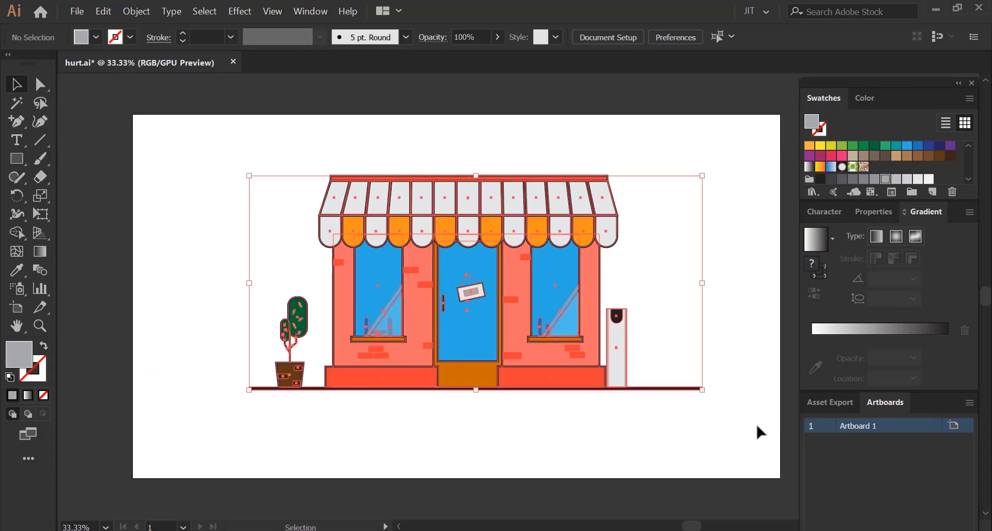
pyautogui.press('Down')
pyautogui.press('Down')
pyautogui.press('Down')
pyautogui.press('Down')
pyautogui.press('Down')
pyautogui.press('Down')
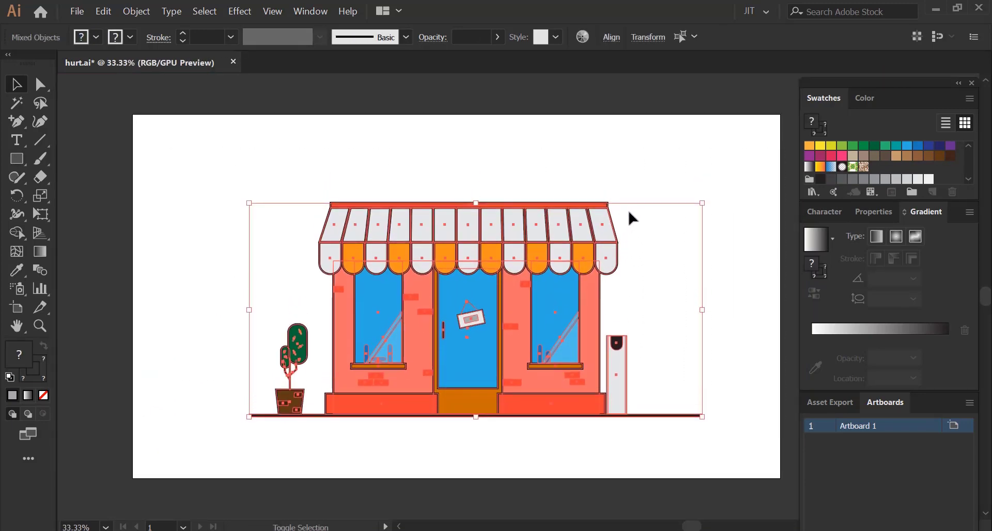
pyautogui.press('Down')
pyautogui.press('Down')
pyautogui.hotkey('ctrl', 'shift', 'a')
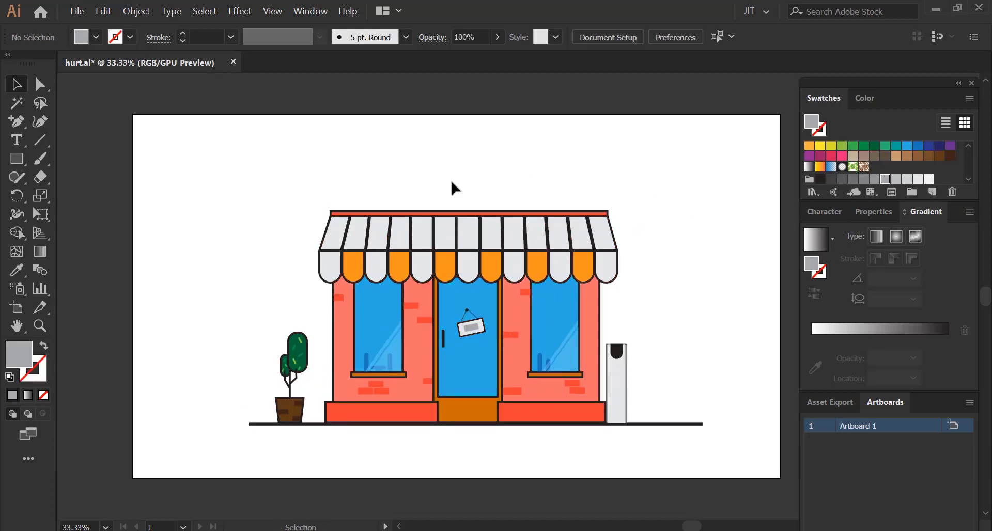
# Draw overlapping grey circles in the top-left sky for a cloud.
pyautogui.moveTo(22, 162); pyautogui.dragTo(85, 197)
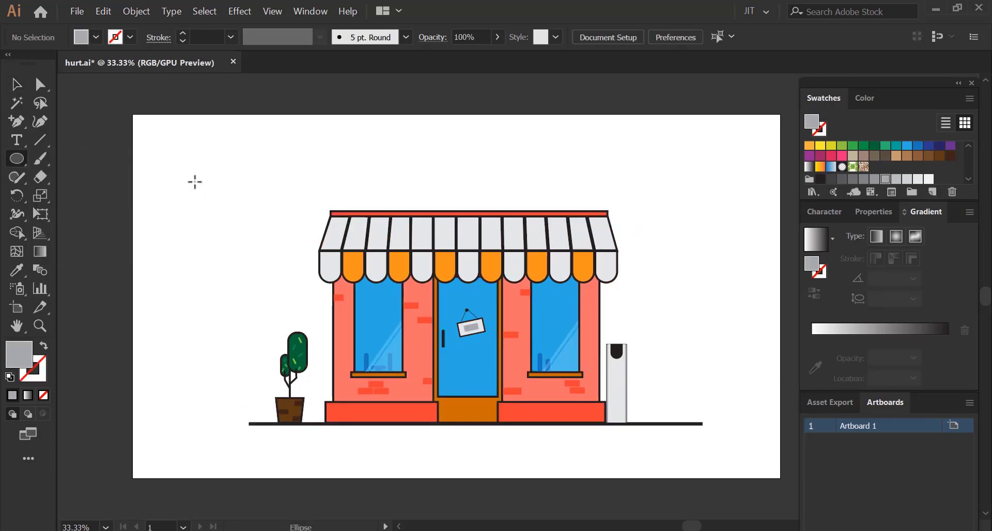
pyautogui.moveTo(189, 153)
pyautogui.mouseDown()
pyautogui.moveTo(236, 200)
pyautogui.moveTo(276, 176)
pyautogui.moveTo(260, 190)
pyautogui.mouseUp()
pyautogui.press('v')
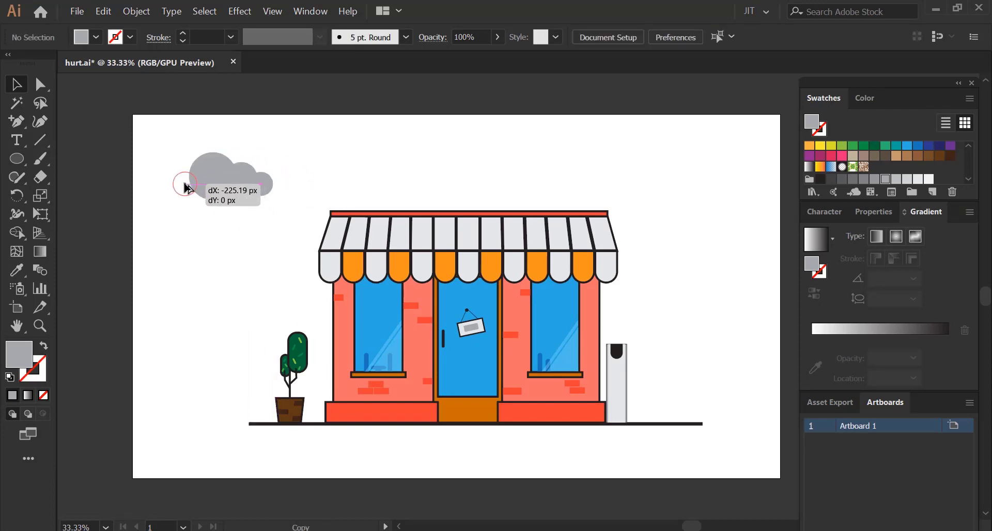
pyautogui.moveTo(188, 190)
pyautogui.mouseDown()
pyautogui.moveTo(155, 165)
pyautogui.moveTo(310, 206)
pyautogui.mouseUp()
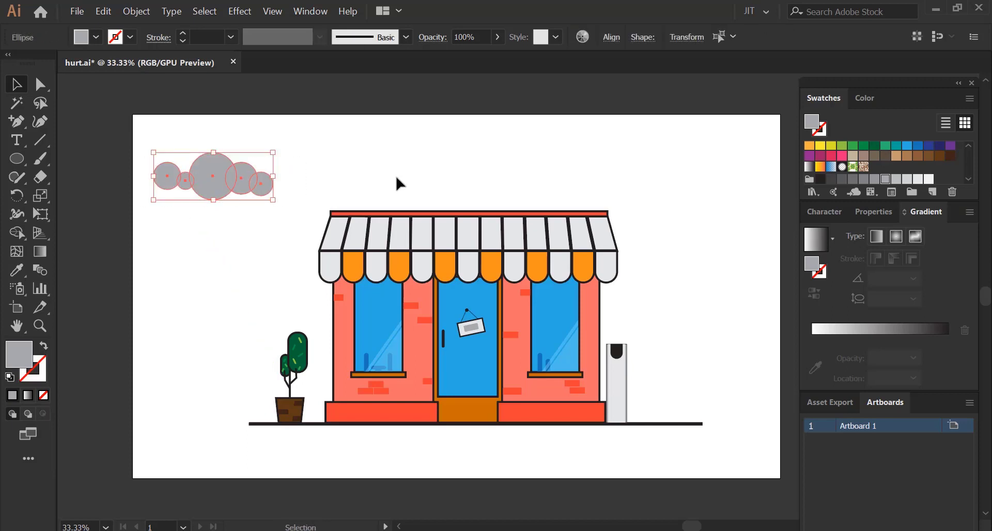
# Merge the selected cloud circles into one shape with Pathfinder Unite.
pyautogui.click(827, 212)
pyautogui.click(910, 221)
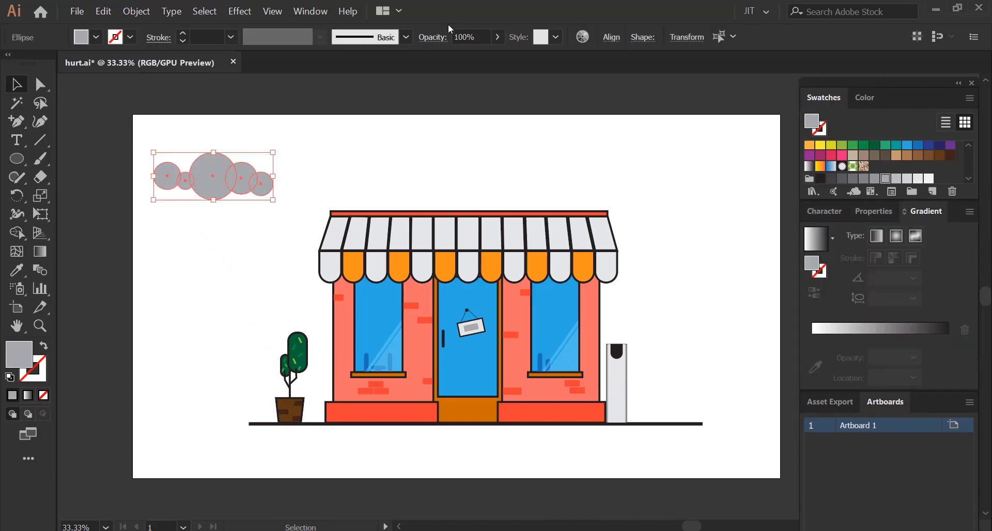
pyautogui.click(136, 10)
pyautogui.moveTo(203, 379)
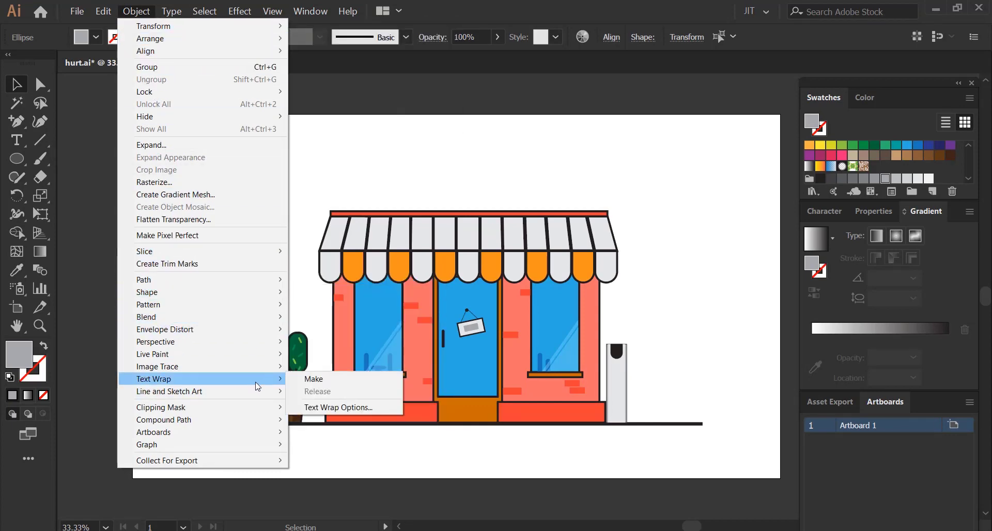
pyautogui.click(874, 211)
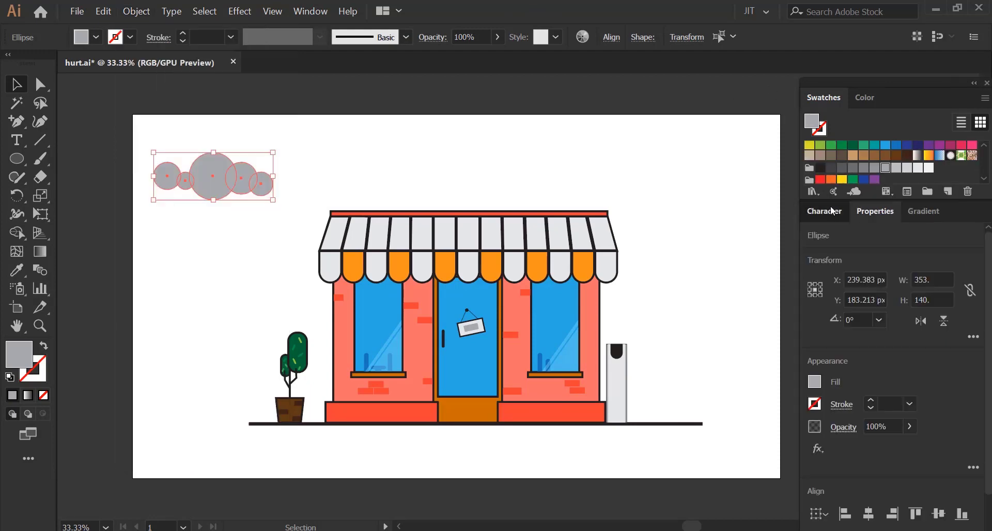
pyautogui.click(817, 490)
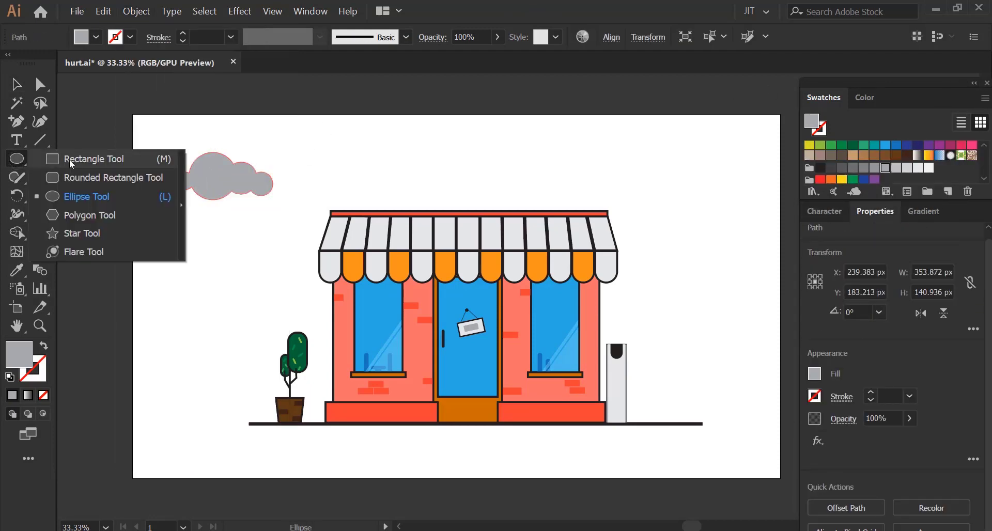
# Cut a flat base off the cloud using a rectangle and Pathfinder Minus Front.
pyautogui.moveTo(21, 165); pyautogui.dragTo(77, 160)
pyautogui.moveTo(146, 180); pyautogui.dragTo(298, 213)
pyautogui.press('v')
pyautogui.click(869, 146)
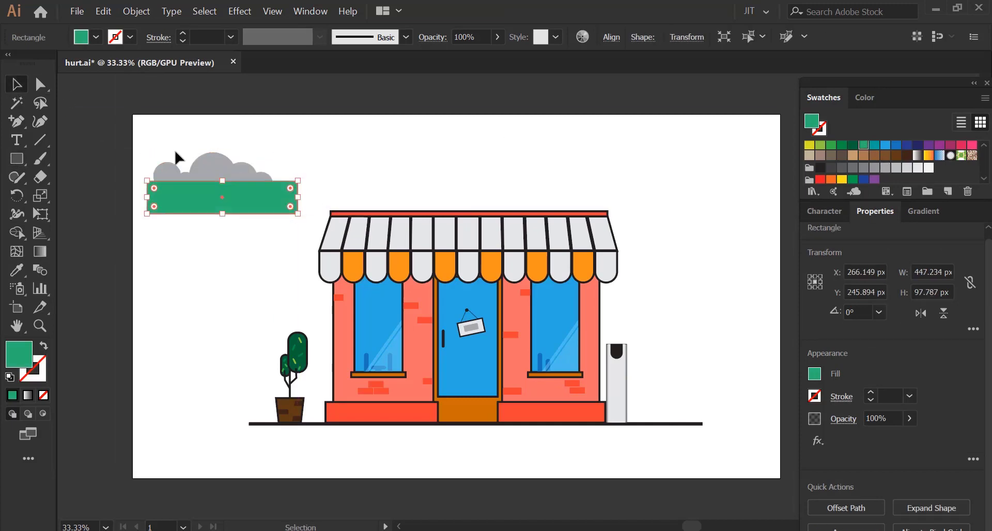
pyautogui.moveTo(144, 147); pyautogui.dragTo(318, 216)
pyautogui.scroll(-2, 990, 449)
pyautogui.click(842, 448)
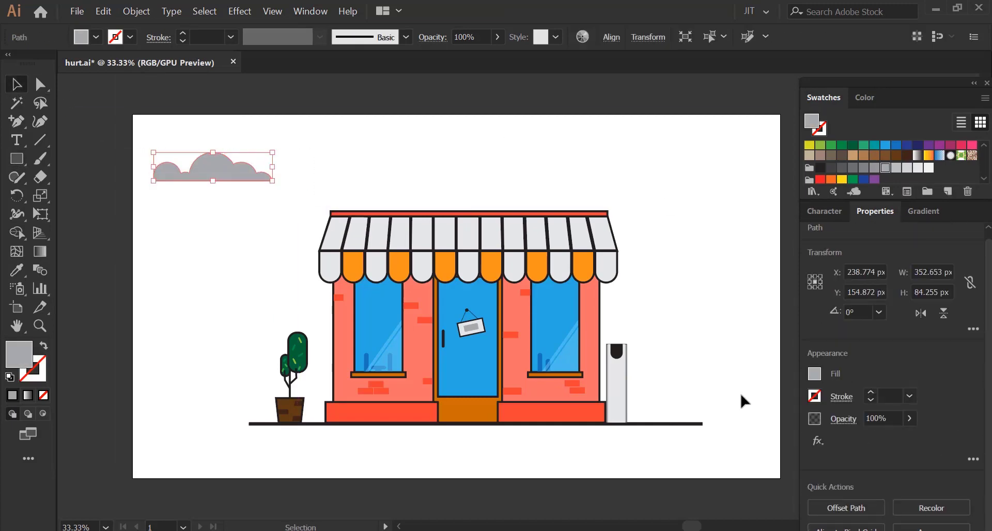
# Move the cloud onto the artboard and fill it light grey.
pyautogui.click(250, 184)
pyautogui.moveTo(255, 178)
pyautogui.mouseDown()
pyautogui.moveTo(279, 243)
pyautogui.moveTo(463, 171)
pyautogui.moveTo(463, 181)
pyautogui.moveTo(713, 243)
pyautogui.moveTo(664, 226)
pyautogui.moveTo(609, 230)
pyautogui.mouseUp()
pyautogui.click(918, 168)
# Place three cloud copies of different sizes around the shop.
pyautogui.click(472, 195)
pyautogui.click(586, 251)
pyautogui.click(610, 222)
pyautogui.hotkey('ctrl', 'shift', 'a')
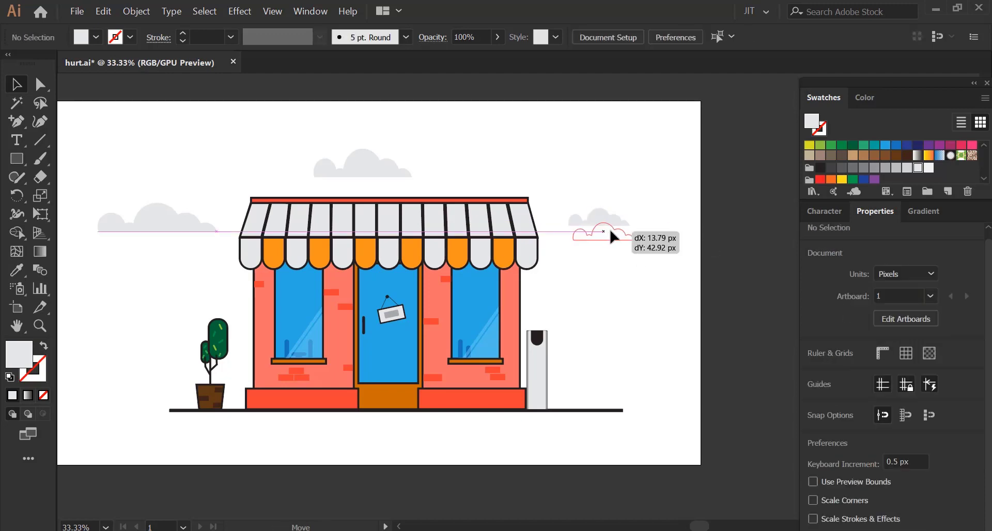
pyautogui.hscroll(-2, 497, 228)
pyautogui.moveTo(423, 168); pyautogui.dragTo(417, 156)
pyautogui.scroll(-1, 258, 166)
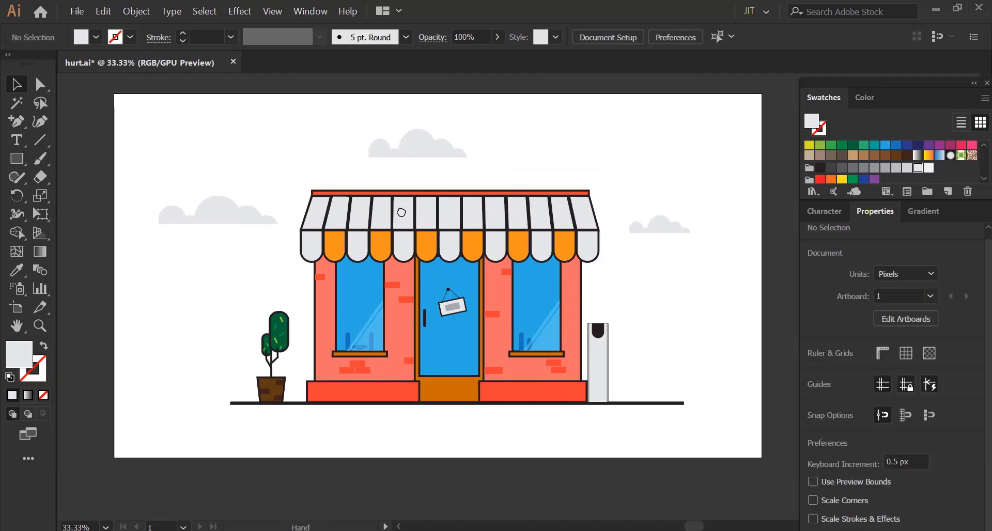
# Draw a 1920×1080 rectangle covering the whole artboard.
pyautogui.moveTo(103, 80); pyautogui.dragTo(752, 443)
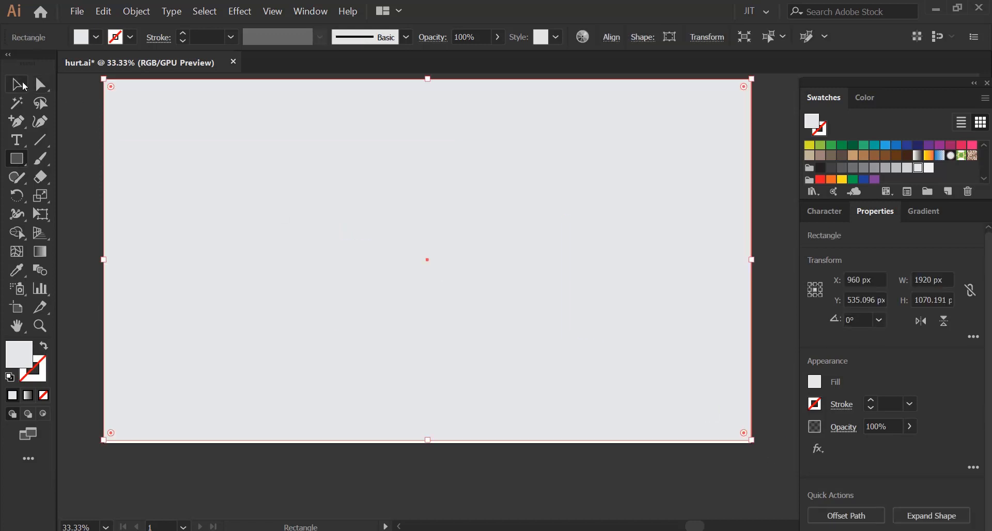
pyautogui.click(40, 121)
pyautogui.click(286, 246)
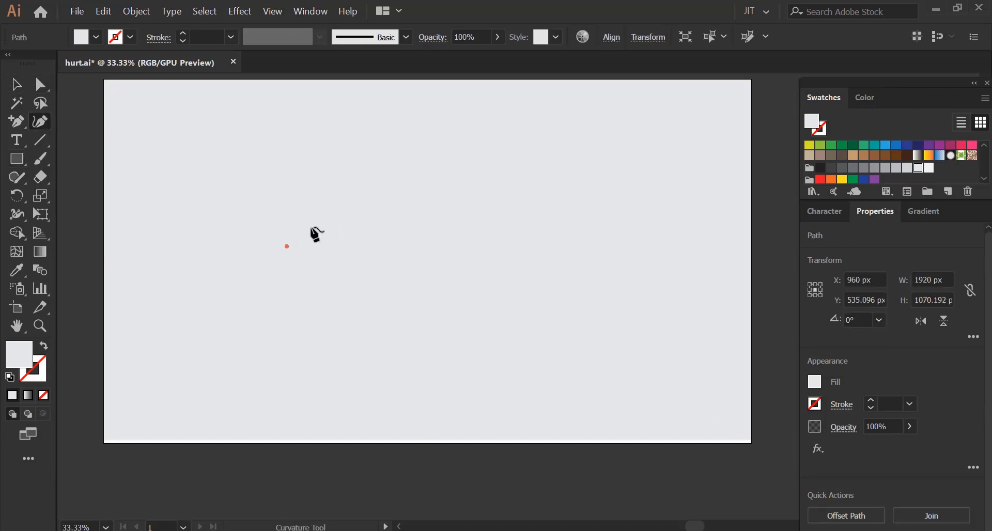
pyautogui.click(88, 164)
pyautogui.click(429, 440)
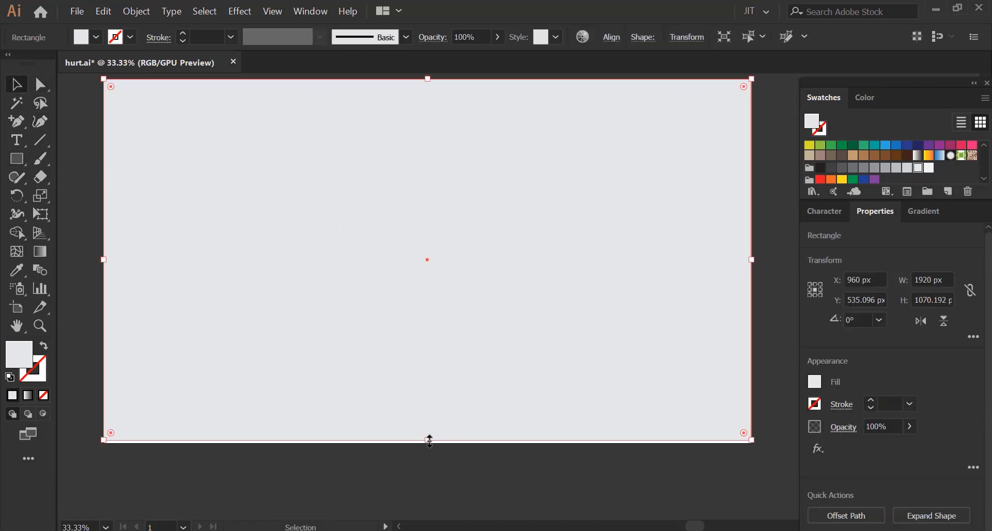
pyautogui.moveTo(429, 440); pyautogui.dragTo(429, 443)
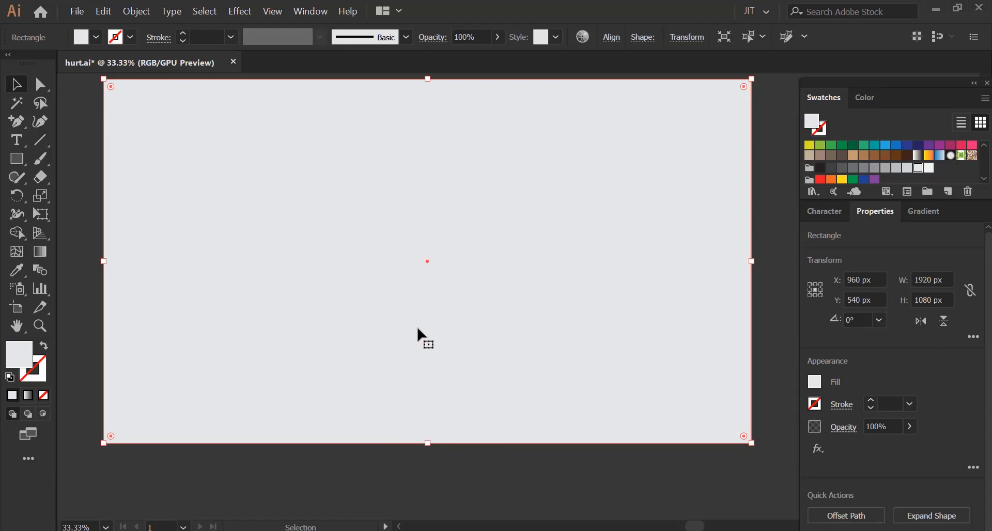
# Send the rectangle behind all the artwork and fill it tan.
pyautogui.click(136, 11)
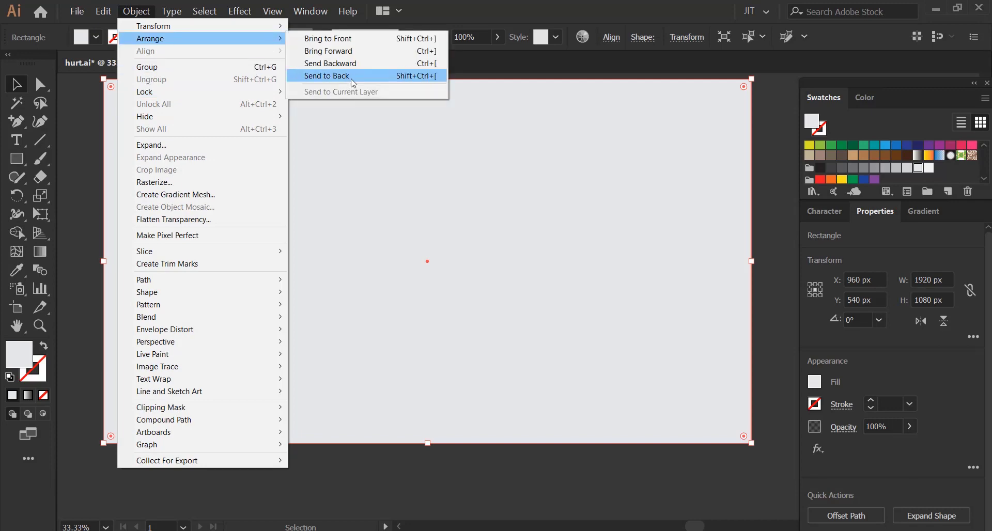
pyautogui.click(455, 75)
pyautogui.click(816, 156)
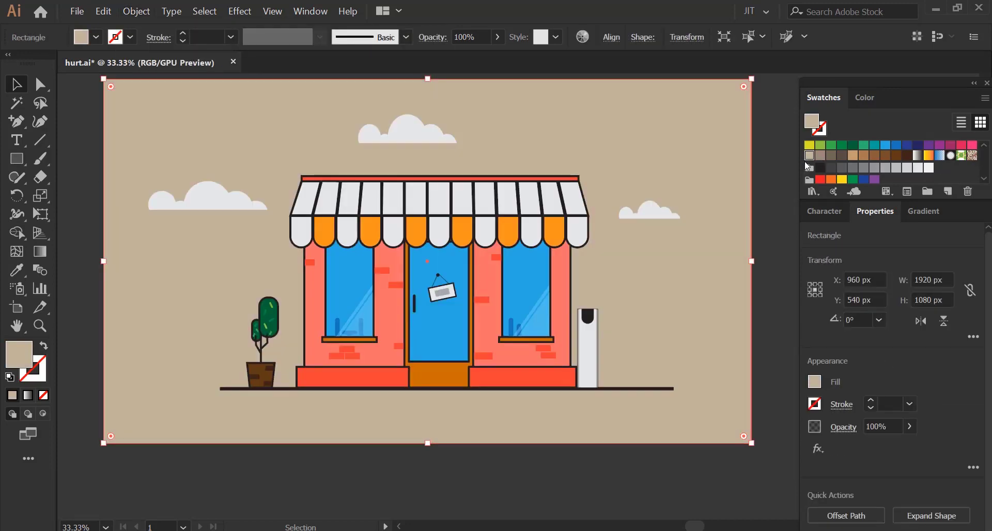
pyautogui.hotkey('ctrl', 'shift', 'a')
# Nudge the shop artwork left and recentre the background rectangle on the artboard.
pyautogui.moveTo(441, 157)
pyautogui.mouseDown()
pyautogui.moveTo(421, 202)
pyautogui.moveTo(433, 184)
pyautogui.mouseUp()
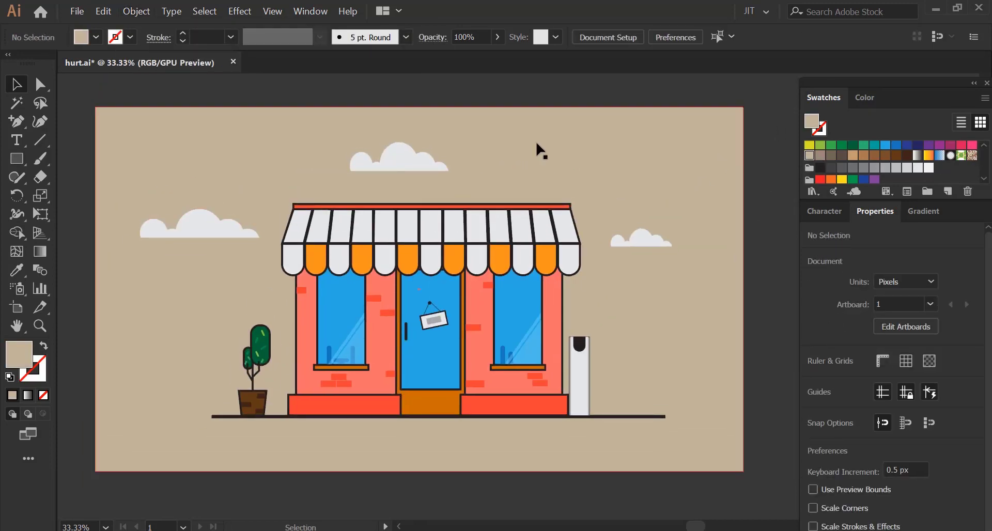
pyautogui.moveTo(685, 375); pyautogui.dragTo(12, 170)
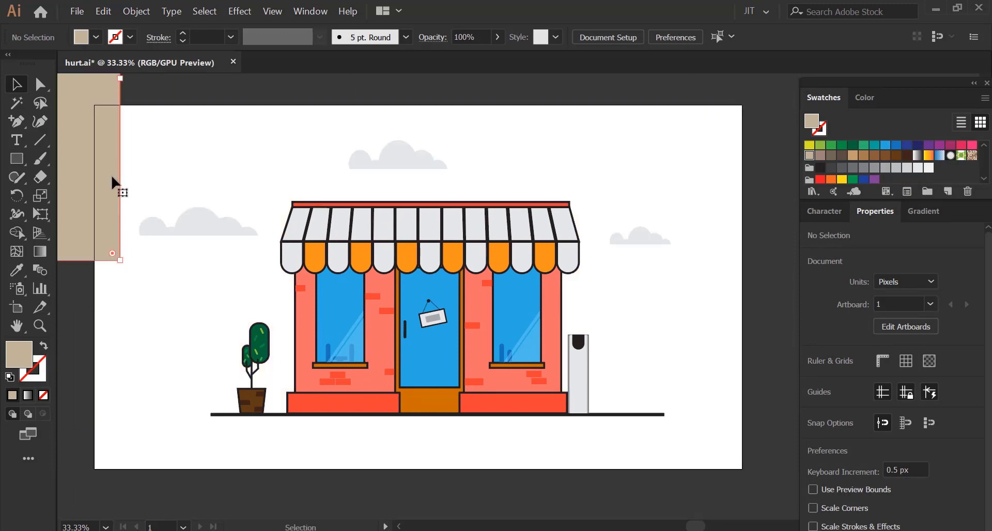
pyautogui.moveTo(104, 115); pyautogui.dragTo(731, 460)
pyautogui.press('Left')
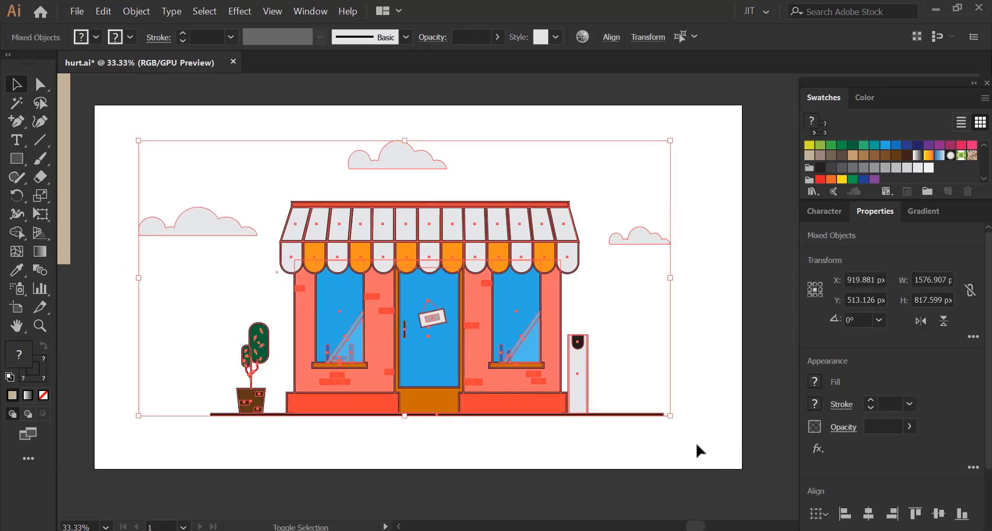
pyautogui.press('Left')
pyautogui.press('Left')
pyautogui.press('Left')
pyautogui.click(681, 436)
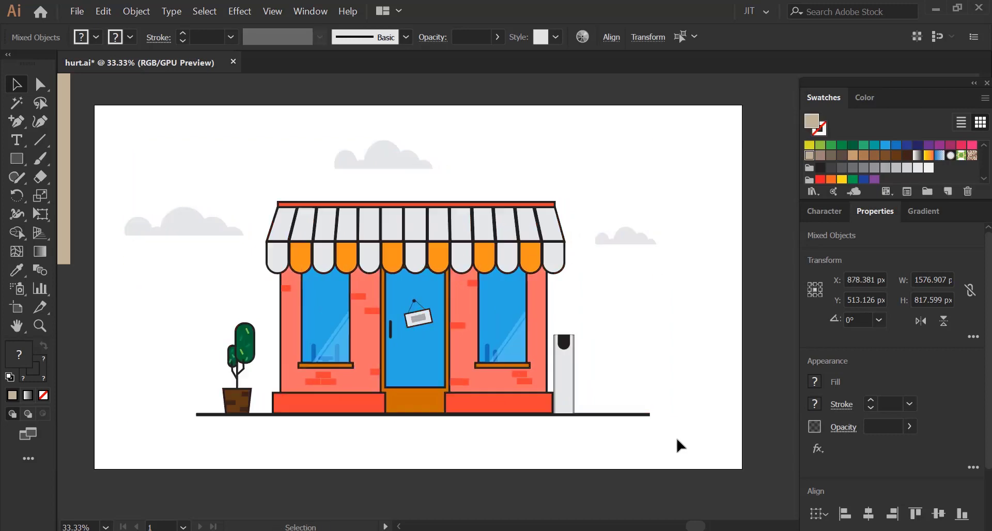
pyautogui.moveTo(62, 241); pyautogui.dragTo(736, 448)
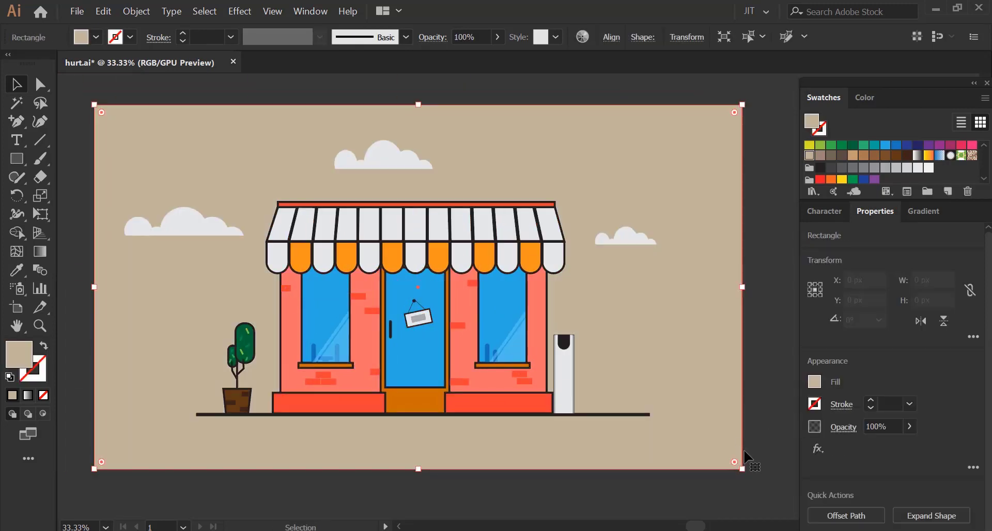
# Change the background rectangle's fill to the lighter hex DDCDAF.
pyautogui.click(744, 458)
pyautogui.doubleClick(18, 355)
pyautogui.moveTo(608, 282); pyautogui.dragTo(611, 257)
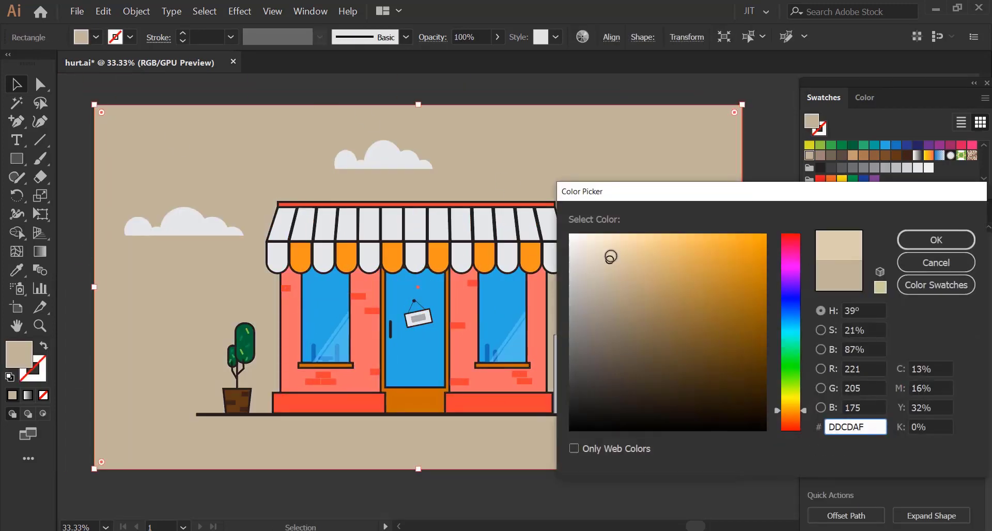
pyautogui.click(936, 240)
pyautogui.hotkey('ctrl', 'shift', 'a')
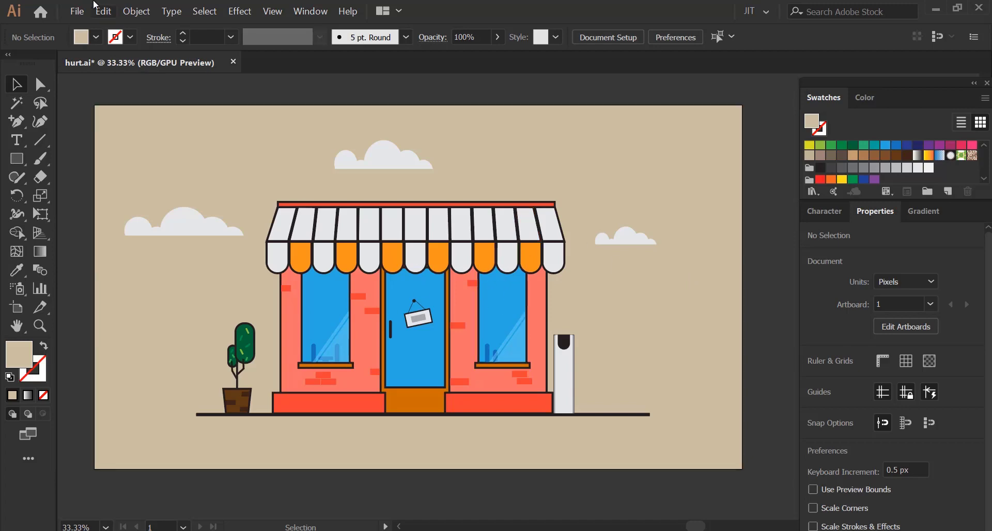
# Save hurt.ai and group all the artwork together.
pyautogui.click(77, 11)
pyautogui.press('Escape')
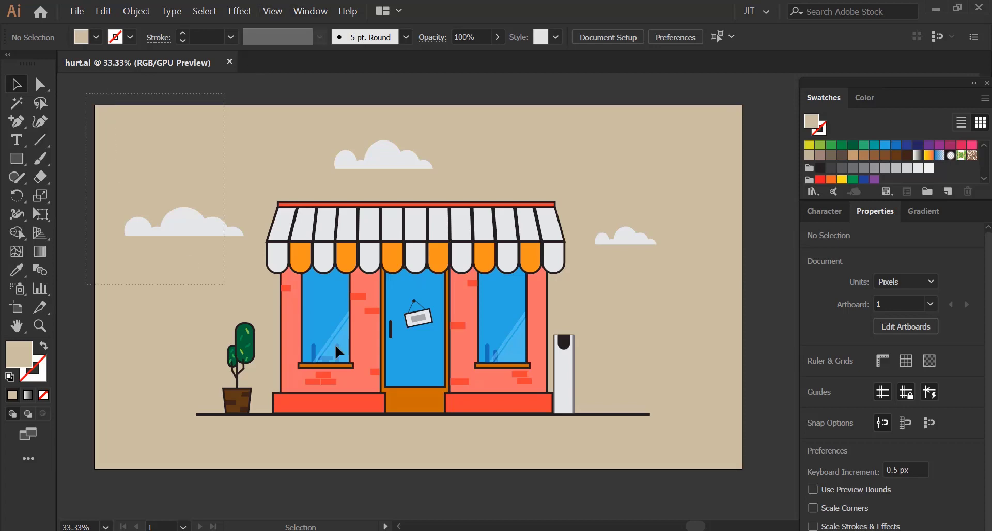
pyautogui.hotkey('ctrl', 'a')
pyautogui.rightClick(298, 186)
pyautogui.click(320, 270)
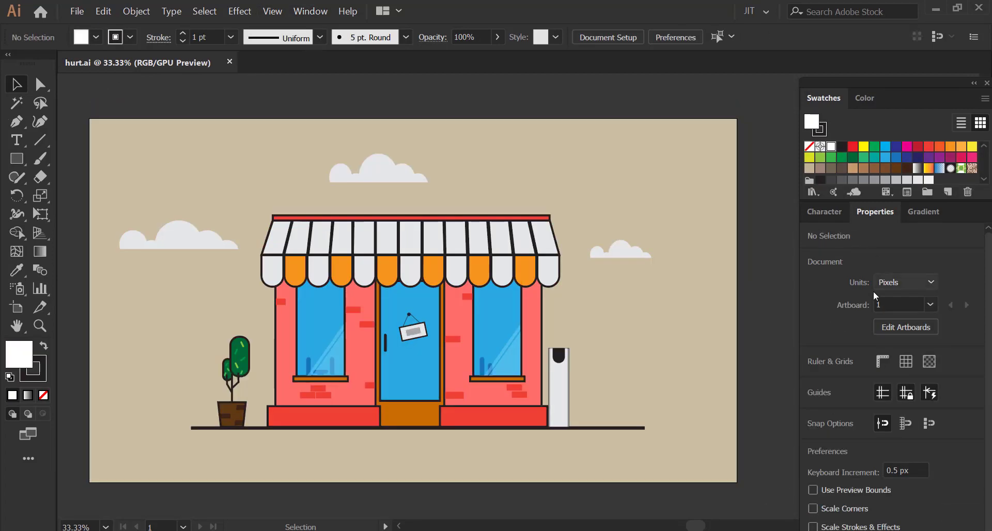
# Ungroup the whole artwork.
pyautogui.click(307, 252)
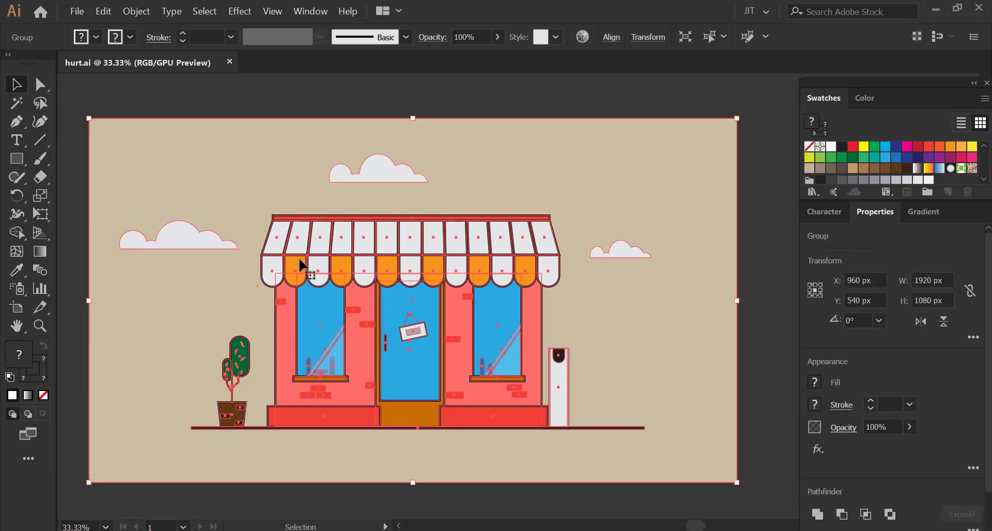
pyautogui.click(146, 15)
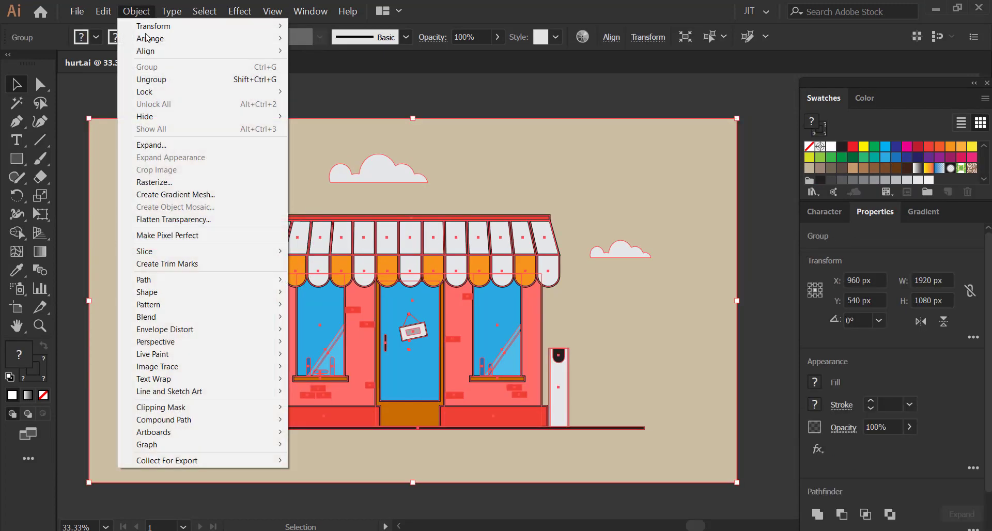
pyautogui.click(166, 79)
pyautogui.click(321, 88)
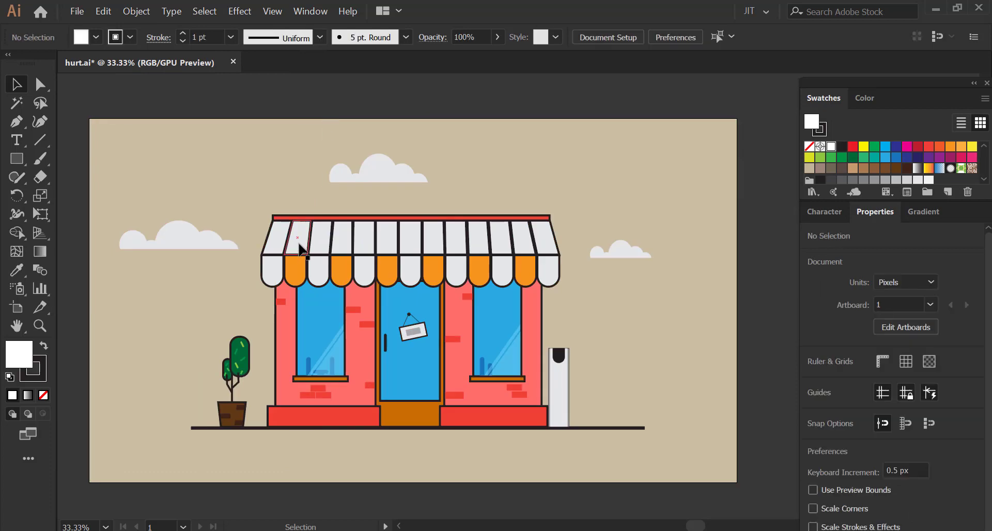
# Eyedrop the orange scallop colour onto alternate white awning stripes.
pyautogui.click(298, 241)
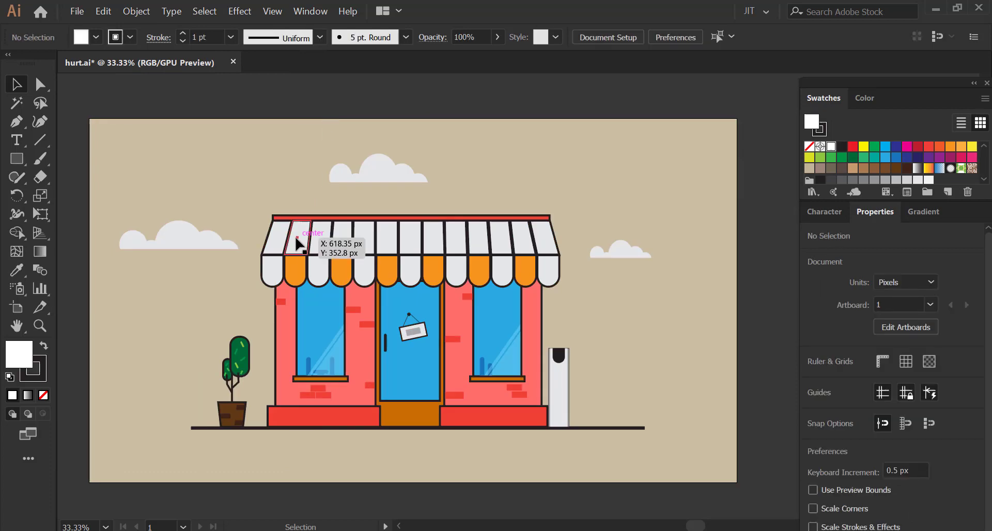
pyautogui.keyDown('shift'); pyautogui.click(341, 242); pyautogui.keyUp('shift')
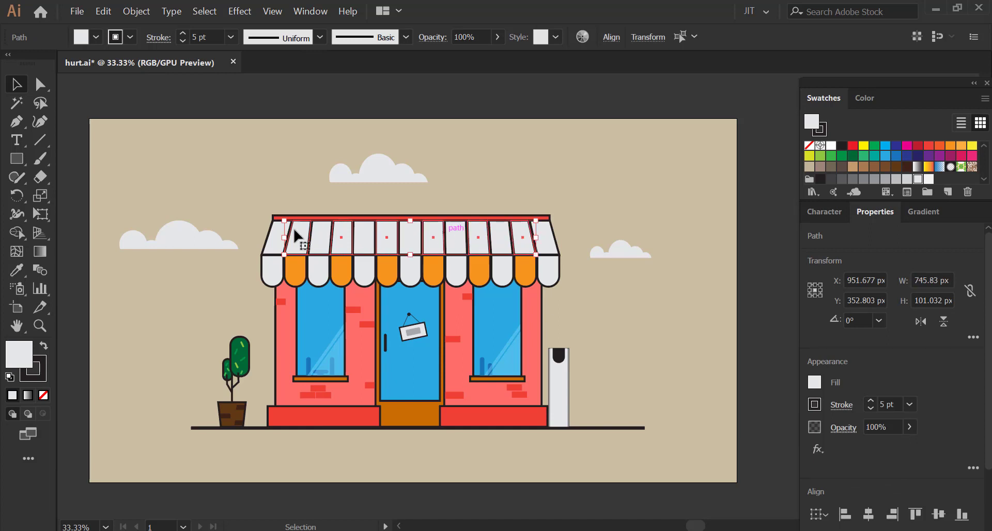
pyautogui.click(20, 272)
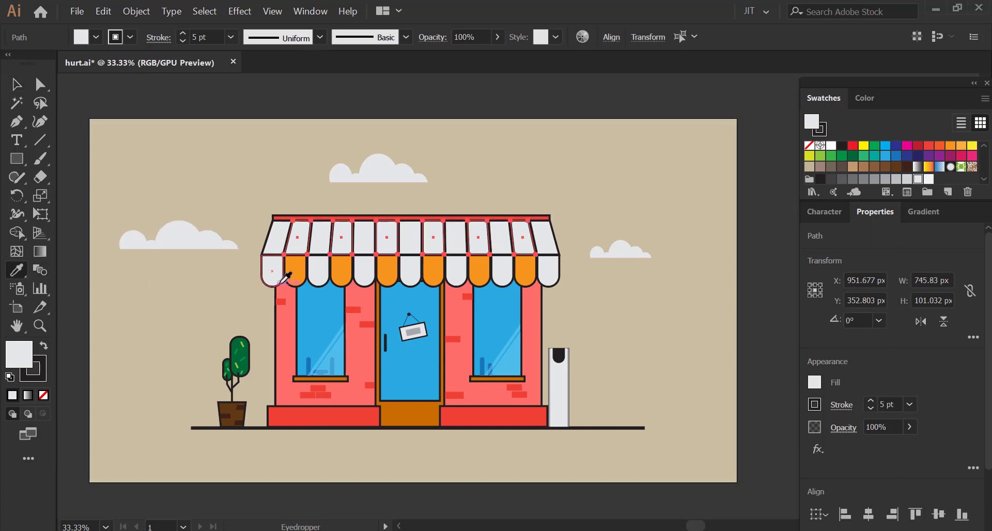
pyautogui.click(297, 268)
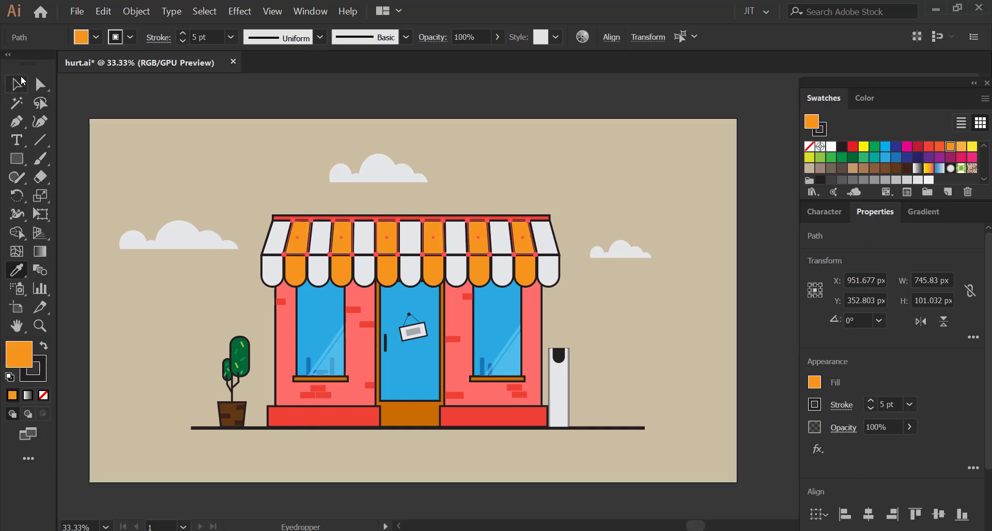
pyautogui.click(15, 85)
pyautogui.click(71, 146)
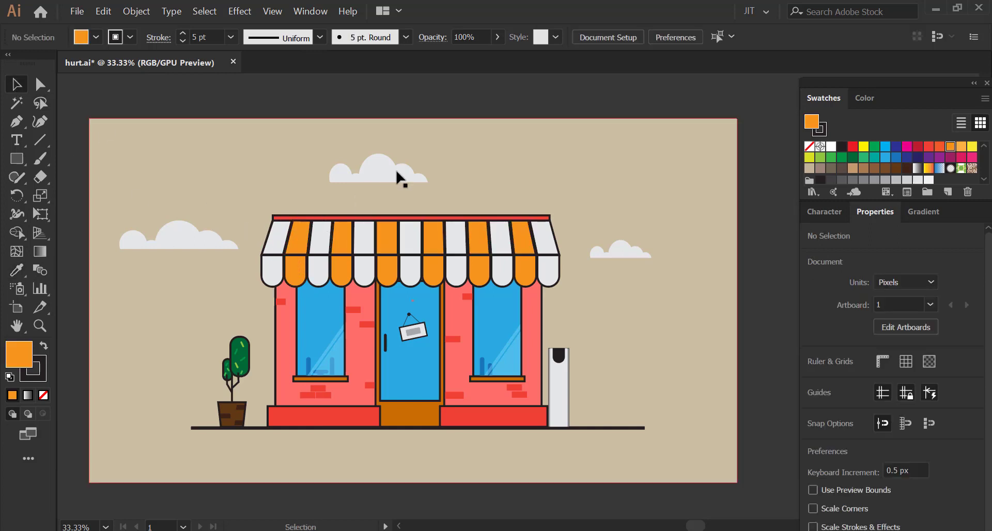